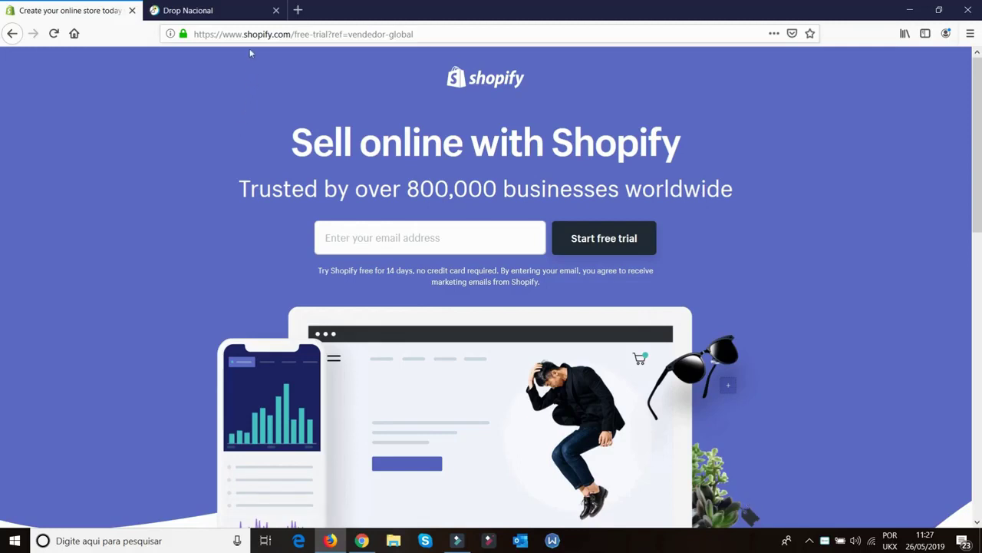
Find the 'Shopify 14 Dias Gratis' link in the tutorial video's description, then return to the trial page
{"action": "key", "text": "alt+Tab"}
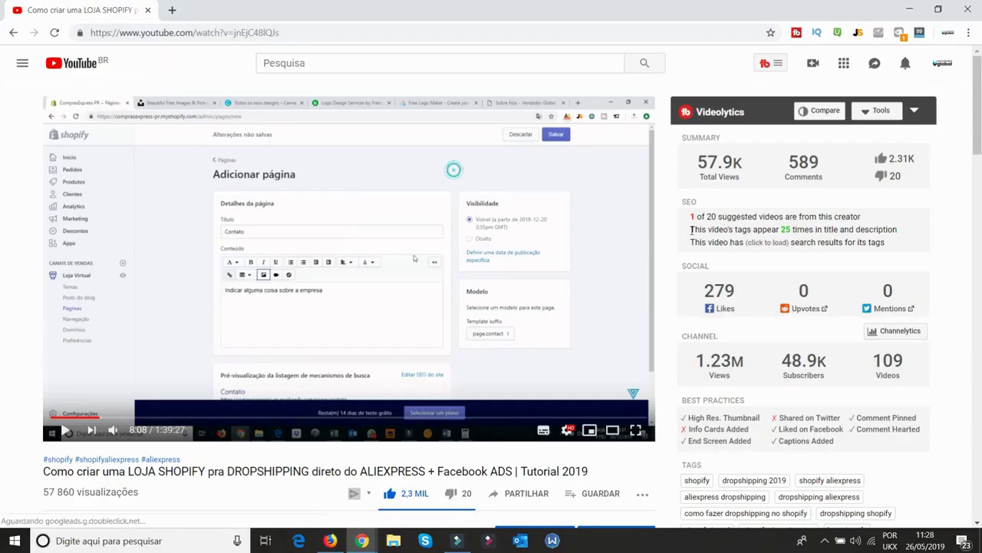
{"action": "scroll", "coordinate": [265, 460], "scroll_direction": "down", "scroll_amount": 3}
{"action": "left_click", "coordinate": [133, 420]}
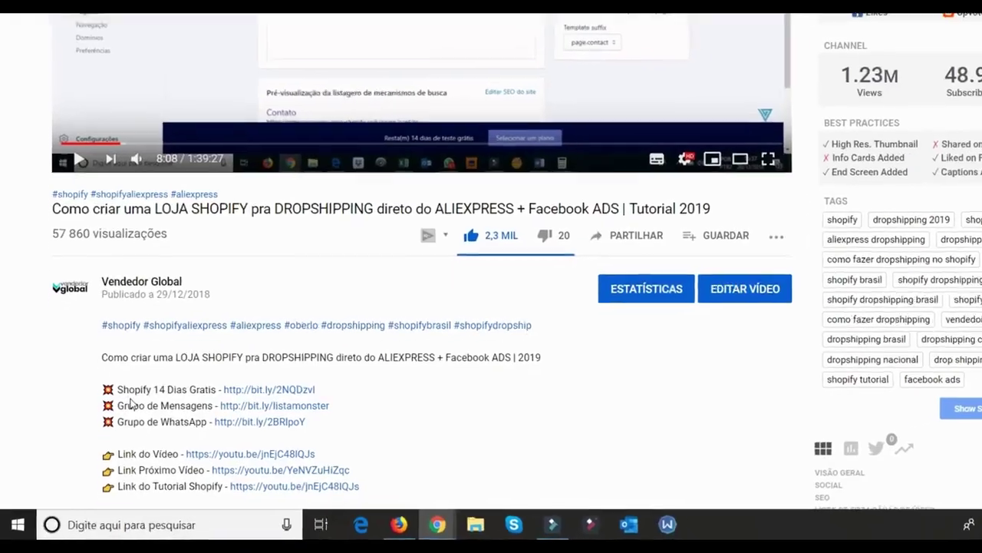
{"action": "left_click_drag", "start_coordinate": [102, 389], "coordinate": [323, 390]}
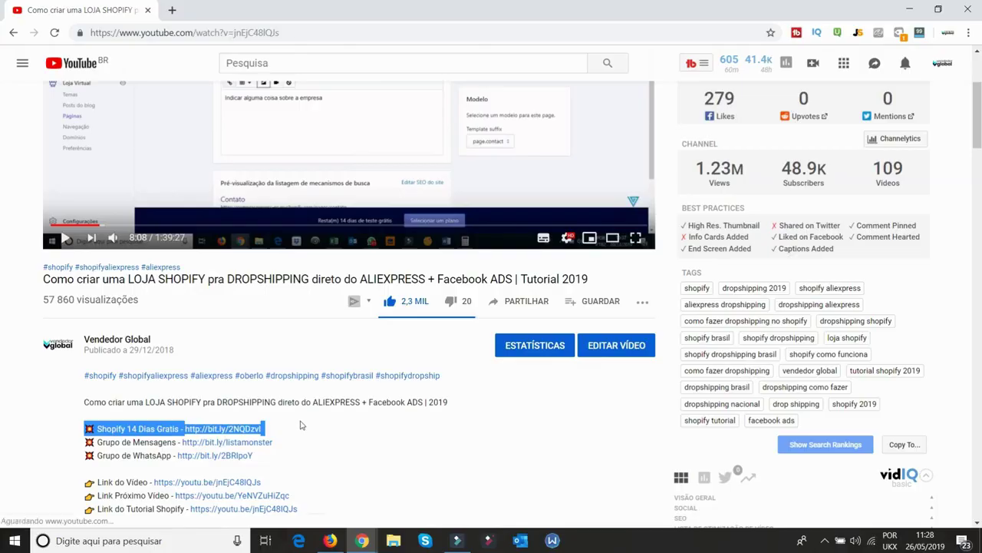
{"action": "left_click", "coordinate": [330, 541]}
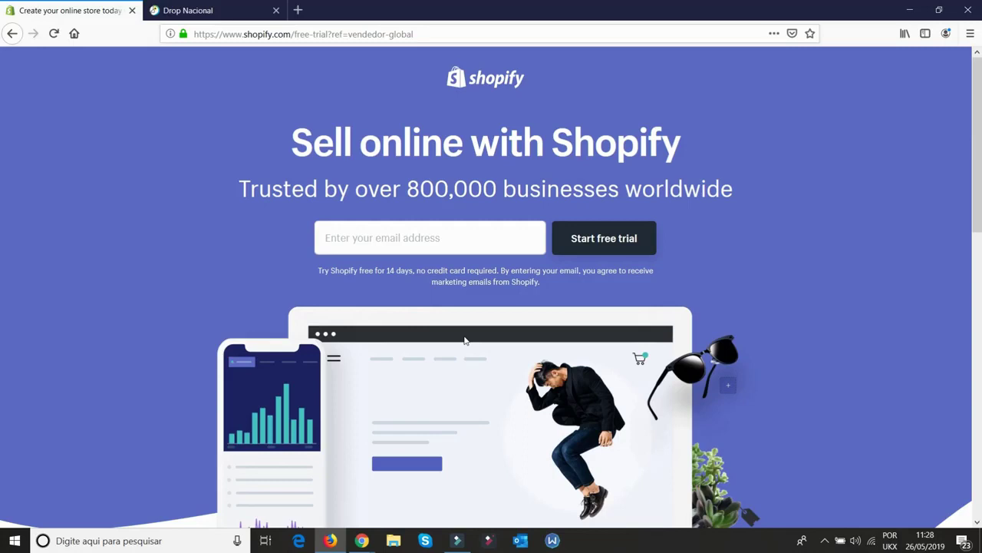
Enter the signup email, start the free trial, and set an account password
{"action": "left_click", "coordinate": [458, 239]}
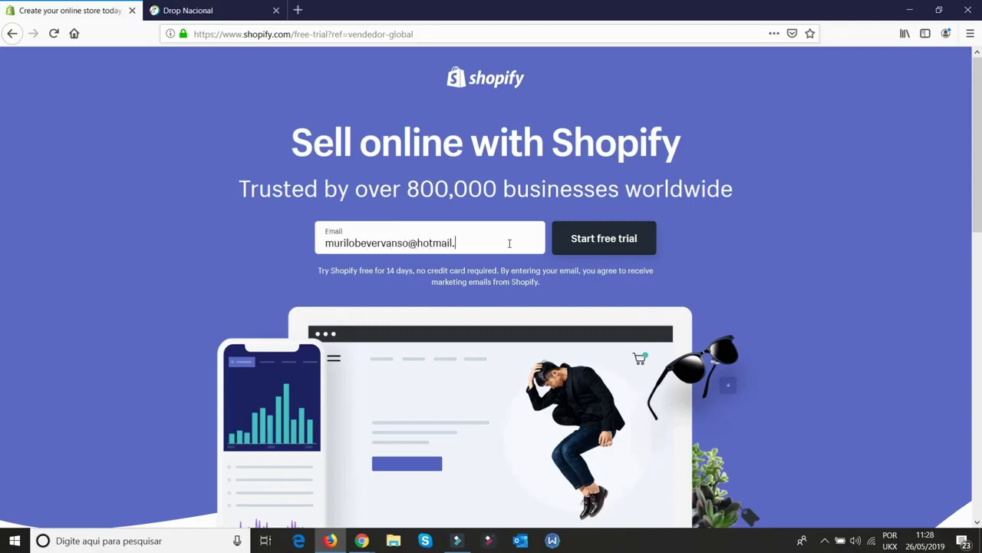
{"action": "left_click", "coordinate": [557, 250]}
{"action": "type", "text": "********"}
{"action": "key", "text": "BackSpace"}
{"action": "key", "text": "BackSpace"}
{"action": "key", "text": "BackSpace"}
{"action": "key", "text": "BackSpace"}
{"action": "key", "text": "BackSpace"}
{"action": "key", "text": "BackSpace"}
{"action": "key", "text": "BackSpace"}
{"action": "key", "text": "BackSpace"}
{"action": "type", "text": "********"}
Name the store DropNacionalTeste1, create it, and decline saving the login in the browser
{"action": "left_click", "coordinate": [442, 310]}
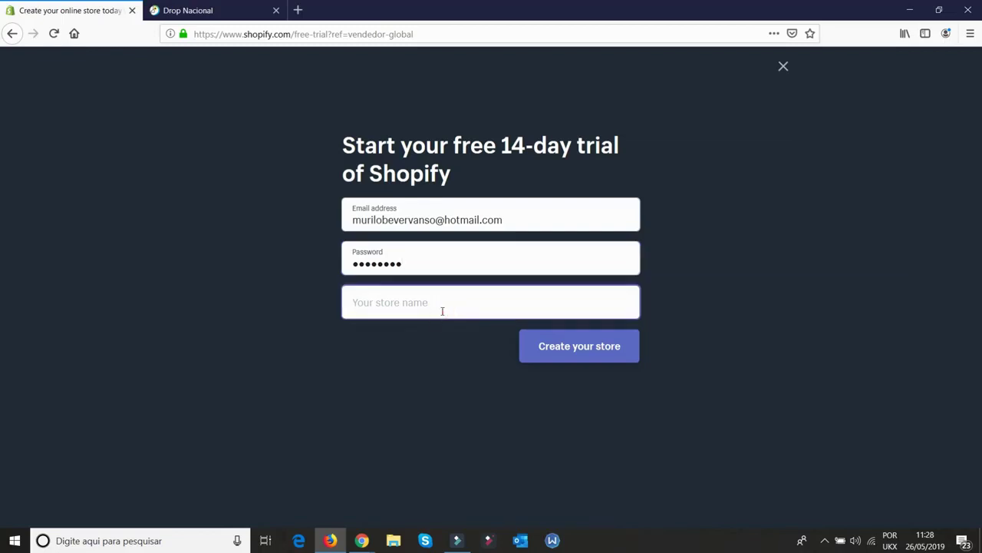
{"action": "type", "text": "Lo"}
{"action": "key", "text": "BackSpace"}
{"action": "type", "text": "Dropnacio"}
{"action": "key", "text": "BackSpace"}
{"action": "key", "text": "BackSpace"}
{"action": "key", "text": "BackSpace"}
{"action": "key", "text": "BackSpace"}
{"action": "key", "text": "BackSpace"}
{"action": "type", "text": "NacionalTeste1"}
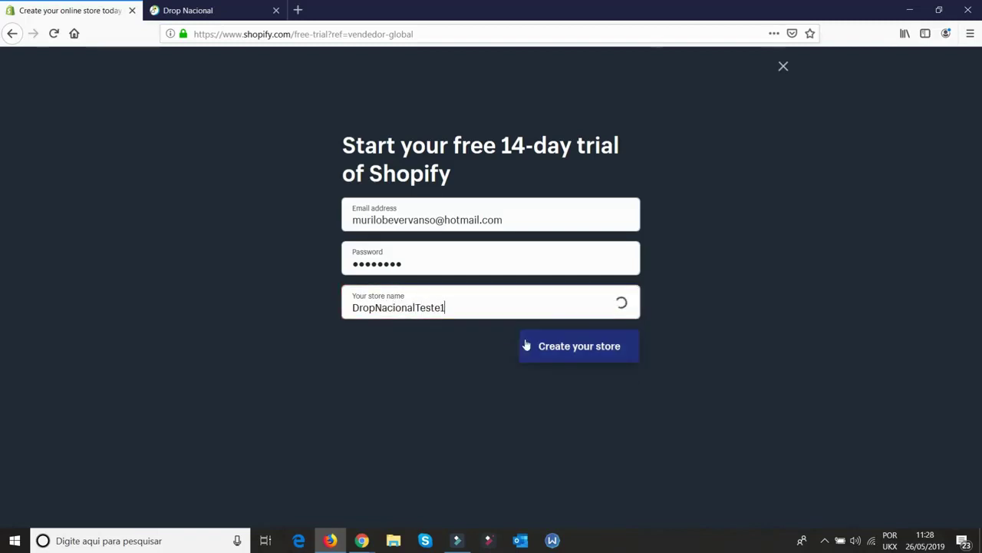
{"action": "left_click", "coordinate": [580, 347]}
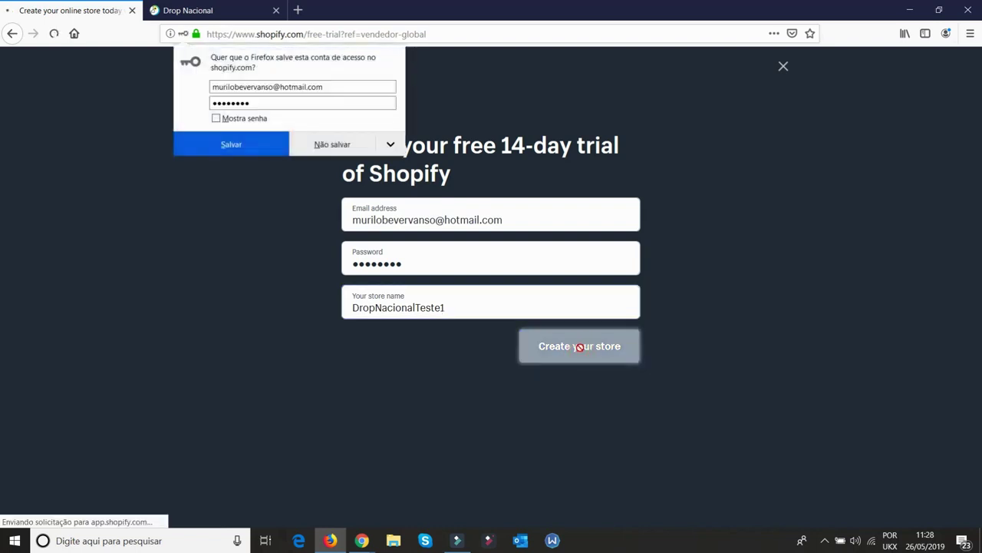
{"action": "left_click", "coordinate": [334, 145]}
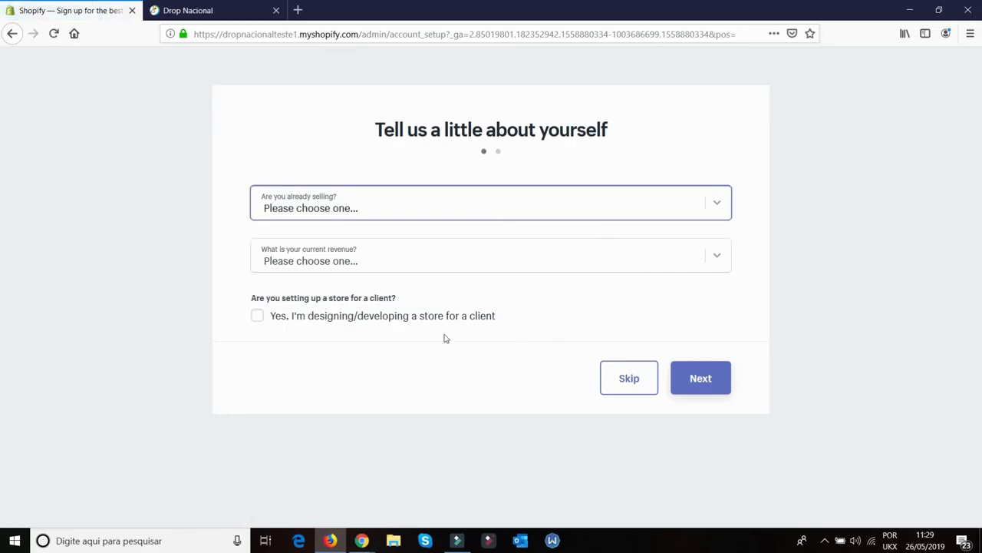
Skip the selling questions, begin the owner's name in the address form, and enter the store
{"action": "left_click", "coordinate": [613, 385]}
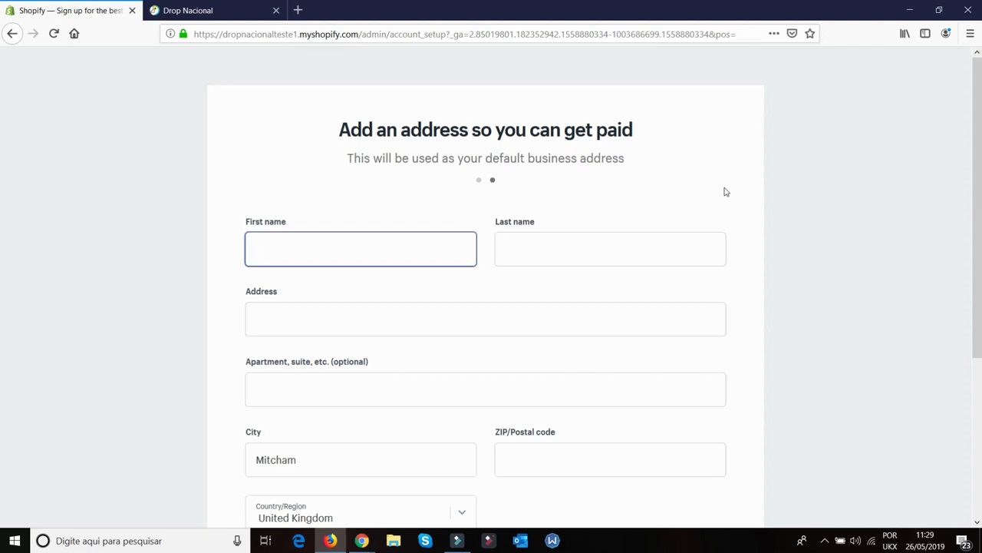
{"action": "type", "text": "Ma"}
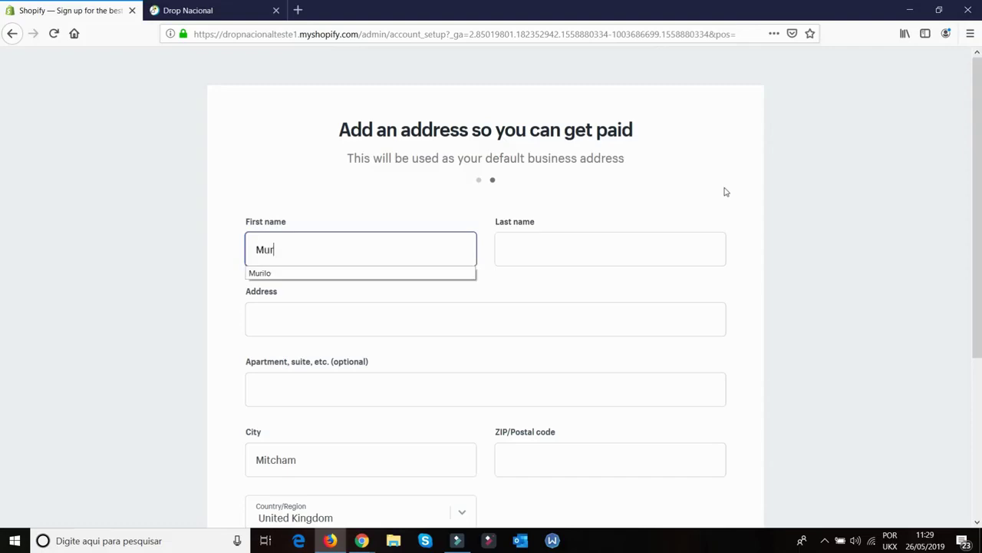
{"action": "left_click", "coordinate": [695, 423]}
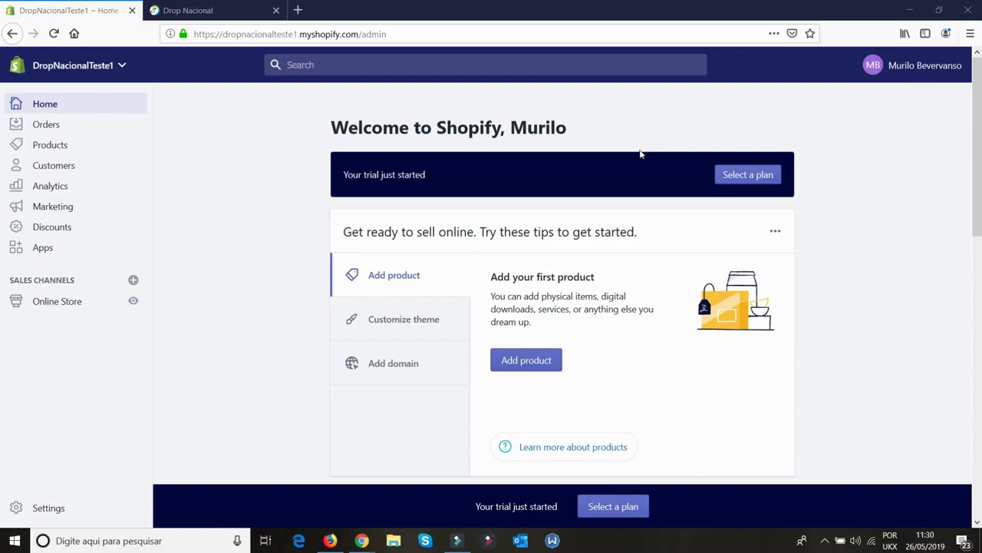
Browse the free themes from Online Store > Themes and open the Minimal theme's details
{"action": "left_click", "coordinate": [72, 302]}
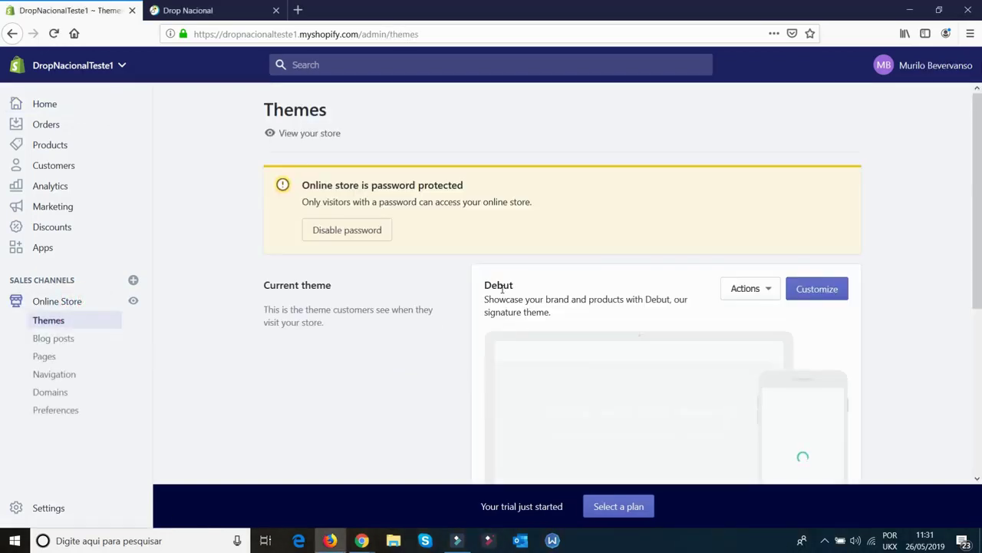
{"action": "scroll", "coordinate": [653, 292], "scroll_direction": "down", "scroll_amount": 2}
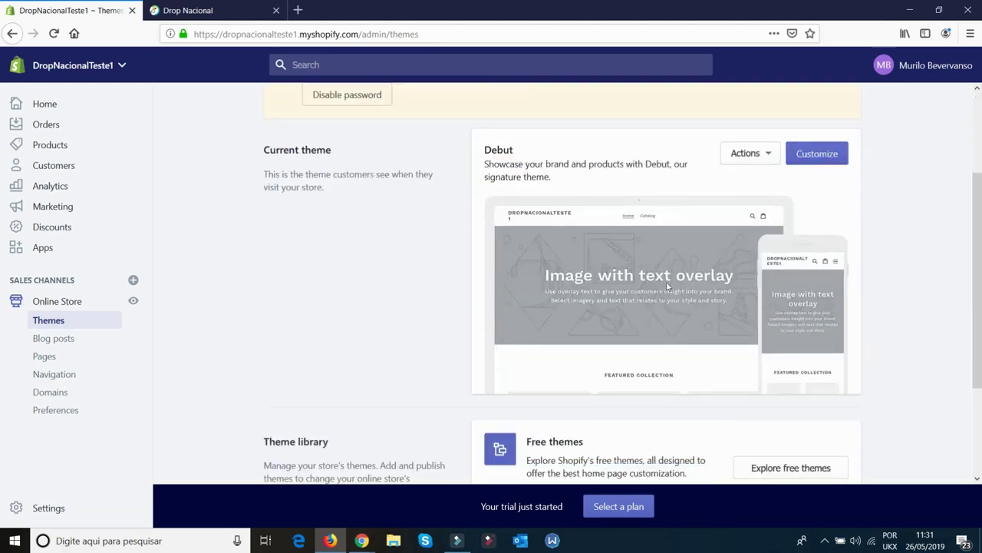
{"action": "scroll", "coordinate": [772, 236], "scroll_direction": "down", "scroll_amount": 2}
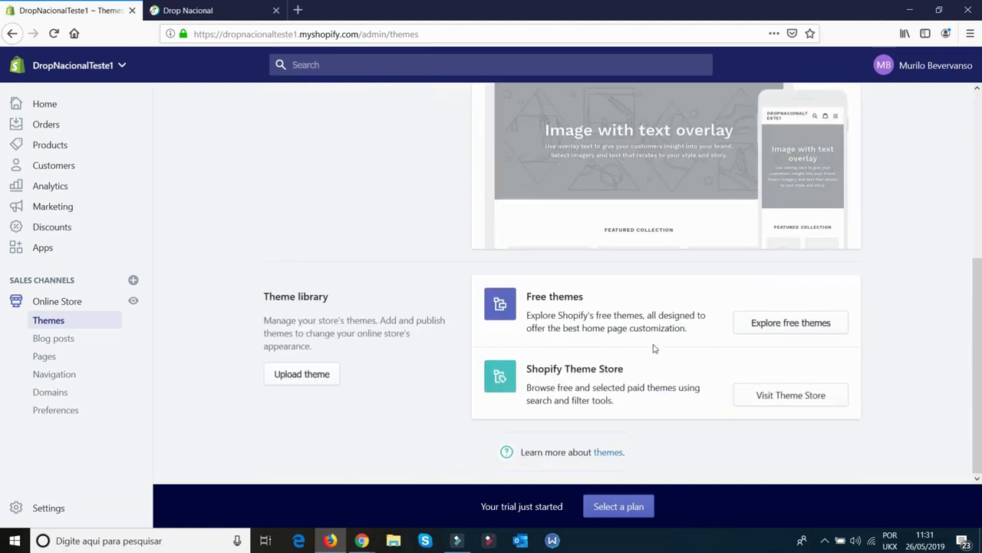
{"action": "left_click", "coordinate": [787, 327]}
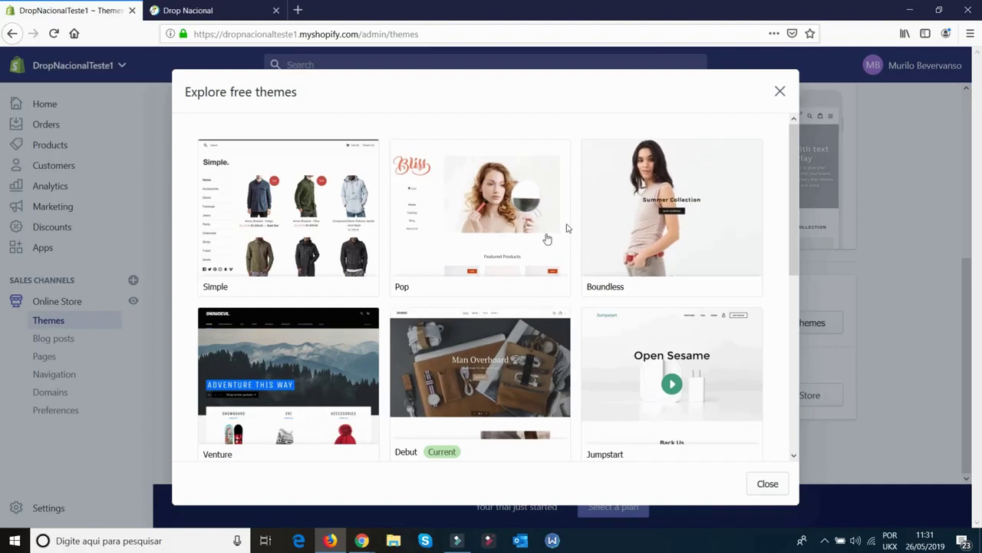
{"action": "scroll", "coordinate": [596, 277], "scroll_direction": "down", "scroll_amount": 4}
{"action": "scroll", "coordinate": [598, 271], "scroll_direction": "down", "scroll_amount": 2}
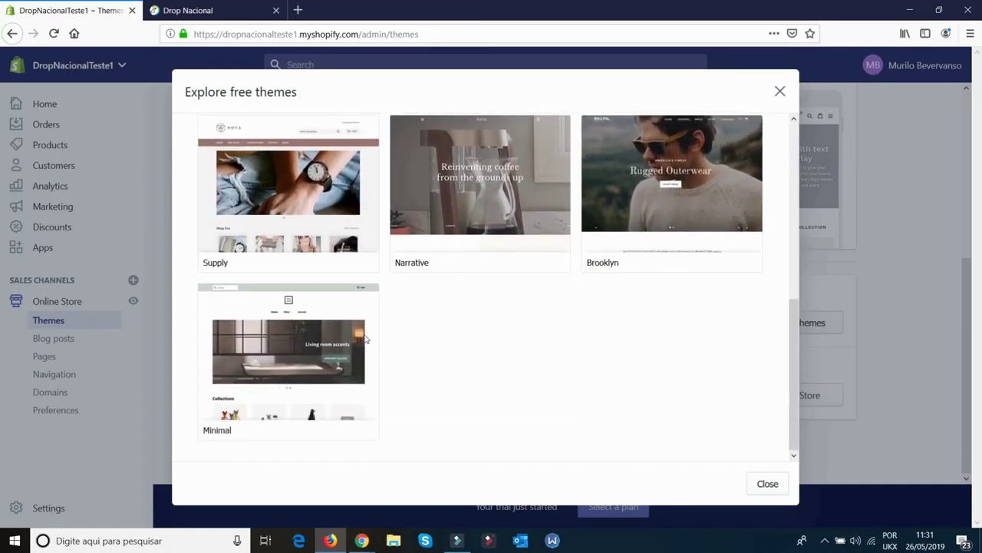
{"action": "scroll", "coordinate": [695, 286], "scroll_direction": "up", "scroll_amount": 5}
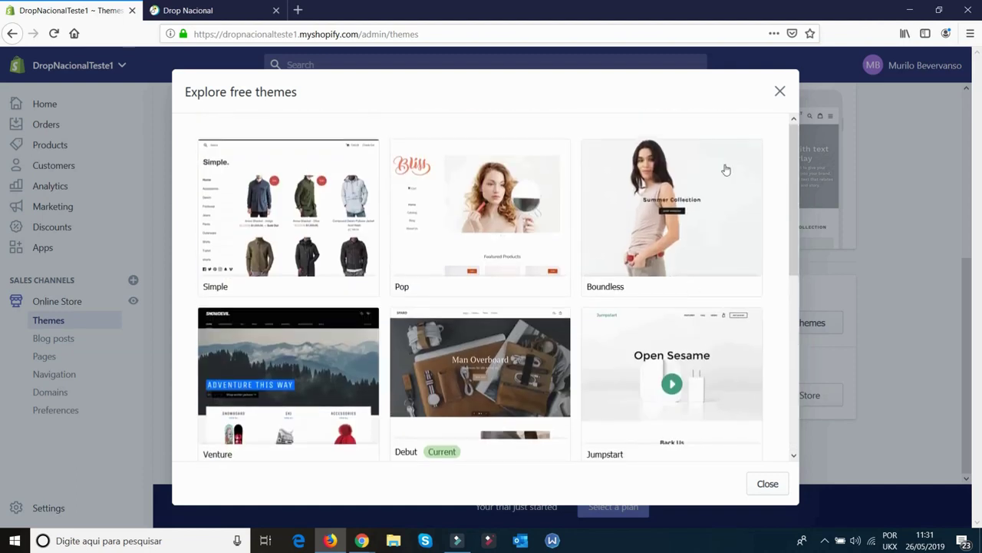
{"action": "scroll", "coordinate": [655, 247], "scroll_direction": "down", "scroll_amount": 5}
{"action": "left_click", "coordinate": [253, 347]}
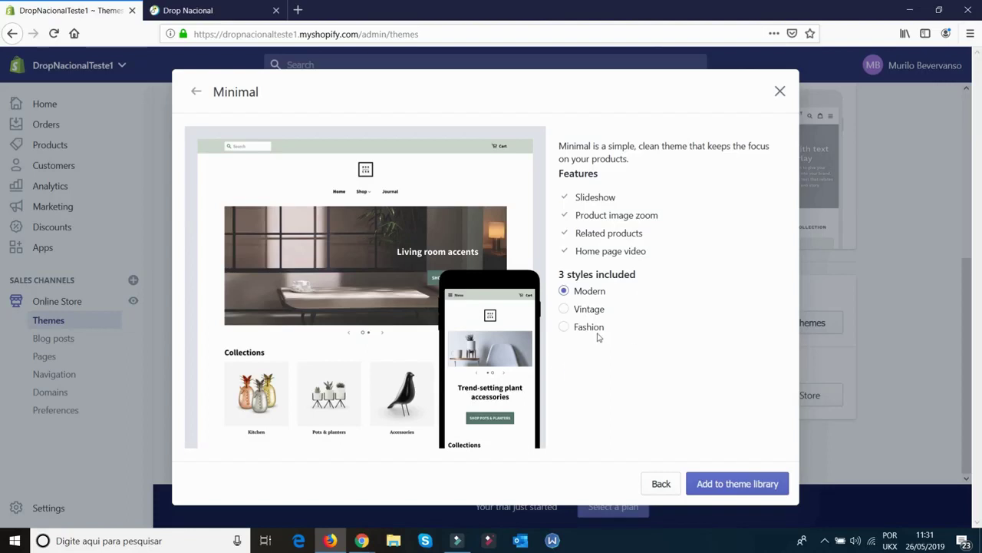
Preview the Vintage and Fashion styles, keep Modern, and add Minimal to the theme library
{"action": "left_click", "coordinate": [589, 309]}
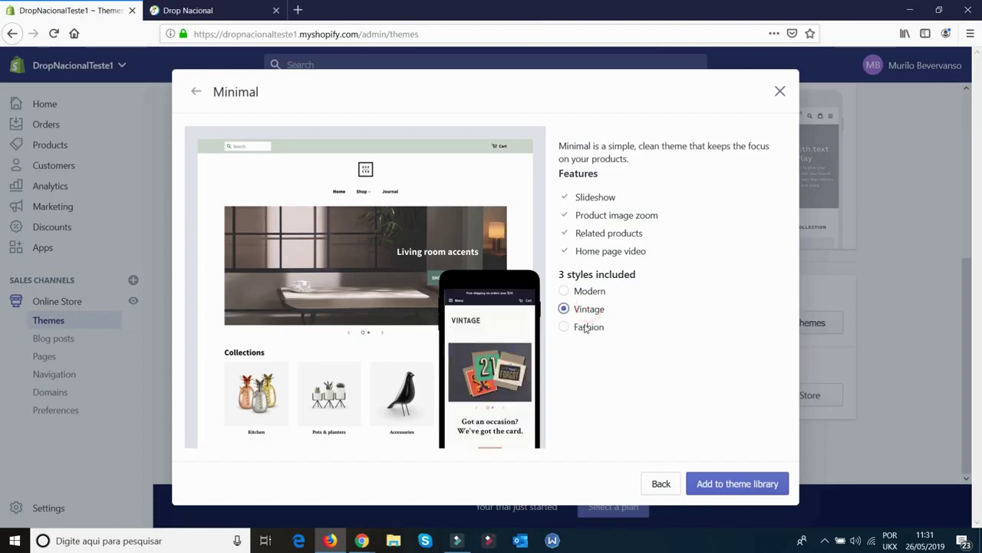
{"action": "left_click", "coordinate": [587, 328]}
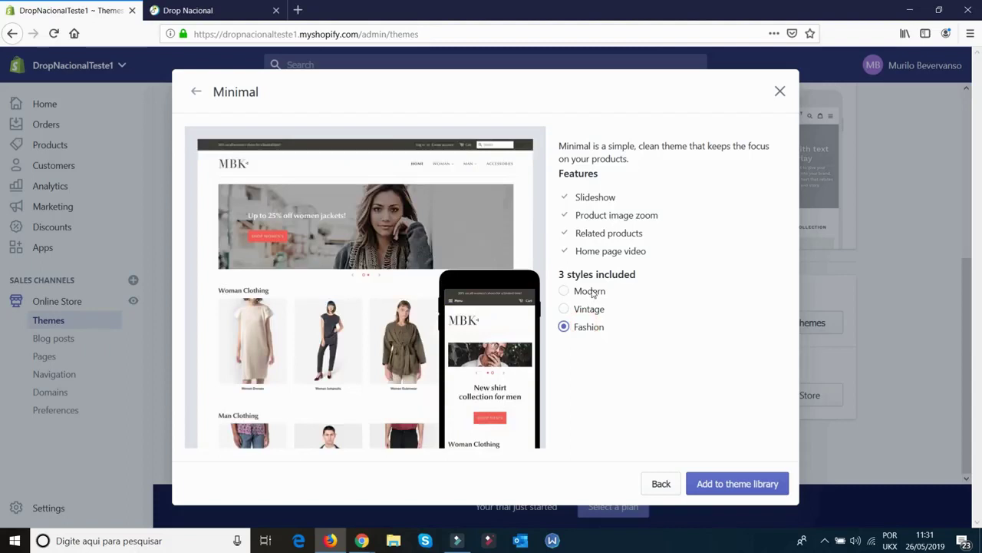
{"action": "left_click", "coordinate": [592, 294]}
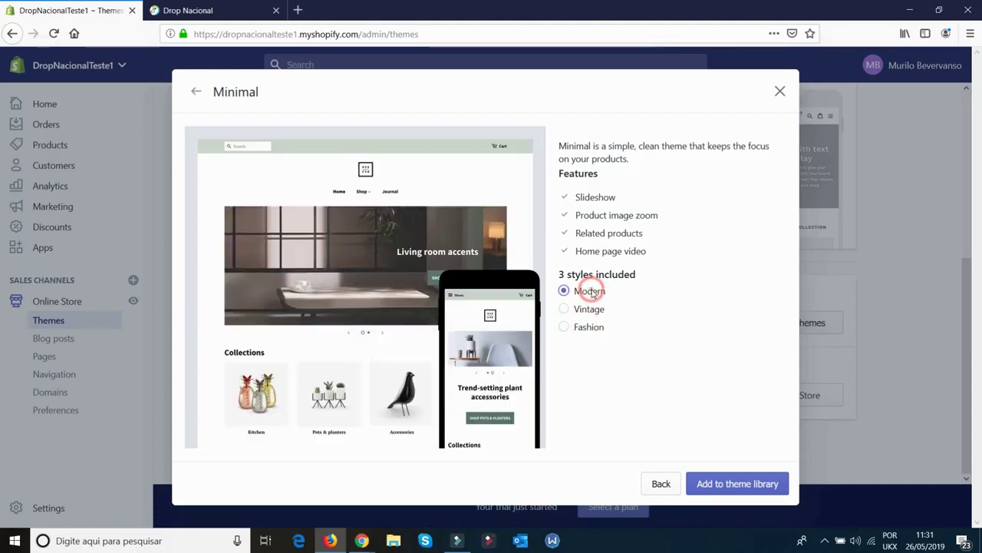
{"action": "left_click", "coordinate": [740, 484]}
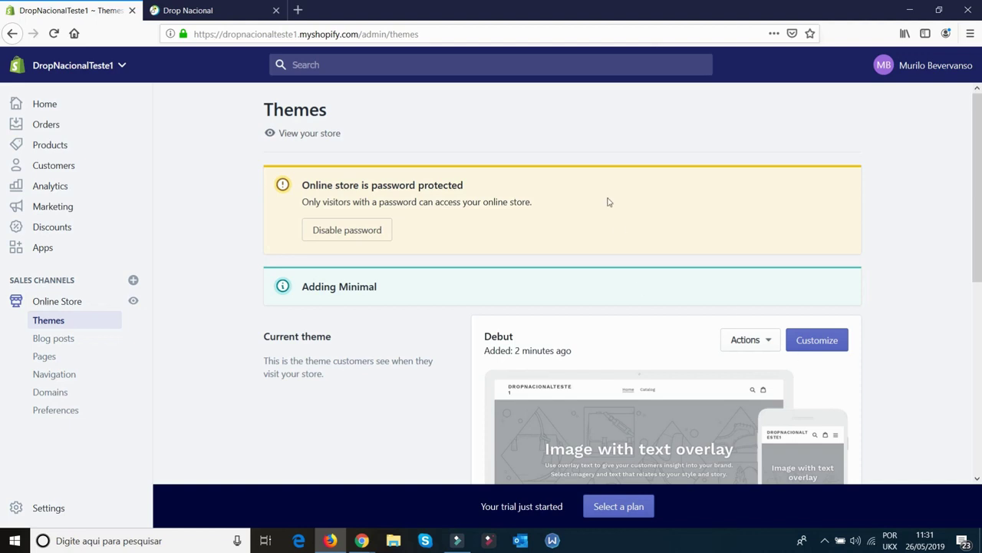
Publish Minimal to replace Debut as the live theme, and view the storefront in a new tab
{"action": "scroll", "coordinate": [607, 272], "scroll_direction": "down", "scroll_amount": 5}
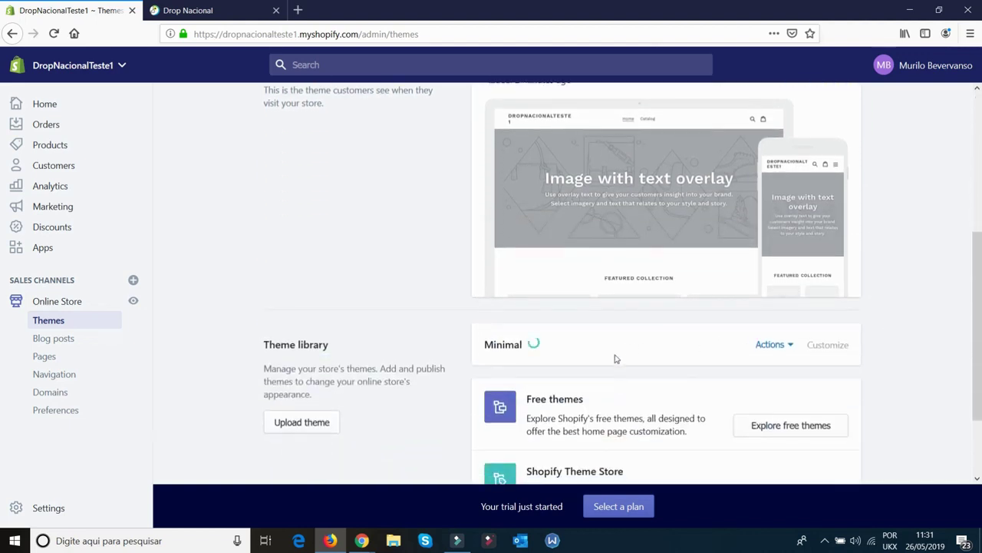
{"action": "left_click", "coordinate": [786, 350]}
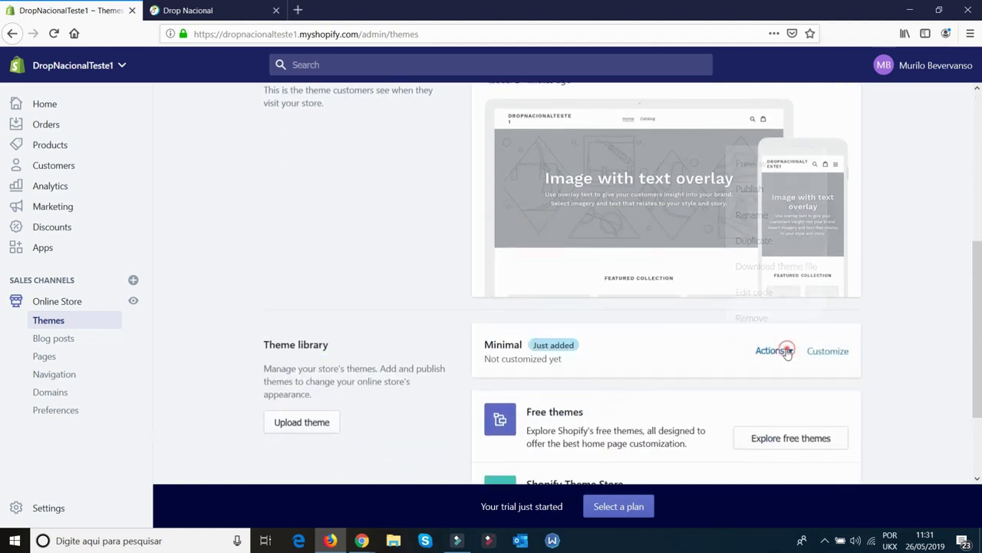
{"action": "left_click", "coordinate": [760, 189]}
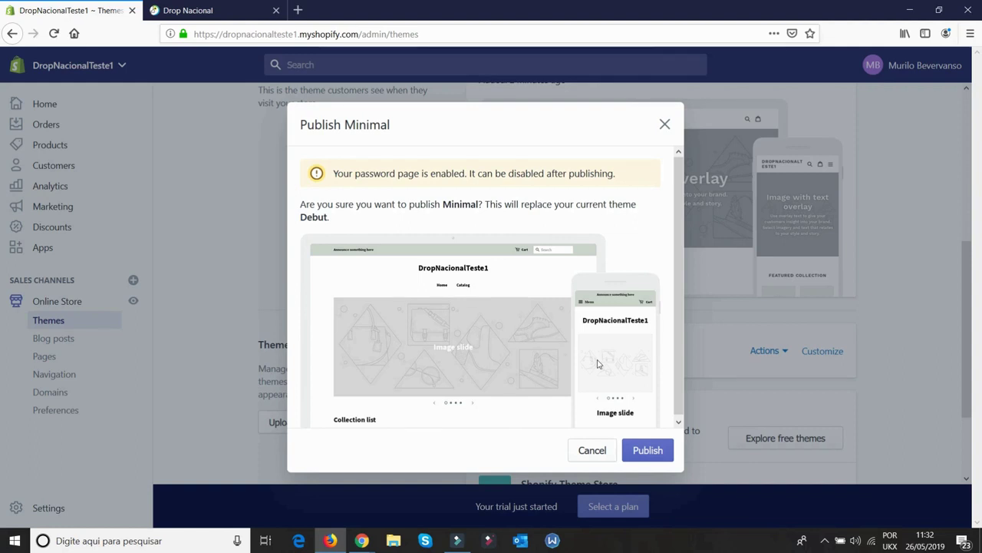
{"action": "left_click", "coordinate": [645, 452]}
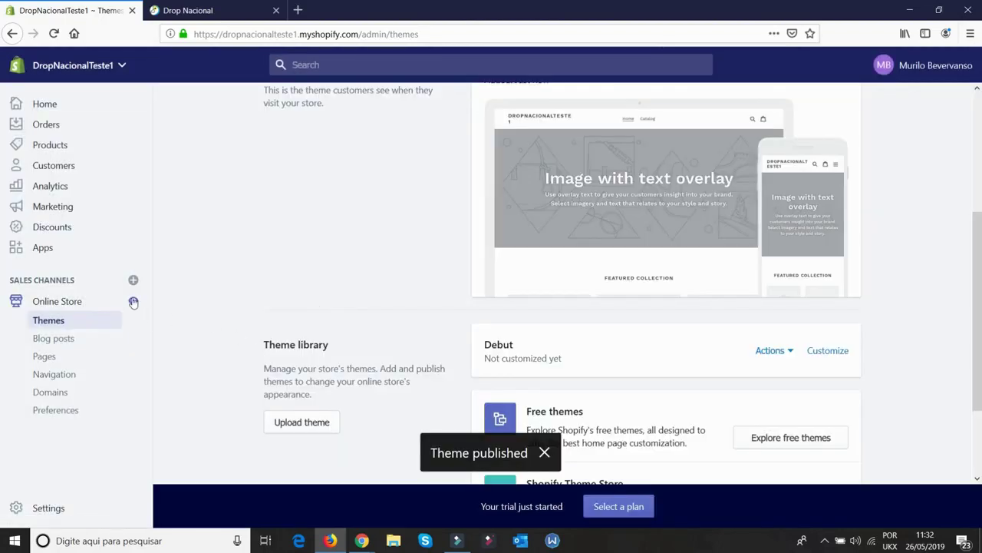
{"action": "left_click", "coordinate": [133, 300]}
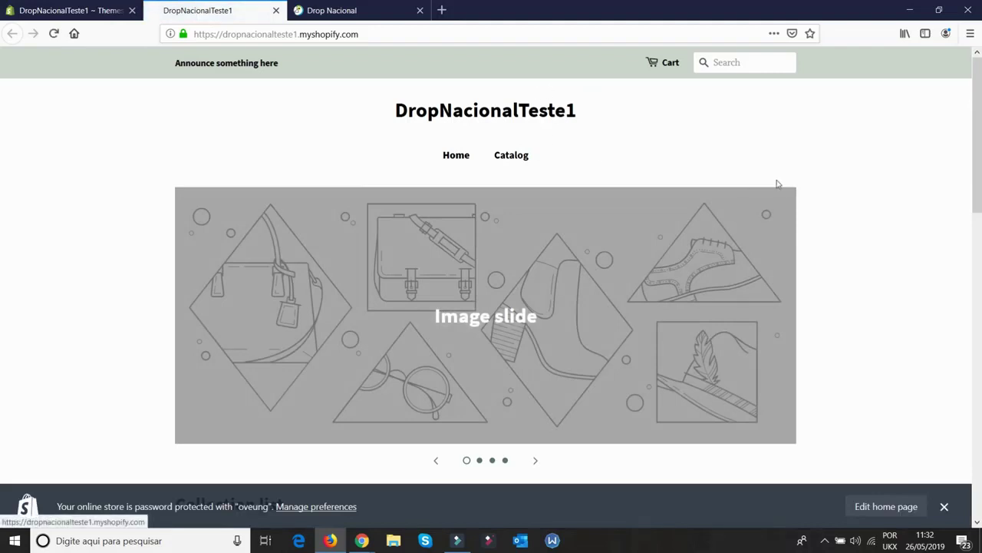
Back on the Themes admin page, open the Minimal theme in the theme editor
{"action": "scroll", "coordinate": [779, 182], "scroll_direction": "down", "scroll_amount": 6}
{"action": "scroll", "coordinate": [778, 182], "scroll_direction": "down", "scroll_amount": 4}
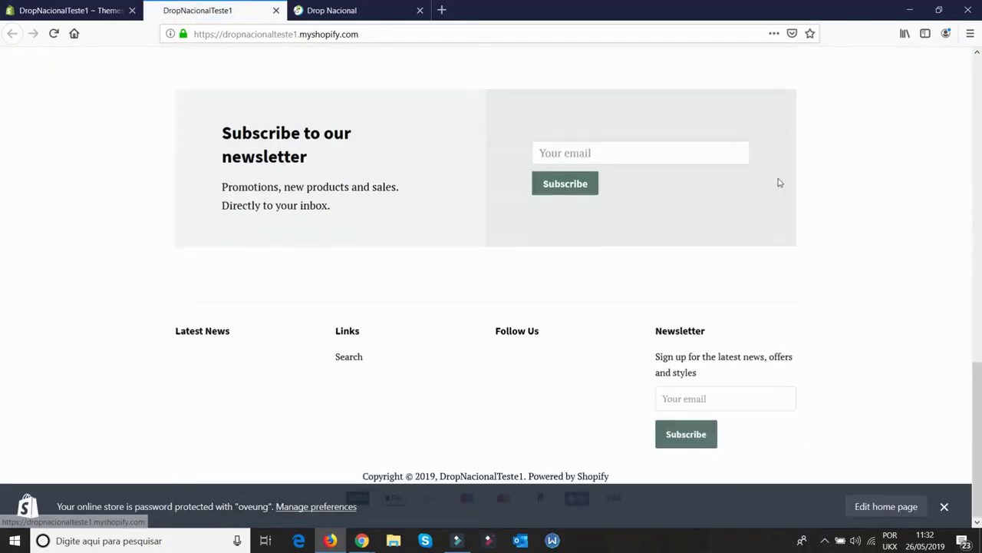
{"action": "scroll", "coordinate": [779, 182], "scroll_direction": "up", "scroll_amount": 5}
{"action": "scroll", "coordinate": [778, 181], "scroll_direction": "up", "scroll_amount": 6}
{"action": "scroll", "coordinate": [778, 181], "scroll_direction": "down", "scroll_amount": 1}
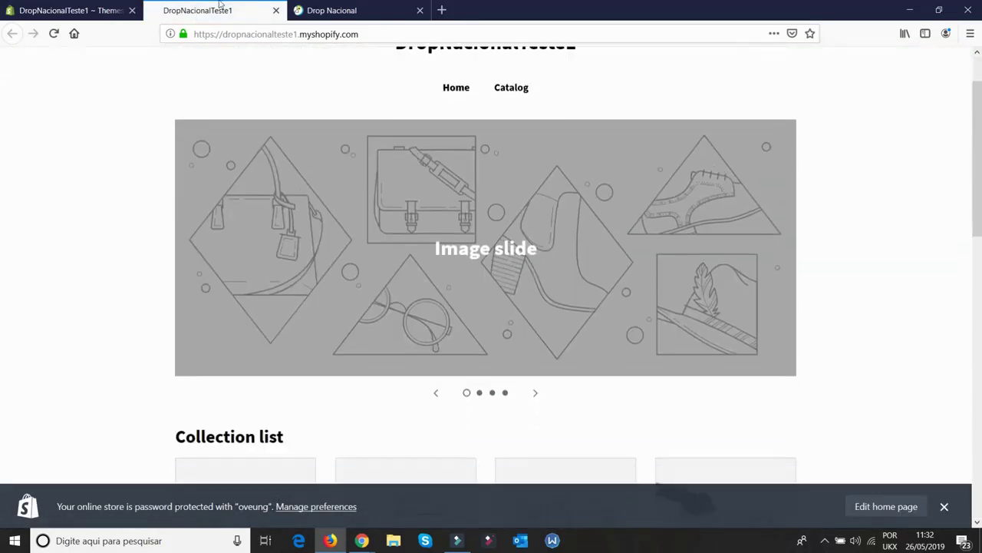
{"action": "left_click", "coordinate": [77, 10]}
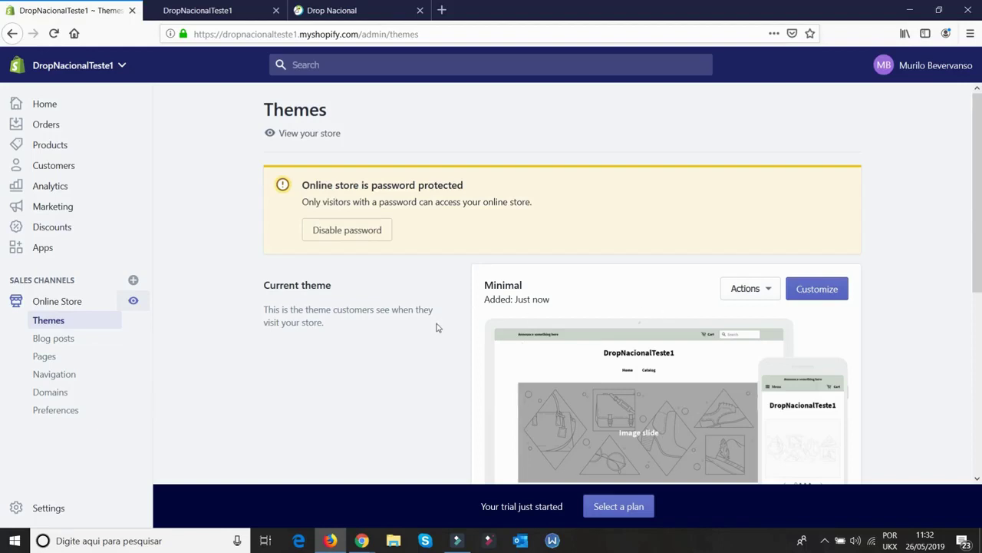
{"action": "scroll", "coordinate": [436, 328], "scroll_direction": "down", "scroll_amount": 2}
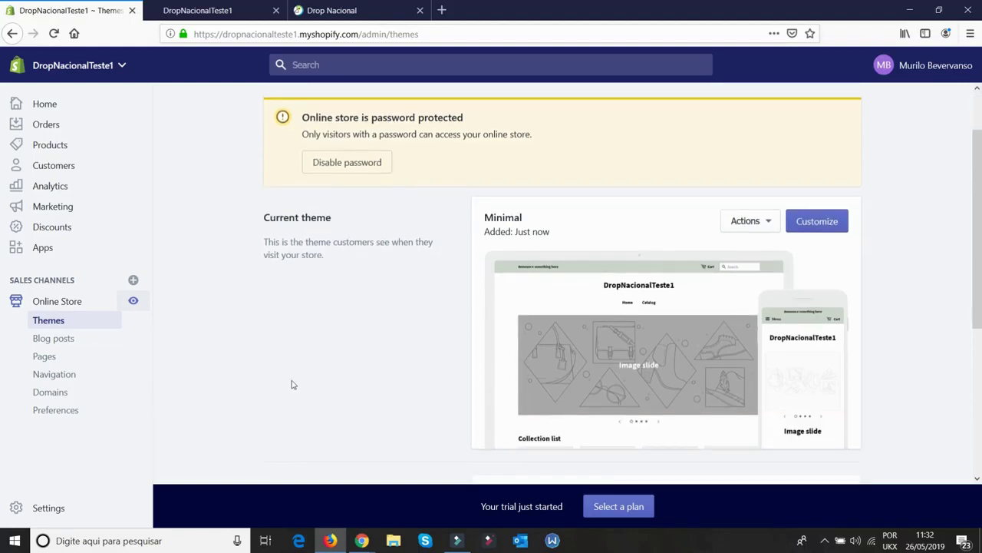
{"action": "left_click", "coordinate": [820, 227]}
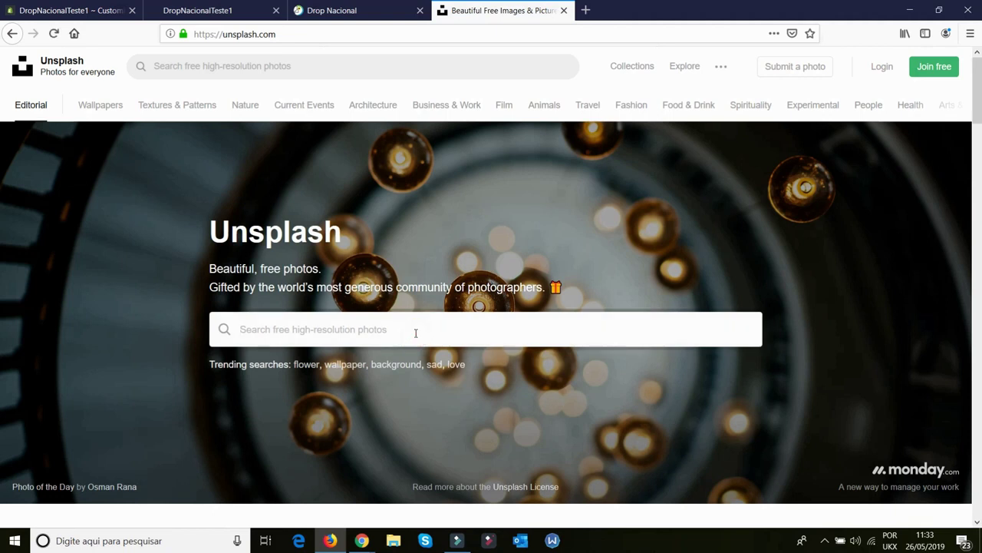
Search Unsplash for 'shirts' and save the photo of a woman in a black T-shirt by a pink wall
{"action": "left_click", "coordinate": [333, 67]}
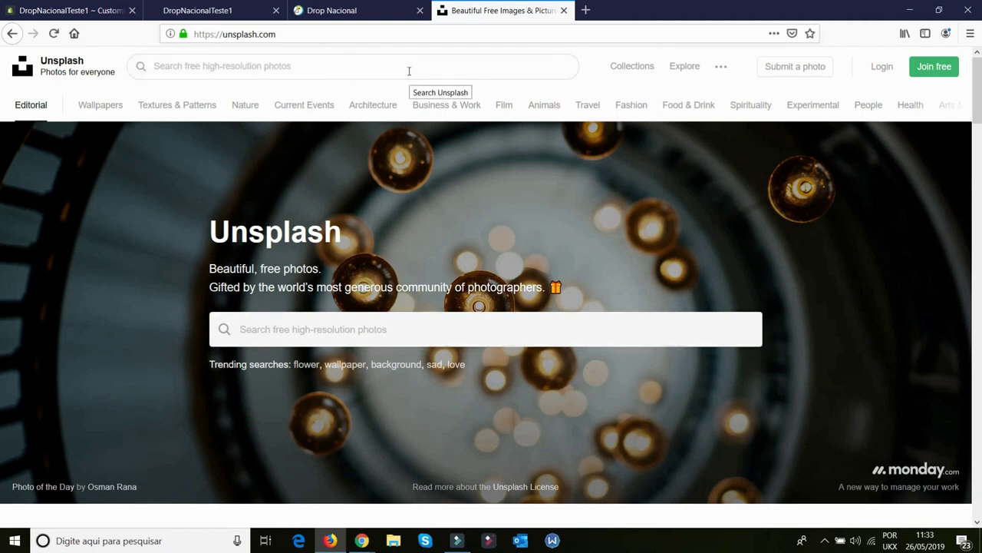
{"action": "type", "text": "SHORTS"}
{"action": "key", "text": "BackSpace"}
{"action": "key", "text": "BackSpace"}
{"action": "key", "text": "BackSpace"}
{"action": "type", "text": "RTS"}
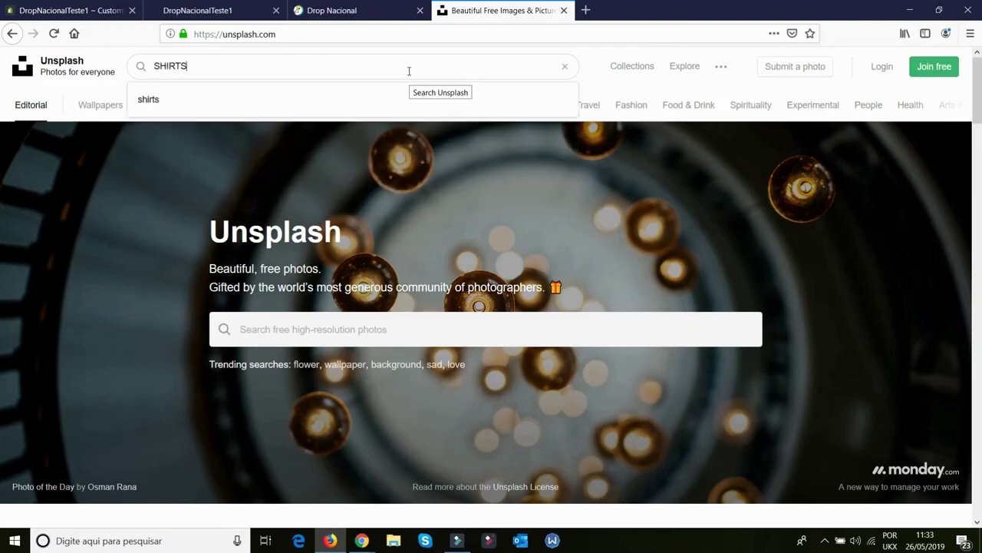
{"action": "key", "text": "Return"}
{"action": "scroll", "coordinate": [549, 246], "scroll_direction": "down", "scroll_amount": 5}
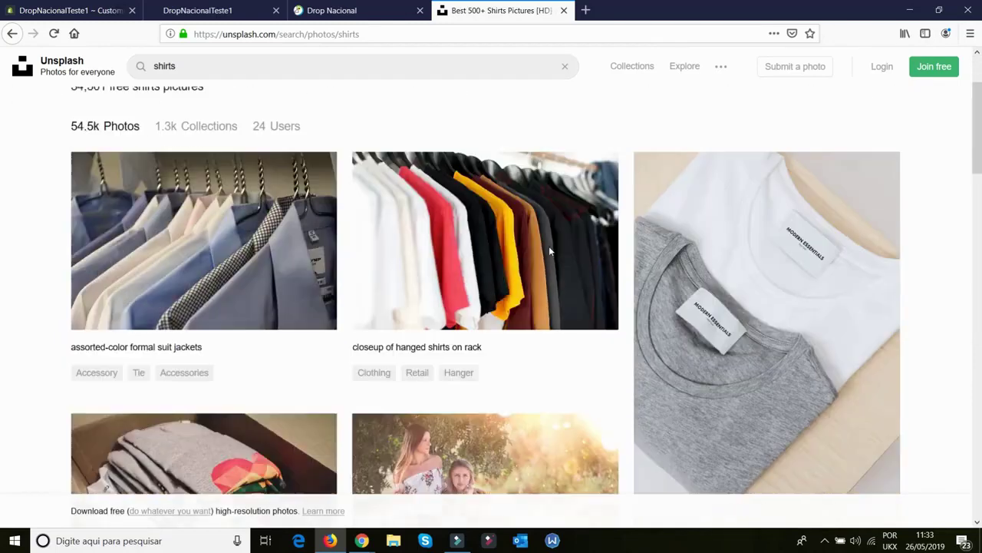
{"action": "scroll", "coordinate": [468, 301], "scroll_direction": "down", "scroll_amount": 4}
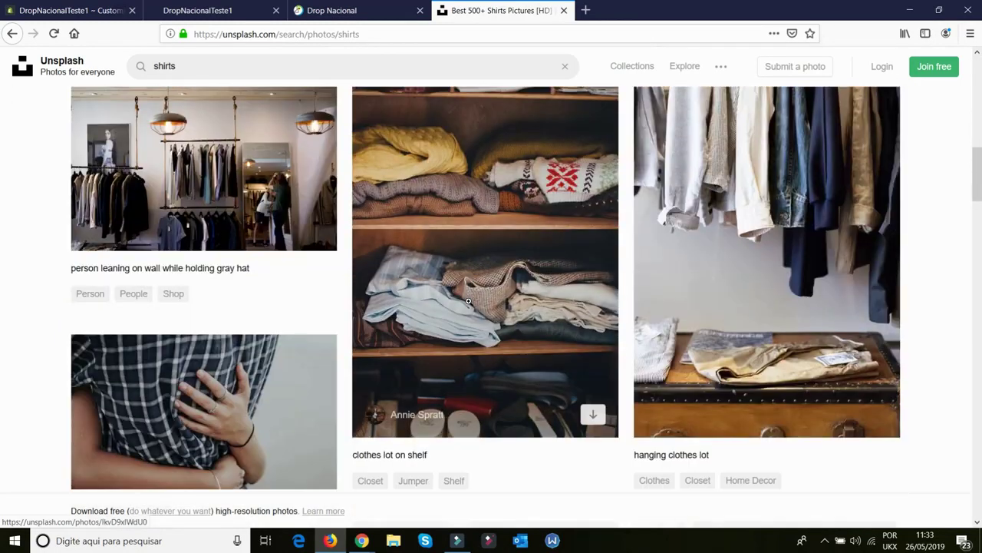
{"action": "scroll", "coordinate": [556, 300], "scroll_direction": "down", "scroll_amount": 5}
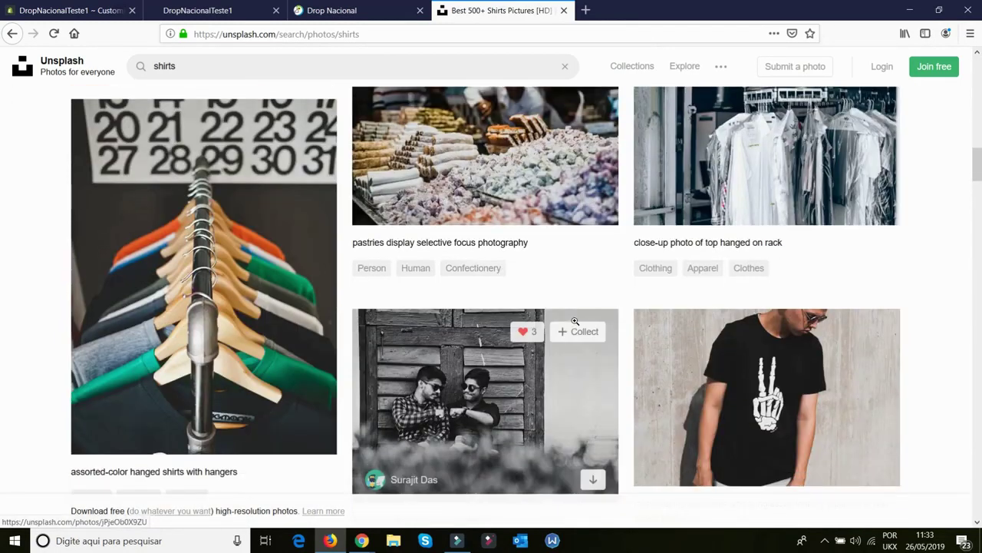
{"action": "scroll", "coordinate": [575, 320], "scroll_direction": "down", "scroll_amount": 4}
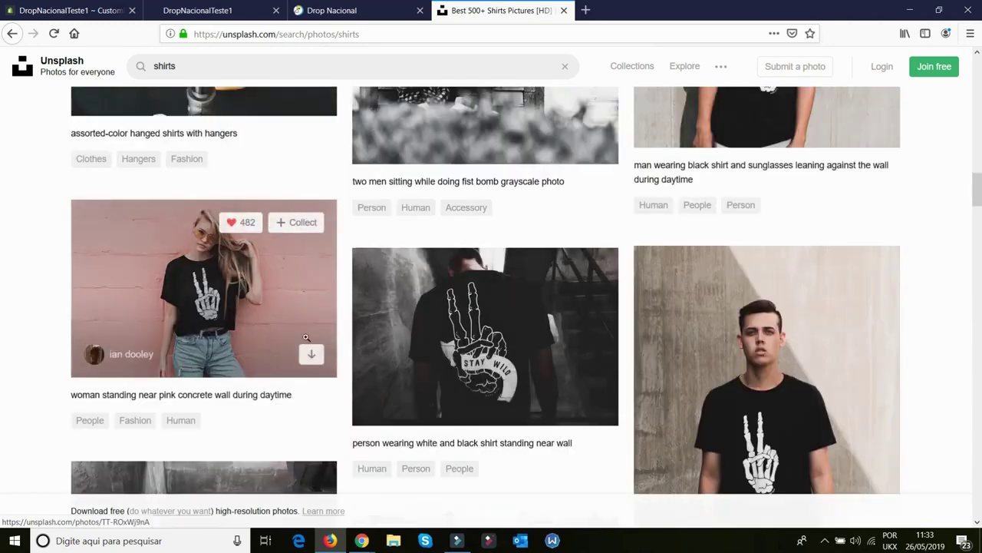
{"action": "left_click", "coordinate": [309, 357]}
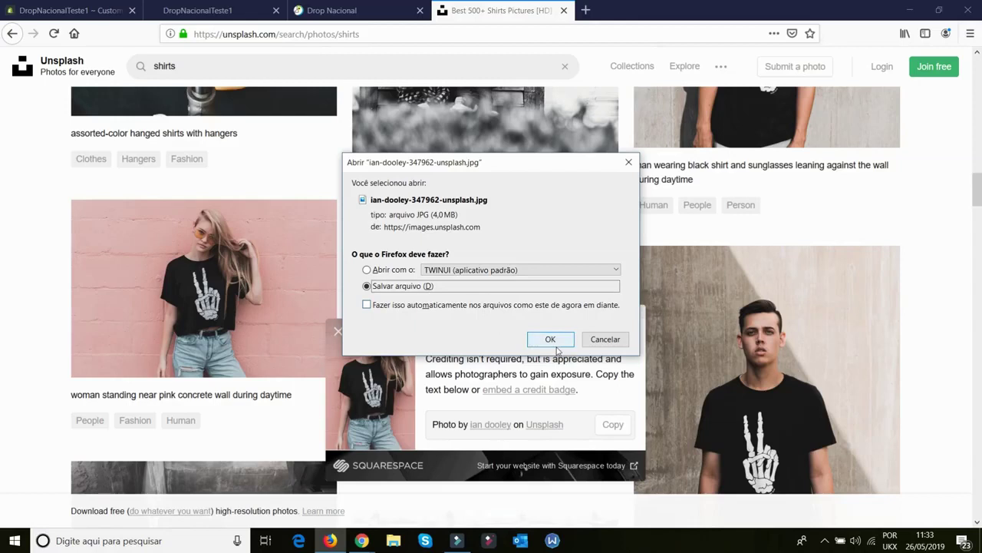
{"action": "left_click", "coordinate": [549, 346]}
{"action": "left_click", "coordinate": [73, 10]}
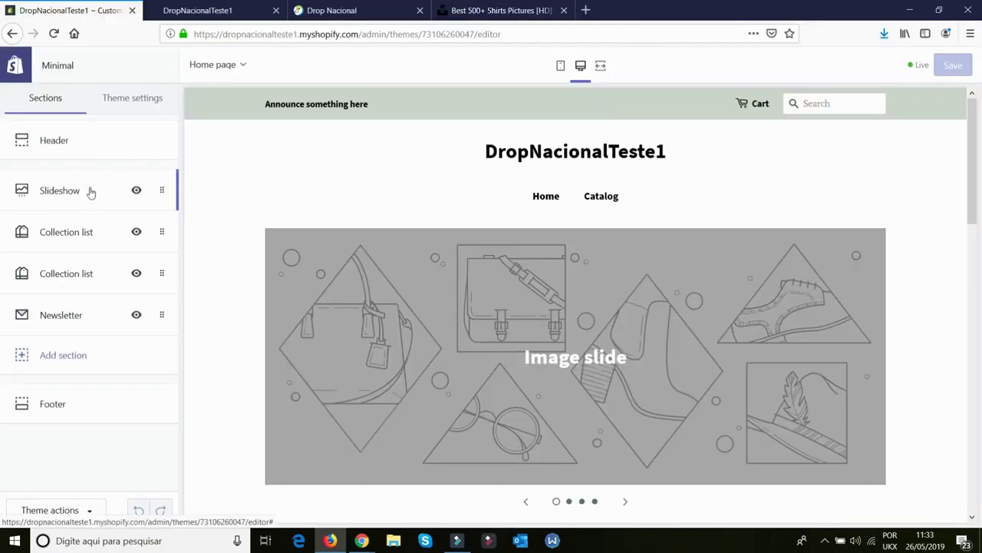
In the Slideshow settings, try Medium slide height and then return it to Small
{"action": "left_click", "coordinate": [90, 192]}
{"action": "scroll", "coordinate": [112, 261], "scroll_direction": "down", "scroll_amount": 2}
{"action": "scroll", "coordinate": [101, 158], "scroll_direction": "up", "scroll_amount": 2}
{"action": "left_click", "coordinate": [68, 155]}
{"action": "left_click", "coordinate": [70, 191]}
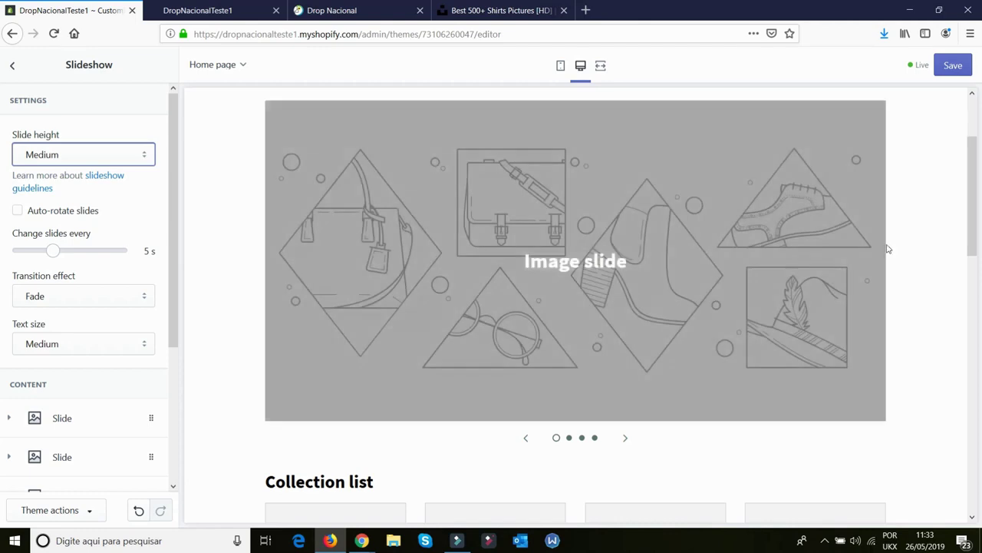
{"action": "left_click", "coordinate": [48, 149]}
{"action": "left_click", "coordinate": [61, 171]}
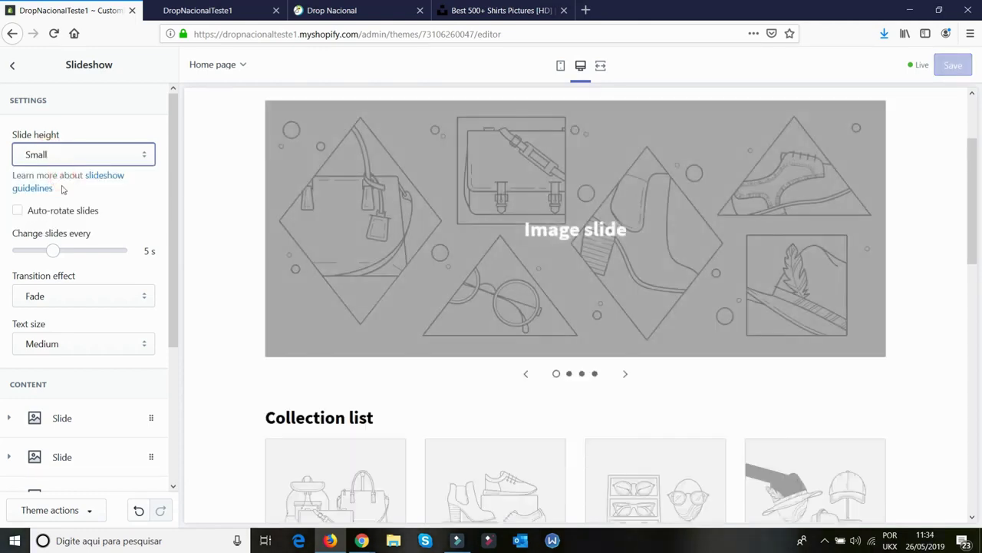
Try uploading the downloaded Unsplash photo as the first slide's image
{"action": "scroll", "coordinate": [67, 280], "scroll_direction": "down", "scroll_amount": 4}
{"action": "left_click", "coordinate": [73, 278]}
{"action": "left_click", "coordinate": [82, 379]}
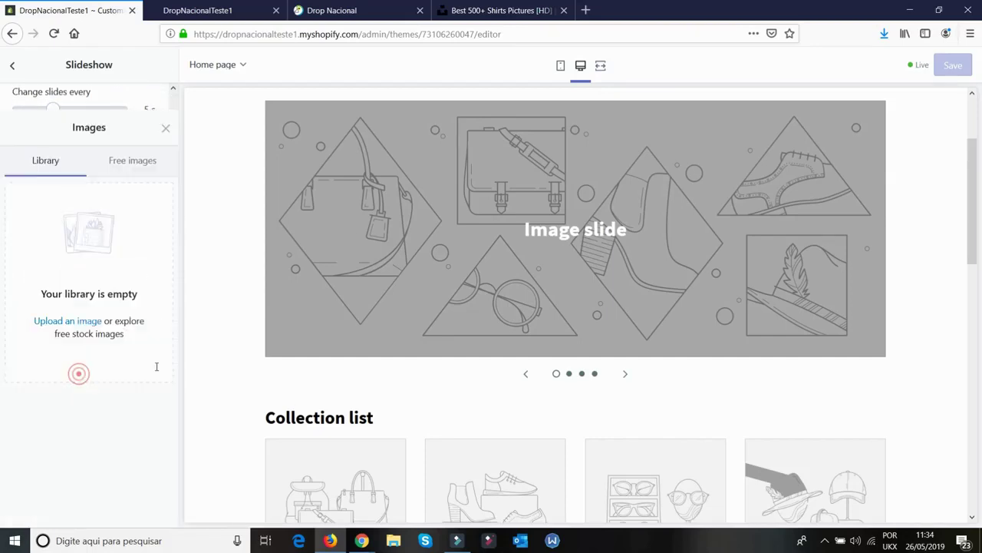
{"action": "left_click", "coordinate": [77, 261]}
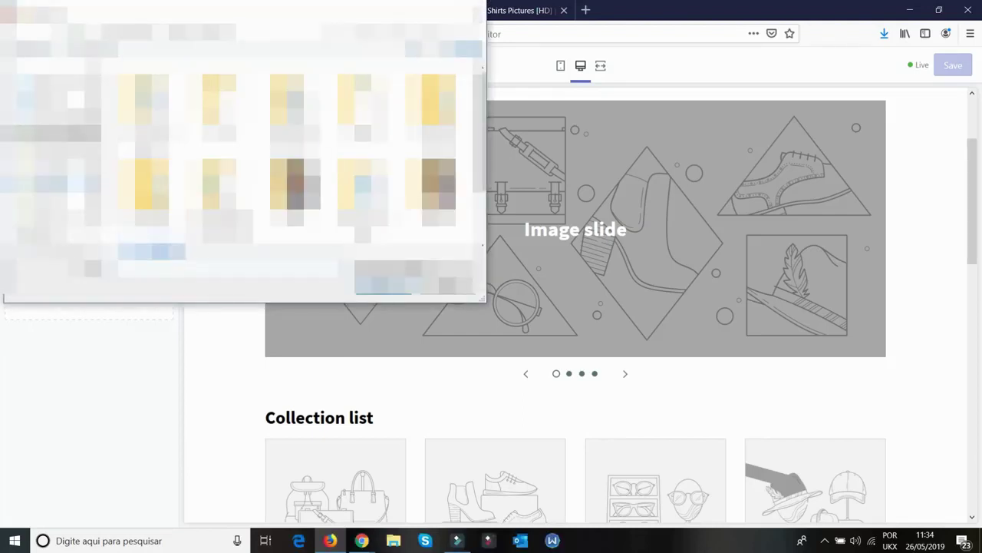
{"action": "left_click", "coordinate": [46, 167]}
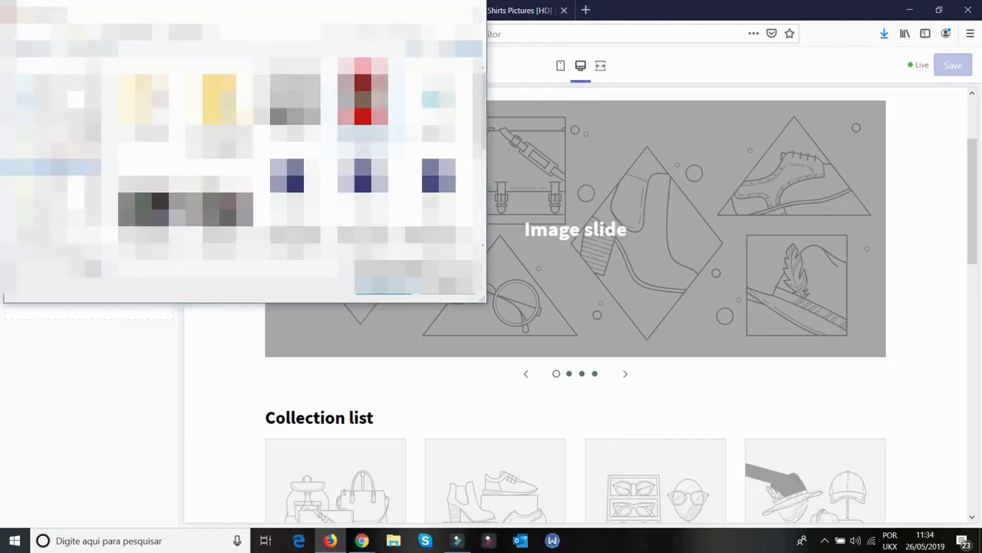
{"action": "double_click", "coordinate": [365, 123]}
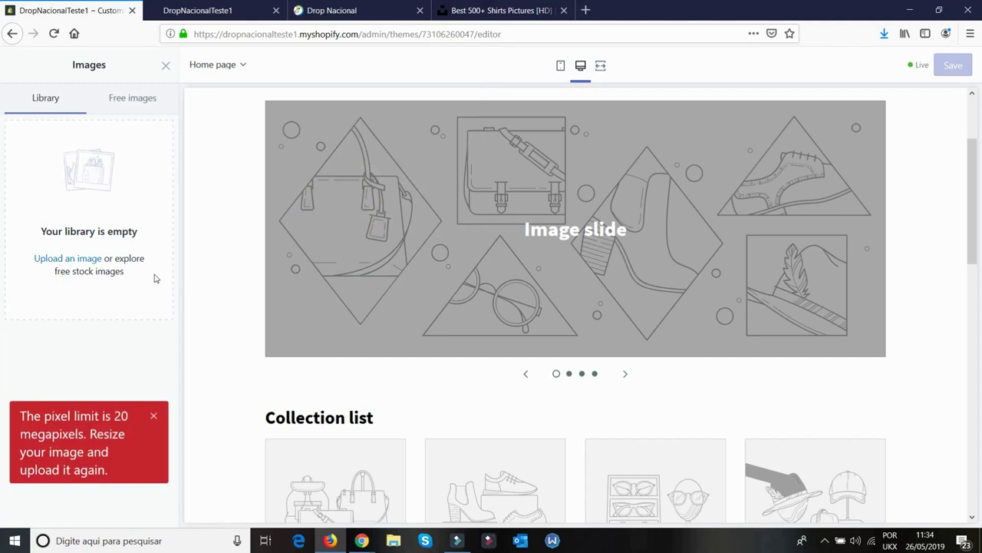
{"action": "left_click", "coordinate": [499, 10]}
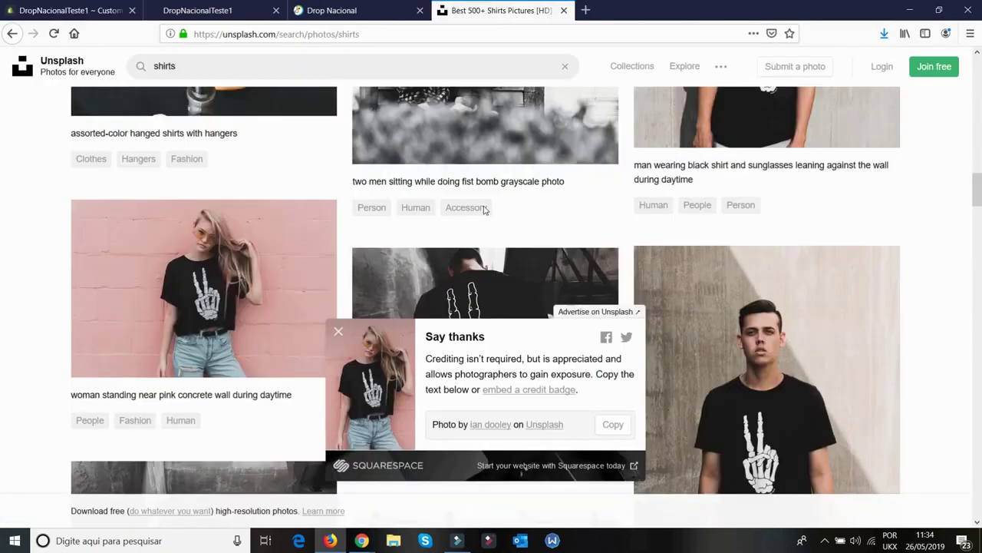
{"action": "scroll", "coordinate": [767, 346], "scroll_direction": "down", "scroll_amount": 5}
{"action": "left_click", "coordinate": [69, 10]}
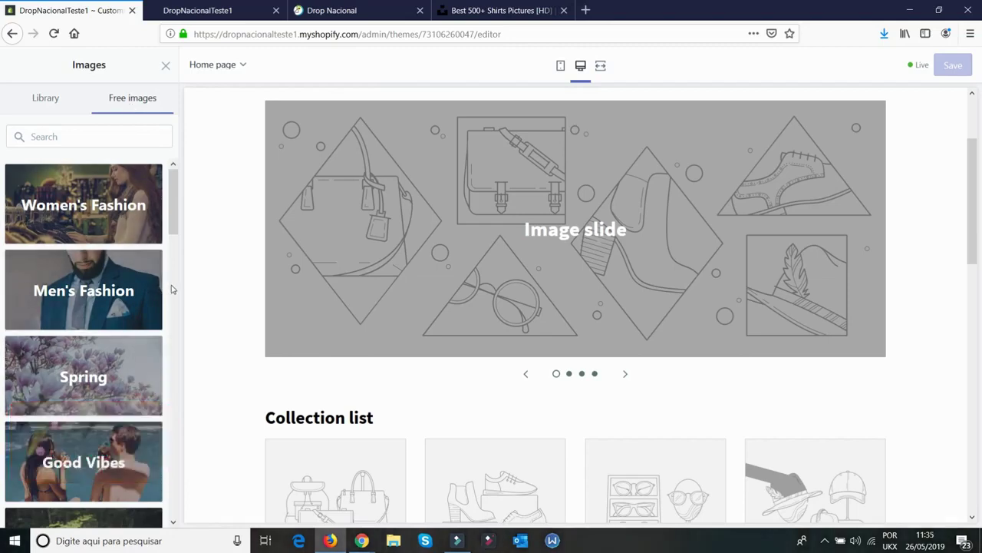
Use the blue T-shirt photo from Free images > Men's Fashion for the first slide
{"action": "left_click", "coordinate": [84, 288]}
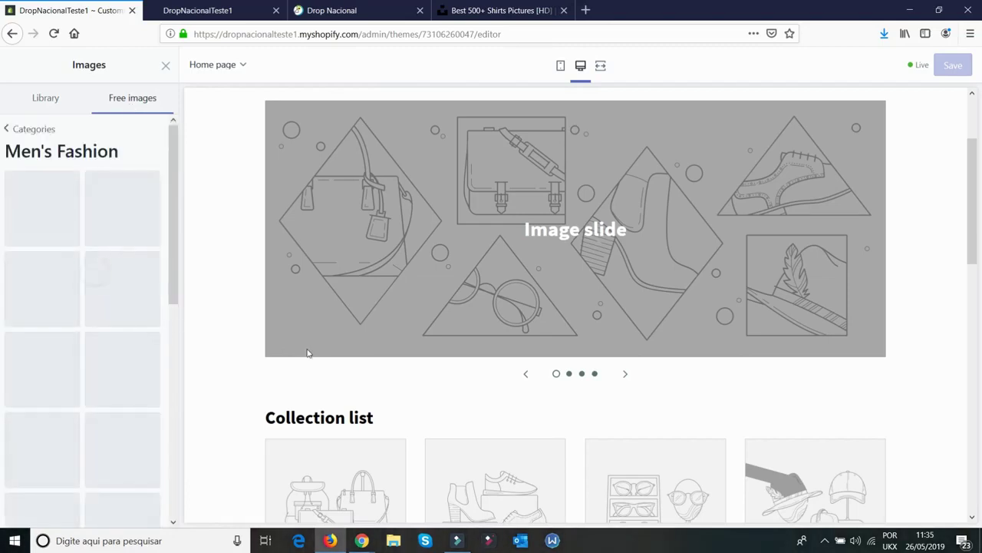
{"action": "scroll", "coordinate": [150, 215], "scroll_direction": "down", "scroll_amount": 8}
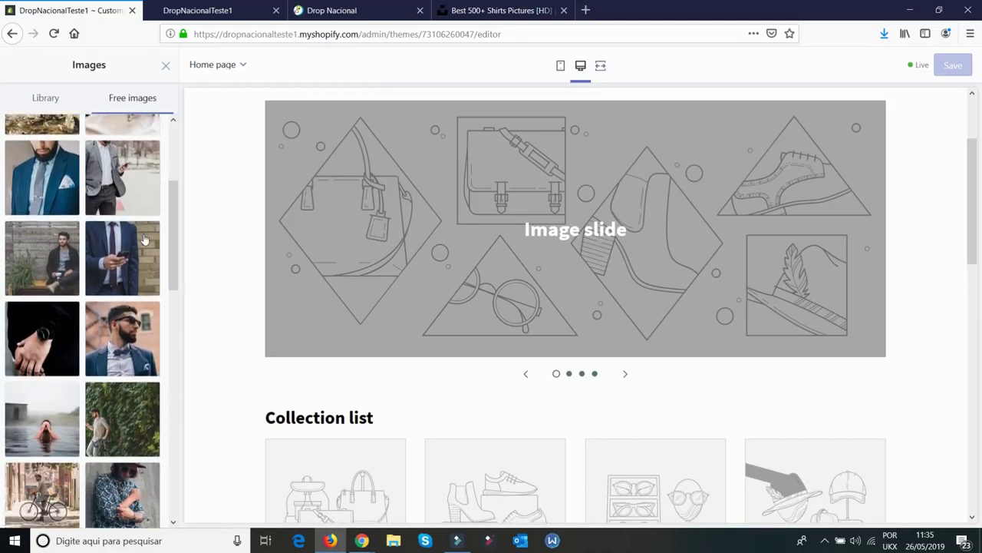
{"action": "scroll", "coordinate": [144, 239], "scroll_direction": "down", "scroll_amount": 5}
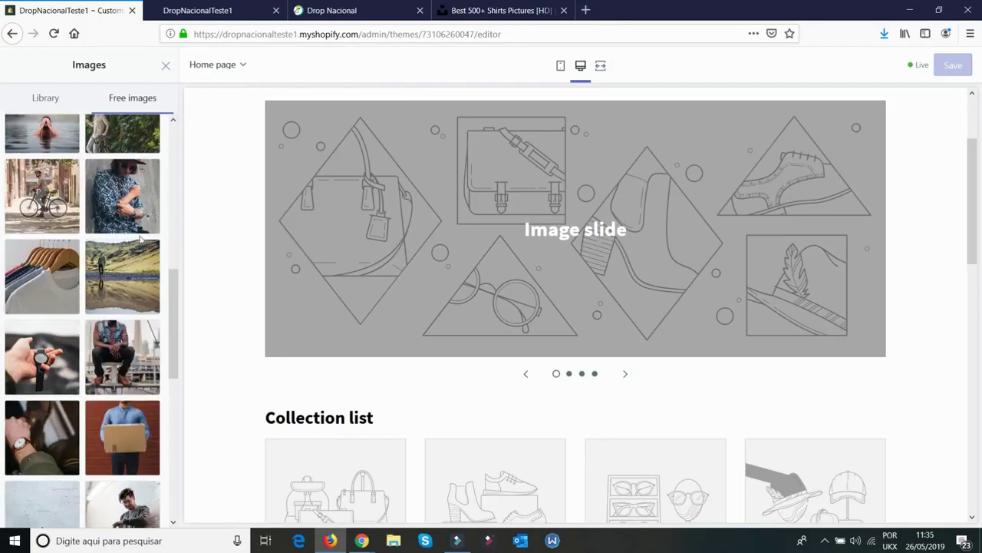
{"action": "scroll", "coordinate": [139, 242], "scroll_direction": "down", "scroll_amount": 2}
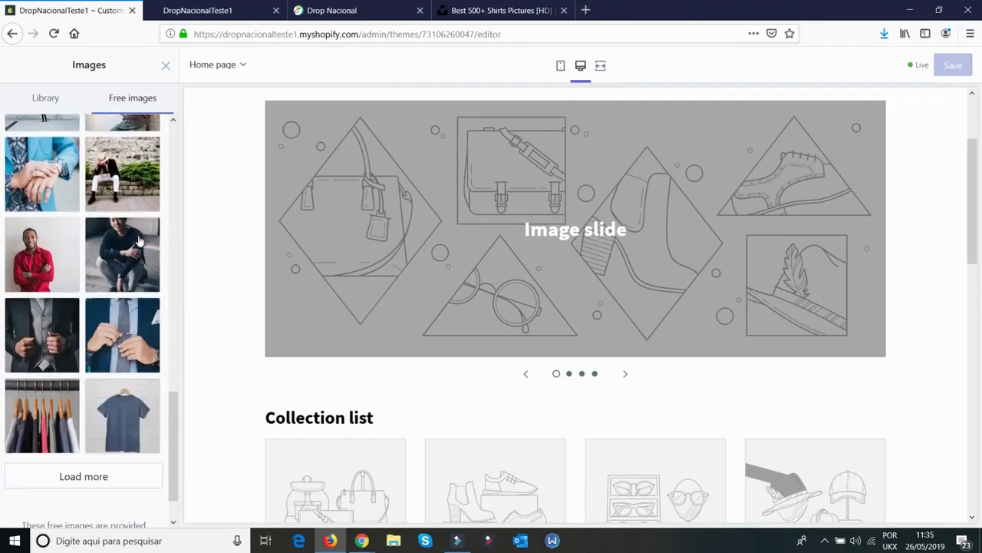
{"action": "scroll", "coordinate": [139, 295], "scroll_direction": "down", "scroll_amount": 1}
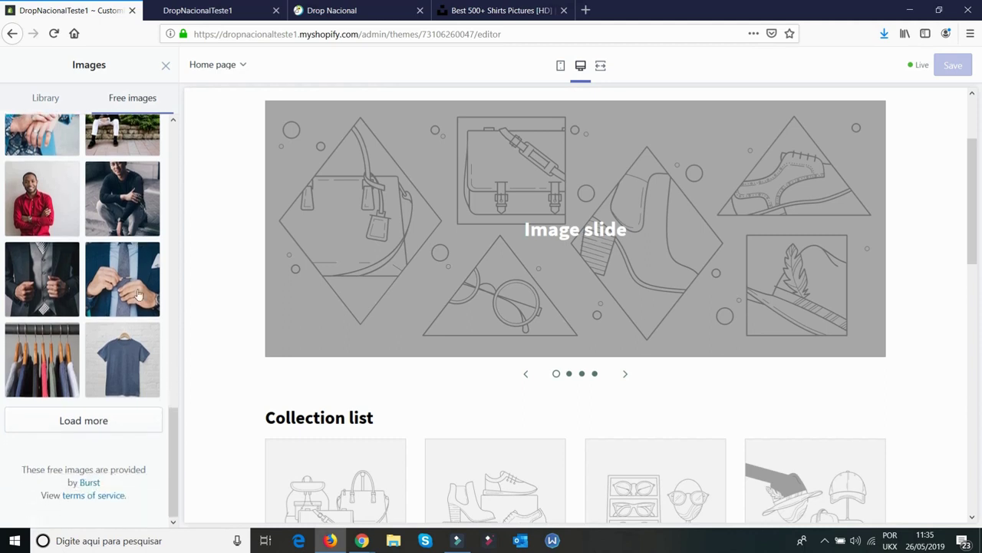
{"action": "left_click", "coordinate": [115, 370]}
{"action": "left_click", "coordinate": [143, 509]}
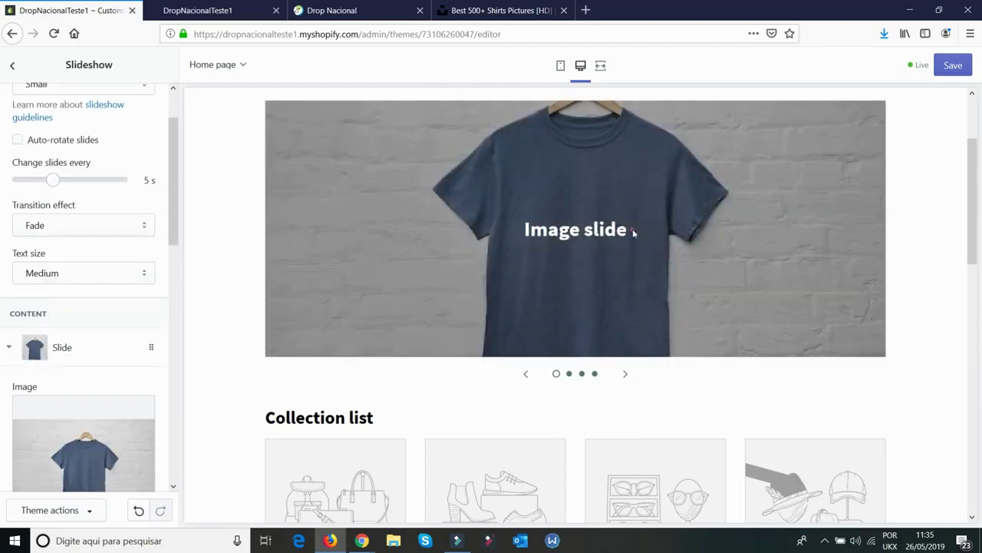
Change the first slide's heading to 'LINDAS TSHIRTS' and make its text red
{"action": "left_click_drag", "start_coordinate": [634, 232], "coordinate": [507, 244]}
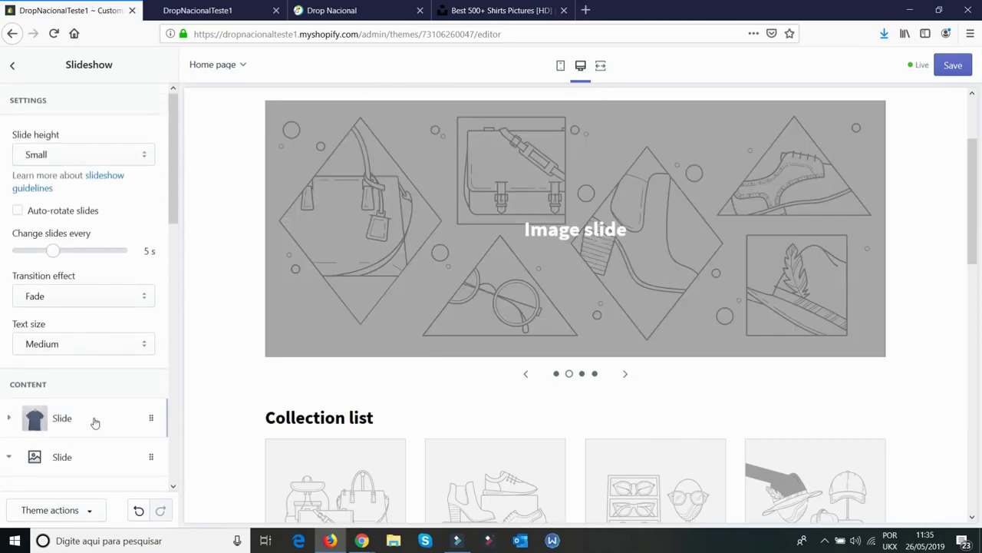
{"action": "left_click", "coordinate": [95, 420]}
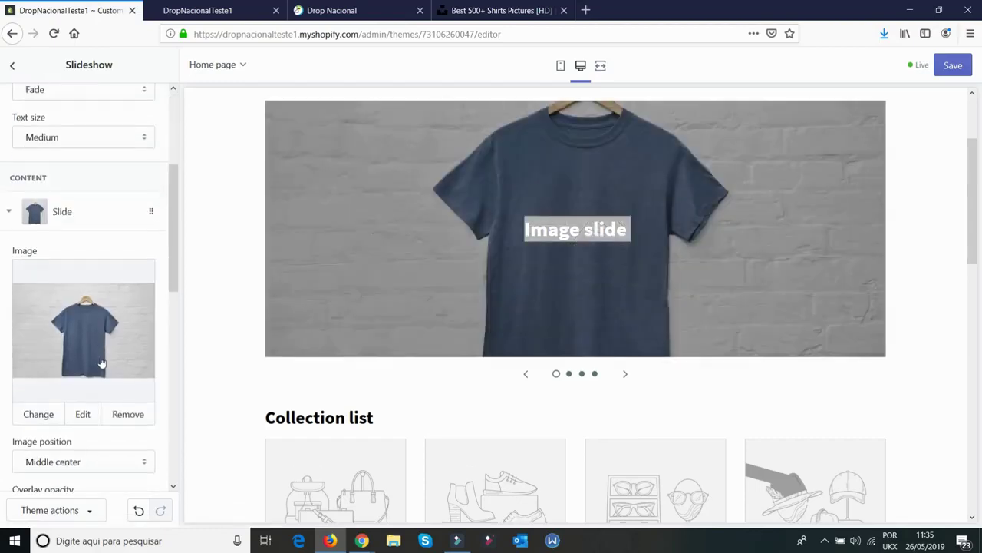
{"action": "scroll", "coordinate": [92, 399], "scroll_direction": "down", "scroll_amount": 3}
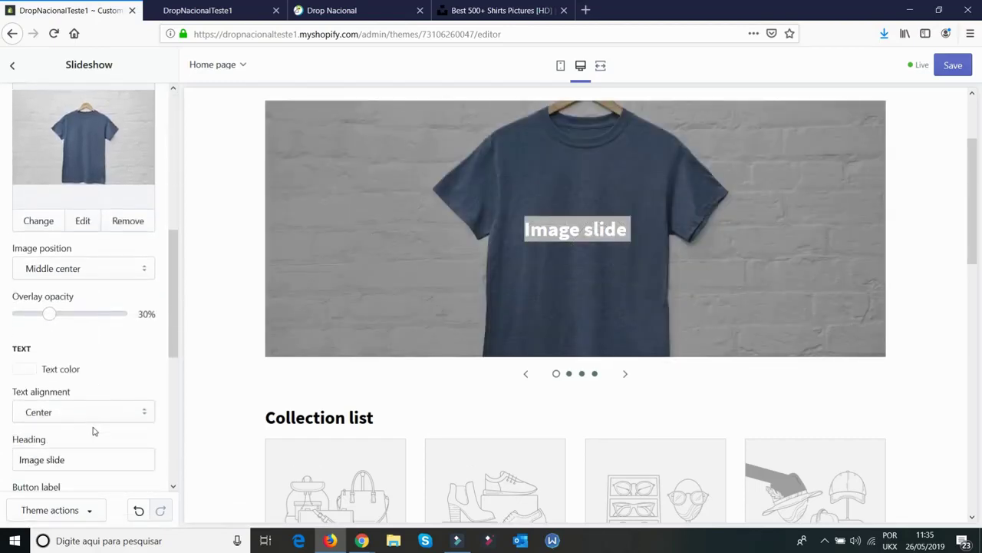
{"action": "scroll", "coordinate": [92, 432], "scroll_direction": "down", "scroll_amount": 2}
{"action": "triple_click", "coordinate": [79, 364]}
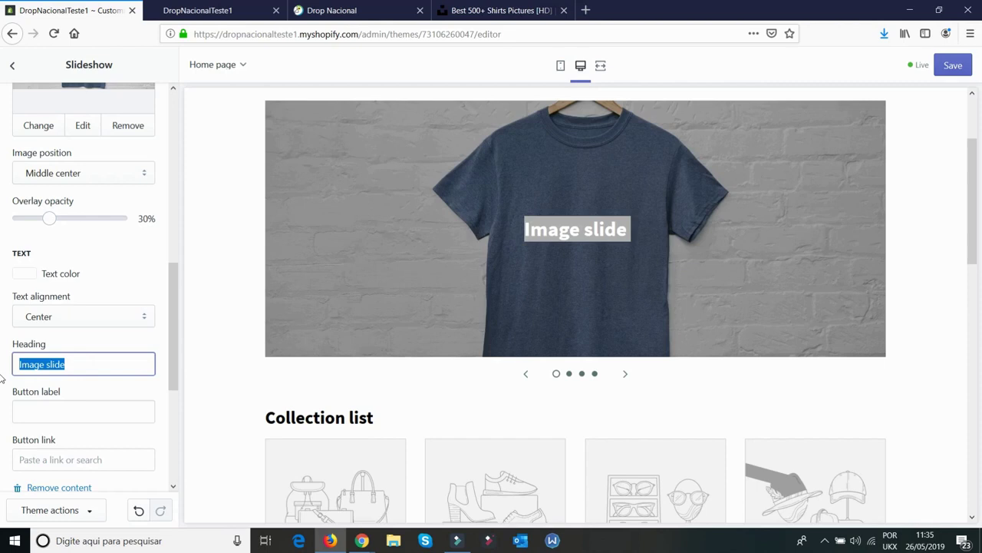
{"action": "type", "text": "LINDAS TSHIRTS"}
{"action": "left_click", "coordinate": [62, 278]}
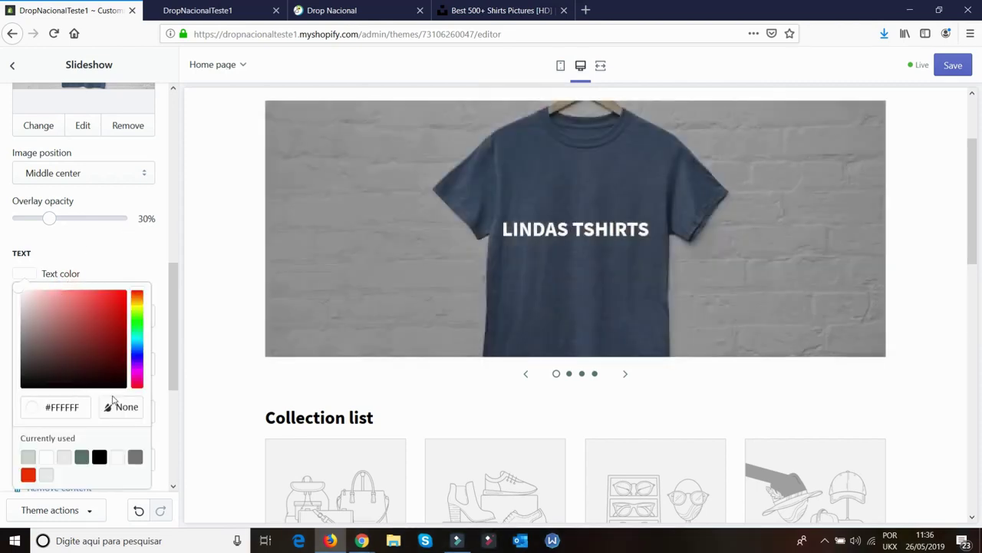
{"action": "left_click", "coordinate": [28, 475]}
Label the slide button VER MAIS and link it to Products > All Products
{"action": "scroll", "coordinate": [77, 383], "scroll_direction": "down", "scroll_amount": 1}
{"action": "left_click", "coordinate": [54, 327]}
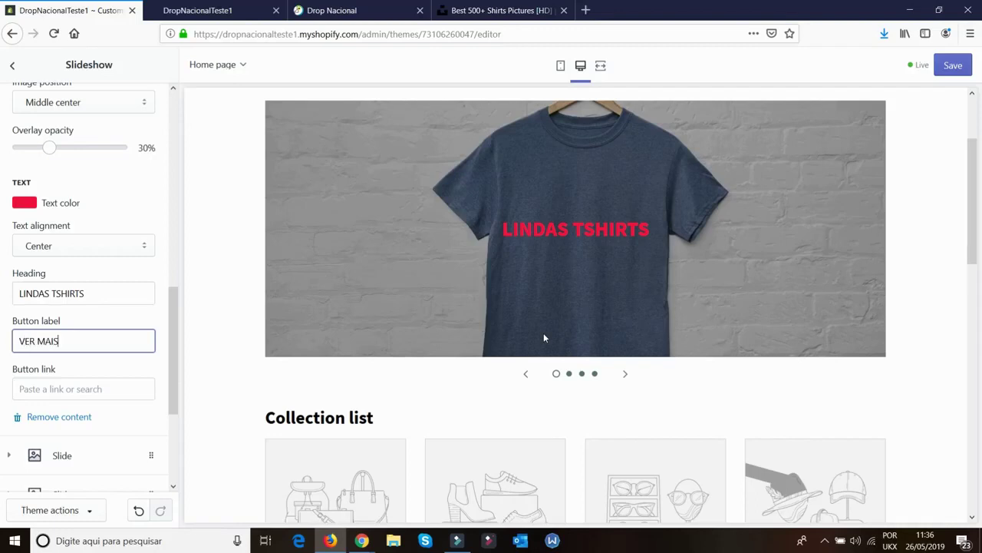
{"action": "left_click", "coordinate": [136, 357]}
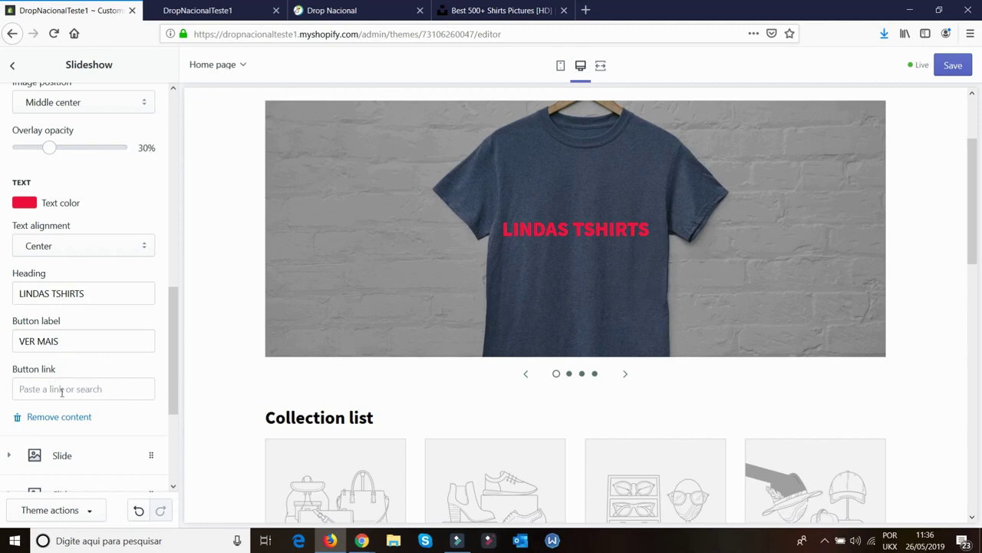
{"action": "left_click", "coordinate": [61, 389]}
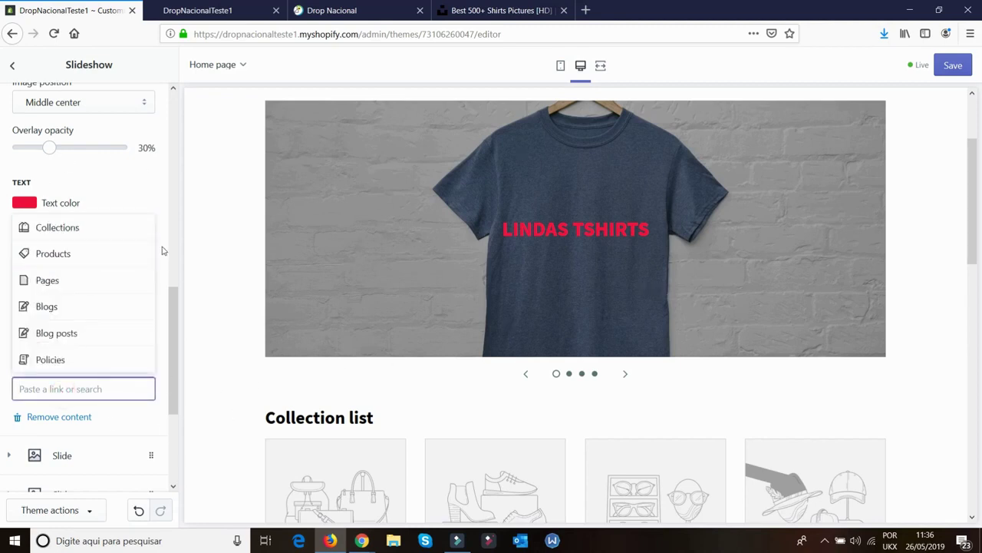
{"action": "left_click", "coordinate": [69, 255]}
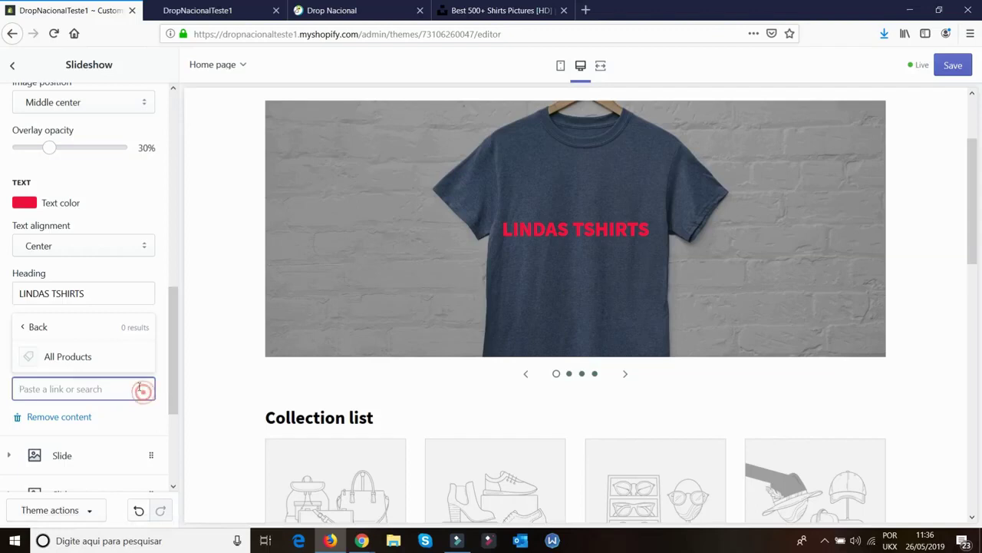
{"action": "left_click", "coordinate": [90, 356]}
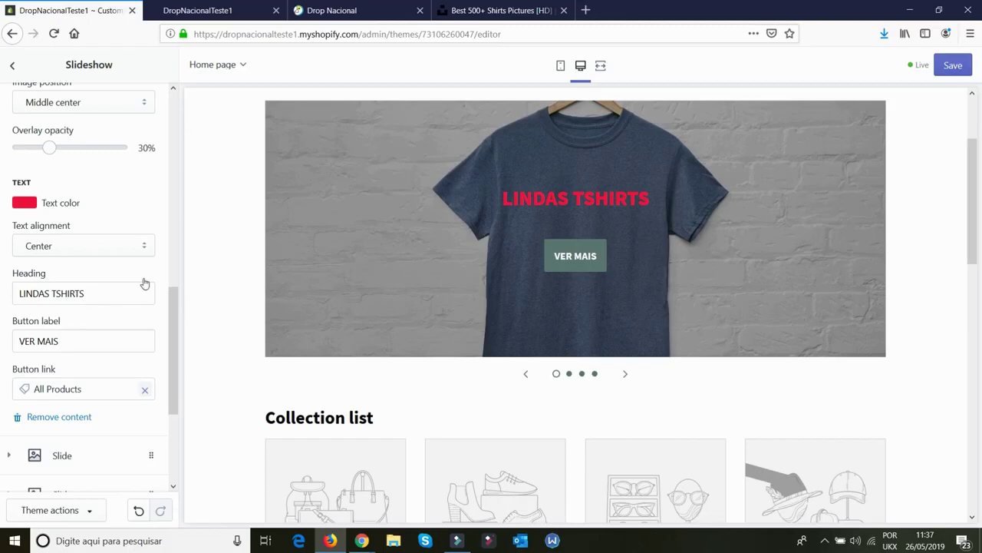
{"action": "scroll", "coordinate": [144, 284], "scroll_direction": "up", "scroll_amount": 4}
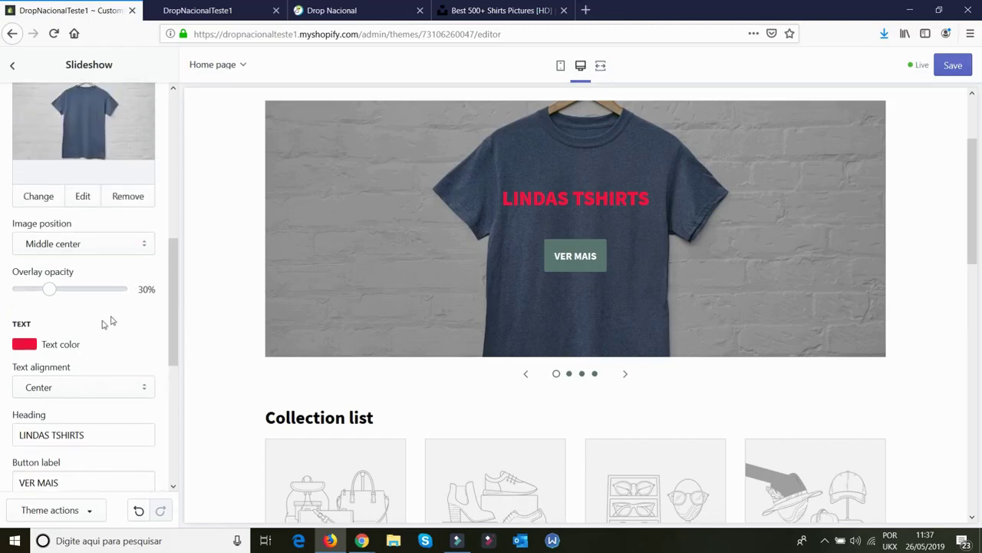
Remove the two placeholder Image slides from the slideshow
{"action": "scroll", "coordinate": [105, 323], "scroll_direction": "down", "scroll_amount": 8}
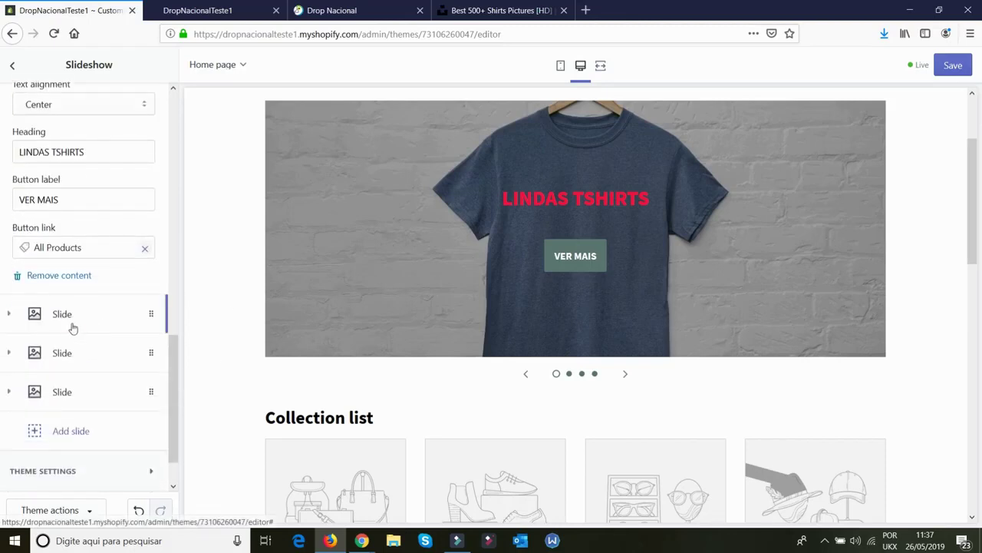
{"action": "left_click", "coordinate": [73, 328]}
{"action": "scroll", "coordinate": [71, 306], "scroll_direction": "up", "scroll_amount": 4}
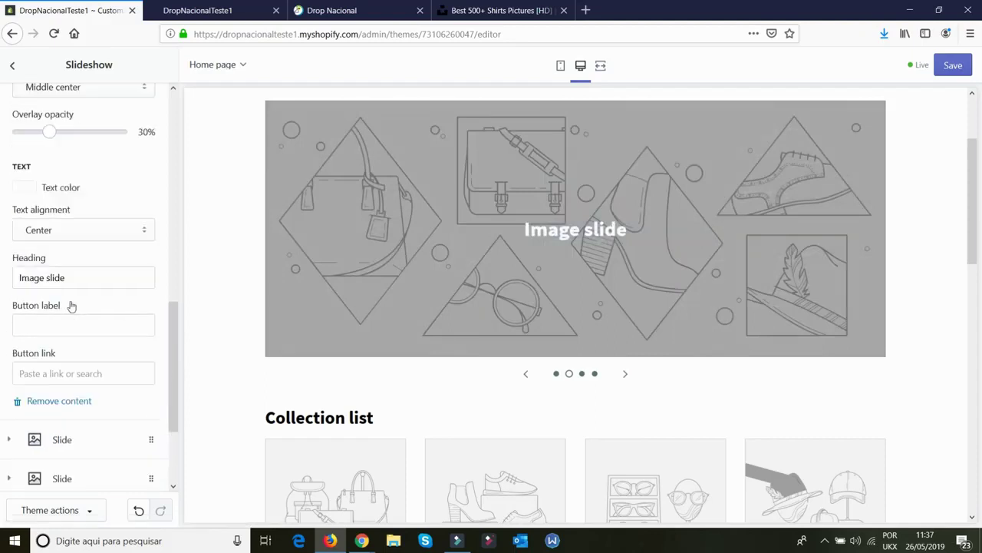
{"action": "scroll", "coordinate": [88, 384], "scroll_direction": "down", "scroll_amount": 5}
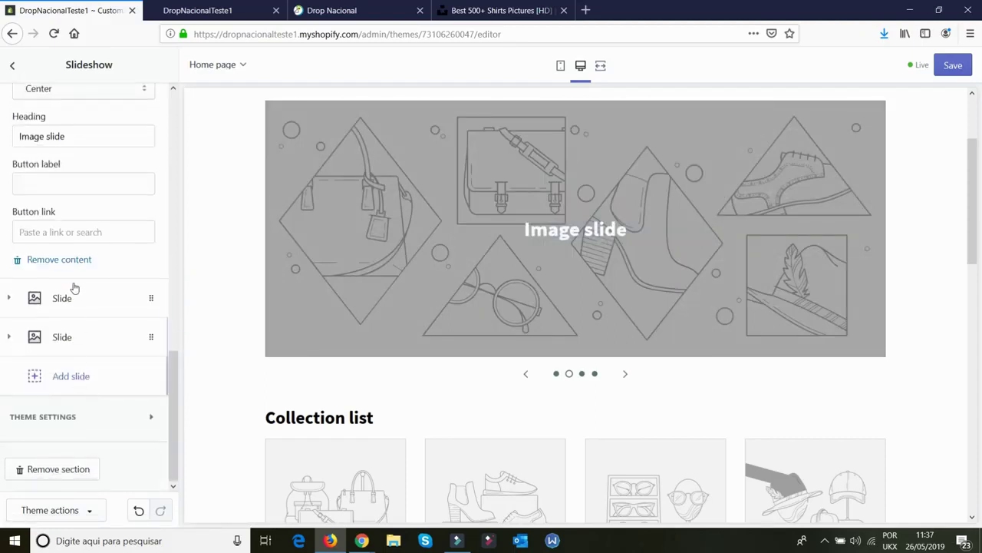
{"action": "left_click", "coordinate": [77, 261]}
{"action": "left_click", "coordinate": [77, 299]}
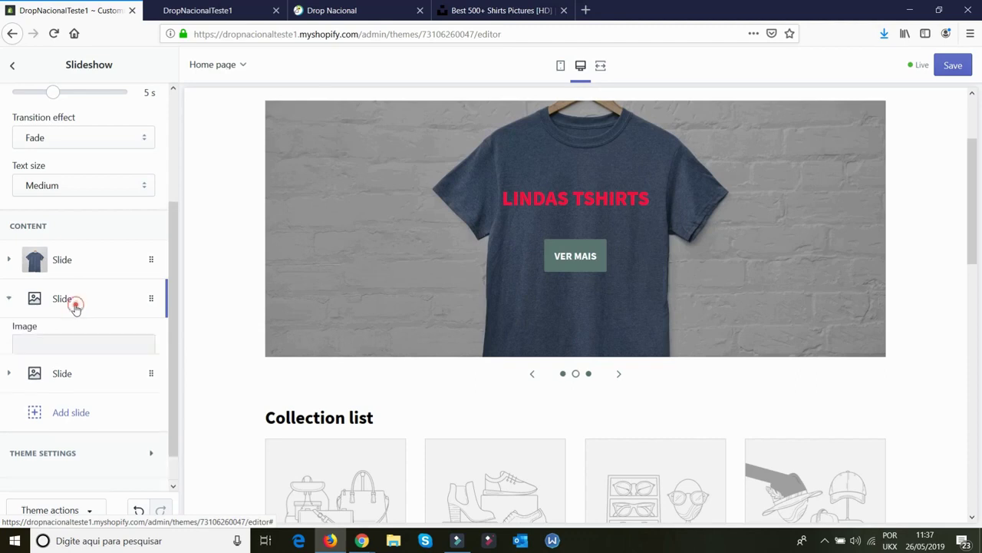
{"action": "scroll", "coordinate": [82, 461], "scroll_direction": "down", "scroll_amount": 4}
{"action": "scroll", "coordinate": [69, 449], "scroll_direction": "down", "scroll_amount": 9}
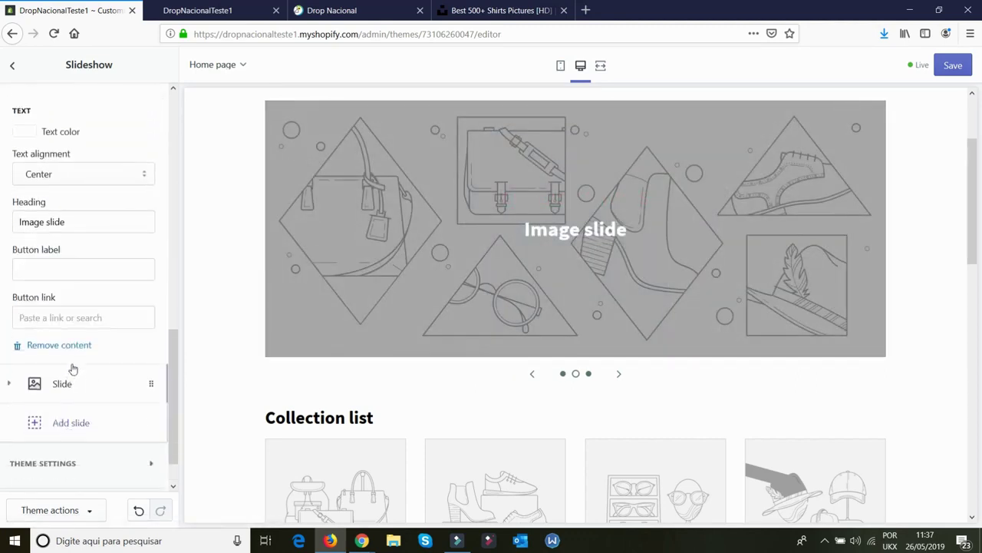
{"action": "left_click", "coordinate": [70, 344]}
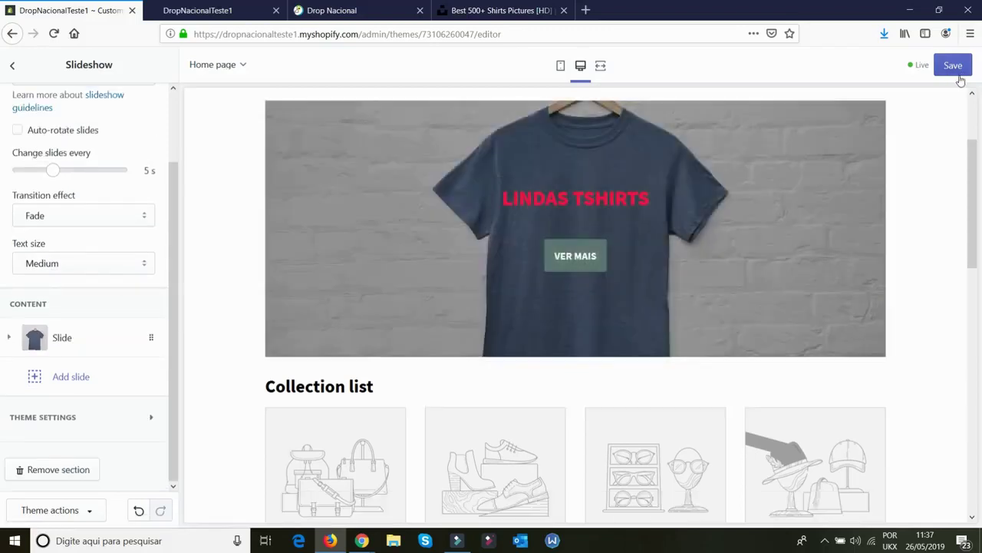
Save the changes, turn on the theme's wide layout, and return to the section list
{"action": "left_click", "coordinate": [951, 68]}
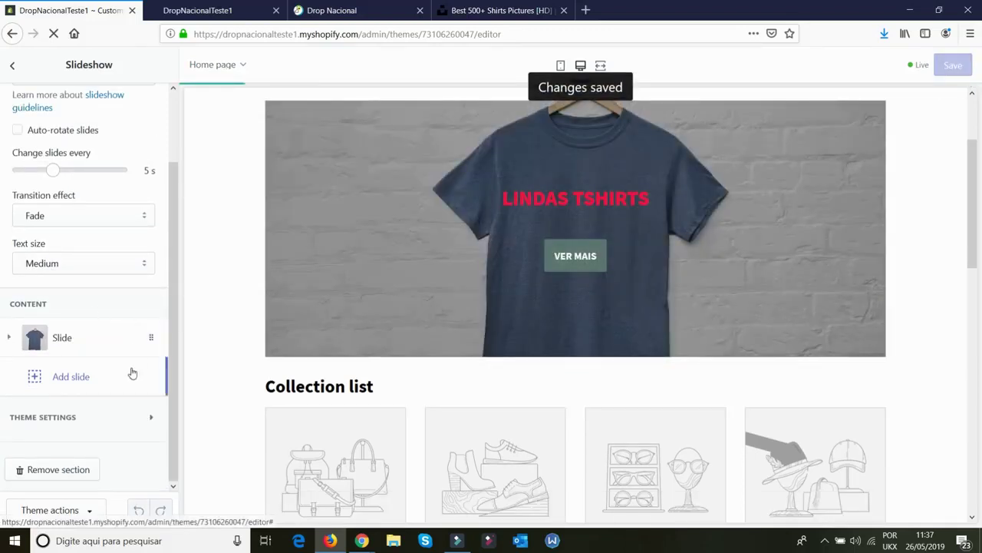
{"action": "left_click", "coordinate": [151, 421]}
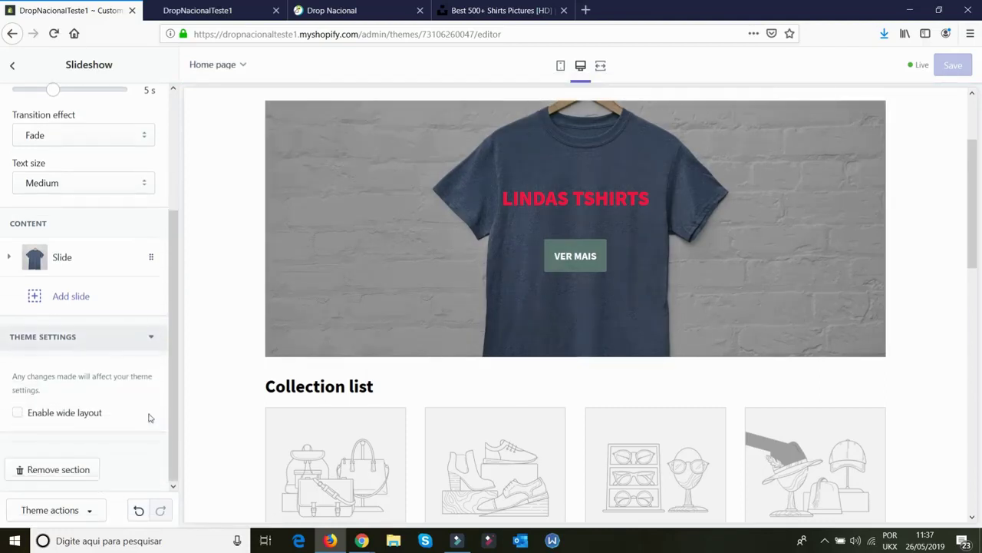
{"action": "left_click", "coordinate": [74, 415]}
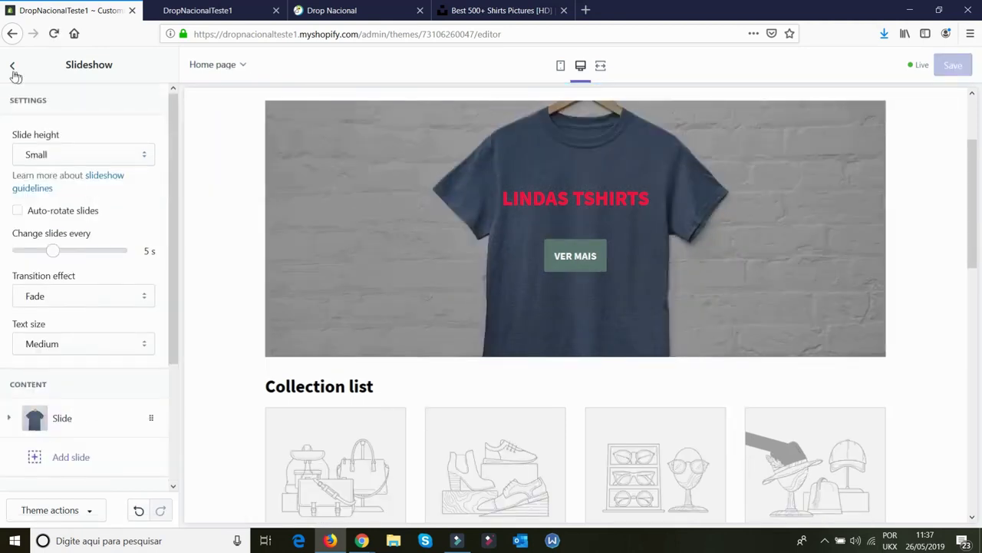
{"action": "left_click", "coordinate": [13, 70]}
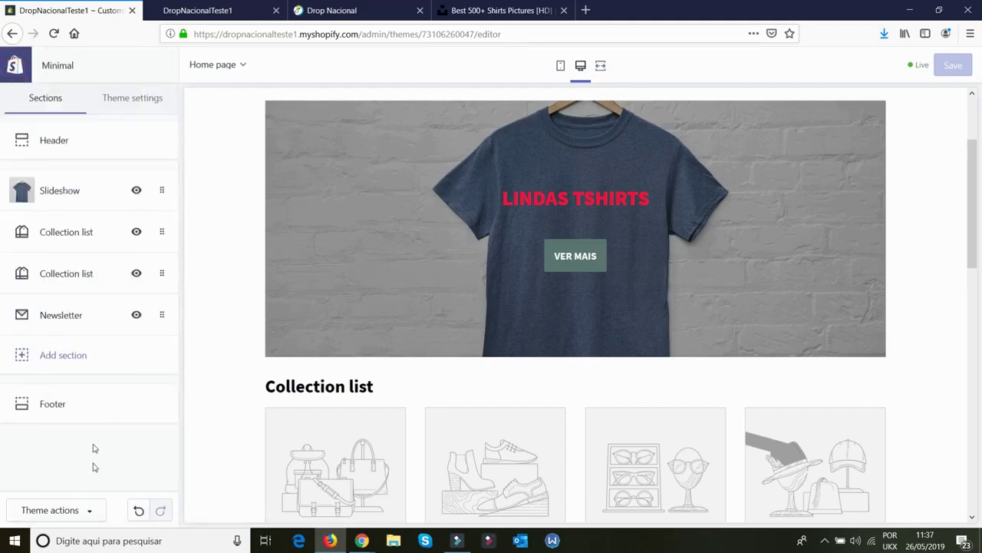
In Theme settings > Colors, set the top bar background to white
{"action": "left_click", "coordinate": [150, 101]}
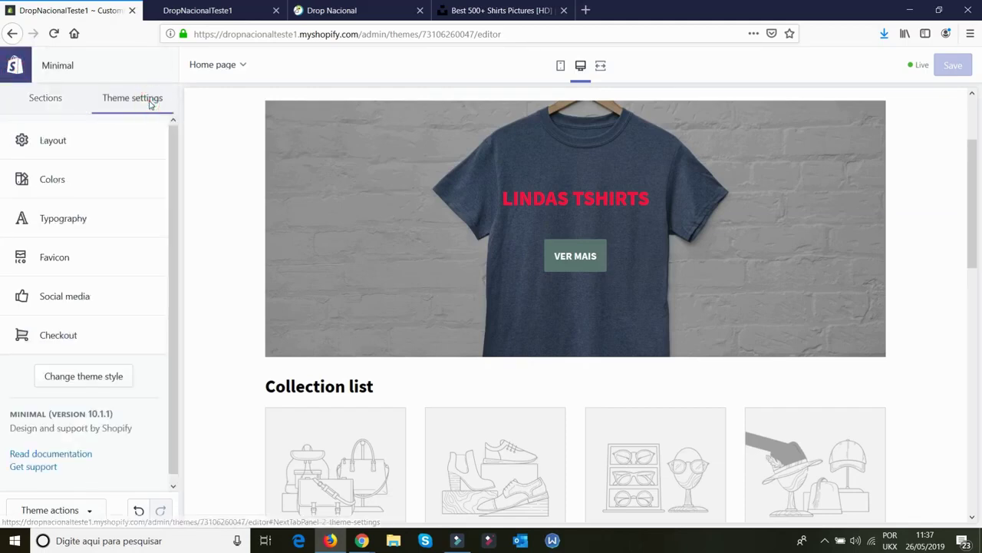
{"action": "left_click", "coordinate": [54, 143]}
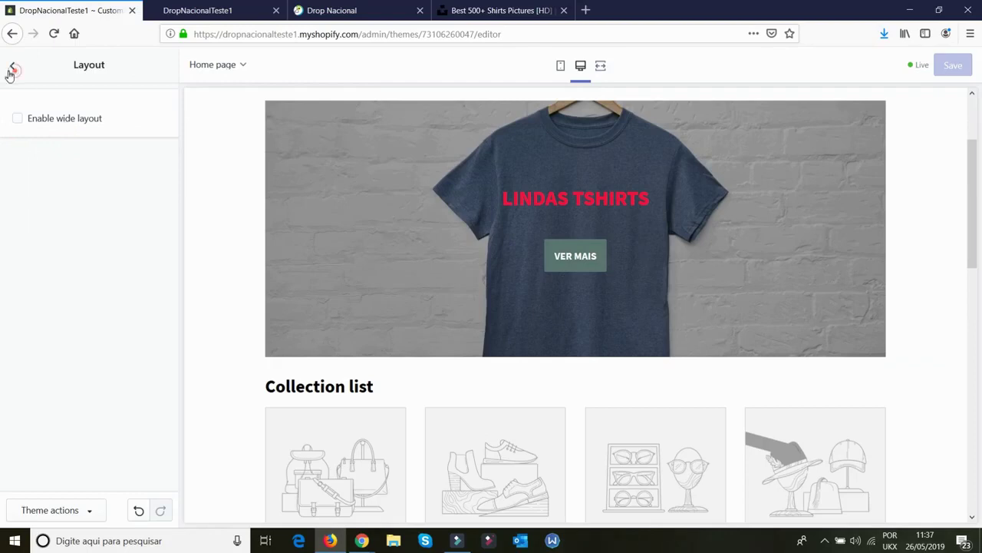
{"action": "left_click", "coordinate": [11, 70]}
{"action": "left_click", "coordinate": [66, 177]}
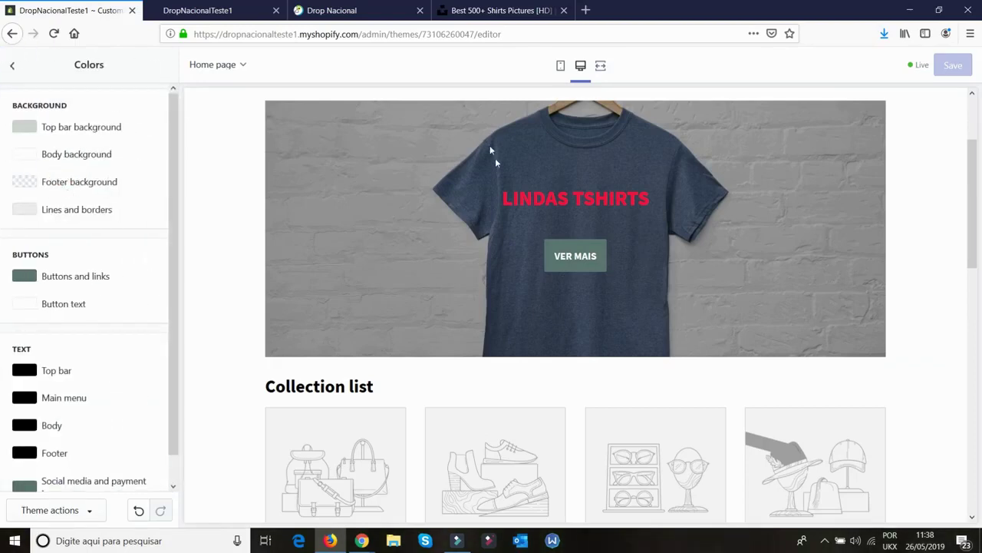
{"action": "scroll", "coordinate": [496, 161], "scroll_direction": "up", "scroll_amount": 3}
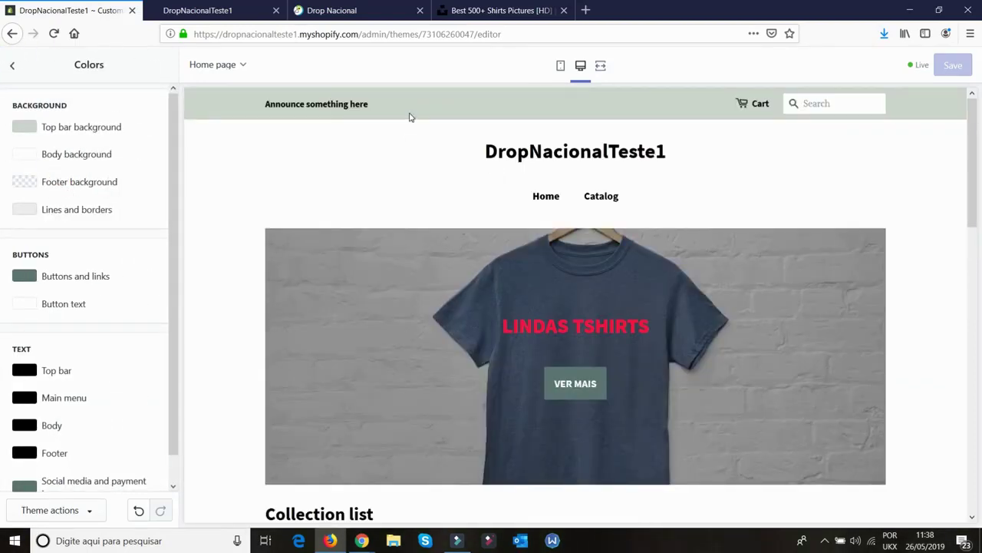
{"action": "left_click", "coordinate": [101, 126]}
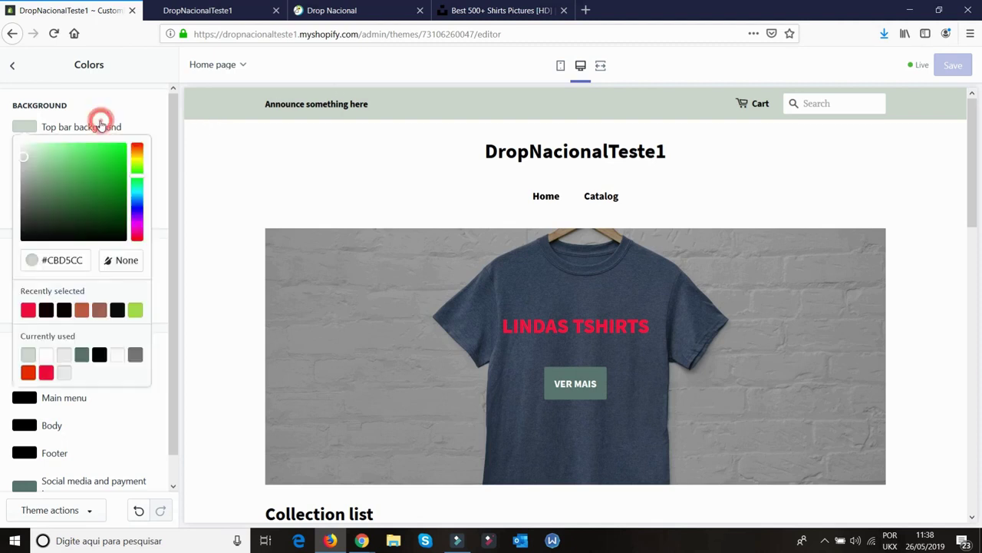
{"action": "left_click", "coordinate": [46, 310]}
{"action": "left_click", "coordinate": [46, 354]}
Set buttons and links to red (#FF0E3D), turning the VER MAIS button red
{"action": "left_click", "coordinate": [60, 246]}
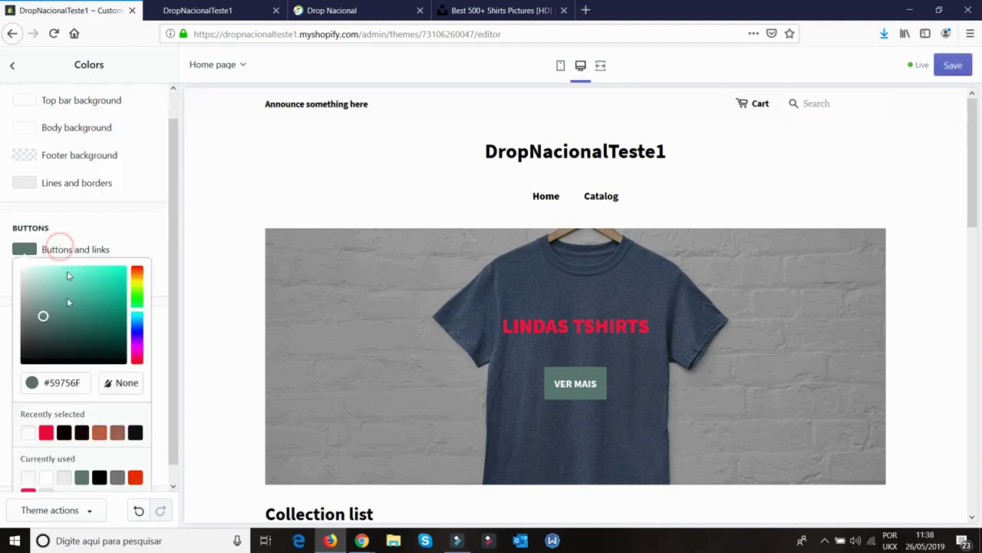
{"action": "left_click", "coordinate": [63, 433]}
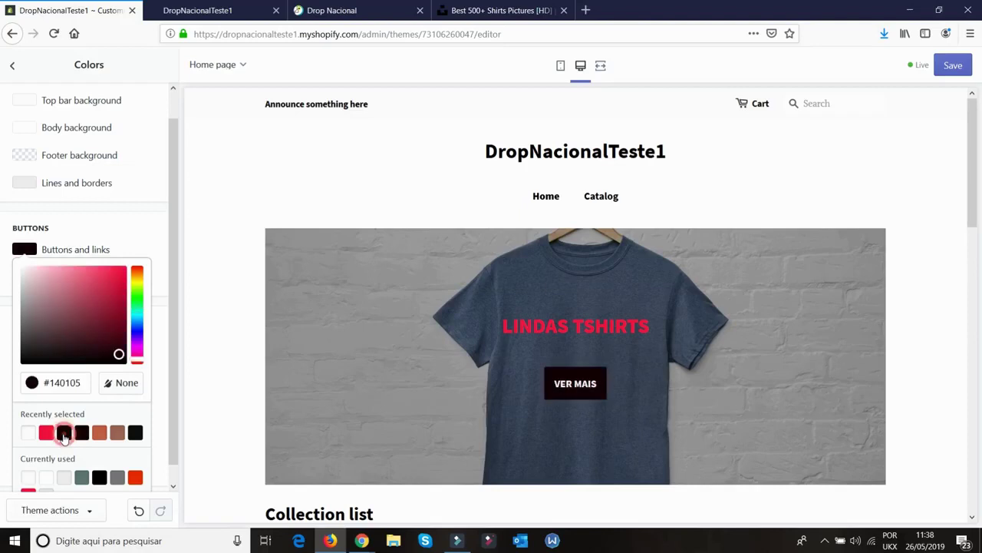
{"action": "left_click", "coordinate": [46, 434]}
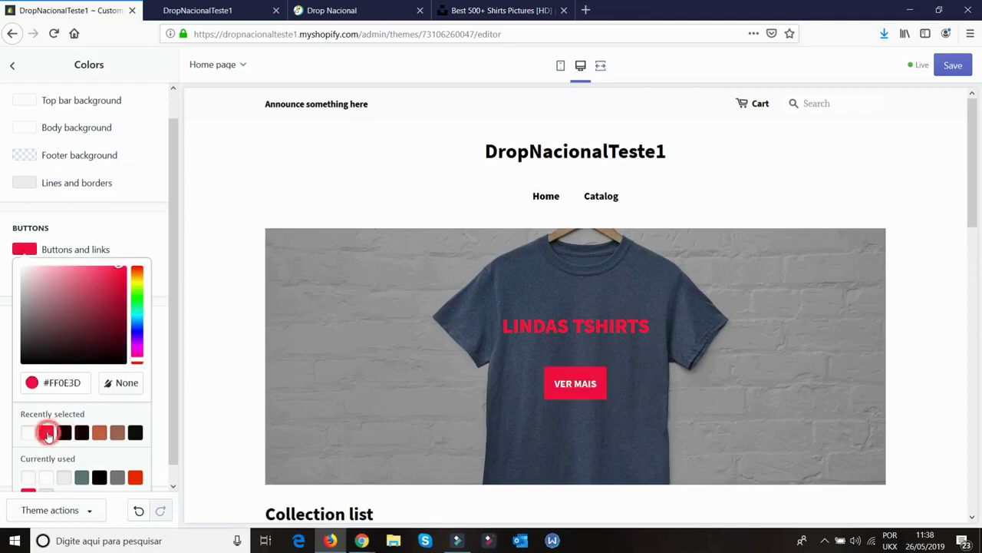
{"action": "left_click", "coordinate": [112, 228]}
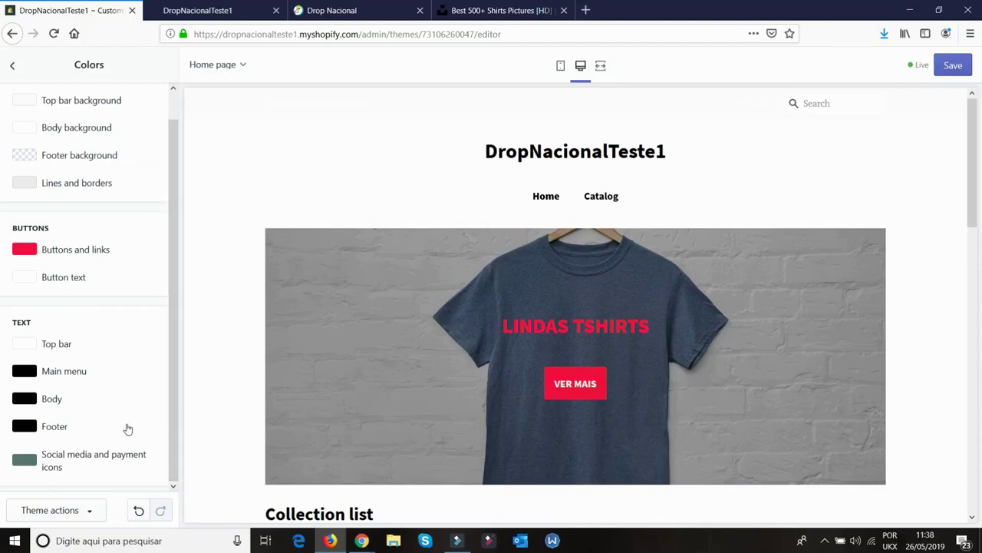
{"action": "scroll", "coordinate": [683, 365], "scroll_direction": "down", "scroll_amount": 3}
{"action": "scroll", "coordinate": [486, 285], "scroll_direction": "up", "scroll_amount": 3}
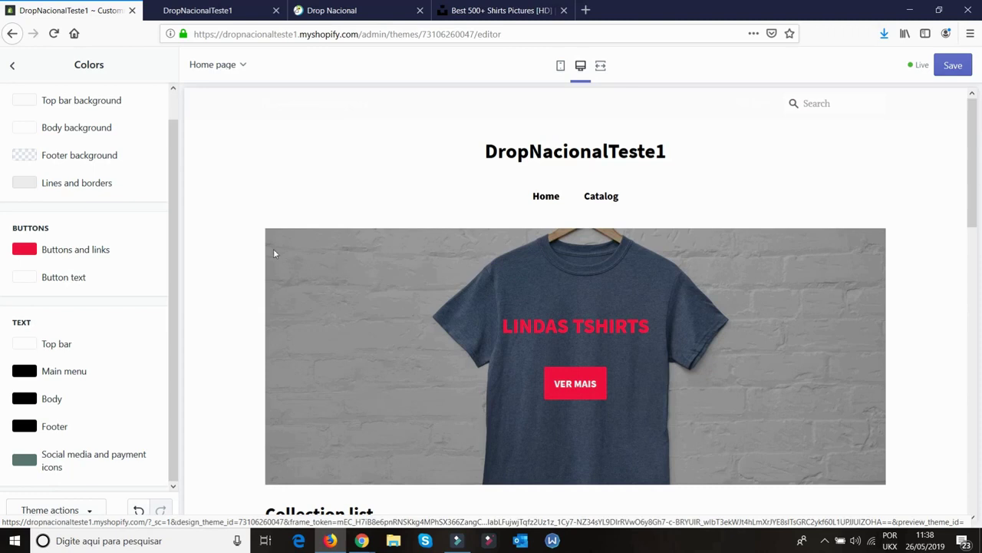
In Typography settings, change the heading font to Basic Commercial
{"action": "left_click", "coordinate": [10, 71]}
{"action": "left_click", "coordinate": [81, 231]}
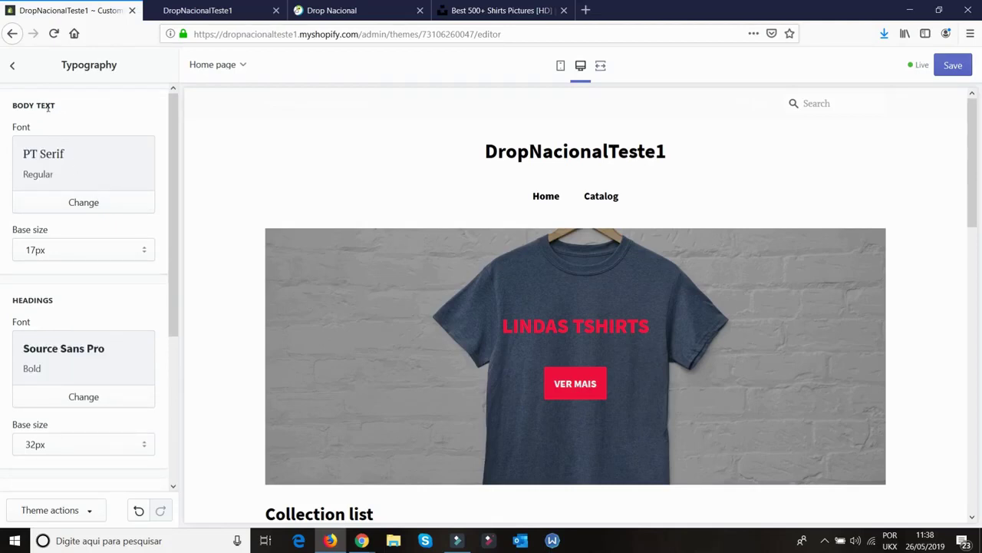
{"action": "double_click", "coordinate": [39, 301]}
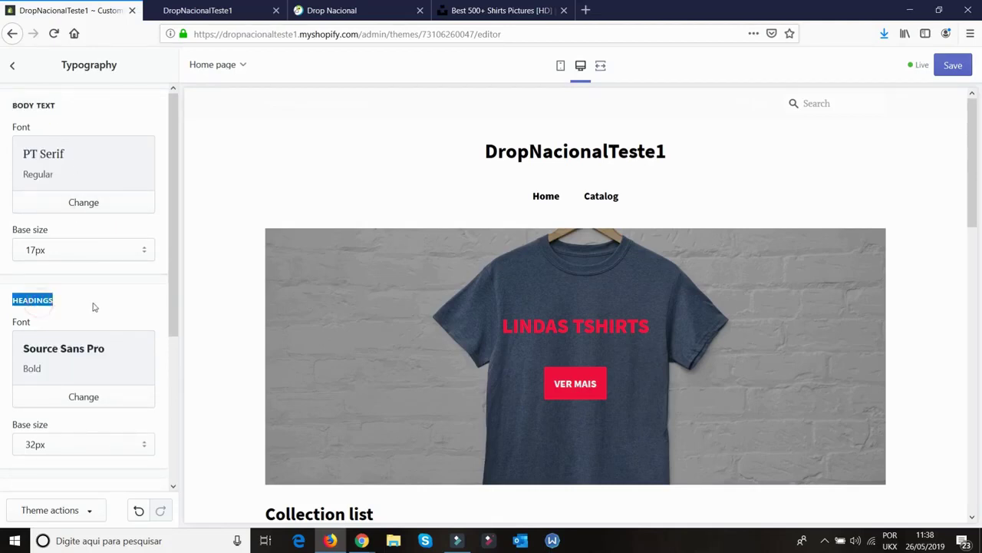
{"action": "scroll", "coordinate": [109, 322], "scroll_direction": "down", "scroll_amount": 2}
{"action": "left_click", "coordinate": [99, 261]}
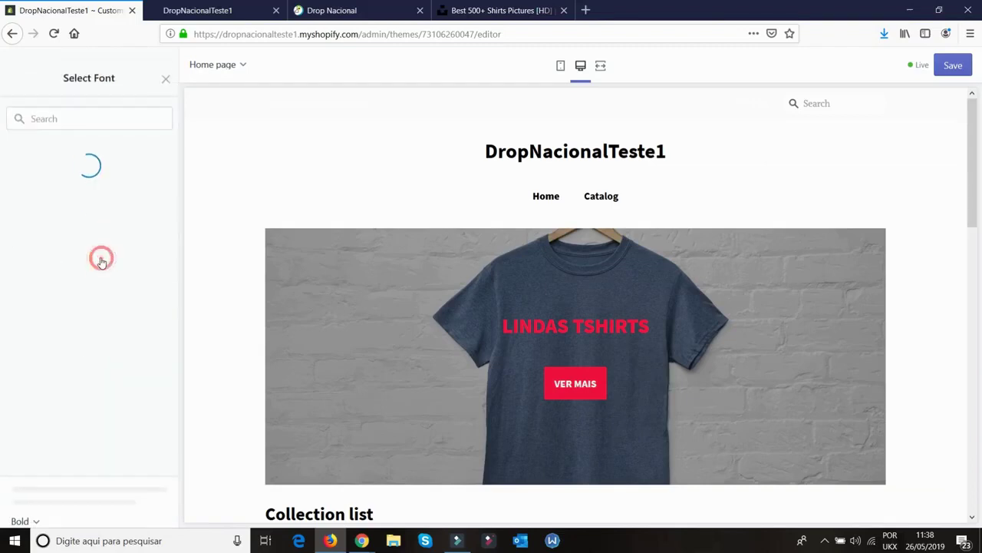
{"action": "scroll", "coordinate": [77, 269], "scroll_direction": "down", "scroll_amount": 4}
{"action": "left_click", "coordinate": [69, 333]}
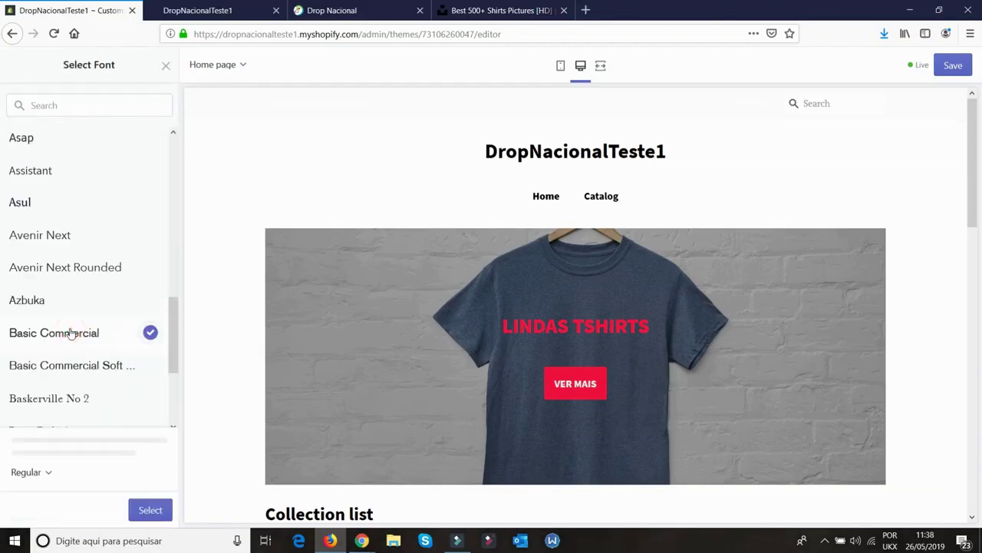
{"action": "left_click", "coordinate": [150, 510]}
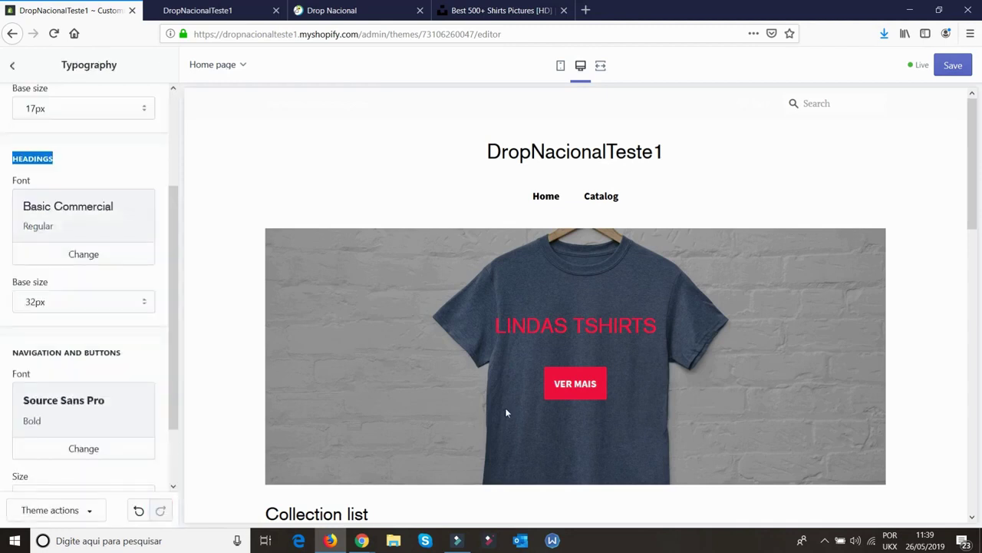
Set navigation and button text to Akko, capitalised and with letter spacing on
{"action": "scroll", "coordinate": [695, 380], "scroll_direction": "down", "scroll_amount": 4}
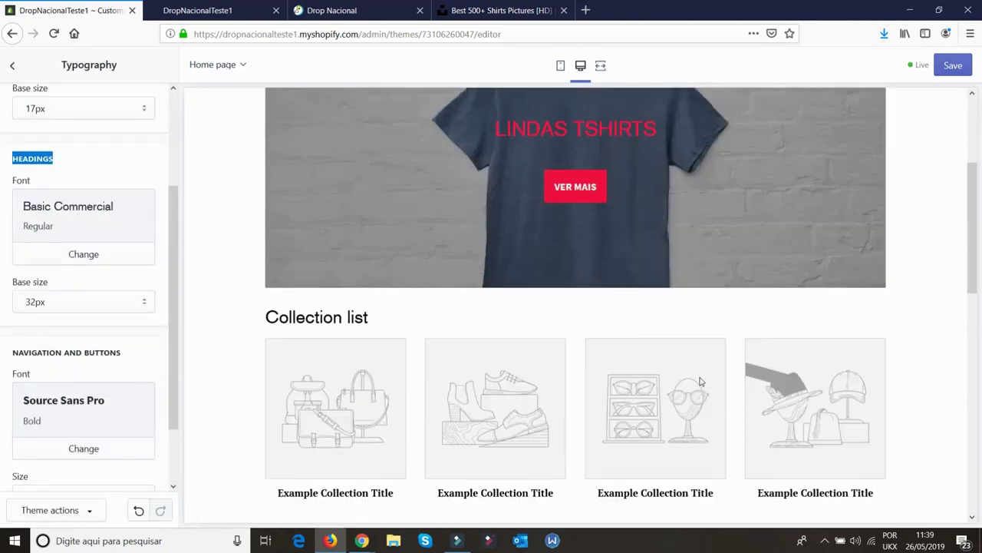
{"action": "scroll", "coordinate": [104, 345], "scroll_direction": "down", "scroll_amount": 2}
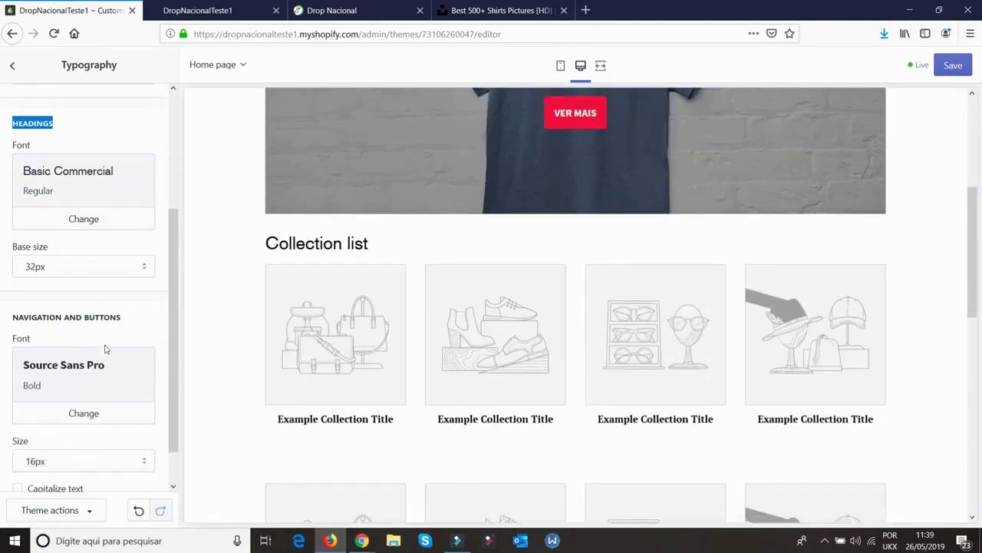
{"action": "left_click", "coordinate": [84, 378]}
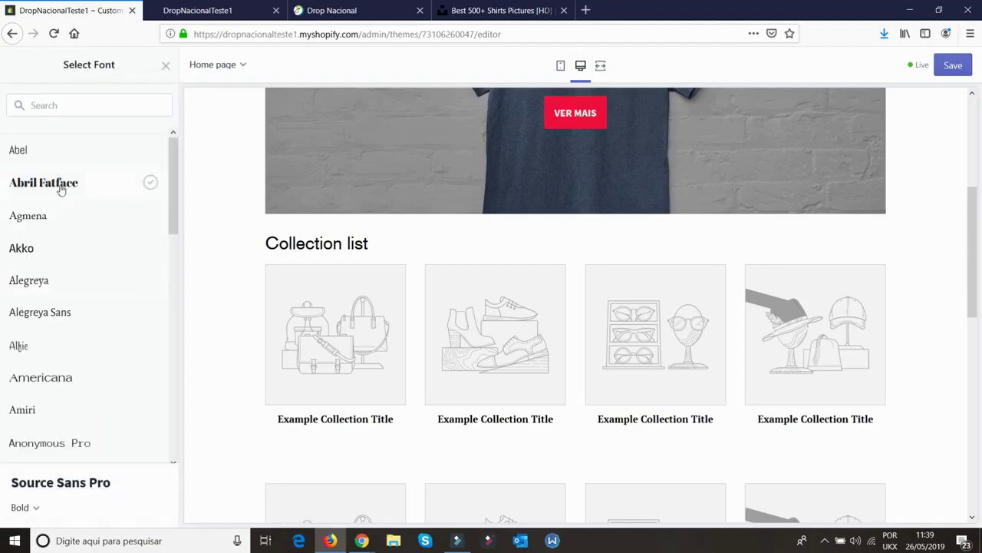
{"action": "left_click", "coordinate": [35, 244]}
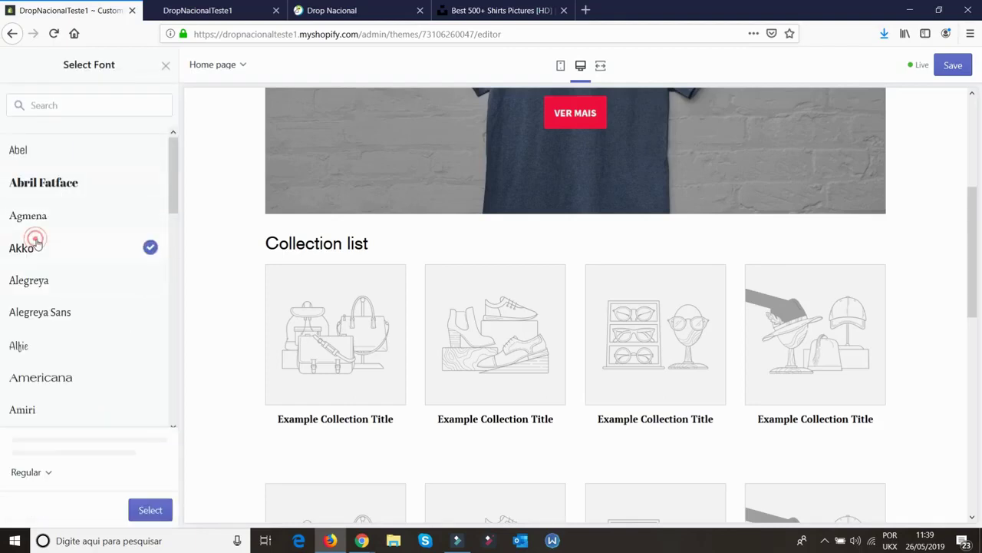
{"action": "left_click", "coordinate": [150, 511]}
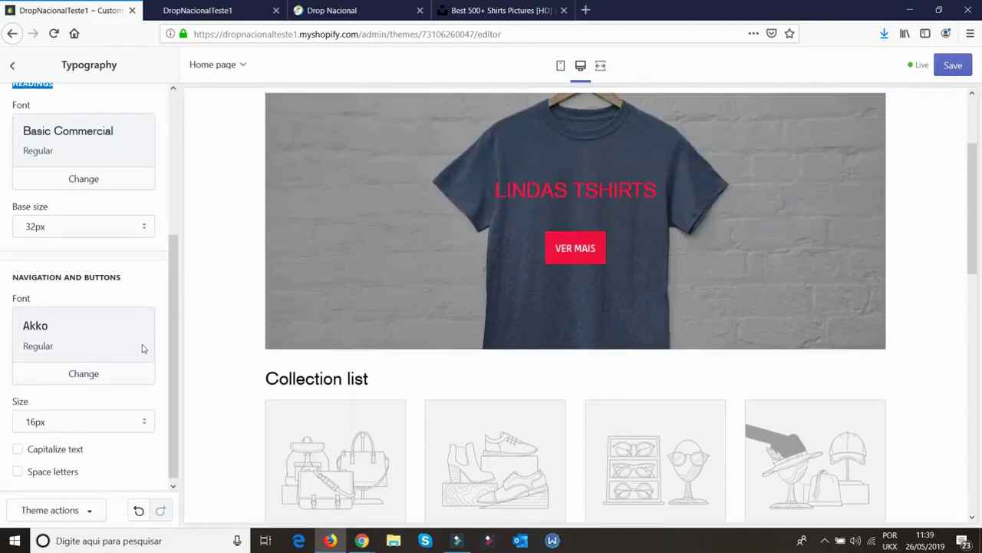
{"action": "left_click", "coordinate": [61, 445]}
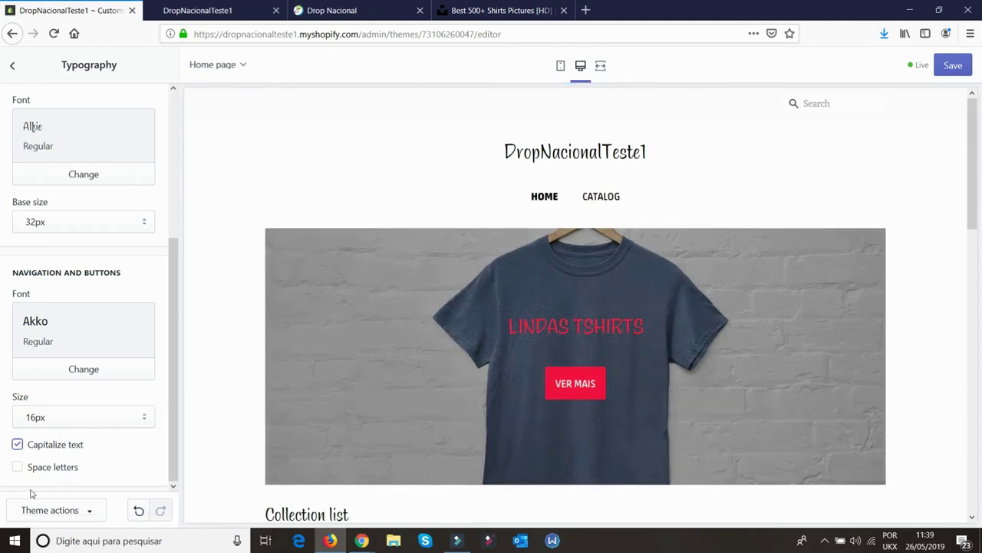
{"action": "left_click", "coordinate": [51, 471]}
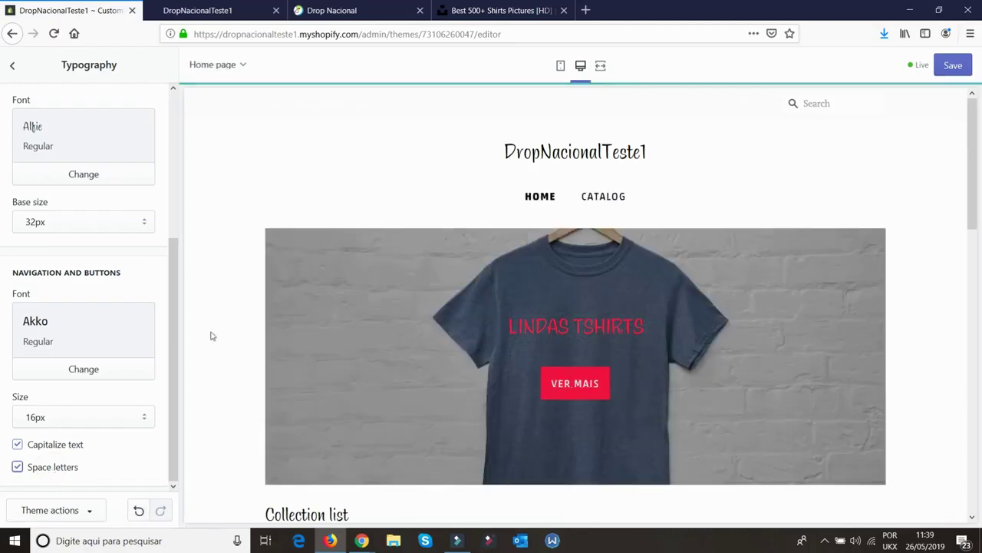
{"action": "left_click", "coordinate": [65, 469]}
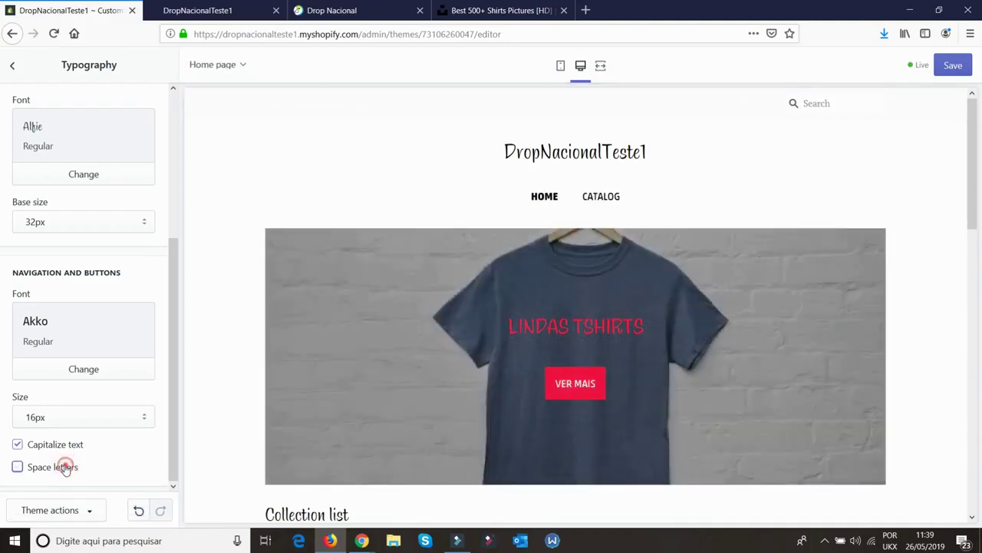
{"action": "left_click", "coordinate": [65, 467]}
{"action": "scroll", "coordinate": [434, 307], "scroll_direction": "down", "scroll_amount": 5}
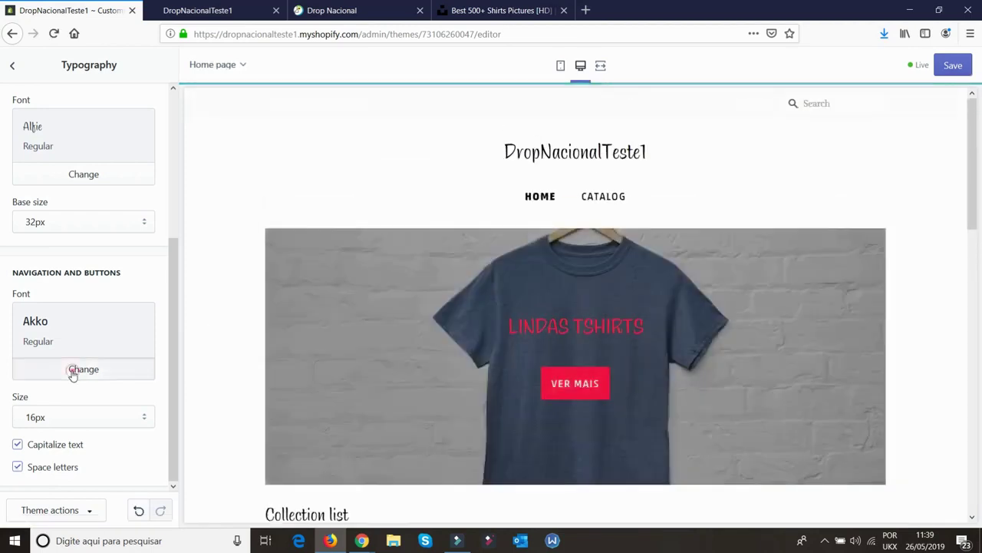
{"action": "left_click", "coordinate": [73, 374]}
{"action": "left_click", "coordinate": [328, 261]}
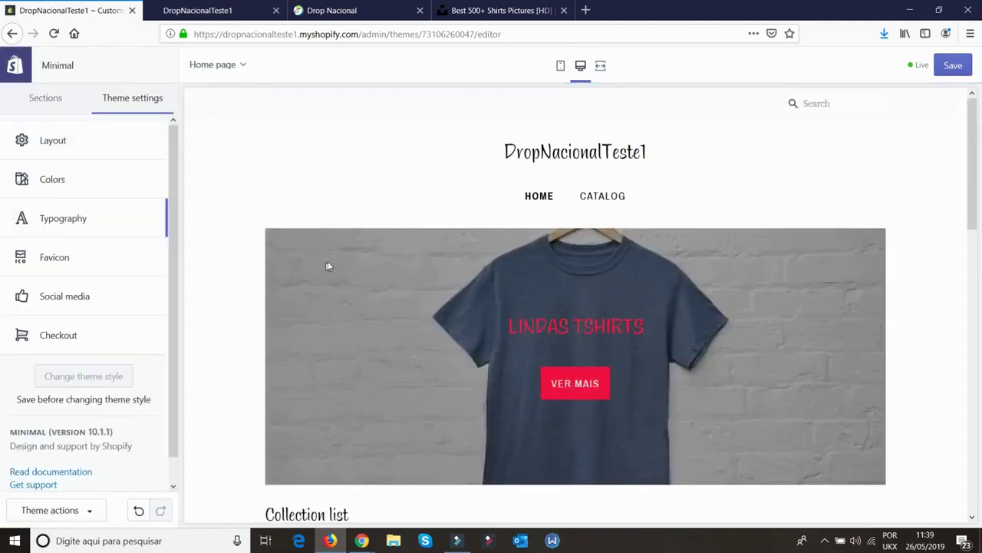
{"action": "scroll", "coordinate": [327, 261], "scroll_direction": "down", "scroll_amount": 1}
{"action": "scroll", "coordinate": [111, 253], "scroll_direction": "down", "scroll_amount": 1}
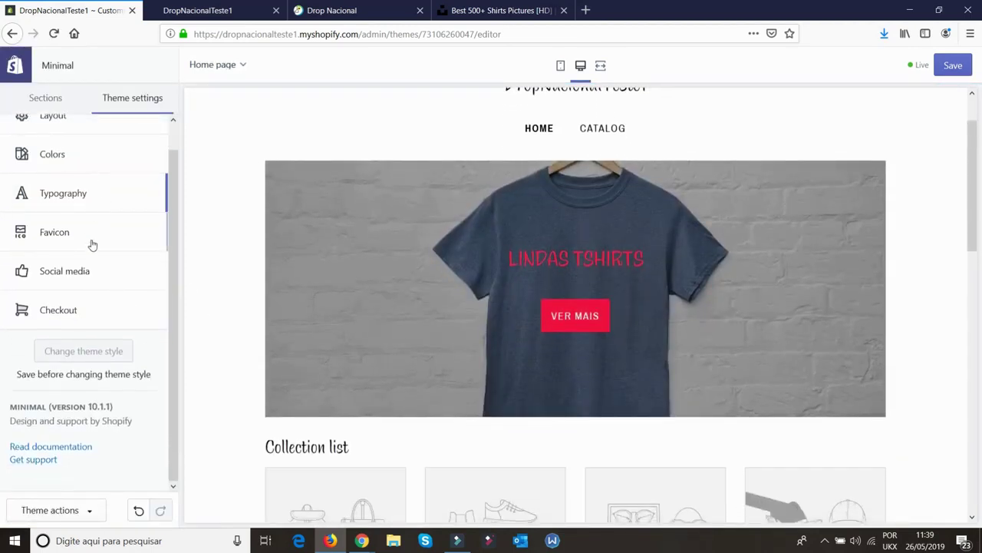
{"action": "left_click", "coordinate": [90, 229]}
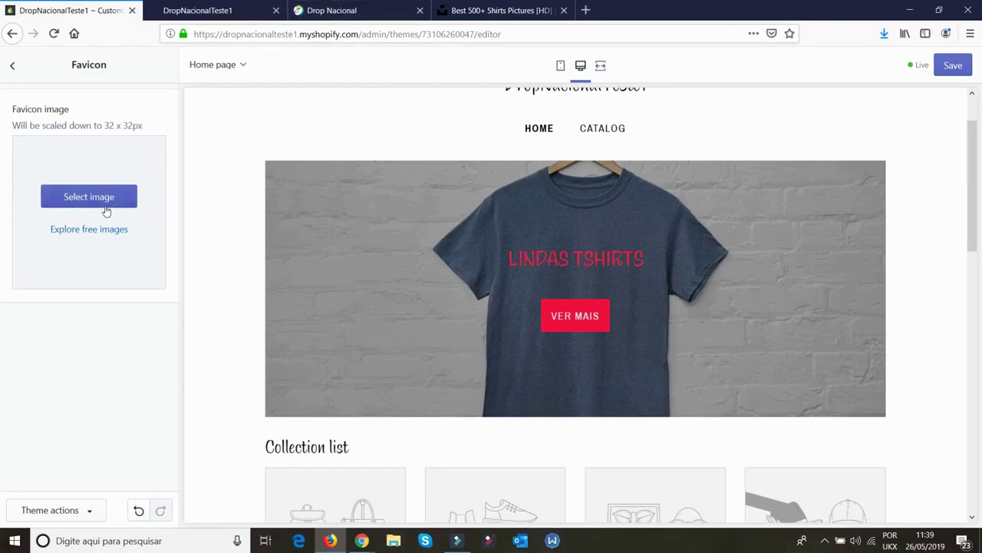
{"action": "left_click", "coordinate": [12, 68]}
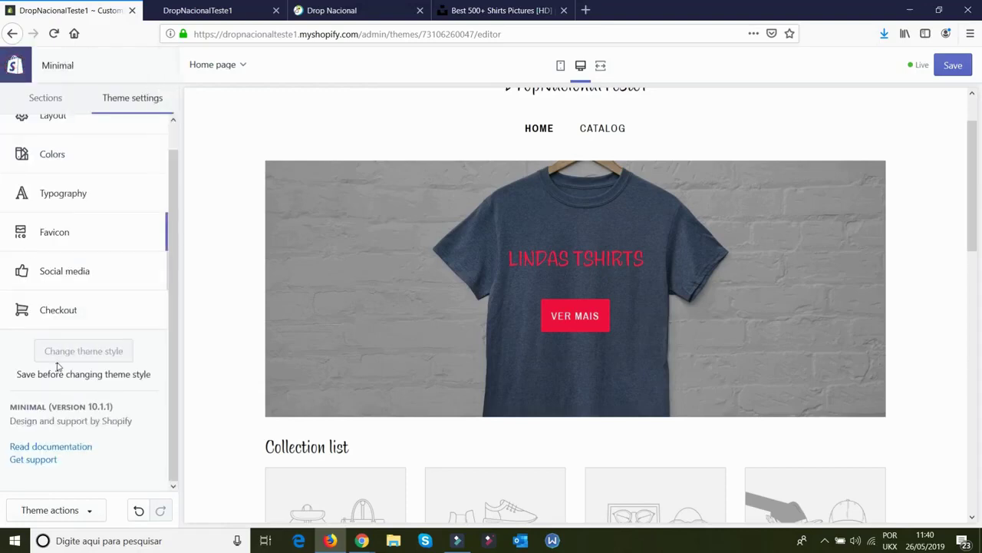
{"action": "left_click", "coordinate": [84, 280]}
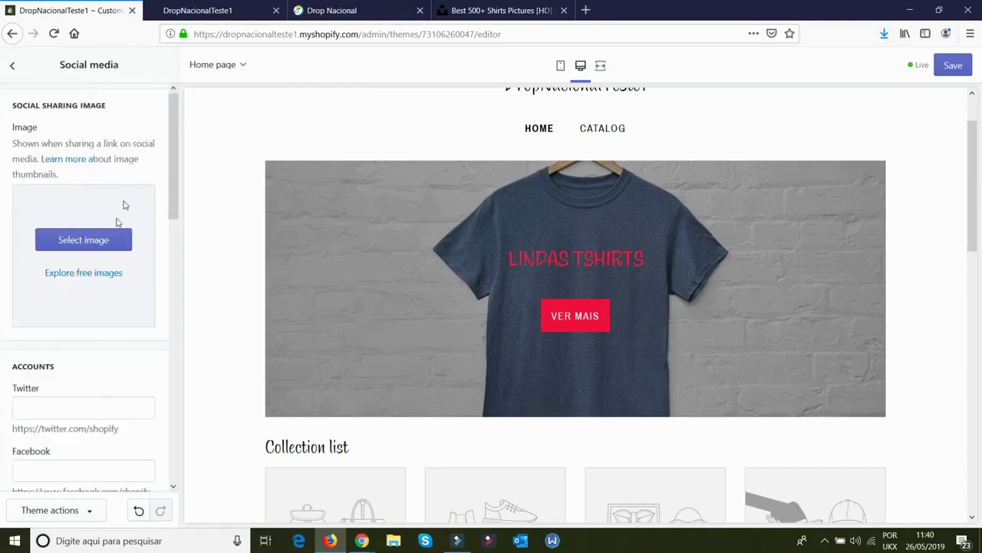
{"action": "scroll", "coordinate": [90, 364], "scroll_direction": "down", "scroll_amount": 3}
{"action": "scroll", "coordinate": [63, 392], "scroll_direction": "down", "scroll_amount": 7}
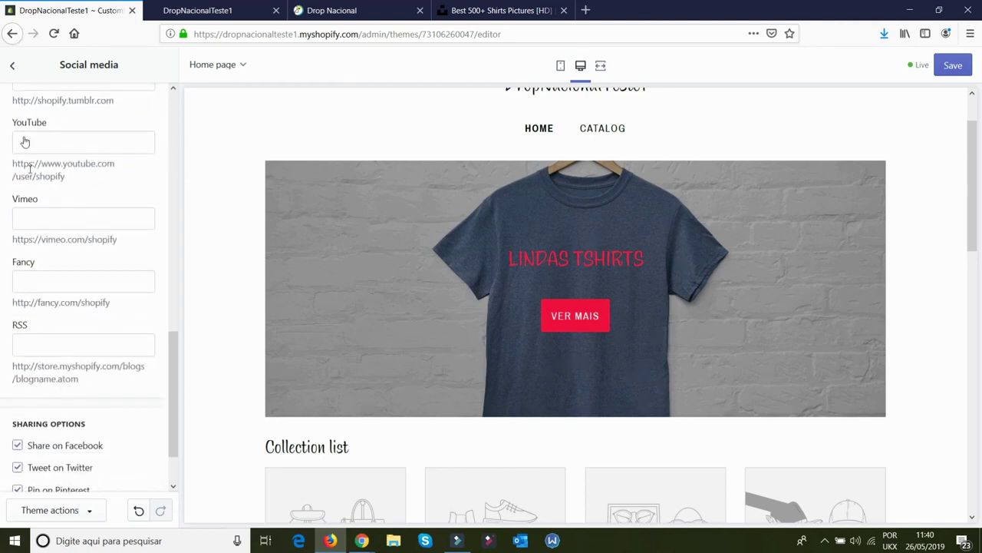
{"action": "scroll", "coordinate": [29, 200], "scroll_direction": "down", "scroll_amount": 1}
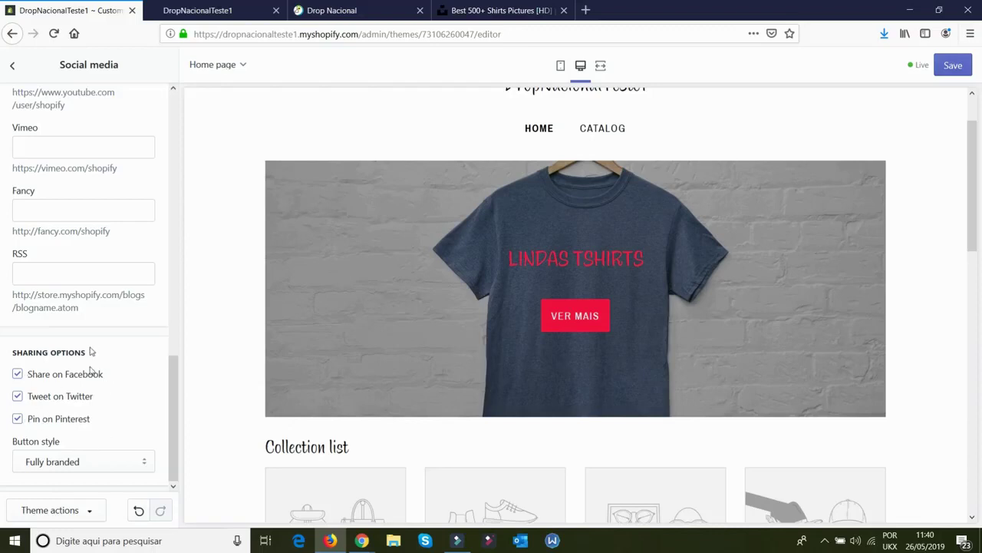
{"action": "left_click", "coordinate": [9, 68]}
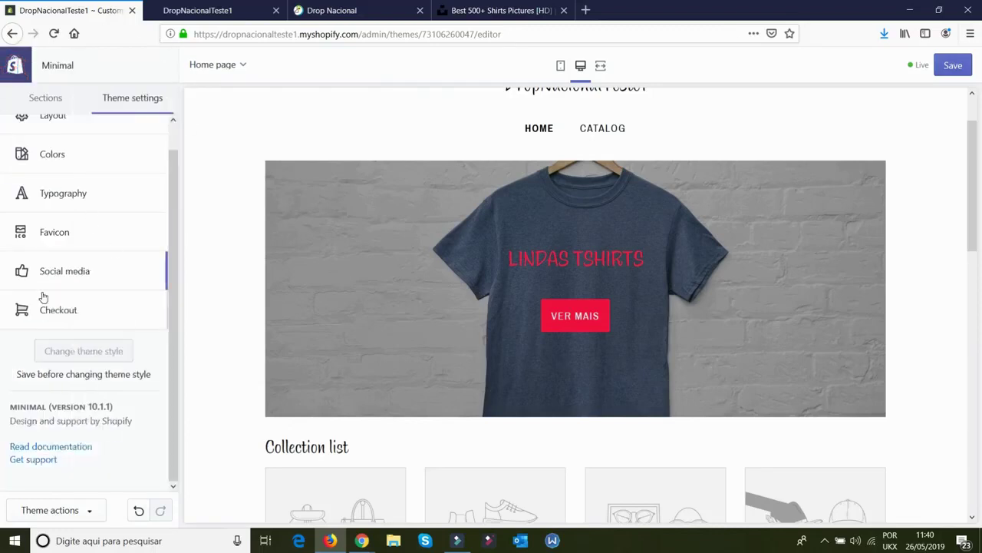
Set the checkout banner background to the free Accessories & Jewelry photo of dogs on pink, and save
{"action": "left_click", "coordinate": [69, 310]}
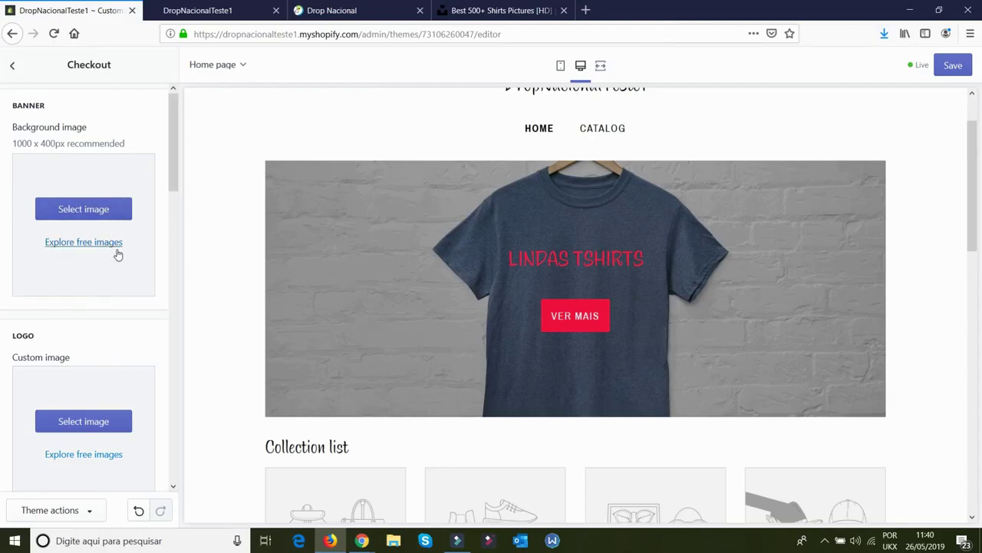
{"action": "left_click", "coordinate": [105, 211]}
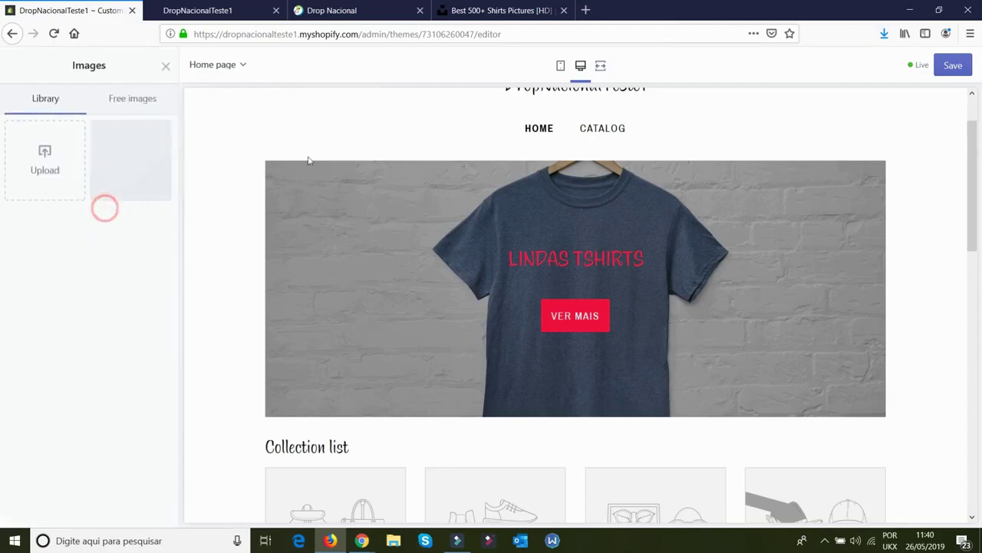
{"action": "left_click", "coordinate": [134, 98]}
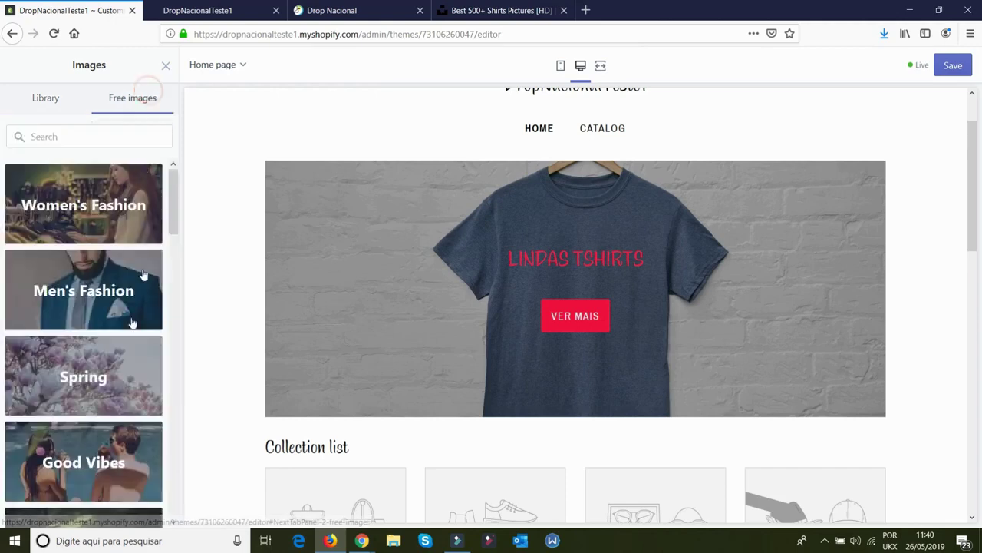
{"action": "scroll", "coordinate": [131, 307], "scroll_direction": "down", "scroll_amount": 3}
{"action": "left_click", "coordinate": [116, 355]}
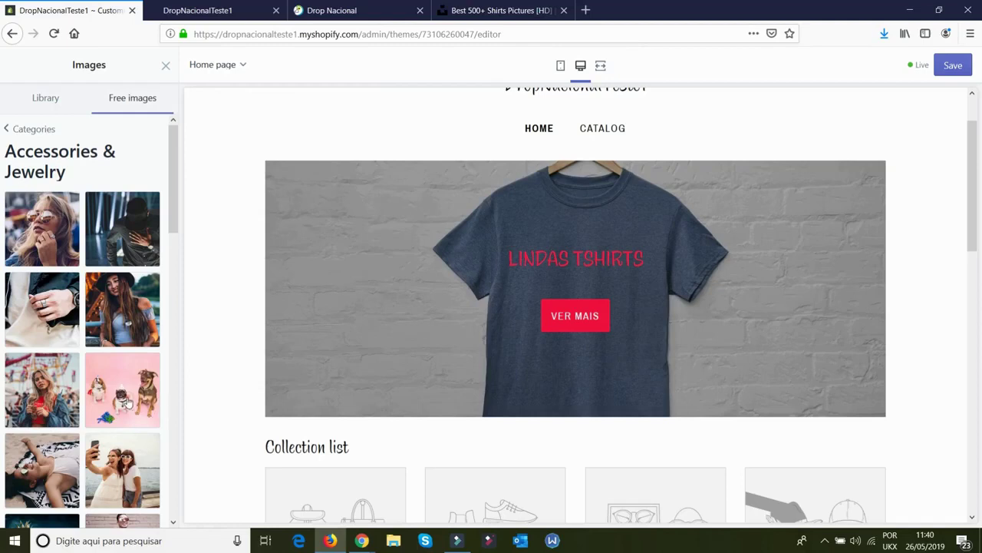
{"action": "left_click", "coordinate": [121, 396]}
{"action": "left_click", "coordinate": [148, 511]}
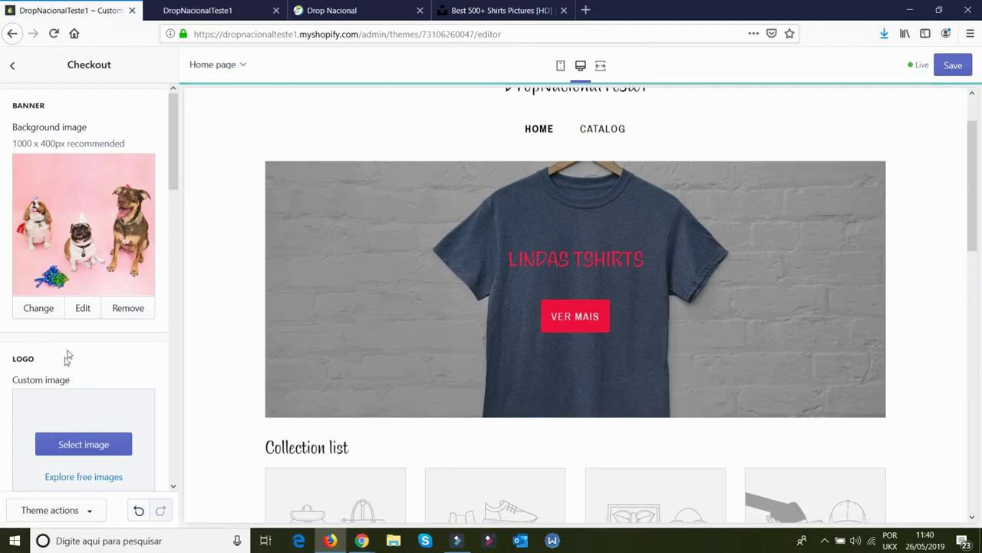
{"action": "left_click", "coordinate": [952, 65]}
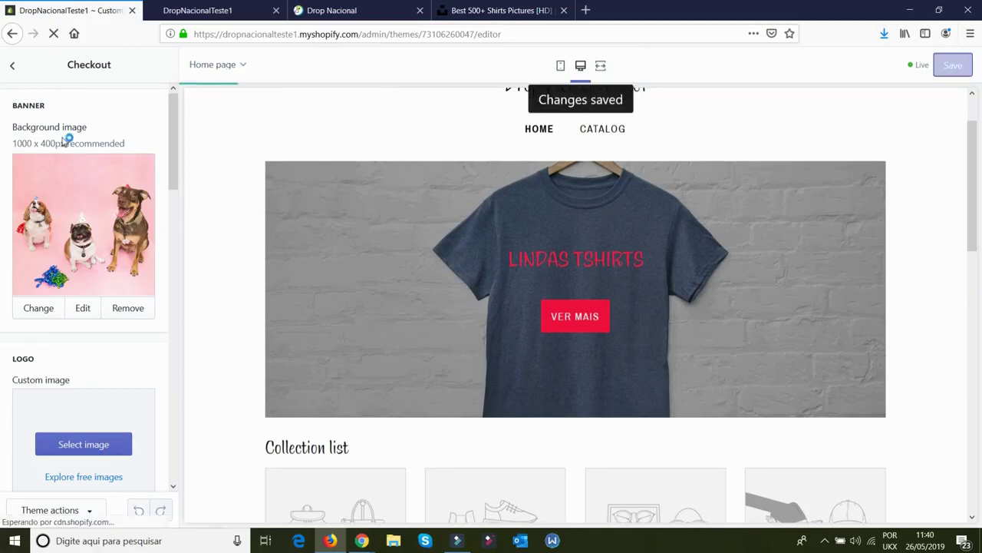
Look over the theme style options, leaving the style unchanged
{"action": "left_click", "coordinate": [11, 69]}
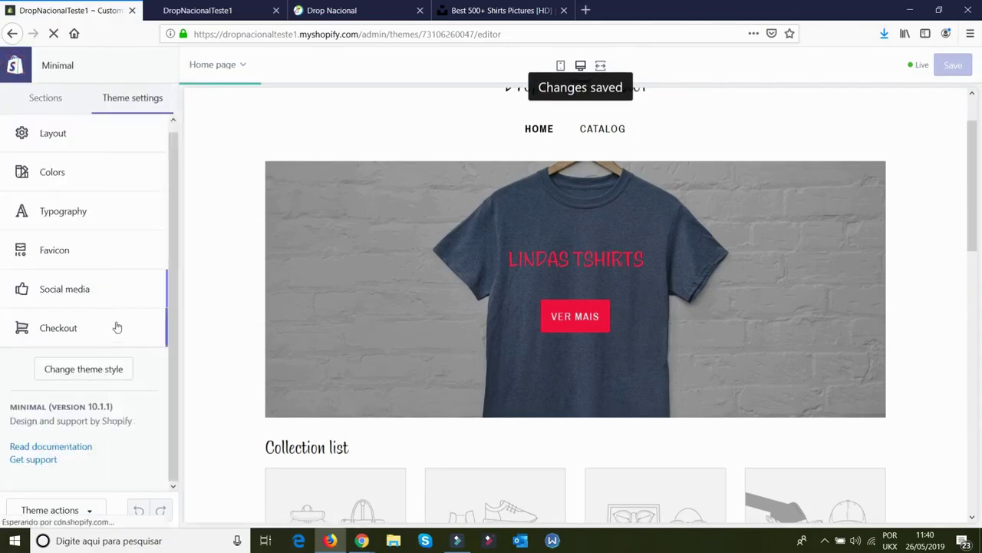
{"action": "left_click", "coordinate": [109, 369]}
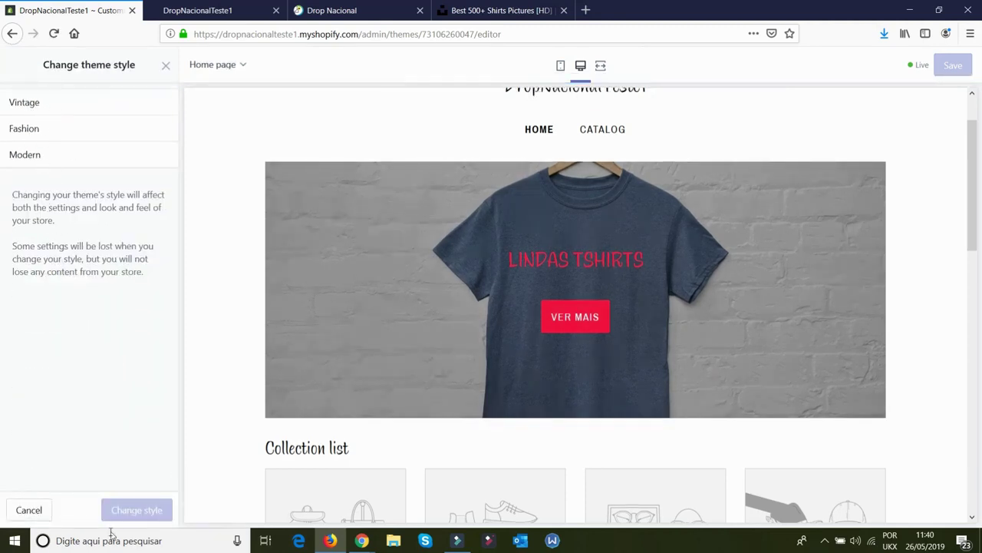
{"action": "left_click", "coordinate": [29, 511]}
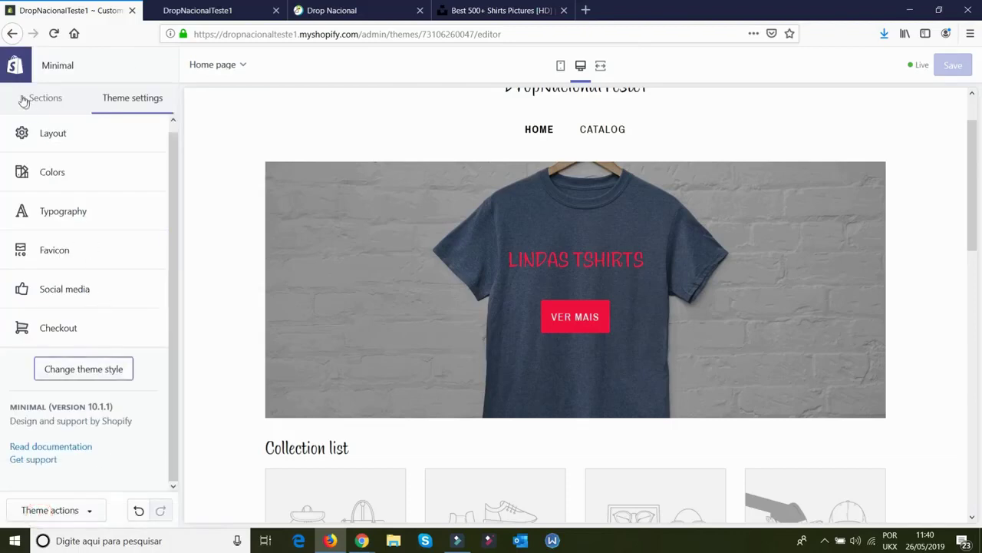
Open the header section settings, keeping the search bar shown
{"action": "left_click", "coordinate": [46, 100]}
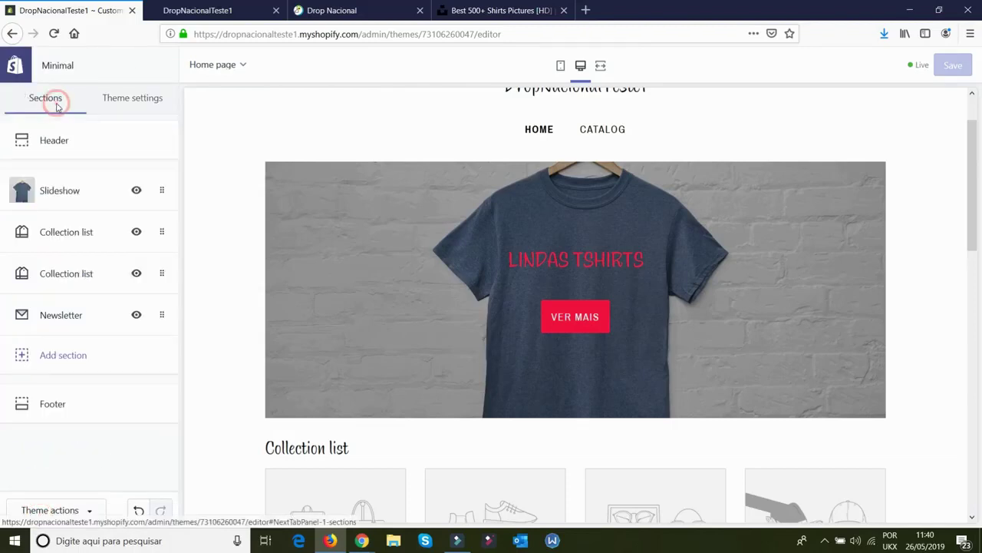
{"action": "left_click", "coordinate": [89, 141]}
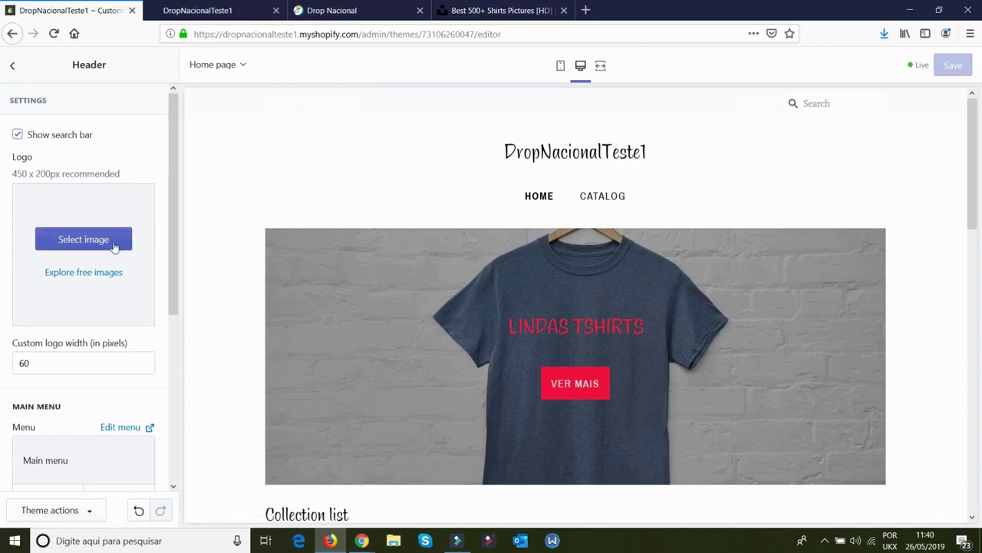
{"action": "scroll", "coordinate": [115, 247], "scroll_direction": "down", "scroll_amount": 2}
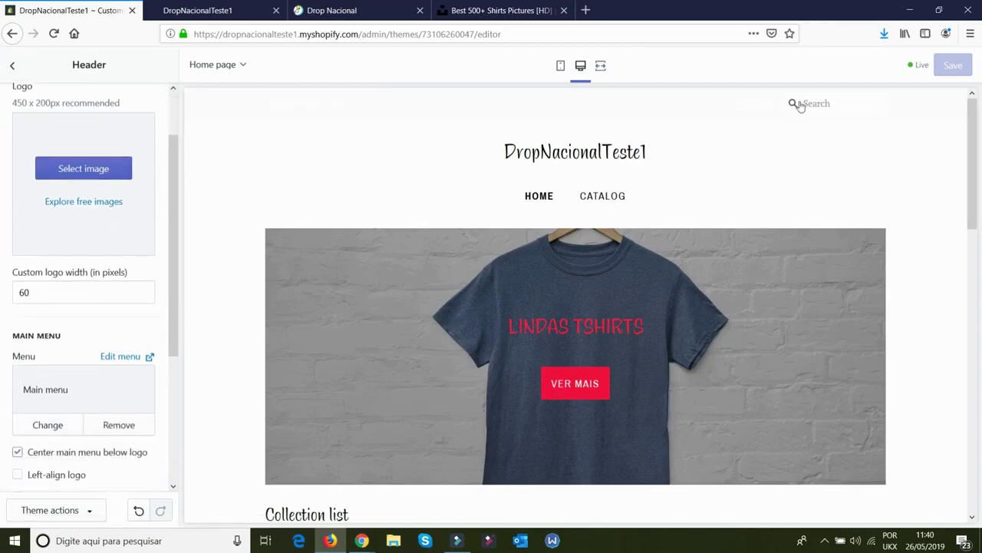
{"action": "scroll", "coordinate": [102, 136], "scroll_direction": "up", "scroll_amount": 2}
{"action": "left_click", "coordinate": [73, 136]}
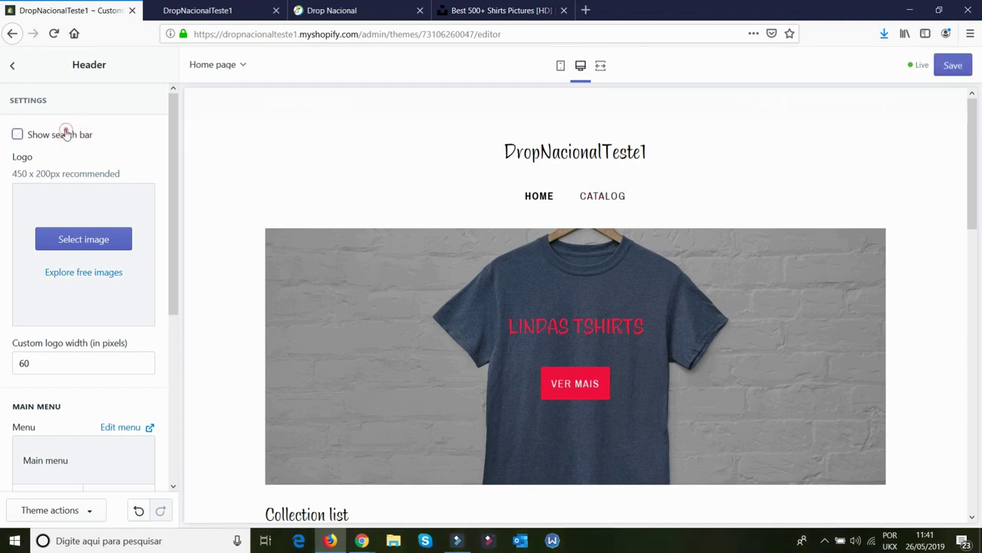
{"action": "left_click", "coordinate": [68, 134]}
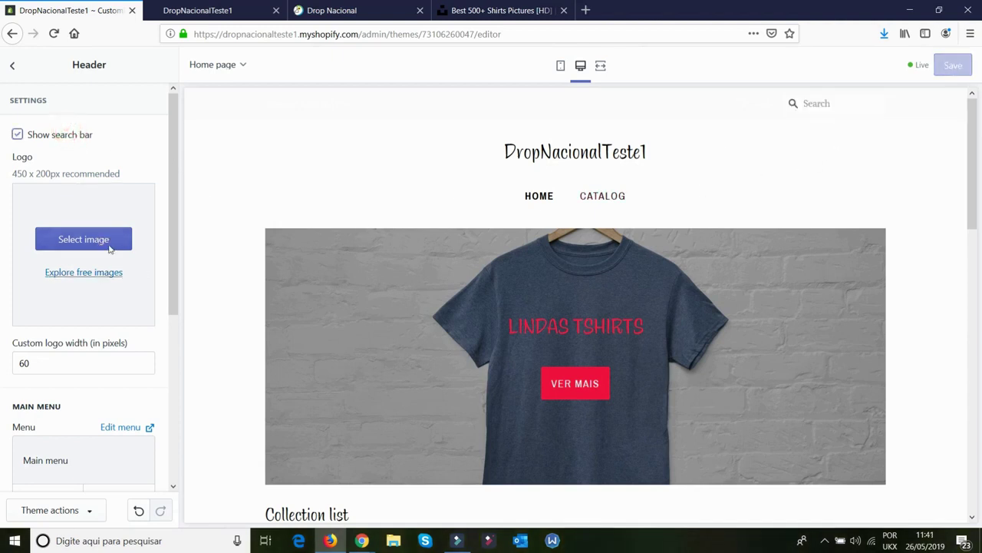
Upload a header logo image and set its width to 150 px
{"action": "left_click", "coordinate": [85, 244]}
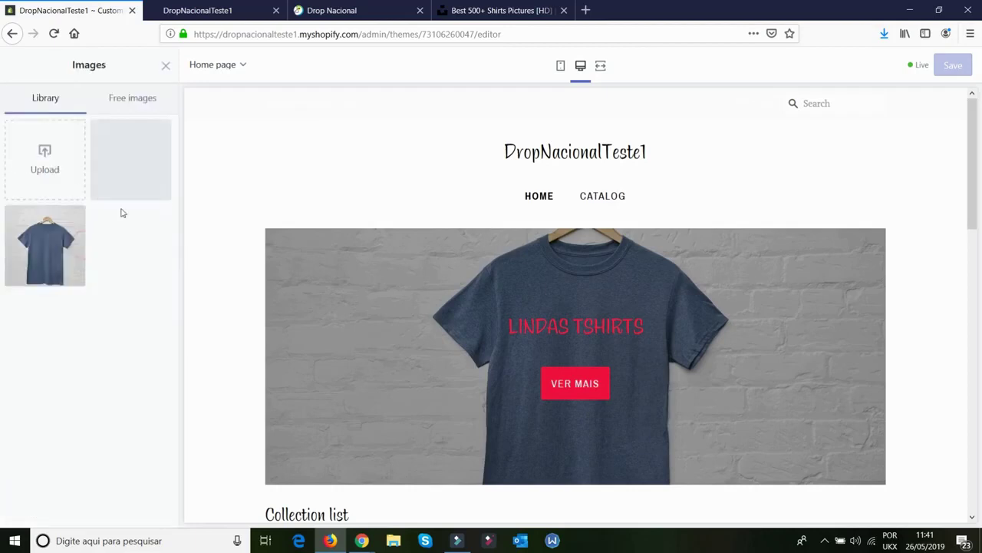
{"action": "left_click", "coordinate": [43, 154]}
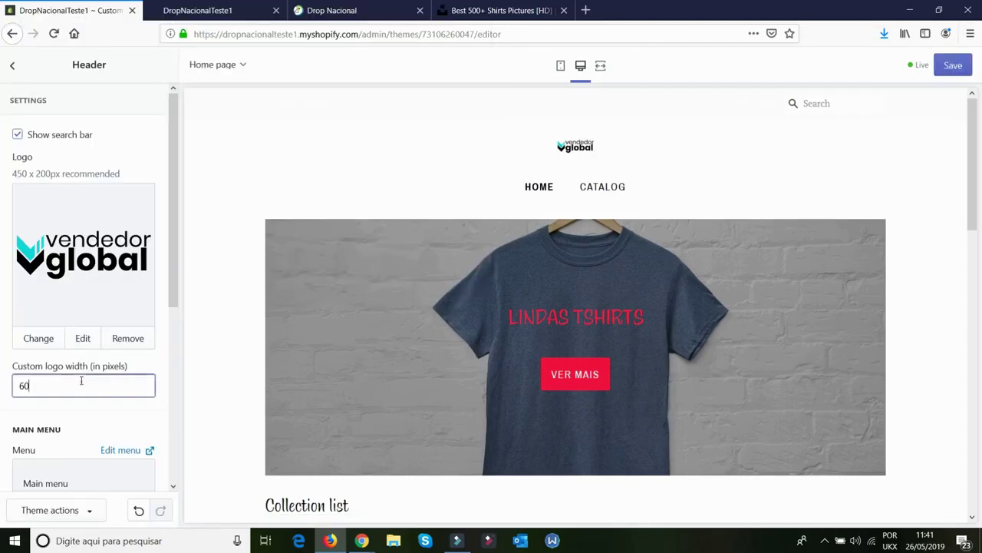
{"action": "double_click", "coordinate": [82, 381]}
{"action": "left_click", "coordinate": [78, 409]}
{"action": "left_click_drag", "start_coordinate": [95, 379], "coordinate": [2, 396]}
{"action": "left_click", "coordinate": [43, 407]}
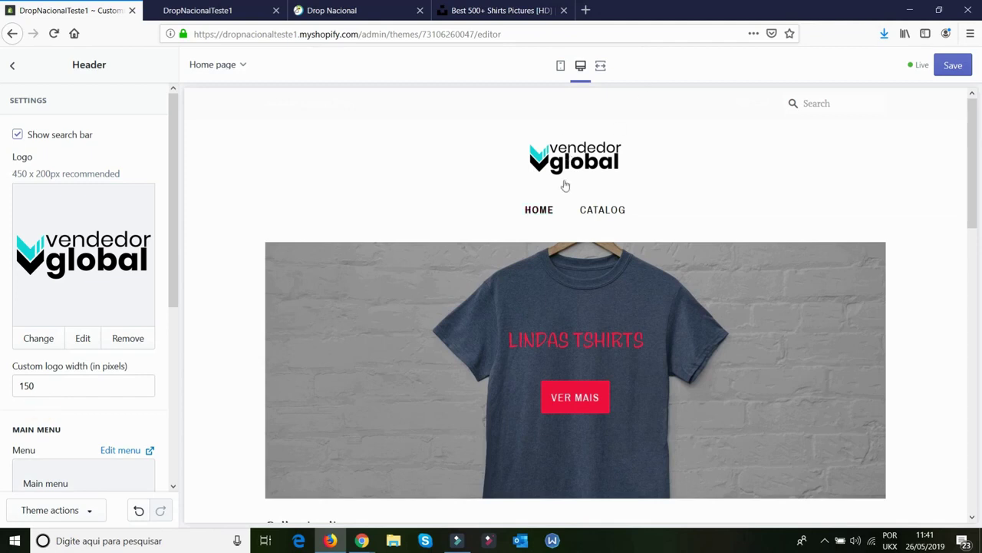
Left-align the logo and show header divider lines, keeping the menu centred below the logo
{"action": "scroll", "coordinate": [83, 420], "scroll_direction": "down", "scroll_amount": 5}
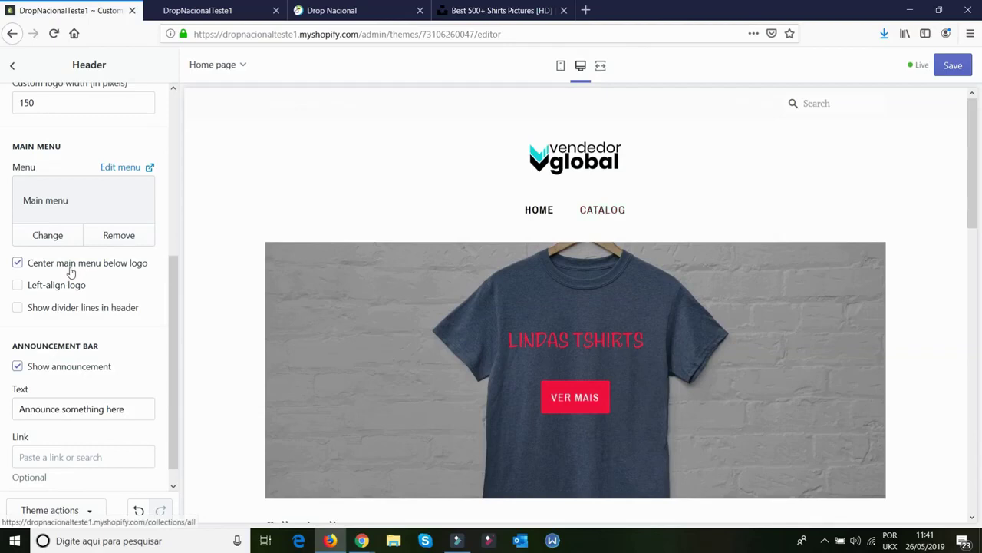
{"action": "left_click", "coordinate": [68, 294]}
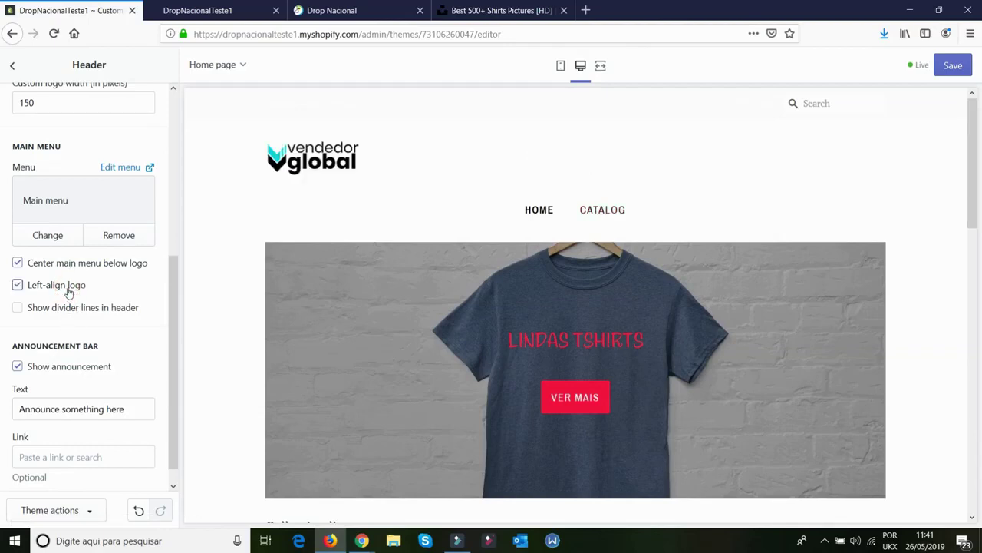
{"action": "left_click", "coordinate": [79, 310]}
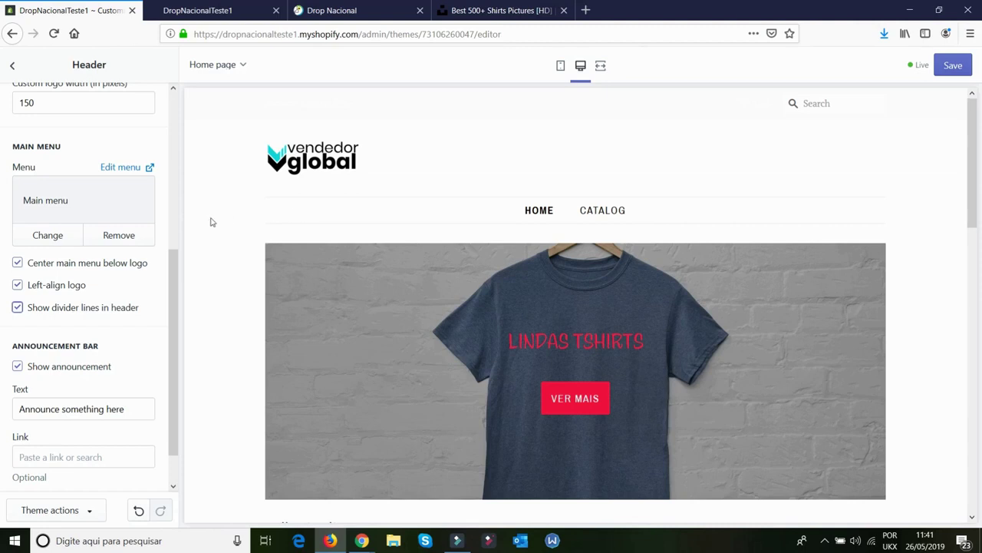
{"action": "left_click", "coordinate": [127, 264]}
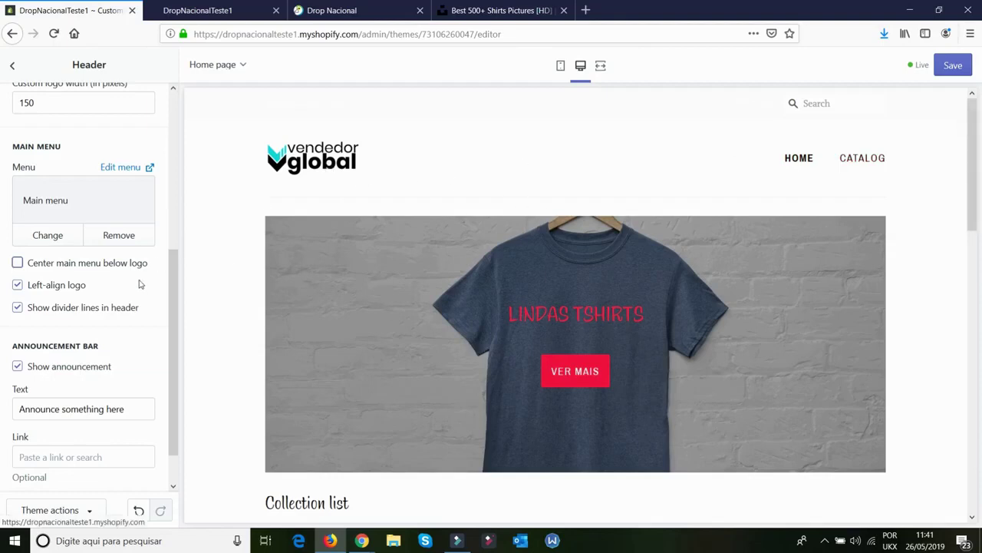
{"action": "left_click", "coordinate": [67, 265]}
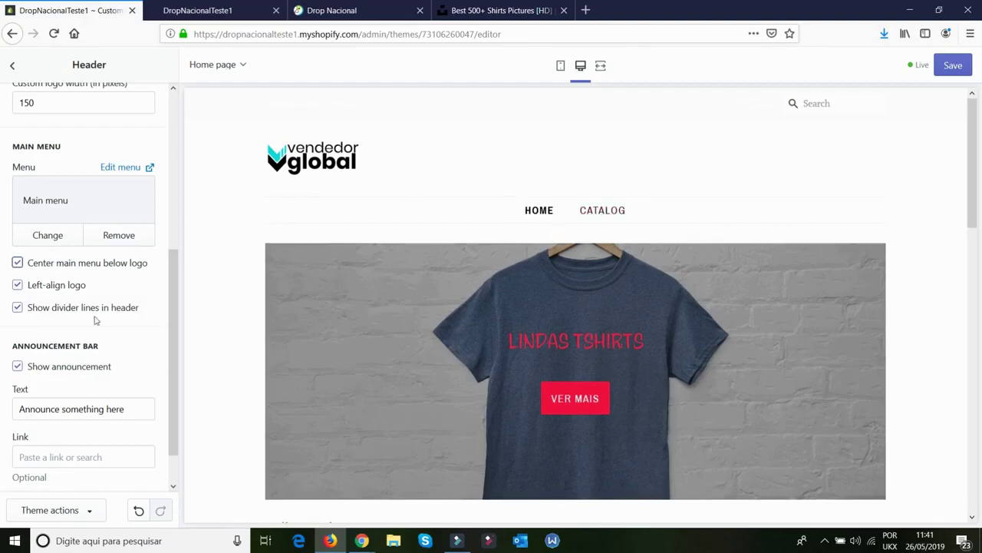
{"action": "scroll", "coordinate": [131, 287], "scroll_direction": "down", "scroll_amount": 1}
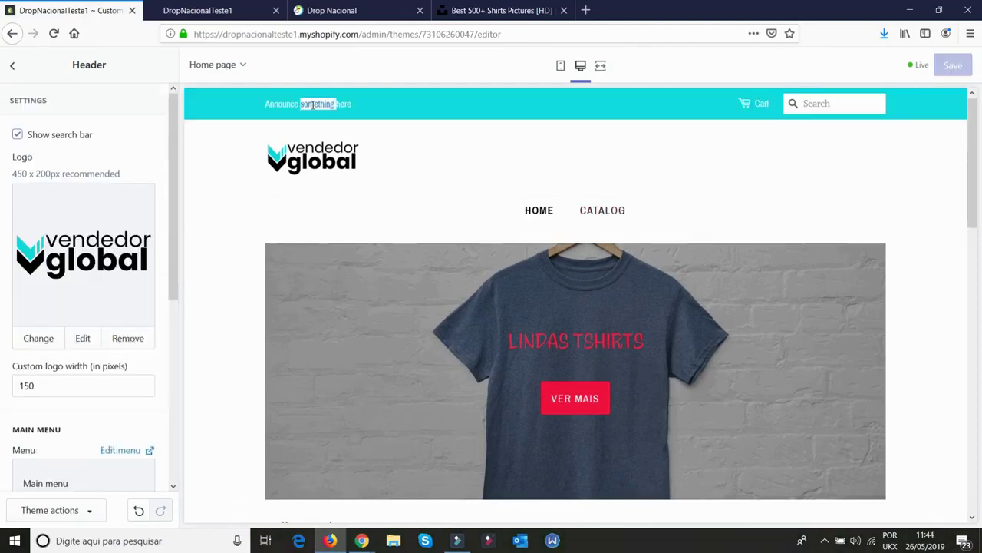
Replace the announcement text with 'FRETE GRATIS PARA TODO O BRASIL'
{"action": "scroll", "coordinate": [100, 439], "scroll_direction": "down", "scroll_amount": 3}
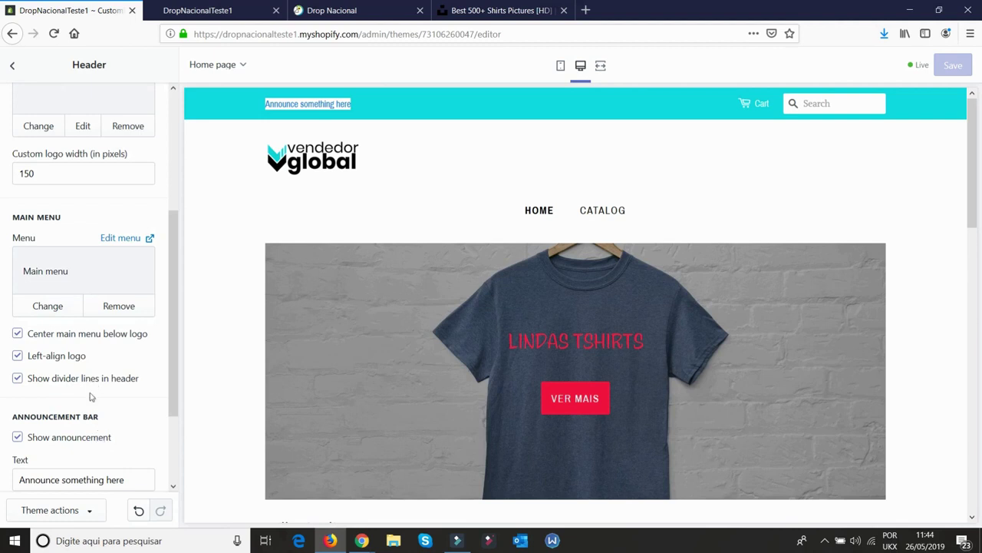
{"action": "triple_click", "coordinate": [80, 472]}
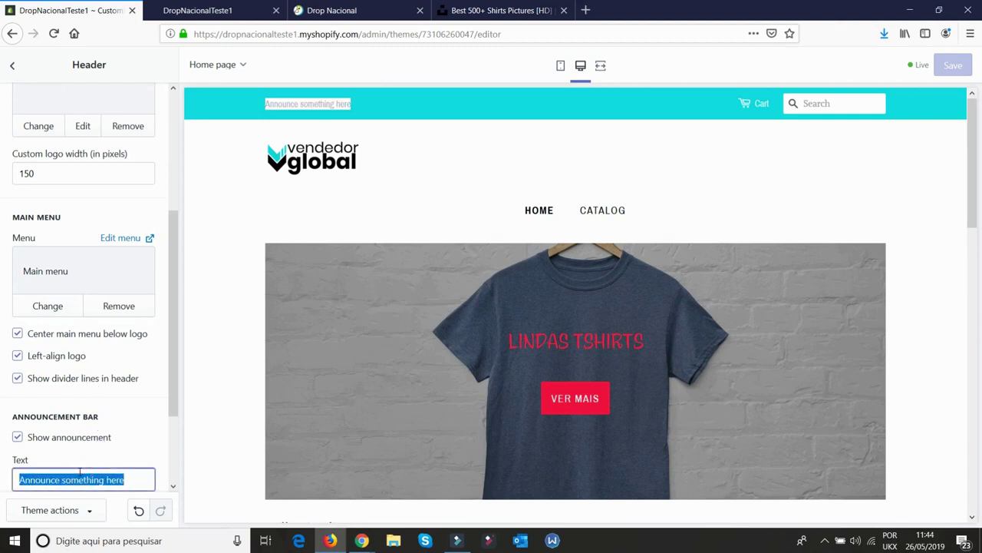
{"action": "type", "text": "frete"}
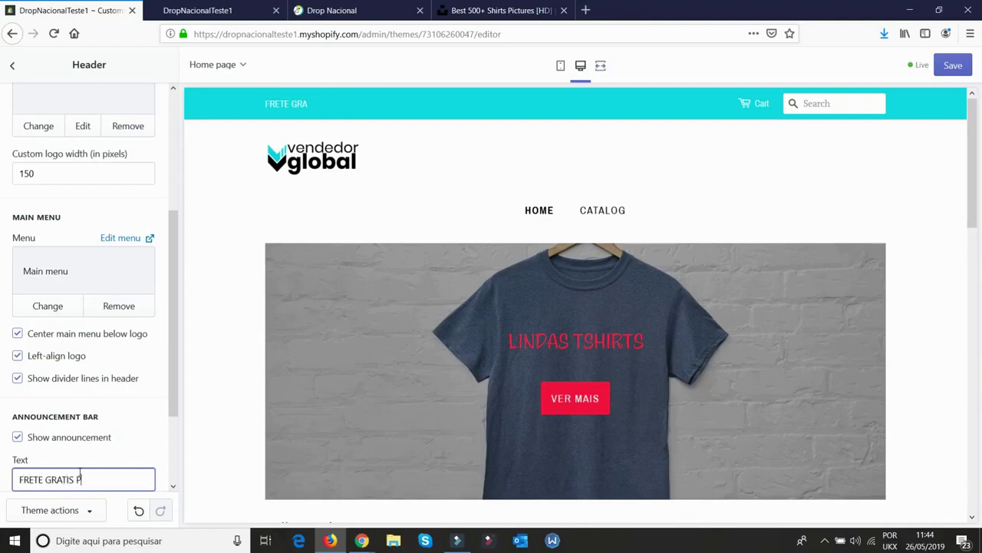
{"action": "type", "text": "GRATIS PARA TODO O BRASIL"}
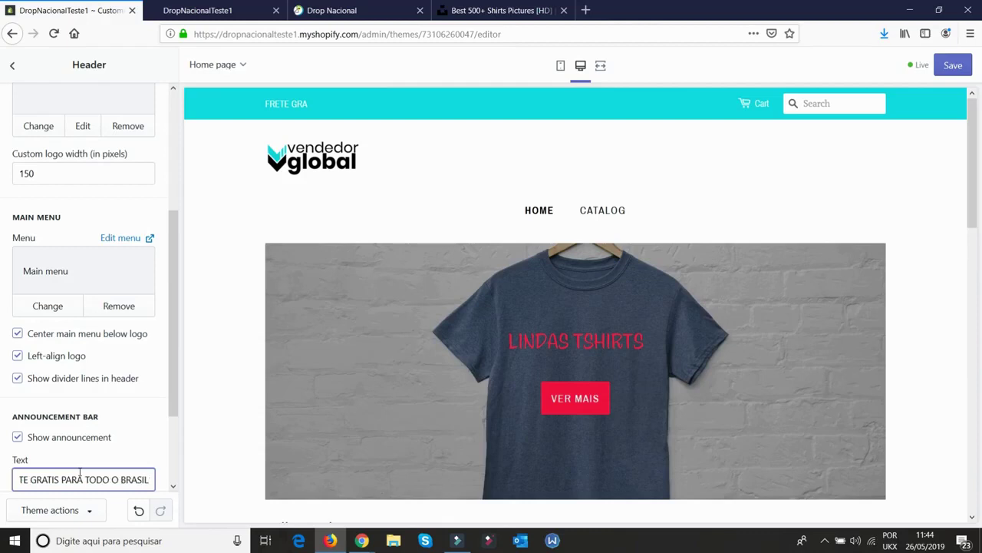
Review the Collection list and Newsletter sections, then leave the theme editor
{"action": "left_click", "coordinate": [12, 64]}
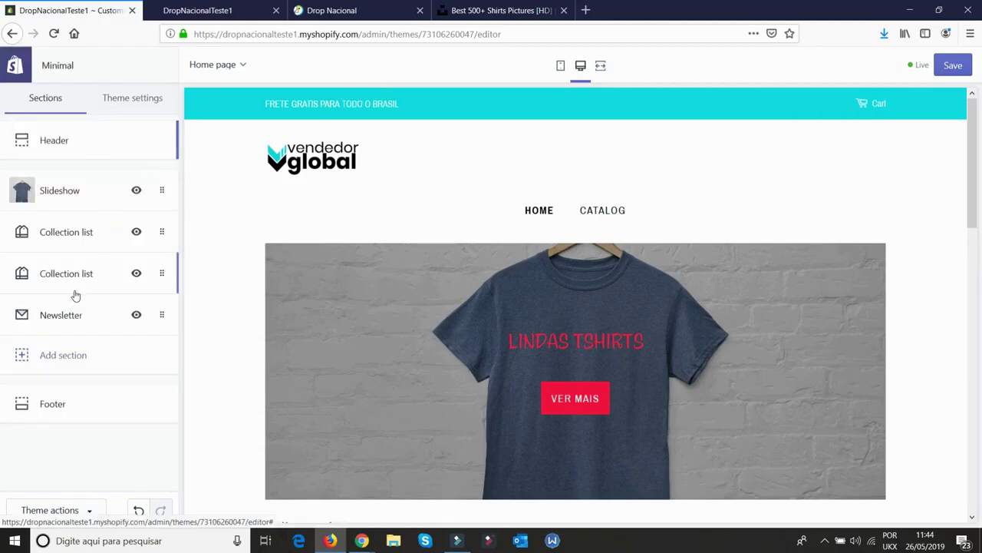
{"action": "left_click", "coordinate": [76, 241]}
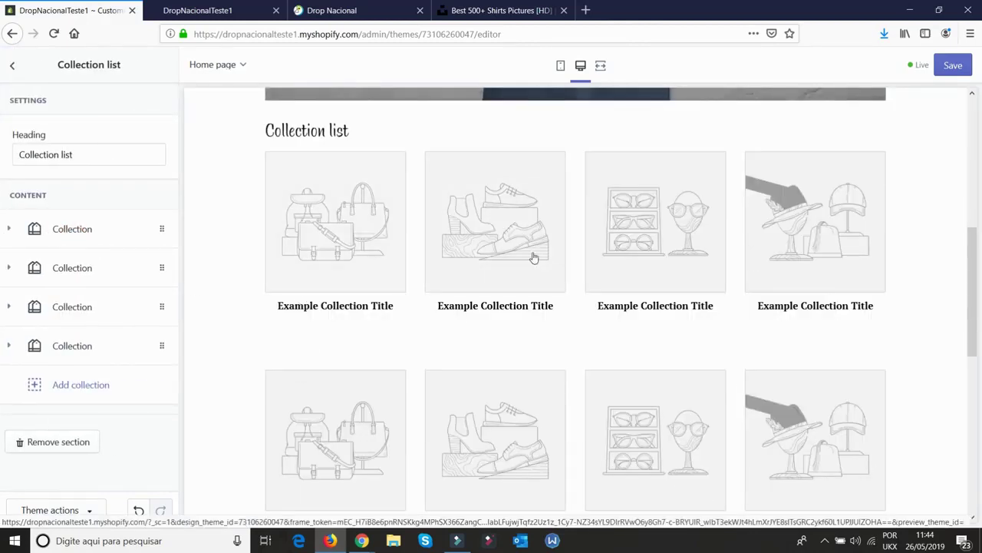
{"action": "left_click", "coordinate": [13, 66]}
{"action": "left_click", "coordinate": [85, 319]}
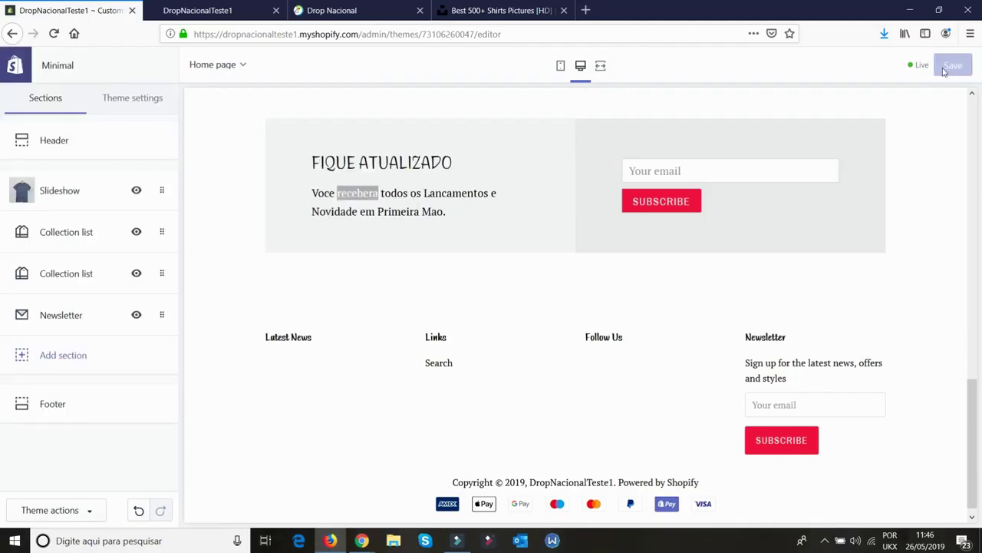
{"action": "left_click", "coordinate": [23, 76]}
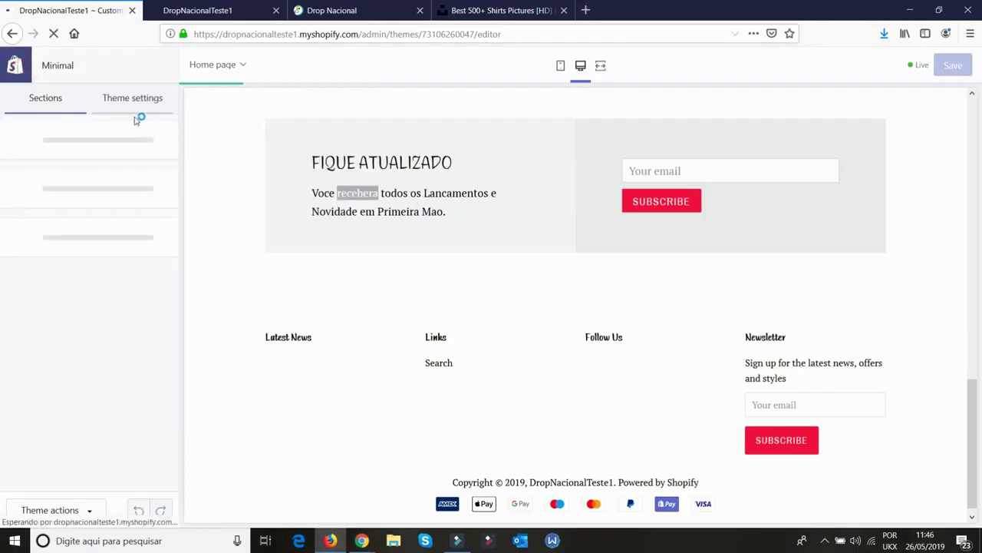
Change the Minimal theme's language to Portuguese (Brazil) and save the translations
{"action": "left_click", "coordinate": [748, 289]}
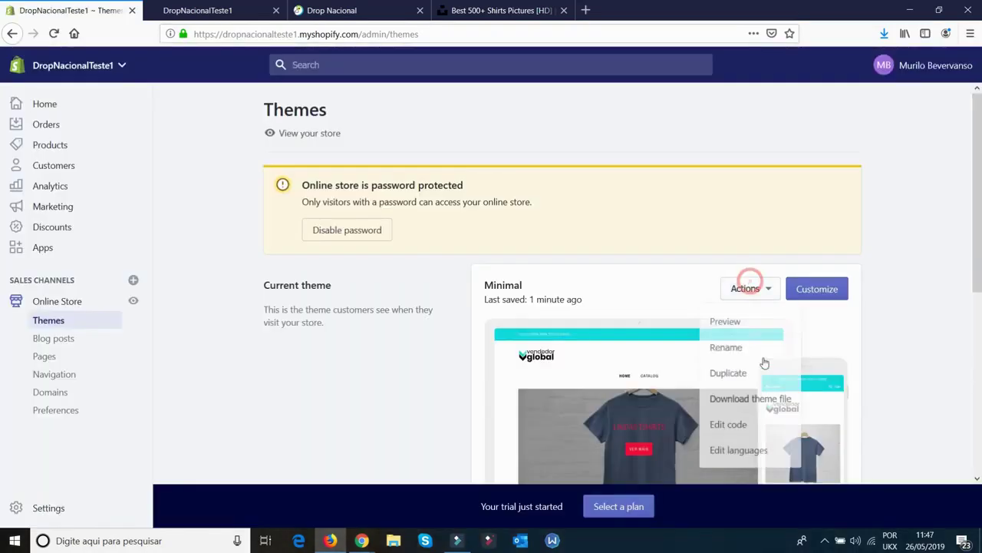
{"action": "left_click", "coordinate": [739, 450]}
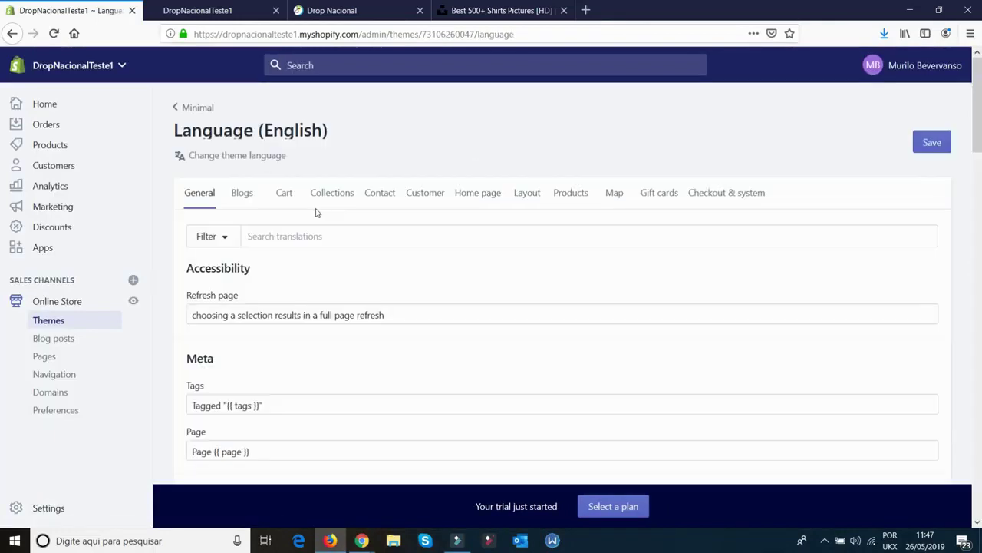
{"action": "left_click", "coordinate": [246, 156]}
{"action": "left_click", "coordinate": [331, 165]}
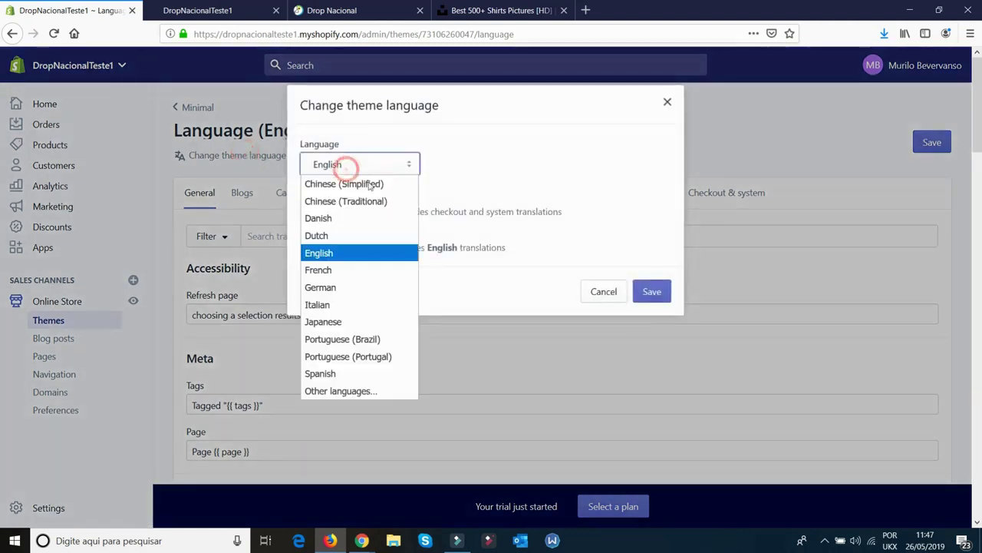
{"action": "left_click", "coordinate": [361, 340]}
{"action": "left_click", "coordinate": [651, 292]}
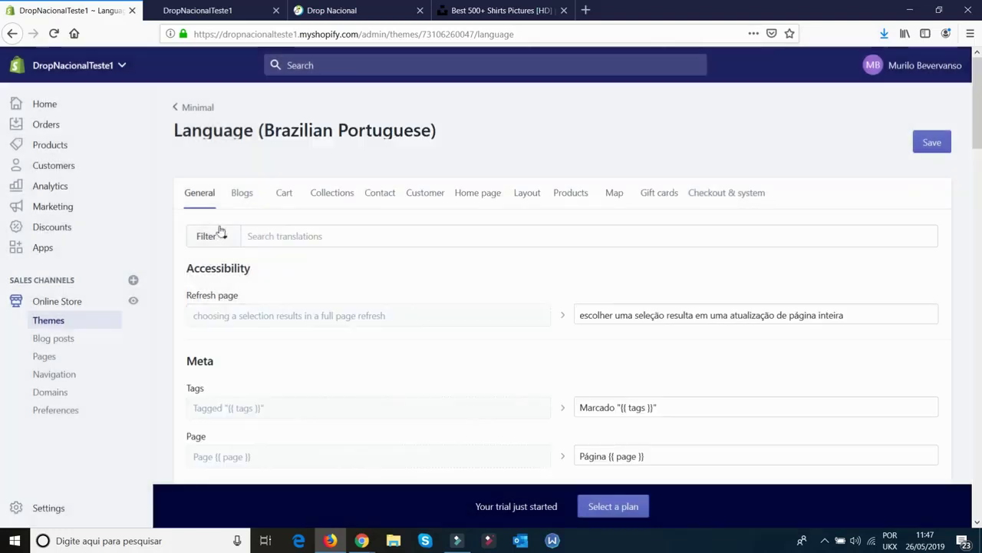
{"action": "left_click", "coordinate": [929, 142]}
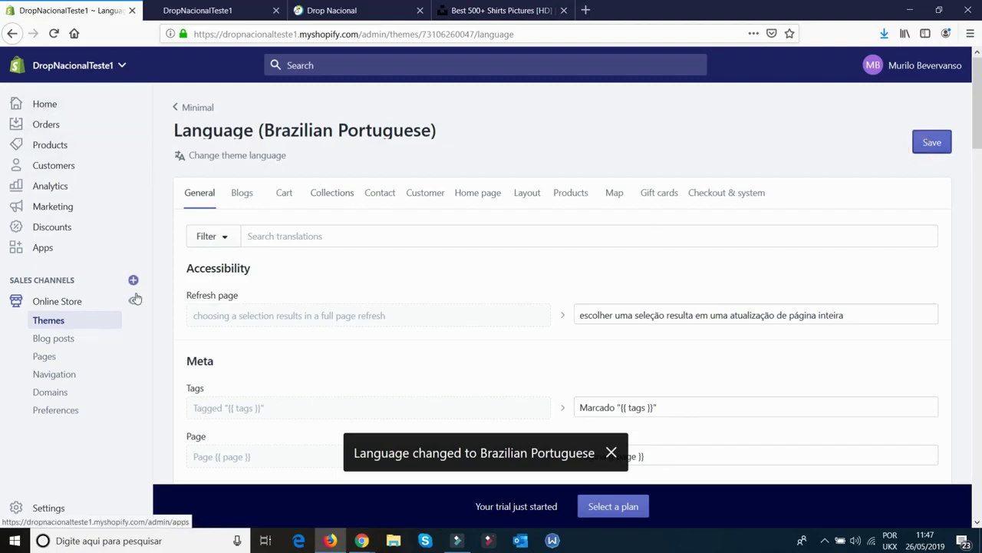
Preview the translated storefront, then return to the Shopify admin
{"action": "left_click", "coordinate": [133, 301]}
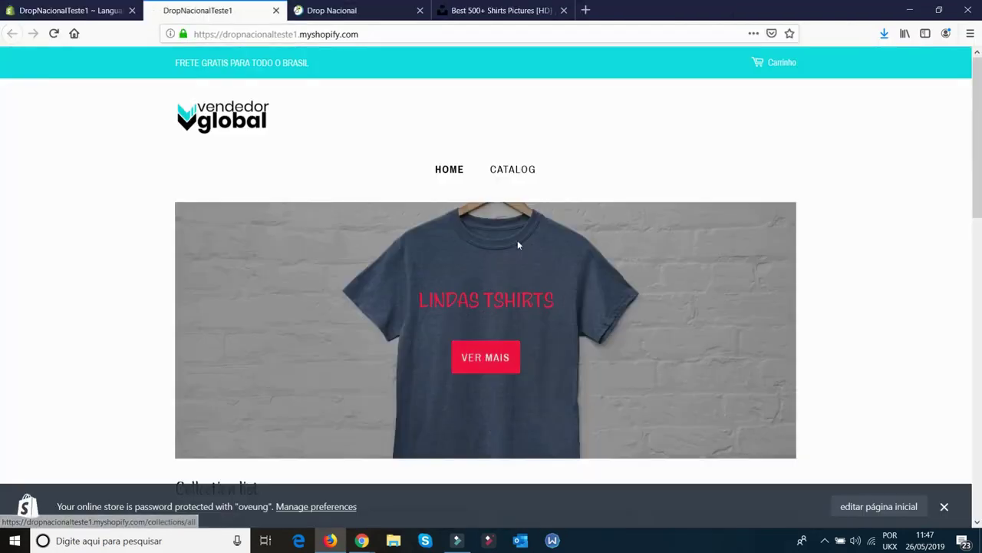
{"action": "scroll", "coordinate": [529, 219], "scroll_direction": "down", "scroll_amount": 10}
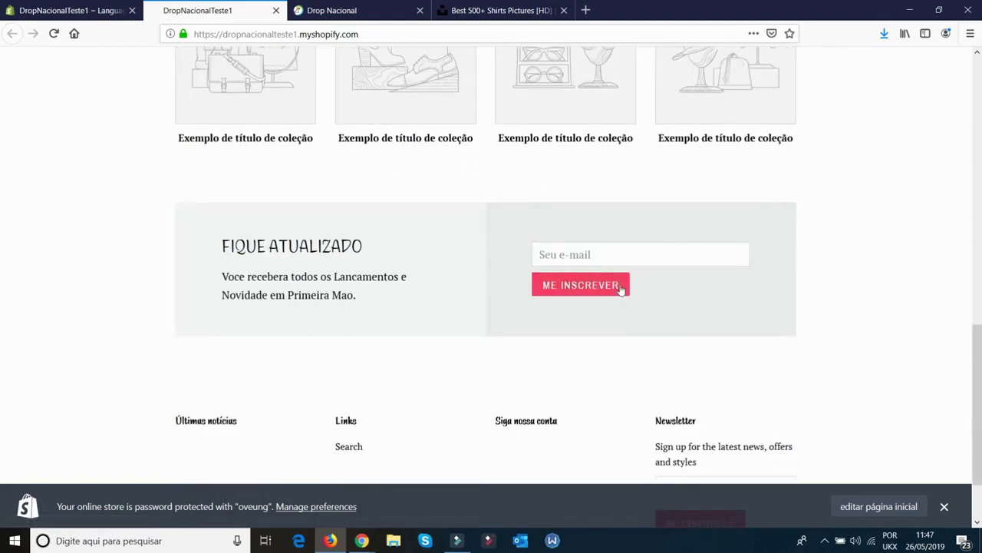
{"action": "scroll", "coordinate": [615, 365], "scroll_direction": "down", "scroll_amount": 2}
{"action": "key", "text": "ctrl+shift+Tab"}
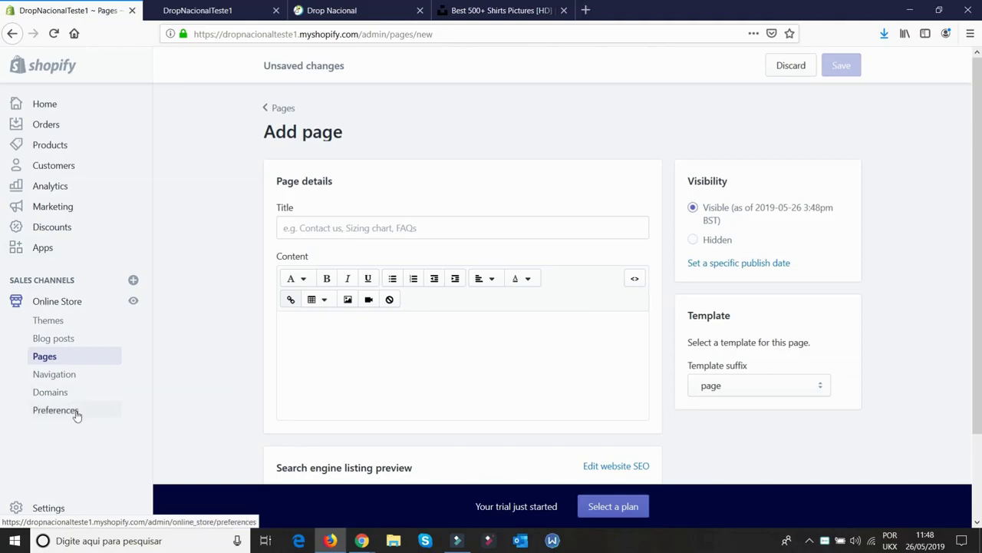
{"action": "left_click", "coordinate": [79, 412]}
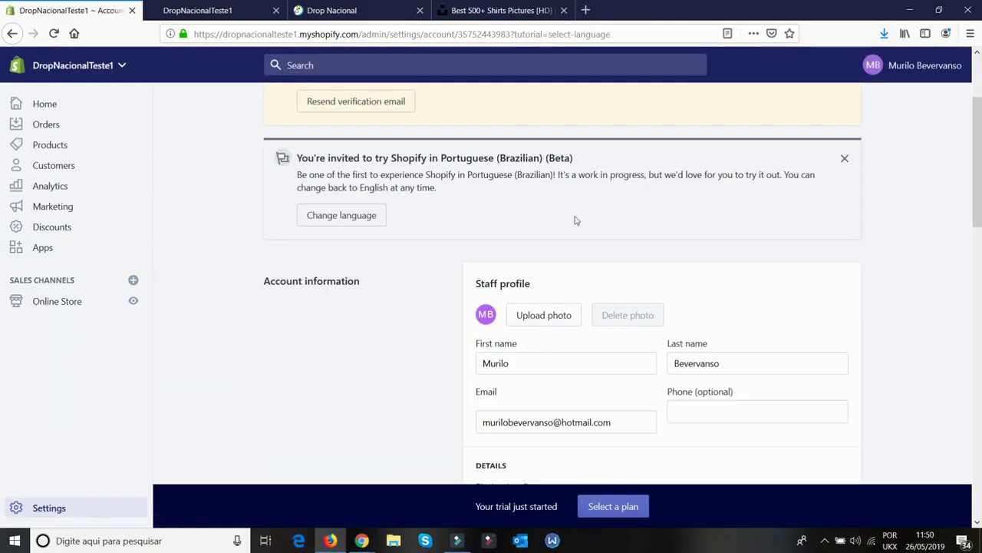
Set your profile's admin language to Português (brasileiro) (beta), save, and reload the admin
{"action": "left_click", "coordinate": [919, 65]}
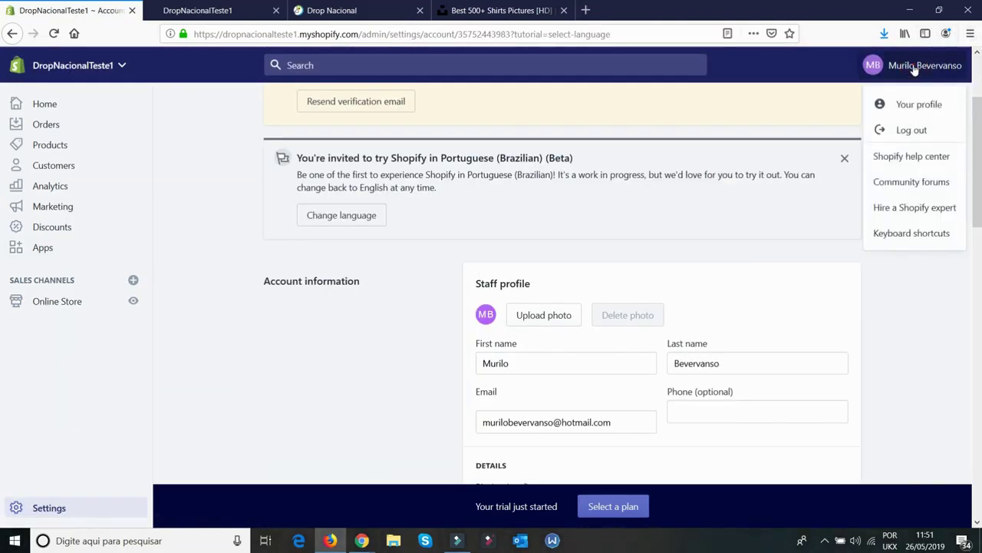
{"action": "left_click", "coordinate": [936, 108]}
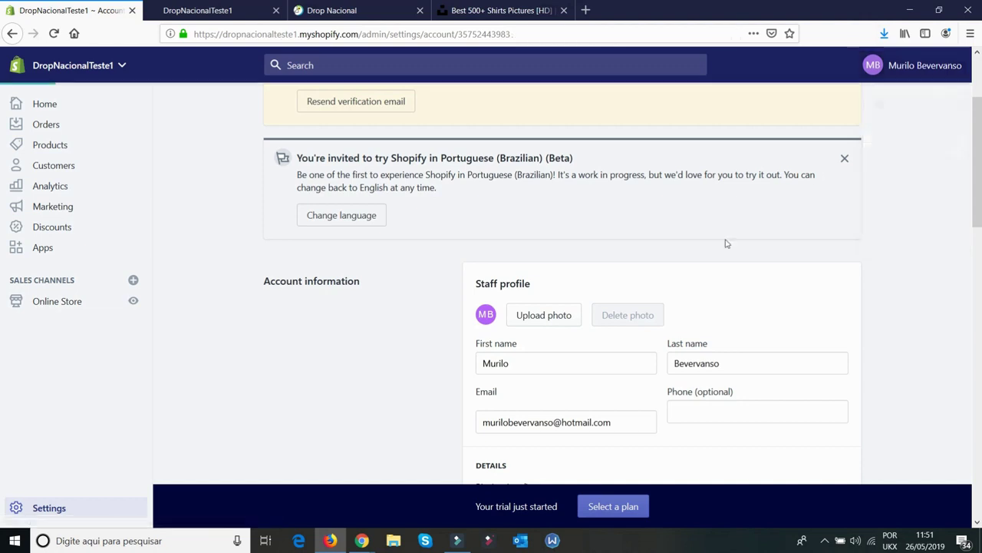
{"action": "scroll", "coordinate": [506, 292], "scroll_direction": "down", "scroll_amount": 10}
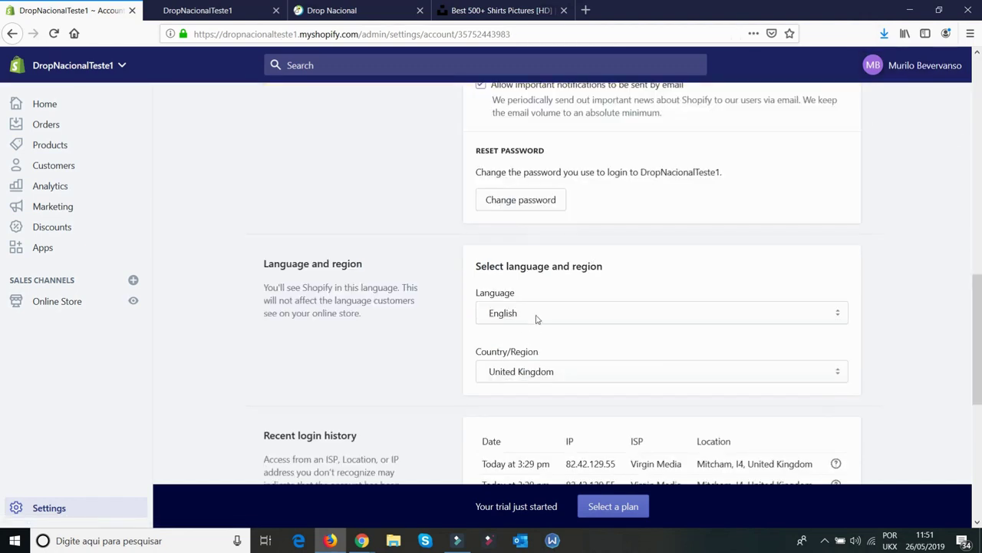
{"action": "left_click", "coordinate": [535, 307]}
{"action": "left_click", "coordinate": [535, 348]}
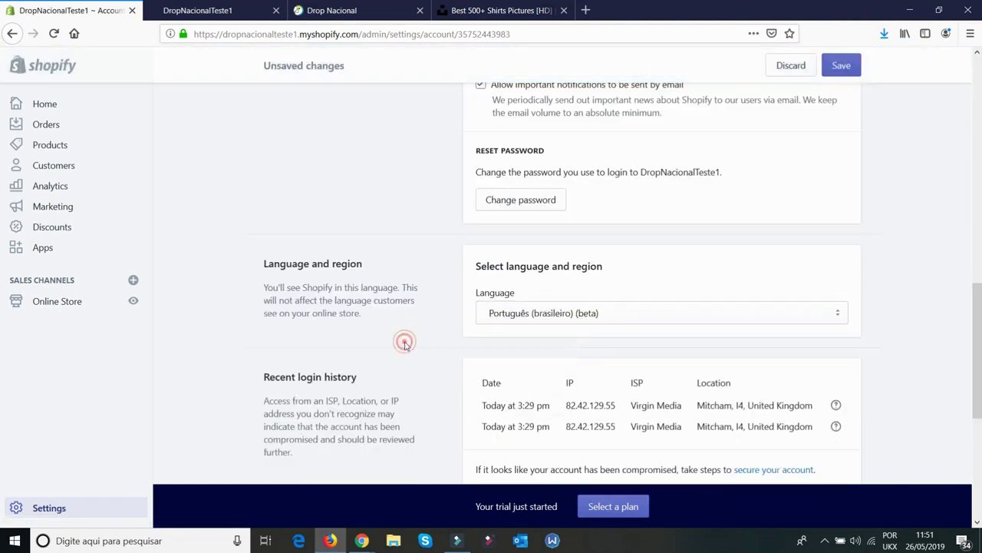
{"action": "scroll", "coordinate": [568, 369], "scroll_direction": "down", "scroll_amount": 5}
{"action": "left_click", "coordinate": [842, 438]}
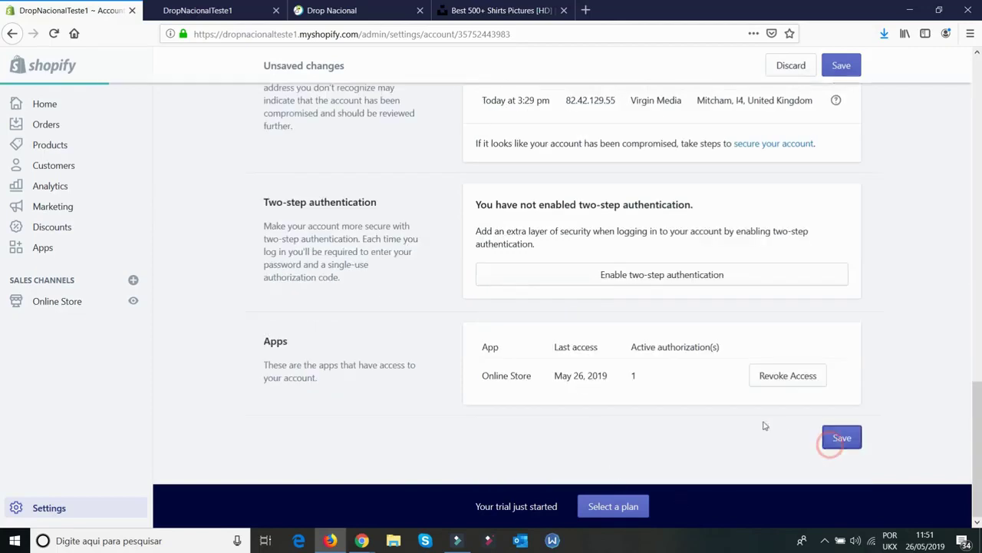
{"action": "left_click", "coordinate": [53, 33]}
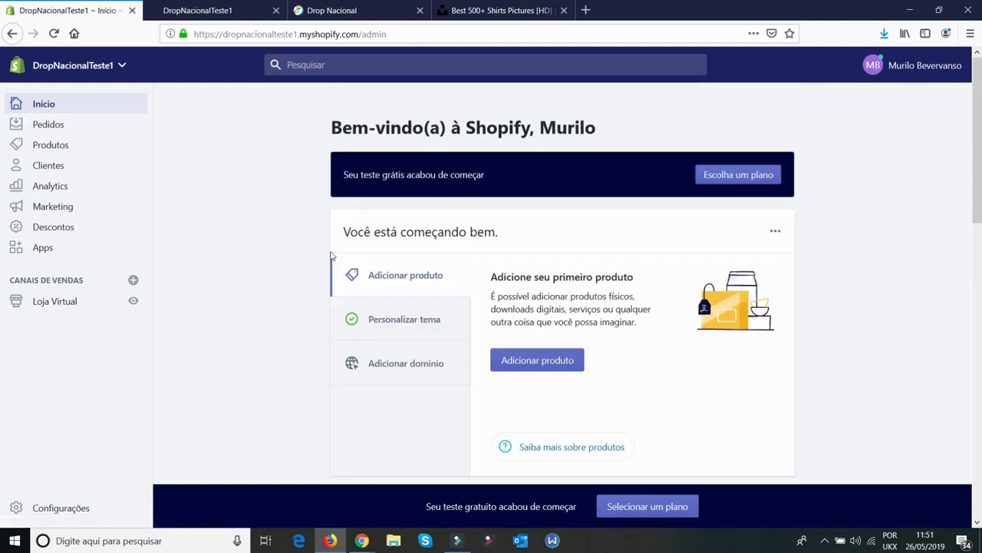
Create a page titled 'Contato' with the page.contact template and save it
{"action": "left_click", "coordinate": [59, 304]}
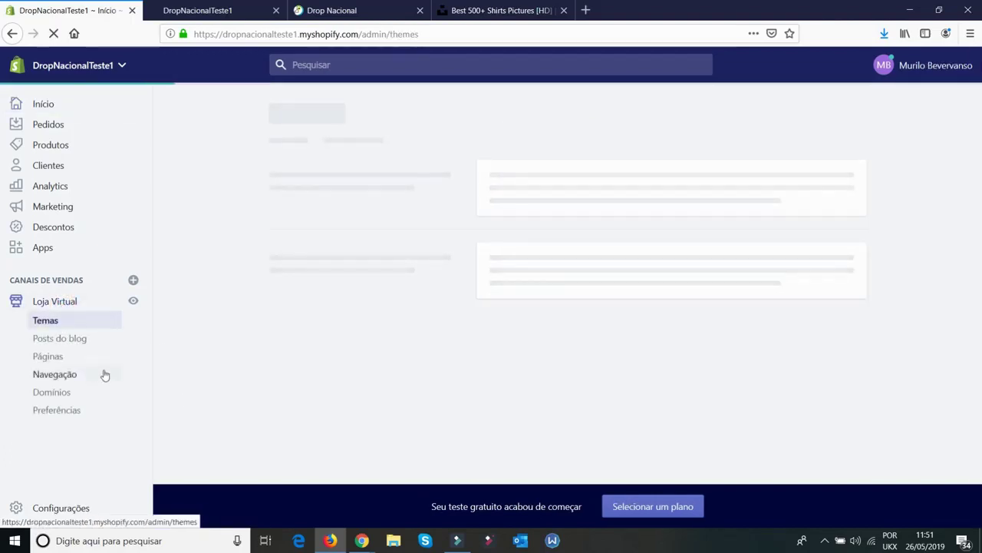
{"action": "left_click", "coordinate": [51, 358]}
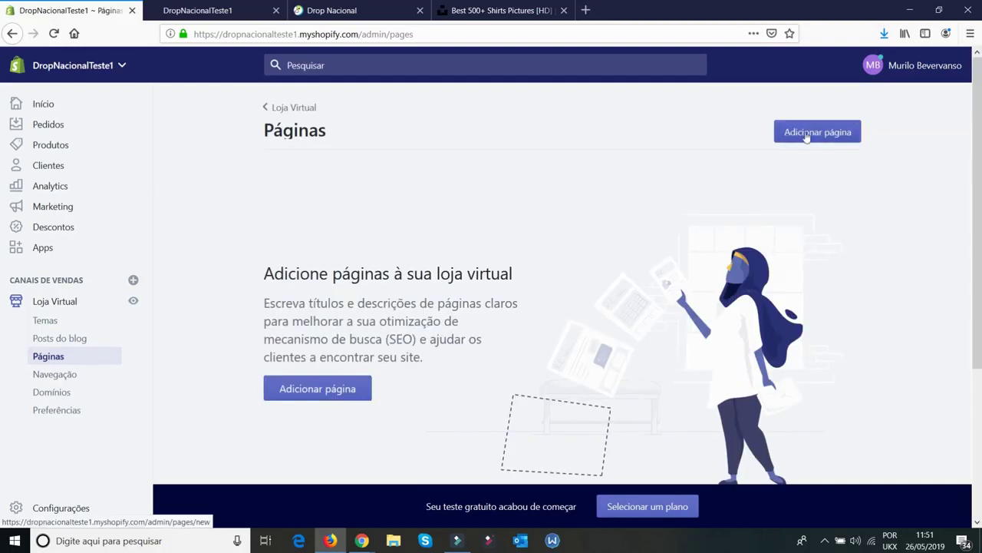
{"action": "left_click", "coordinate": [806, 132]}
{"action": "left_click", "coordinate": [454, 230]}
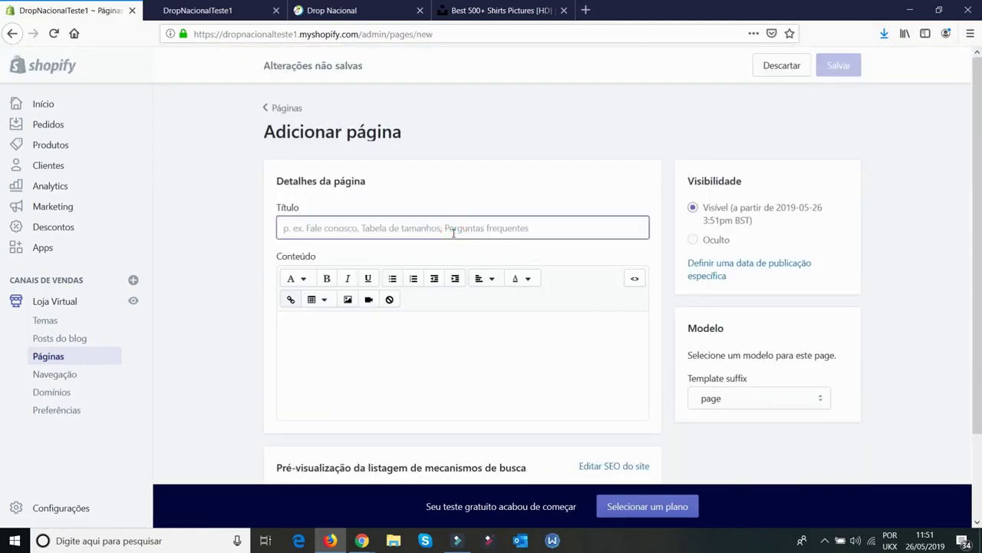
{"action": "type", "text": "Contato"}
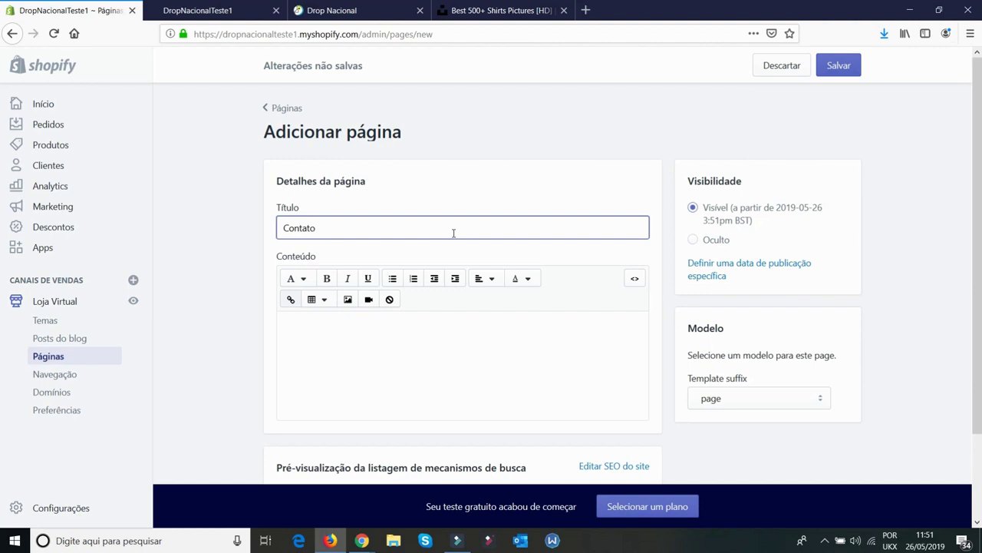
{"action": "left_click", "coordinate": [463, 370]}
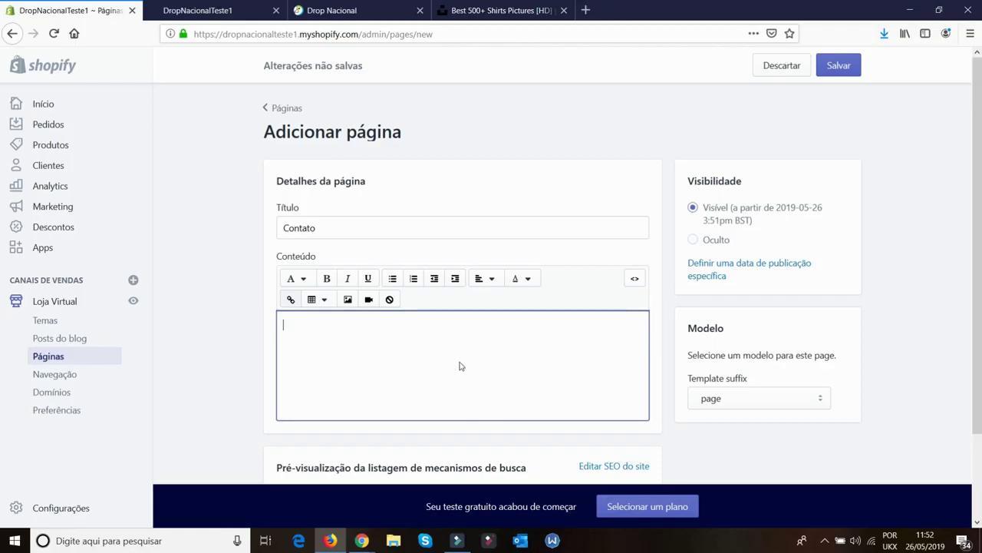
{"action": "left_click", "coordinate": [722, 400]}
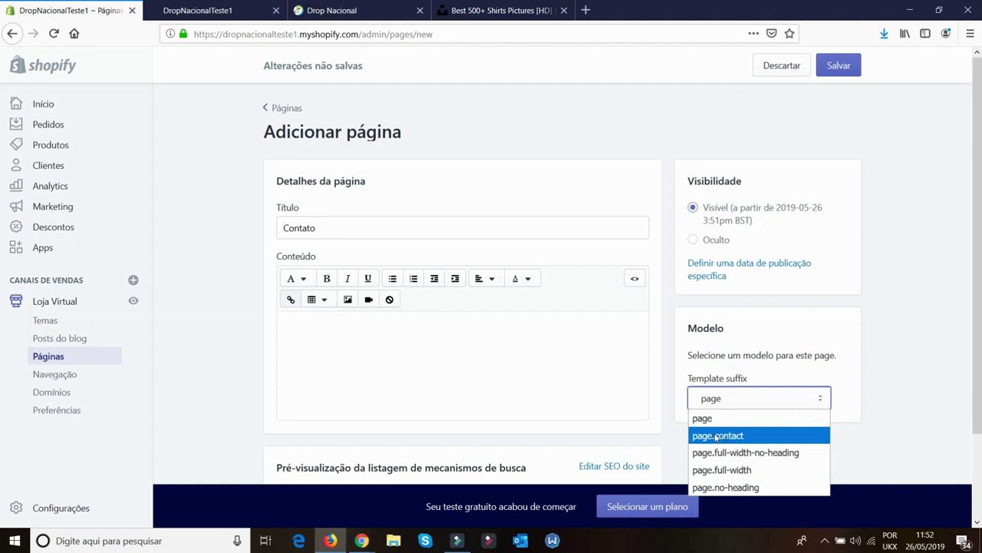
{"action": "left_click", "coordinate": [717, 436]}
{"action": "left_click", "coordinate": [849, 351]}
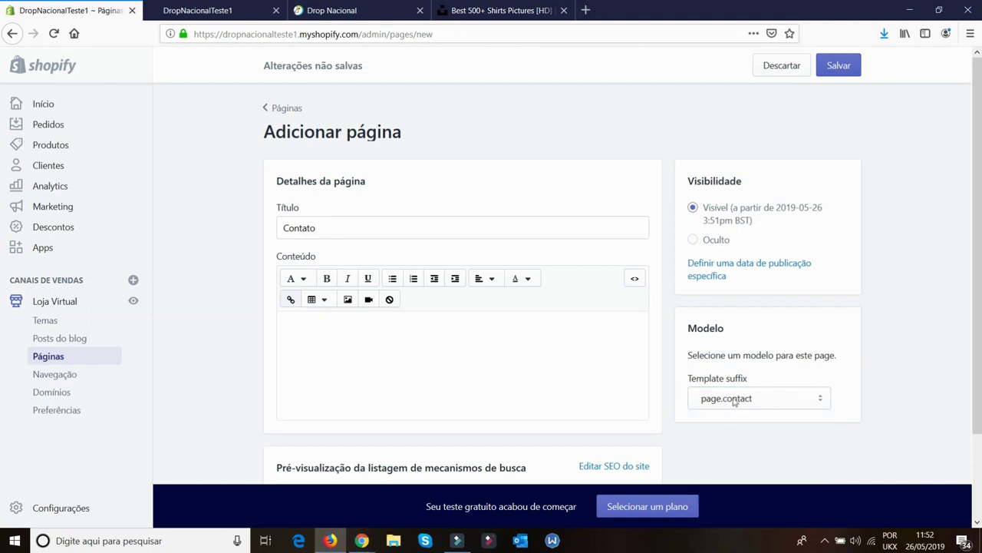
{"action": "left_click", "coordinate": [840, 67]}
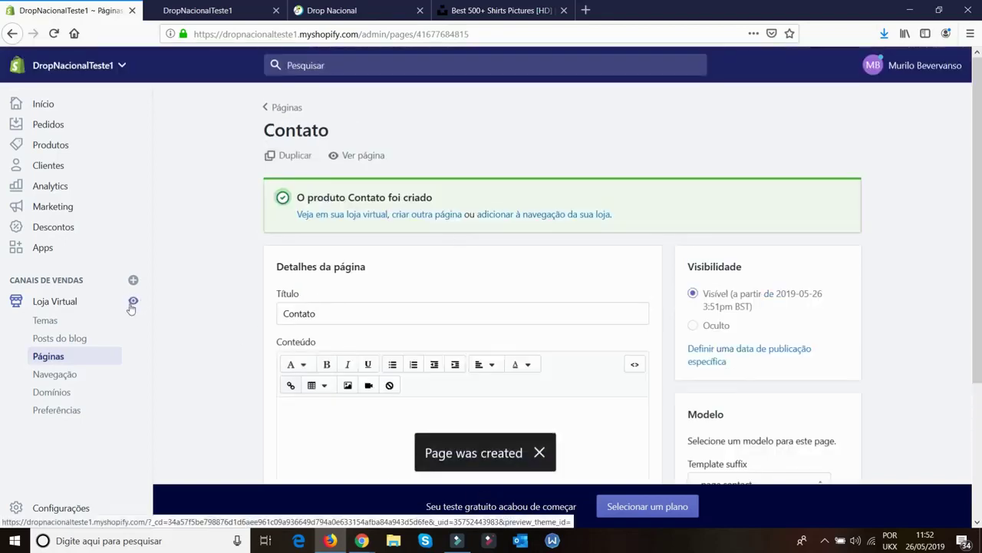
Preview the Contato page on the storefront, then start another new page from Pages
{"action": "left_click", "coordinate": [346, 157]}
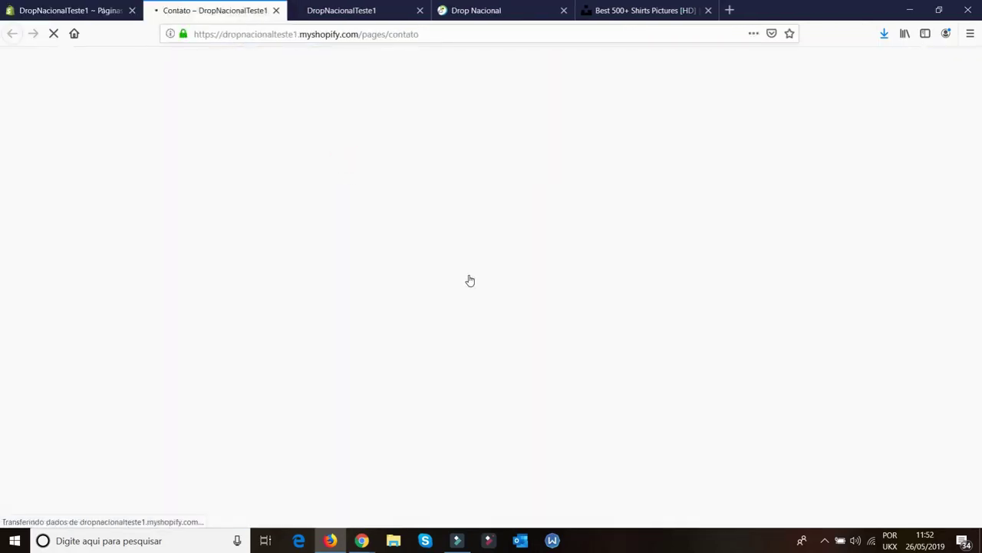
{"action": "scroll", "coordinate": [425, 294], "scroll_direction": "down", "scroll_amount": 4}
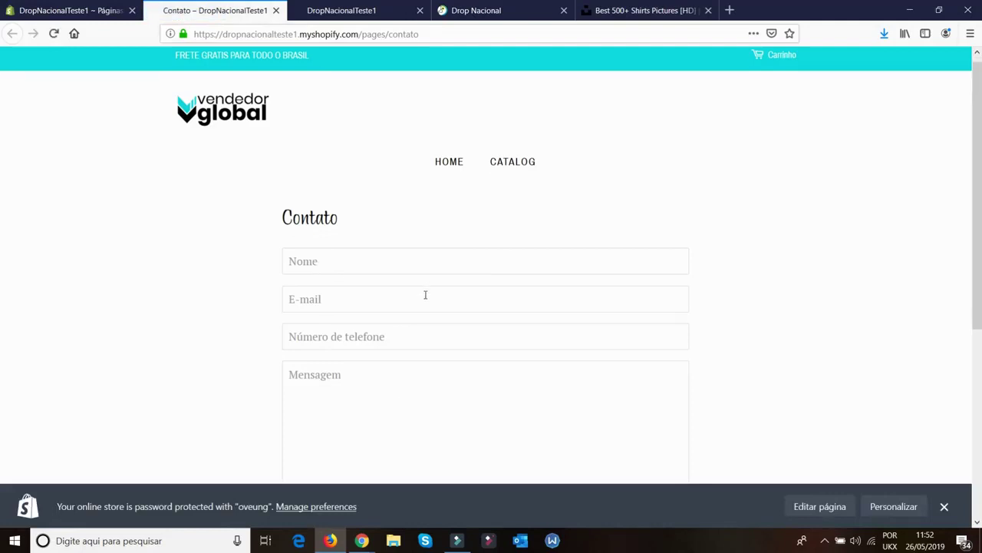
{"action": "scroll", "coordinate": [499, 276], "scroll_direction": "up", "scroll_amount": 4}
{"action": "scroll", "coordinate": [468, 277], "scroll_direction": "down", "scroll_amount": 2}
{"action": "scroll", "coordinate": [430, 245], "scroll_direction": "up", "scroll_amount": 2}
{"action": "left_click", "coordinate": [277, 10]}
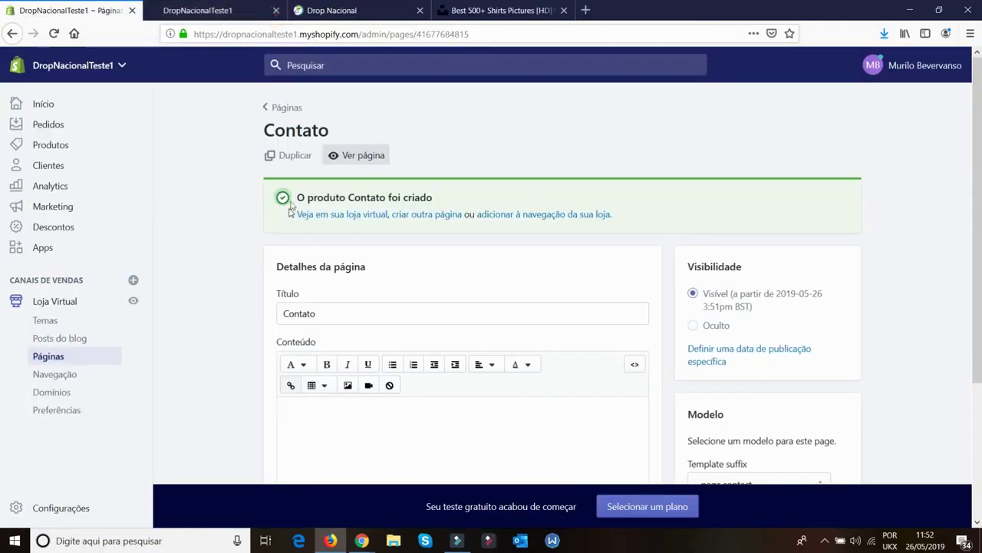
{"action": "left_click", "coordinate": [282, 108]}
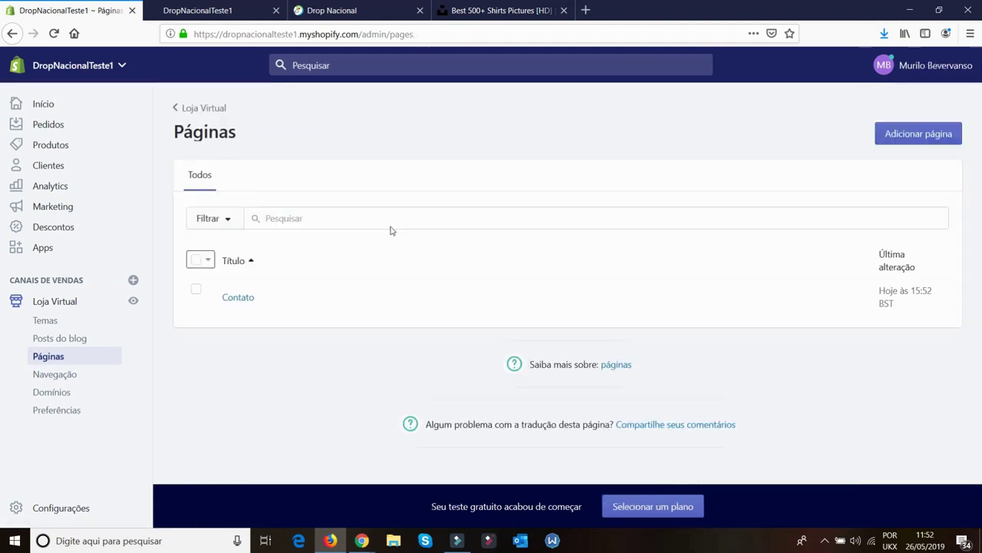
{"action": "left_click", "coordinate": [366, 214]}
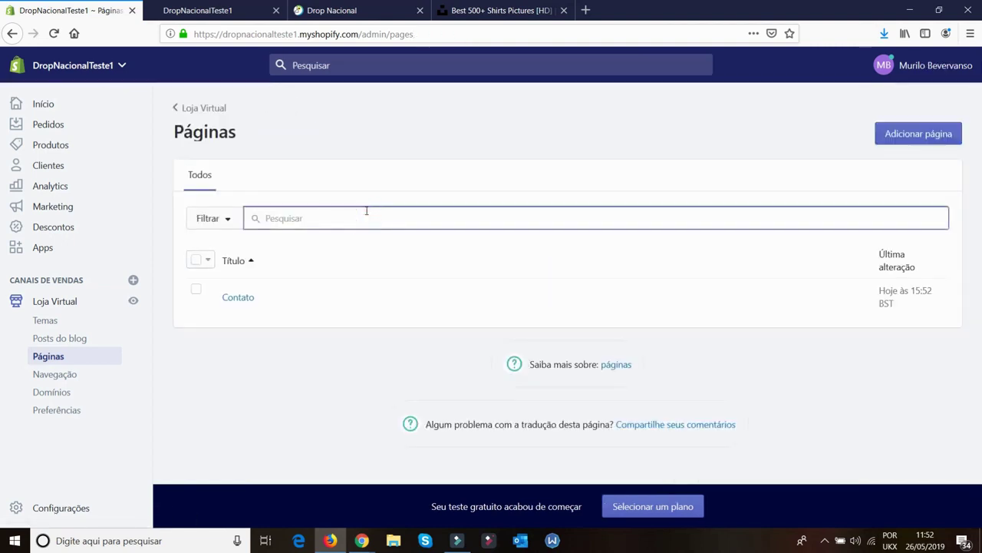
{"action": "left_click", "coordinate": [921, 135]}
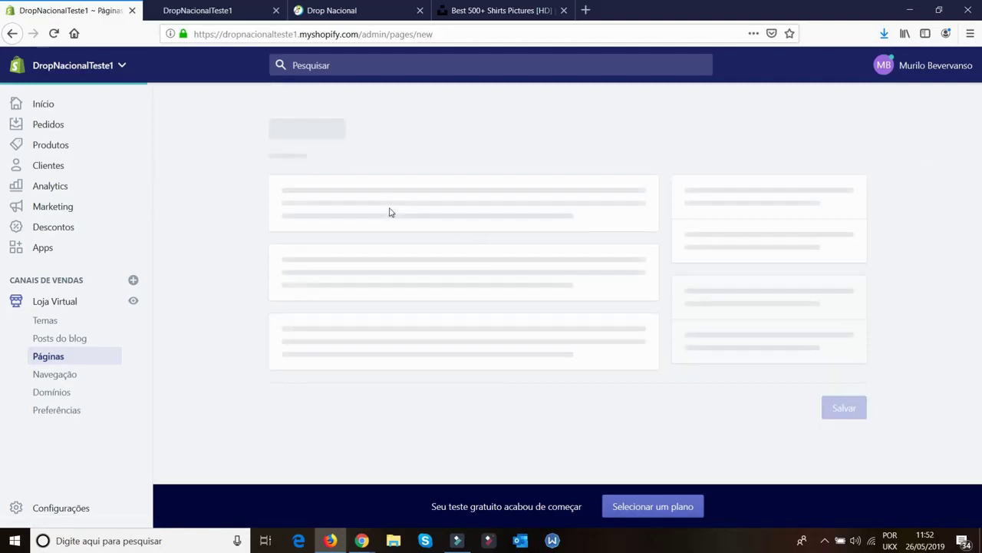
Title the new page 'Sobre Nos' and save it with the default template
{"action": "left_click", "coordinate": [361, 224]}
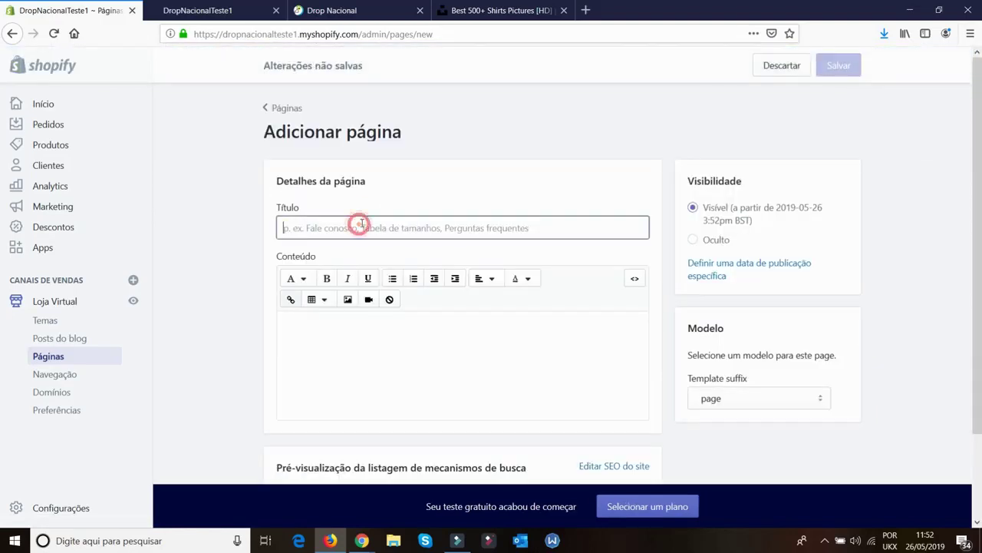
{"action": "type", "text": "Sobre Nos"}
{"action": "left_click", "coordinate": [458, 320]}
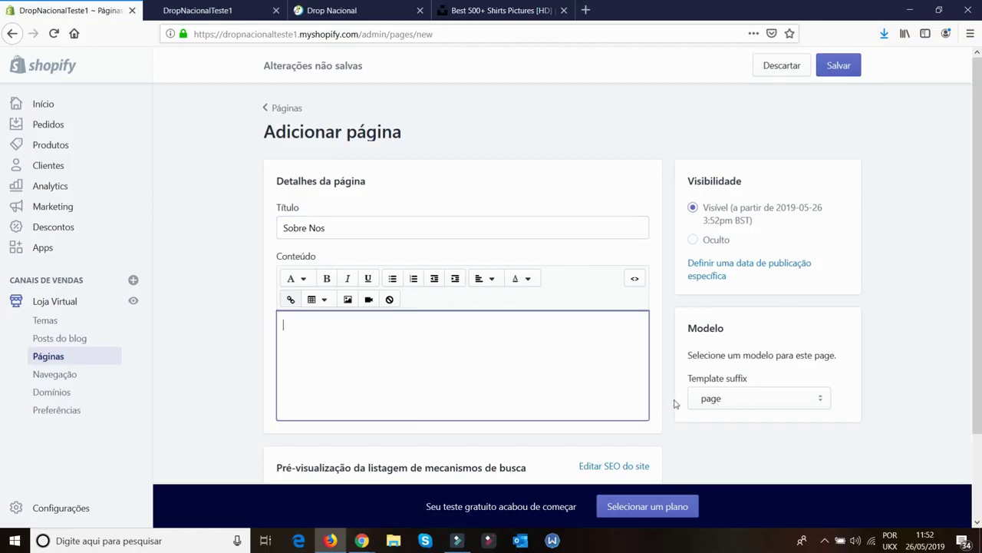
{"action": "left_click", "coordinate": [352, 367]}
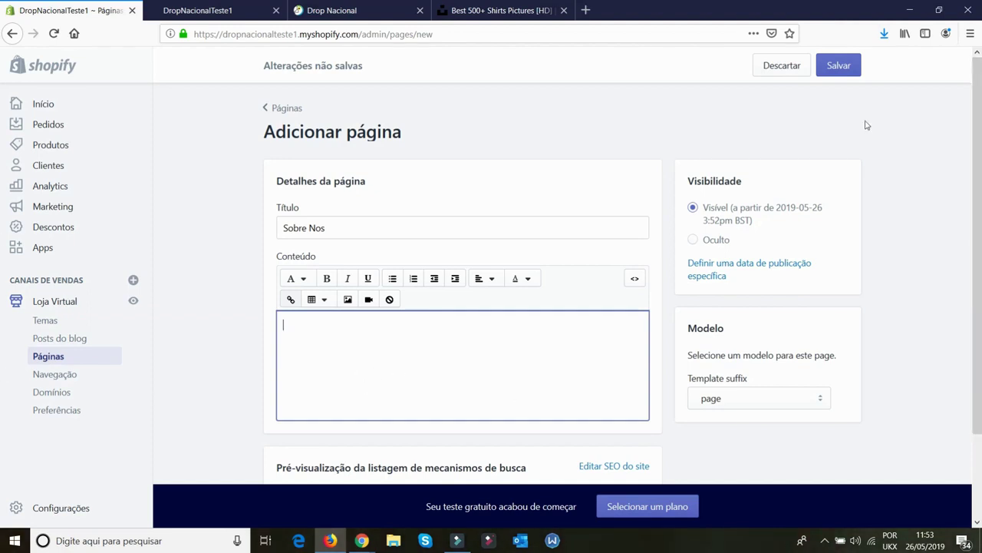
{"action": "left_click", "coordinate": [840, 66]}
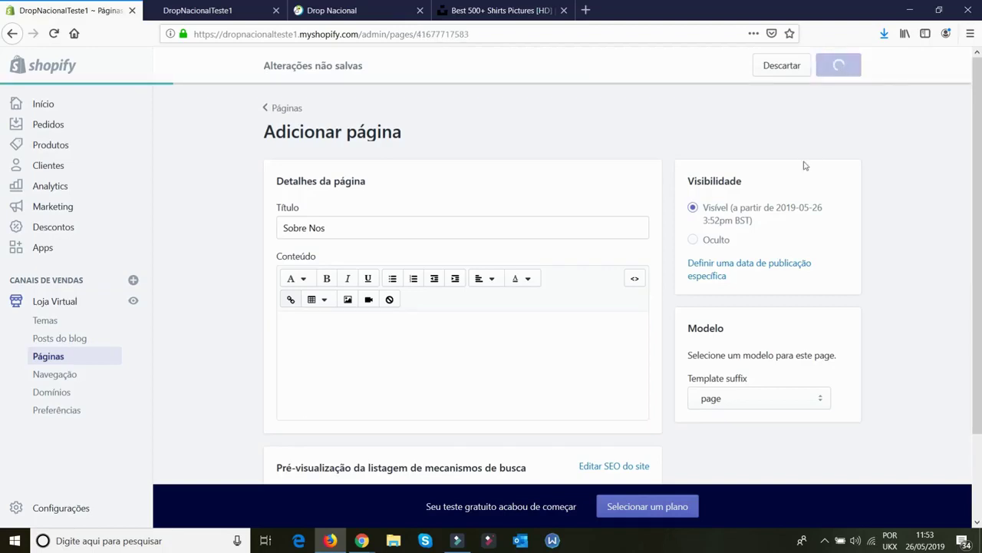
Reload the storefront tab to check the new page, then return to the admin
{"action": "left_click", "coordinate": [218, 8]}
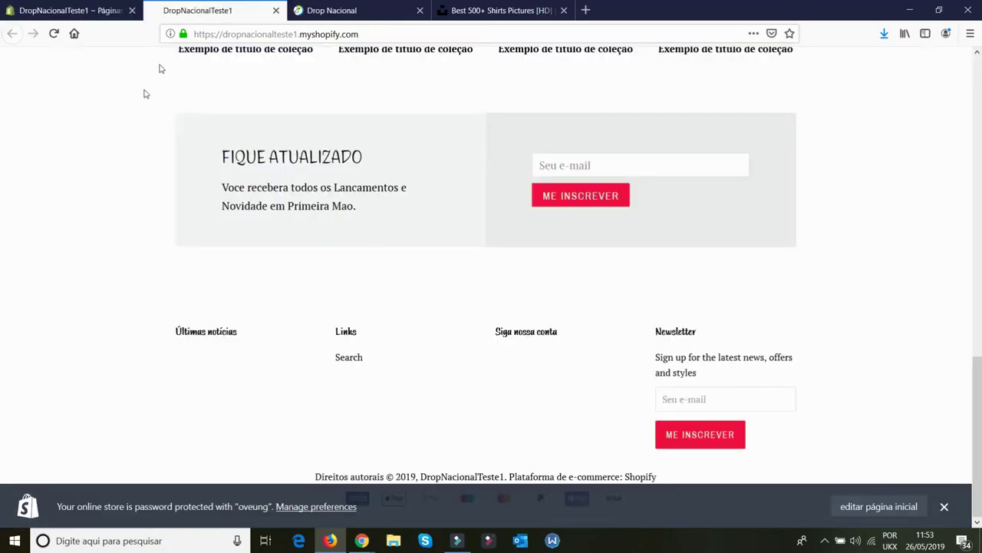
{"action": "scroll", "coordinate": [133, 96], "scroll_direction": "up", "scroll_amount": 5}
{"action": "left_click", "coordinate": [54, 33]}
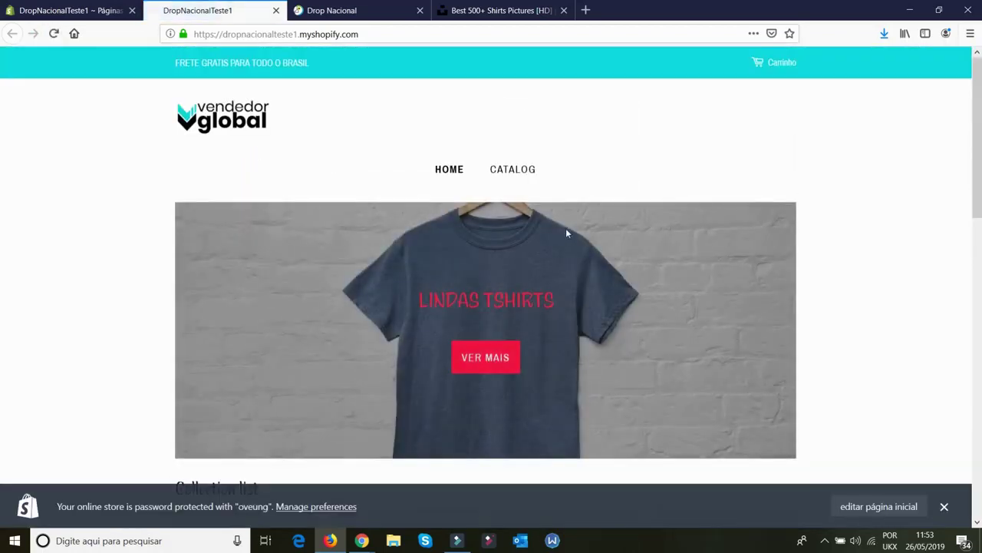
{"action": "left_click", "coordinate": [46, 10]}
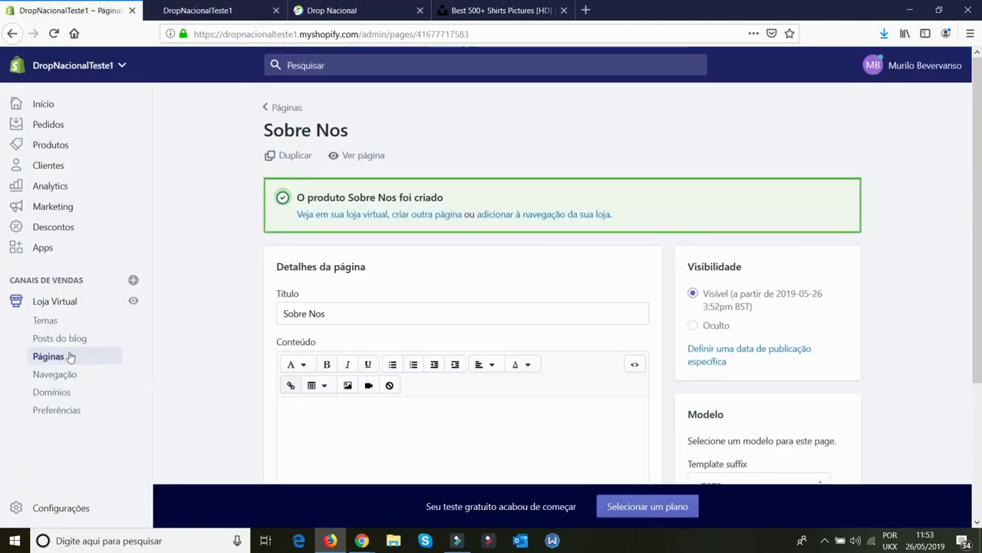
In Navegação's Main menu, rename the Catalog item to 'Mais Vendidos' and apply the change
{"action": "left_click", "coordinate": [66, 380]}
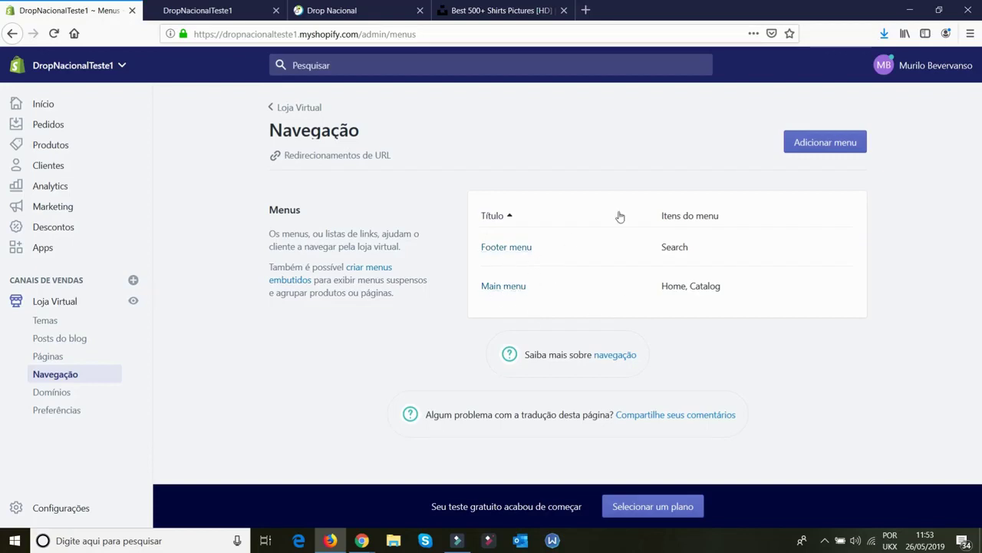
{"action": "left_click_drag", "start_coordinate": [730, 259], "coordinate": [477, 255]}
{"action": "left_click_drag", "start_coordinate": [732, 295], "coordinate": [464, 296]}
{"action": "left_click", "coordinate": [793, 324]}
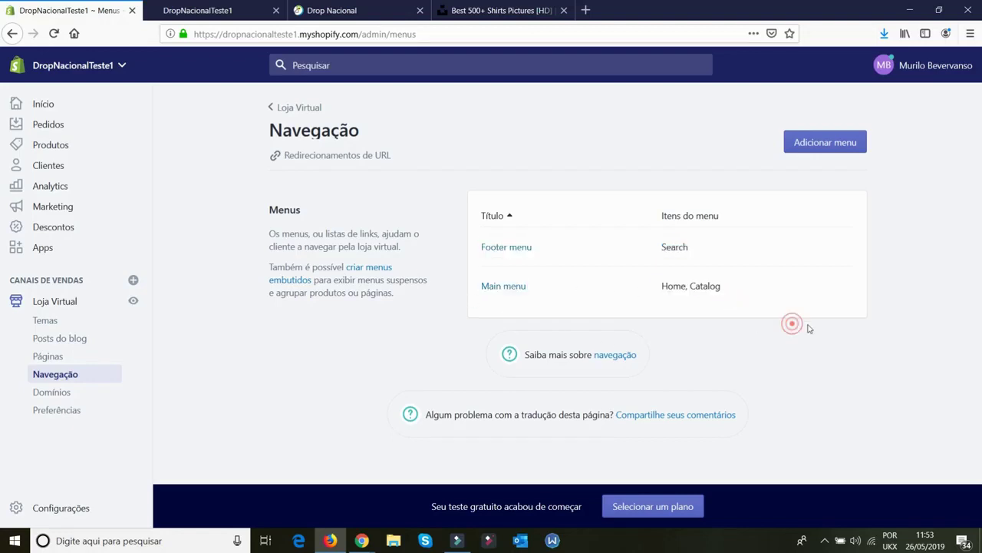
{"action": "left_click", "coordinate": [505, 287]}
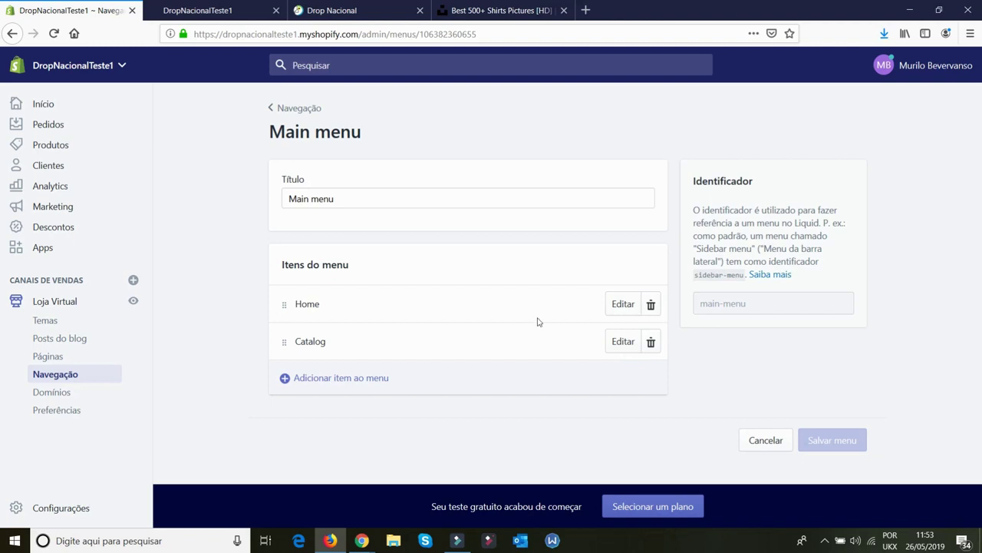
{"action": "left_click", "coordinate": [620, 342]}
{"action": "left_click_drag", "start_coordinate": [407, 284], "coordinate": [290, 286]}
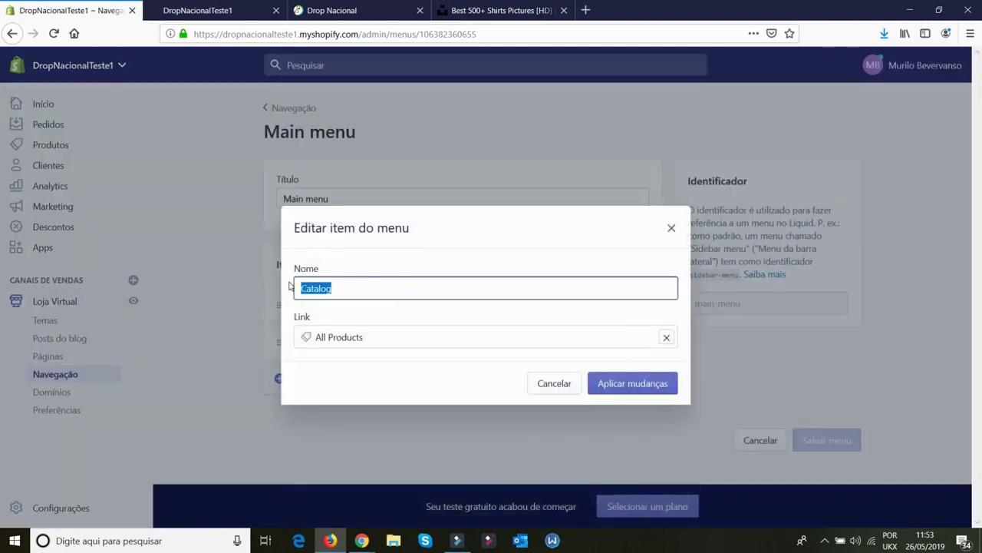
{"action": "type", "text": "Mais Vendidos"}
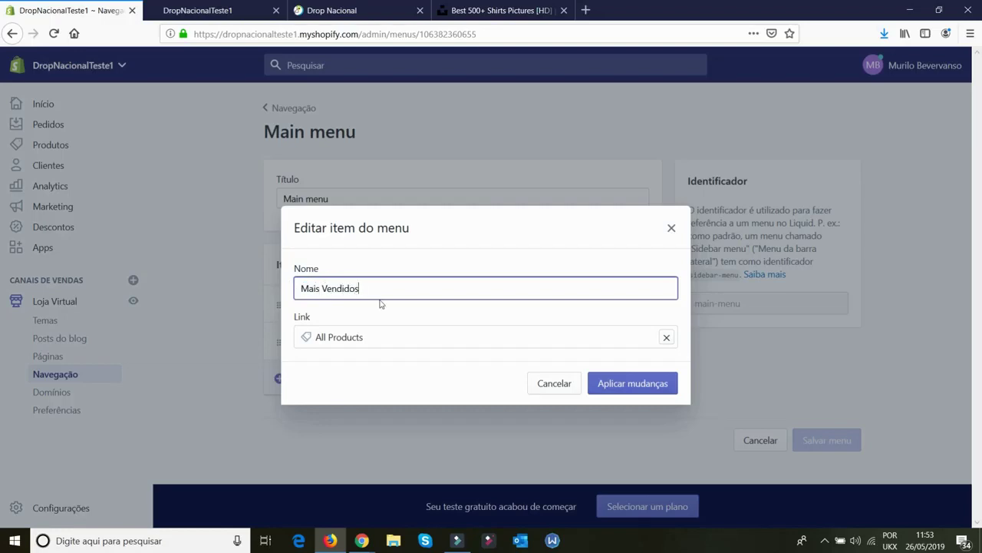
{"action": "left_click", "coordinate": [606, 383]}
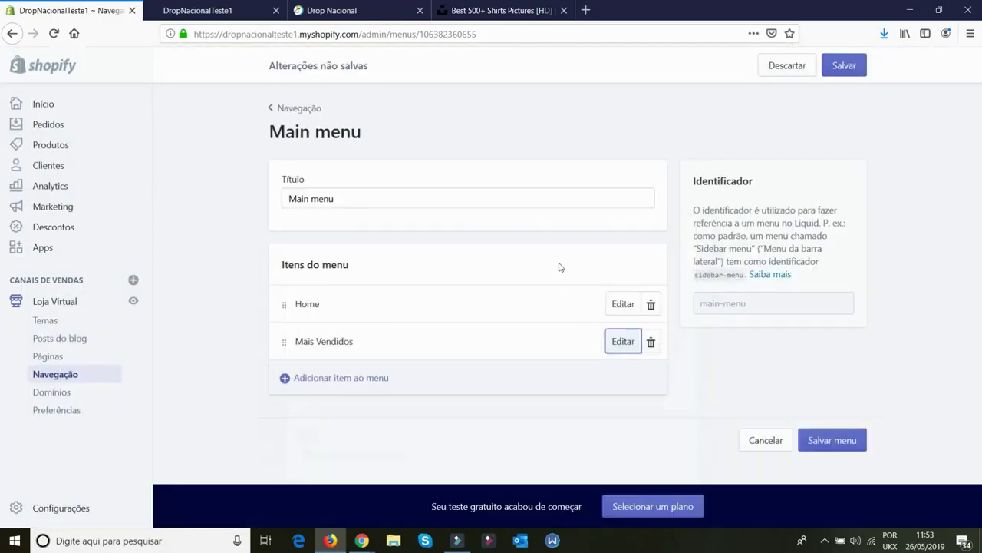
Add a 'Contato' item to the Main menu linking to the Contato page
{"action": "left_click", "coordinate": [333, 381]}
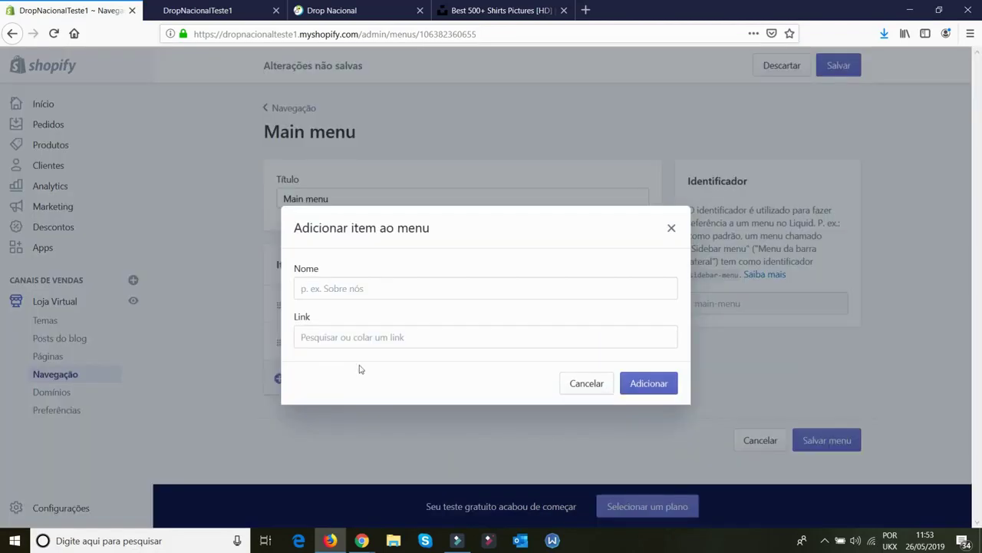
{"action": "left_click", "coordinate": [389, 286]}
{"action": "type", "text": "Contato"}
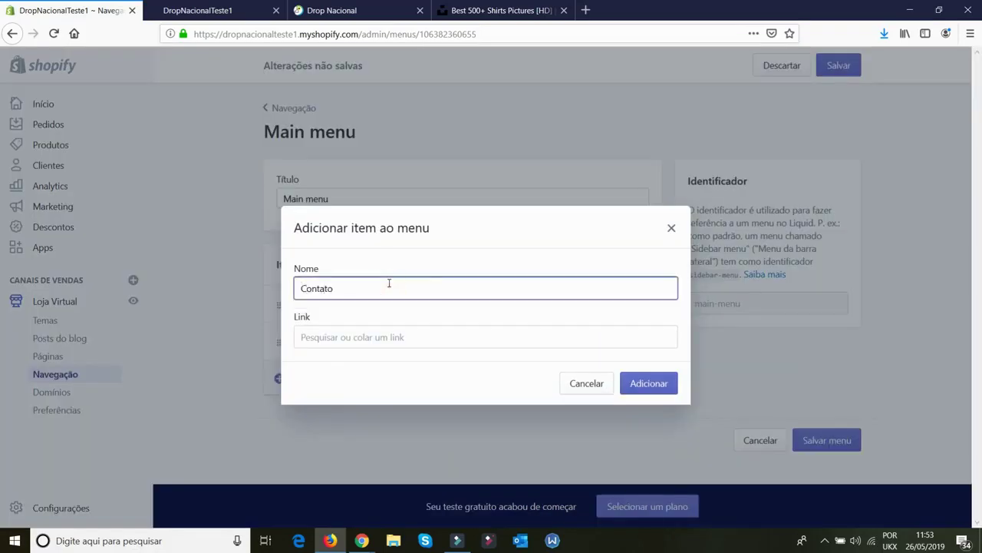
{"action": "key", "text": "Tab"}
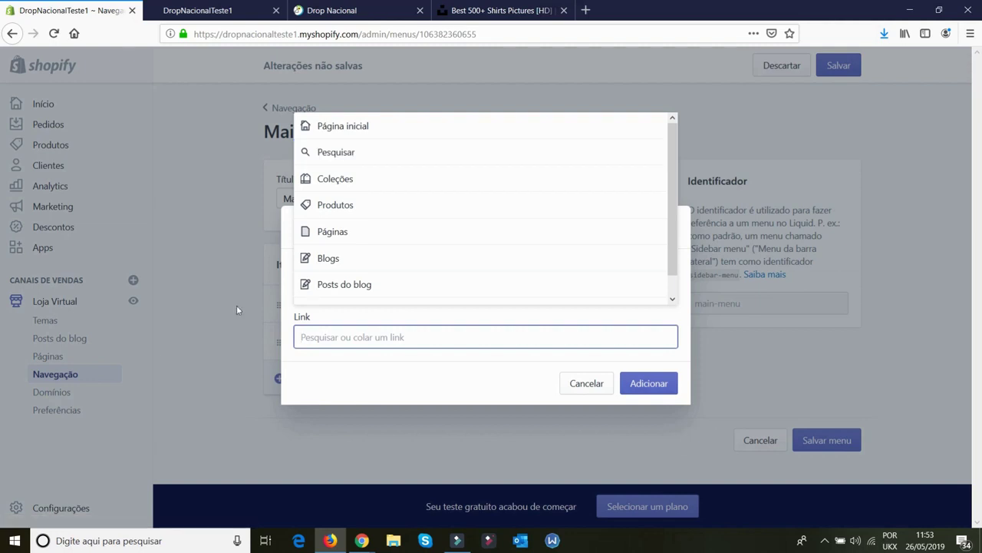
{"action": "left_click", "coordinate": [307, 309]}
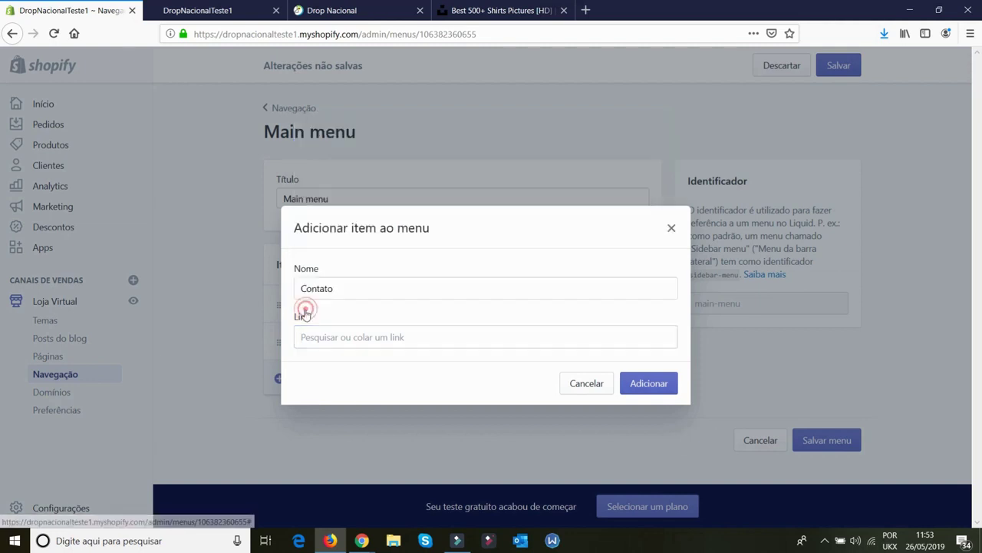
{"action": "left_click", "coordinate": [340, 336]}
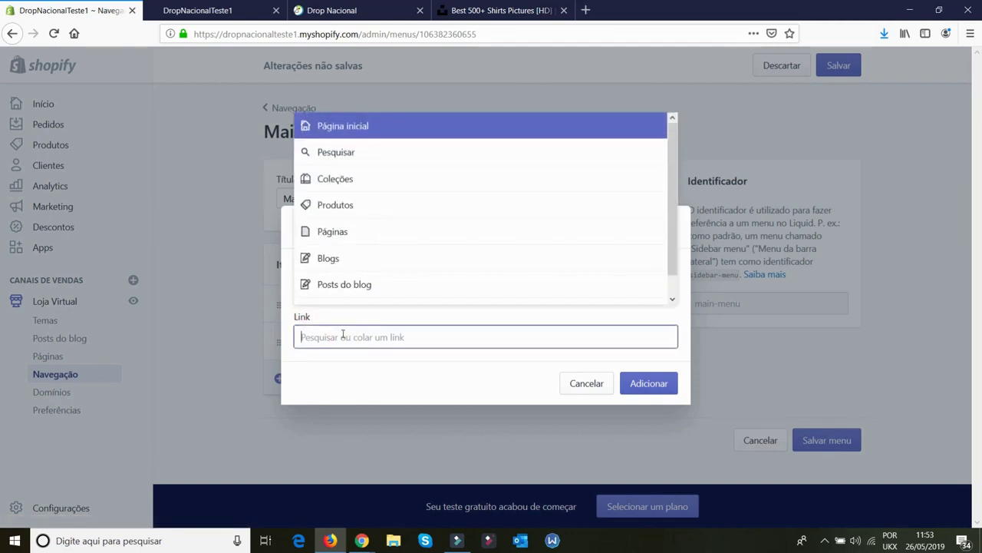
{"action": "left_click", "coordinate": [347, 241]}
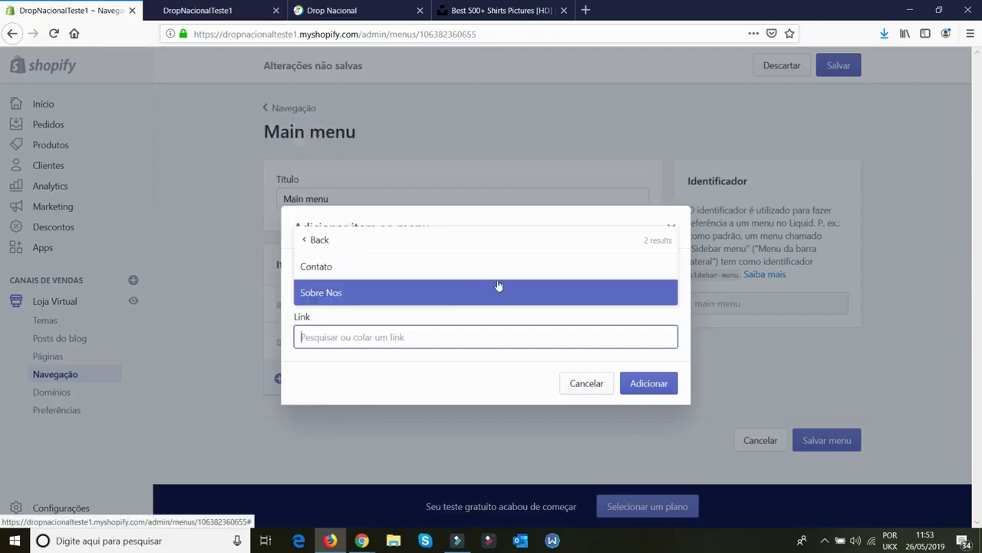
{"action": "left_click", "coordinate": [361, 267]}
{"action": "left_click", "coordinate": [654, 385]}
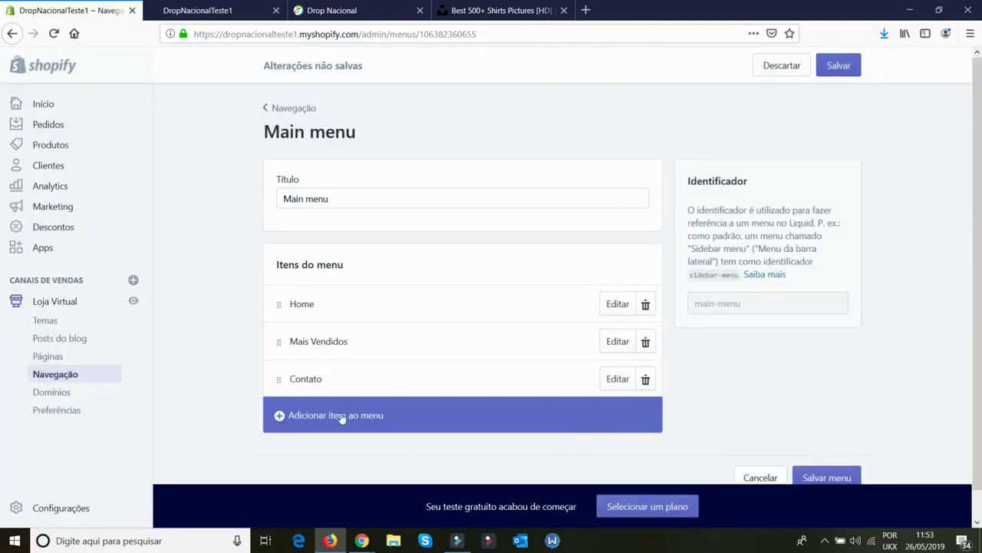
Add a 'Sobre Nós' item linking to the Sobre Nos page and save the menu
{"action": "left_click", "coordinate": [336, 419]}
{"action": "left_click", "coordinate": [381, 287]}
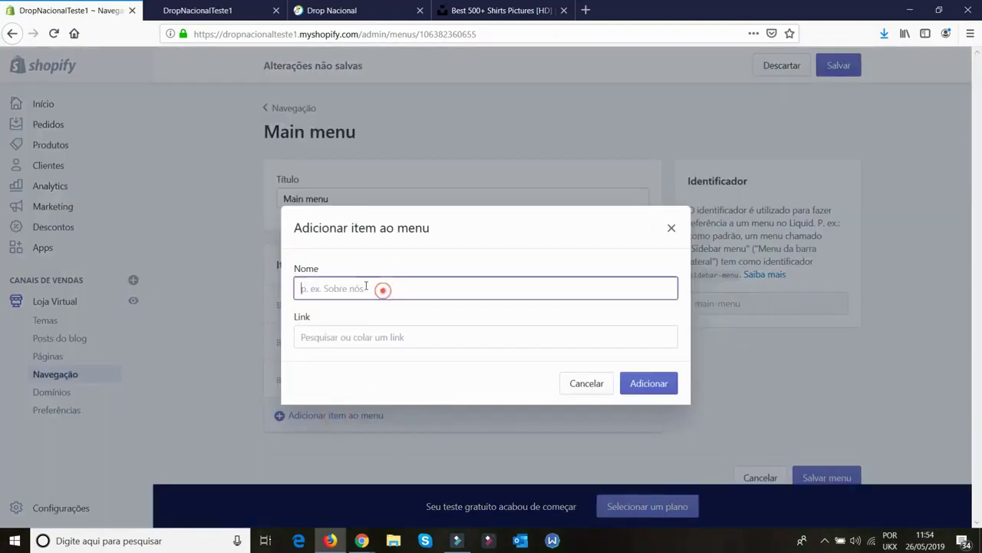
{"action": "type", "text": "Sobre Nós"}
{"action": "left_click", "coordinate": [358, 332]}
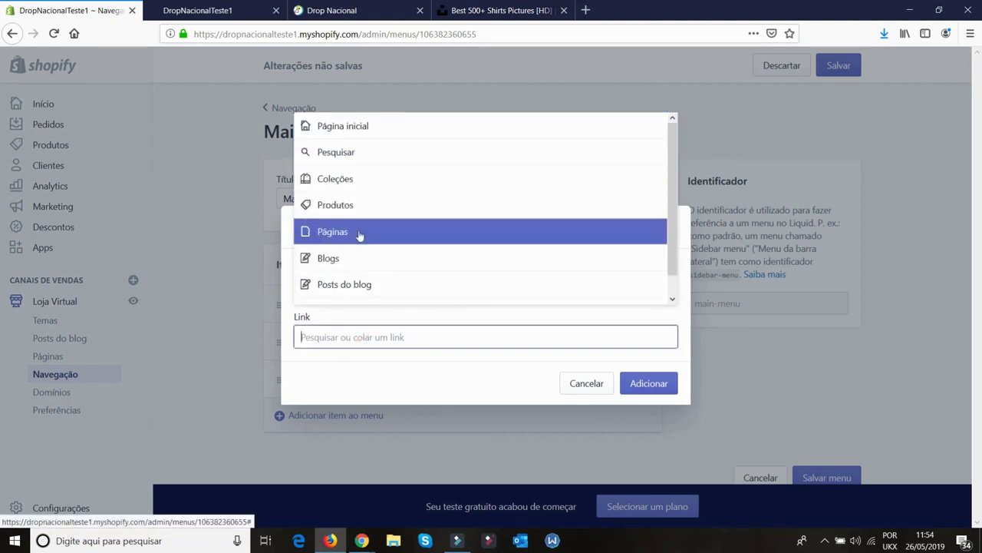
{"action": "left_click", "coordinate": [360, 233]}
{"action": "left_click", "coordinate": [389, 294]}
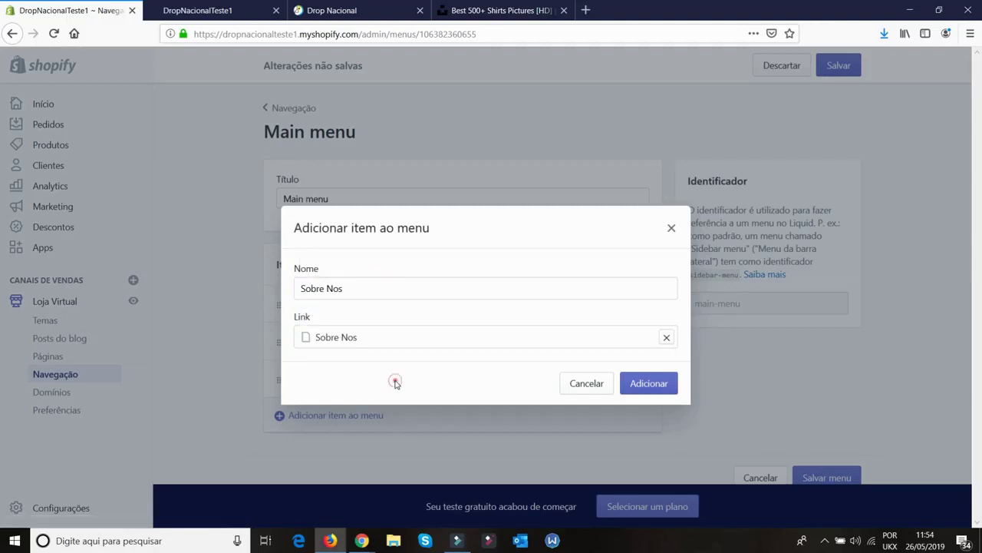
{"action": "left_click", "coordinate": [670, 383]}
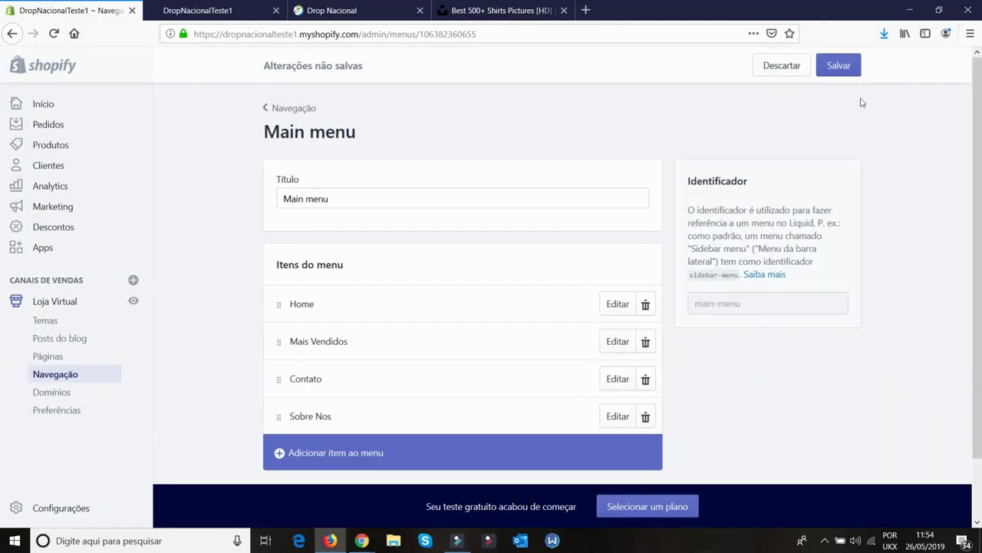
{"action": "left_click", "coordinate": [842, 67]}
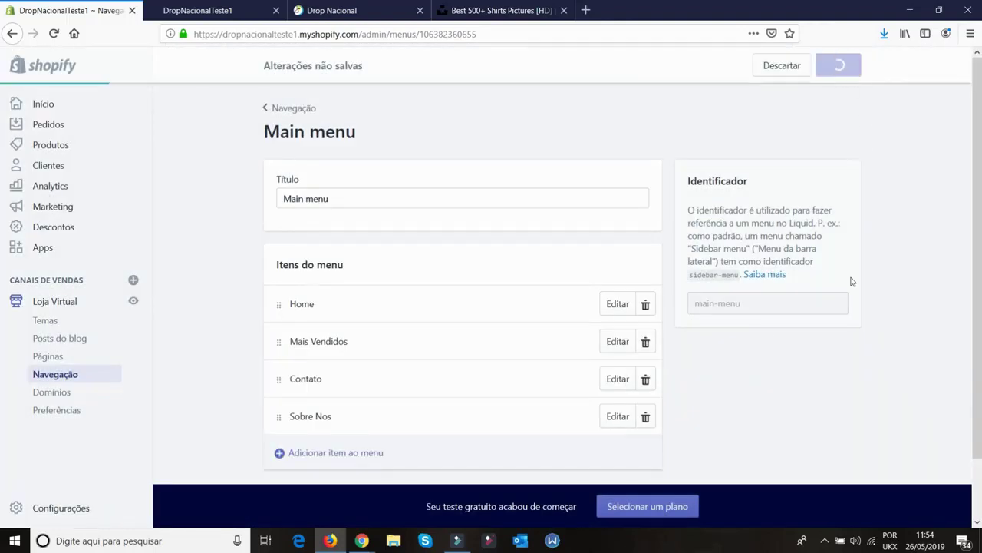
{"action": "left_click", "coordinate": [193, 6]}
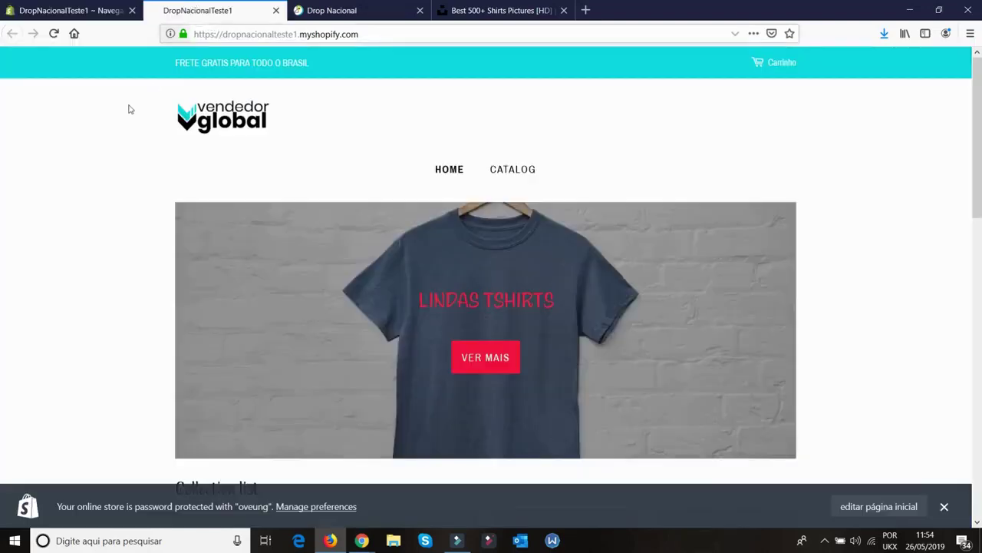
{"action": "left_click", "coordinate": [54, 33]}
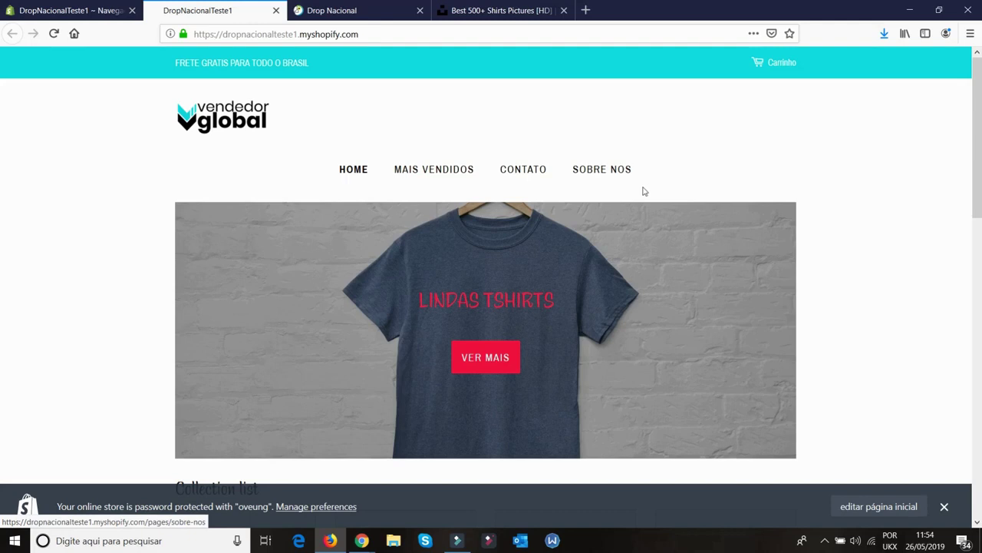
{"action": "right_click", "coordinate": [521, 170]}
{"action": "left_click", "coordinate": [522, 171]}
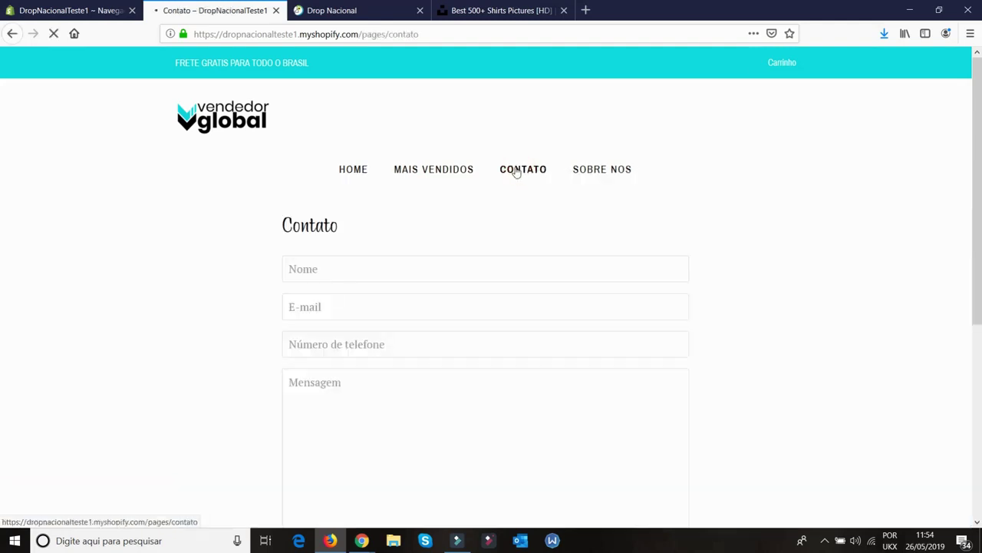
{"action": "left_click", "coordinate": [619, 169]}
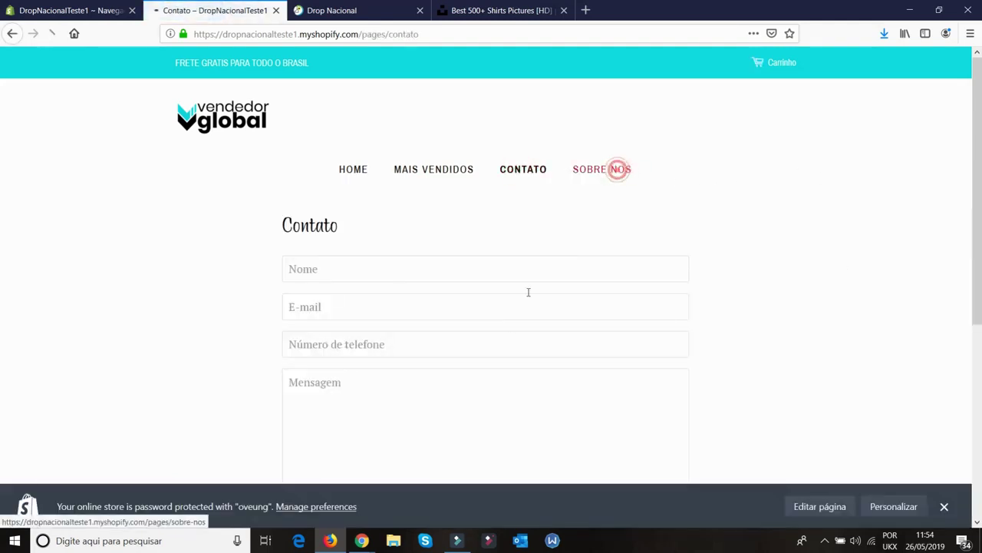
{"action": "left_click", "coordinate": [415, 170]}
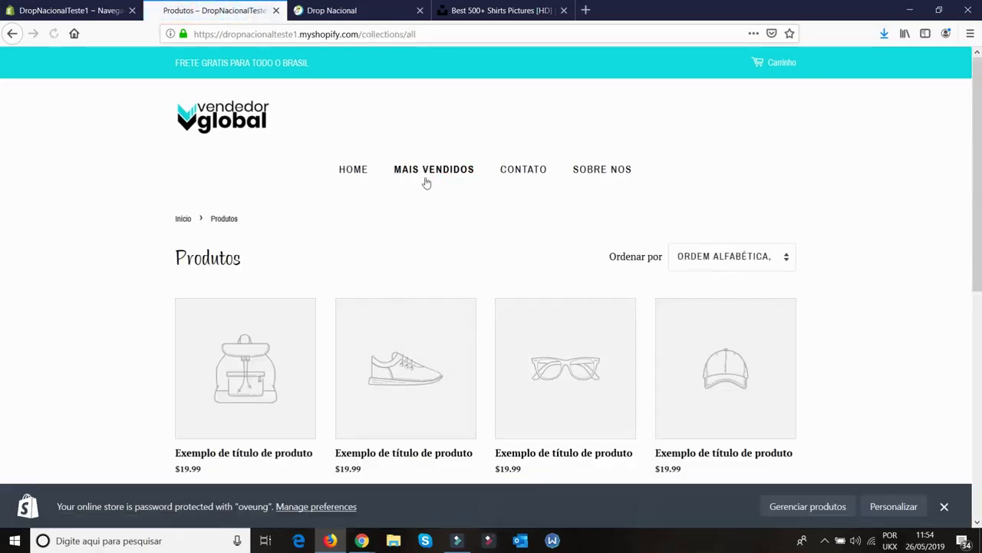
{"action": "left_click", "coordinate": [359, 172]}
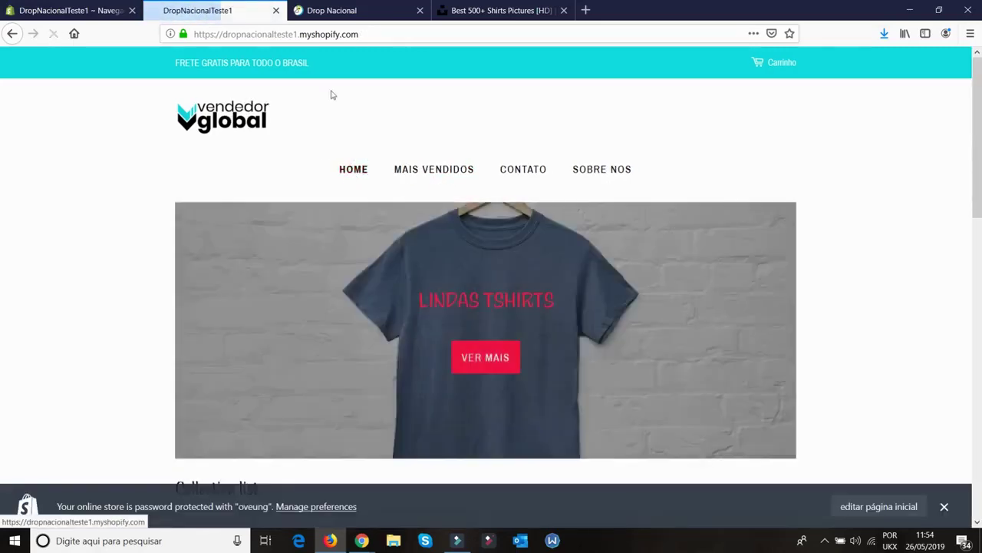
{"action": "left_click", "coordinate": [11, 6]}
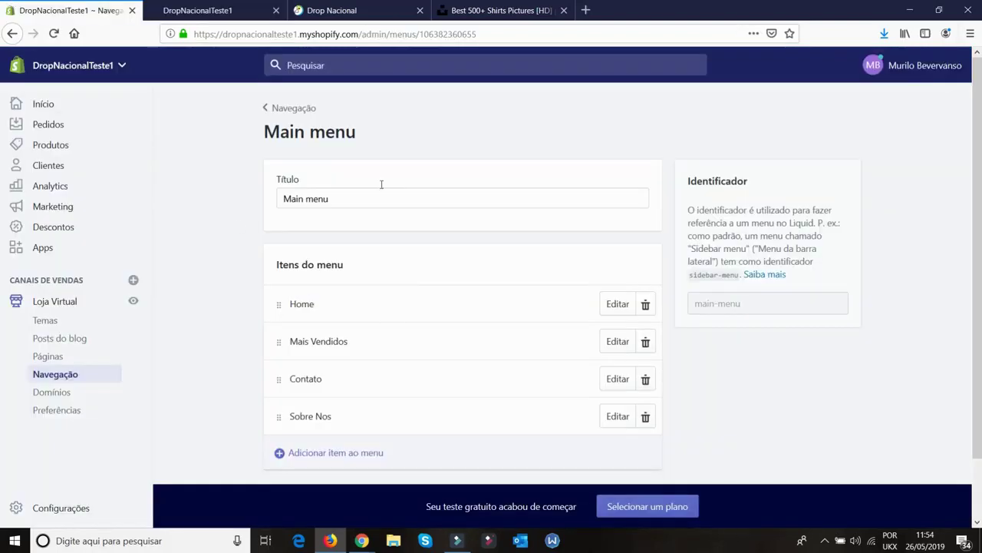
Add a Sobre Nos item to the Footer menu, linked to the Sobre Nos page
{"action": "left_click", "coordinate": [293, 108]}
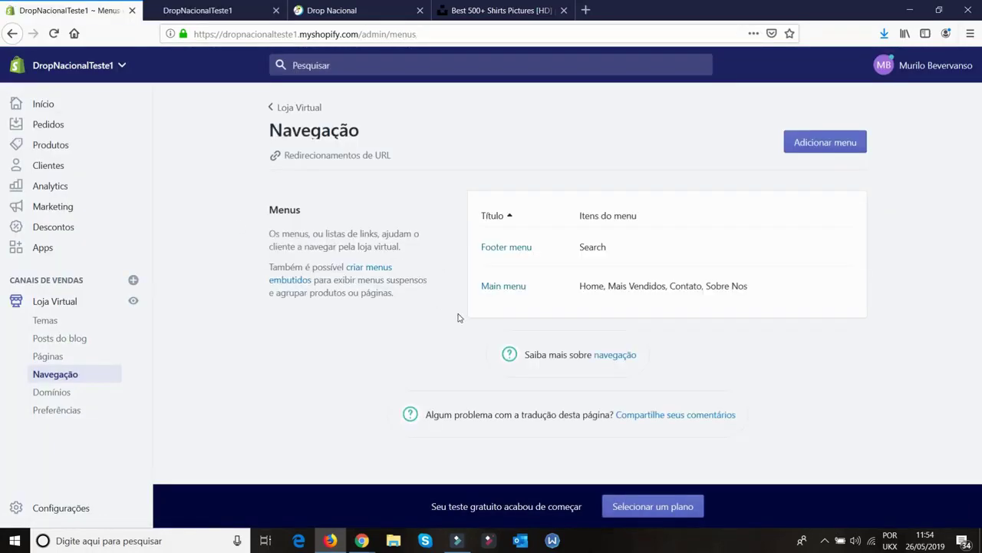
{"action": "left_click", "coordinate": [503, 249]}
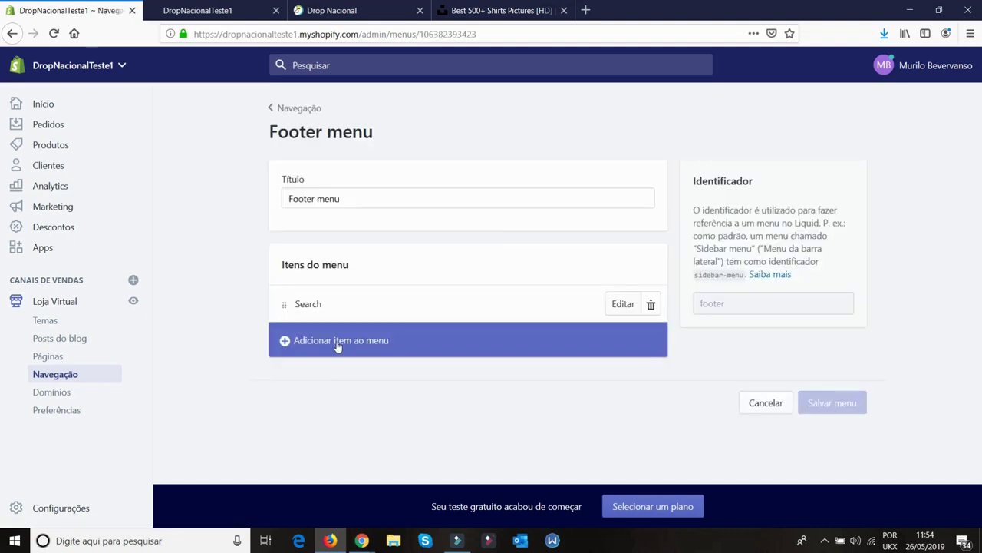
{"action": "left_click", "coordinate": [338, 343]}
{"action": "left_click", "coordinate": [425, 288]}
{"action": "type", "text": "Contato"}
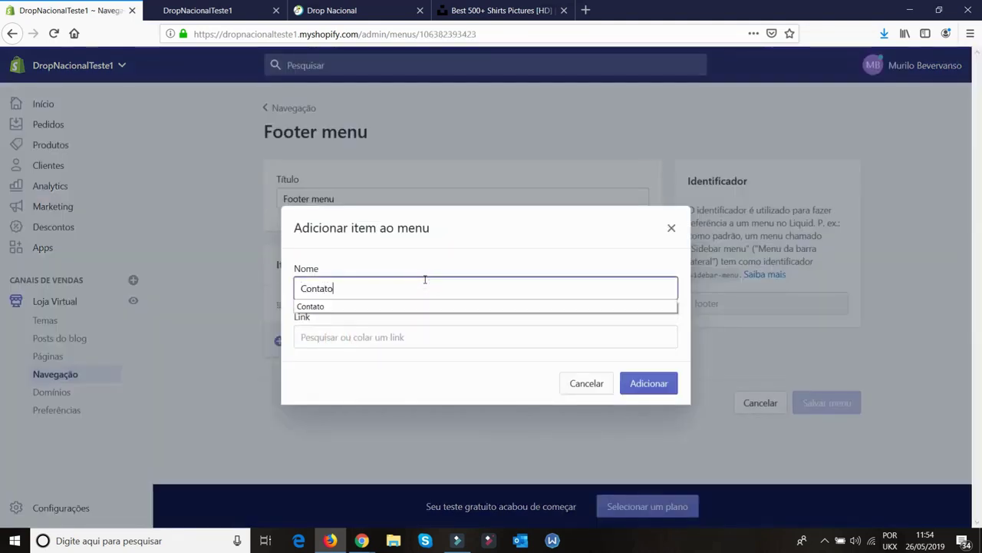
{"action": "key", "text": "BackSpace"}
{"action": "key", "text": "BackSpace"}
{"action": "key", "text": "BackSpace"}
{"action": "key", "text": "BackSpace"}
{"action": "key", "text": "BackSpace"}
{"action": "key", "text": "BackSpace"}
{"action": "key", "text": "BackSpace"}
{"action": "type", "text": "Sobre Nos"}
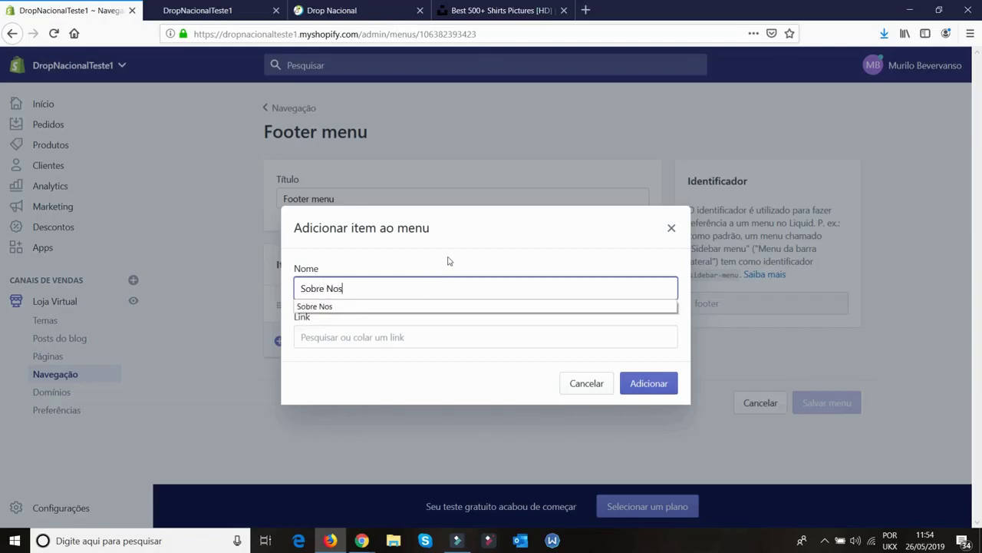
{"action": "left_click", "coordinate": [432, 337]}
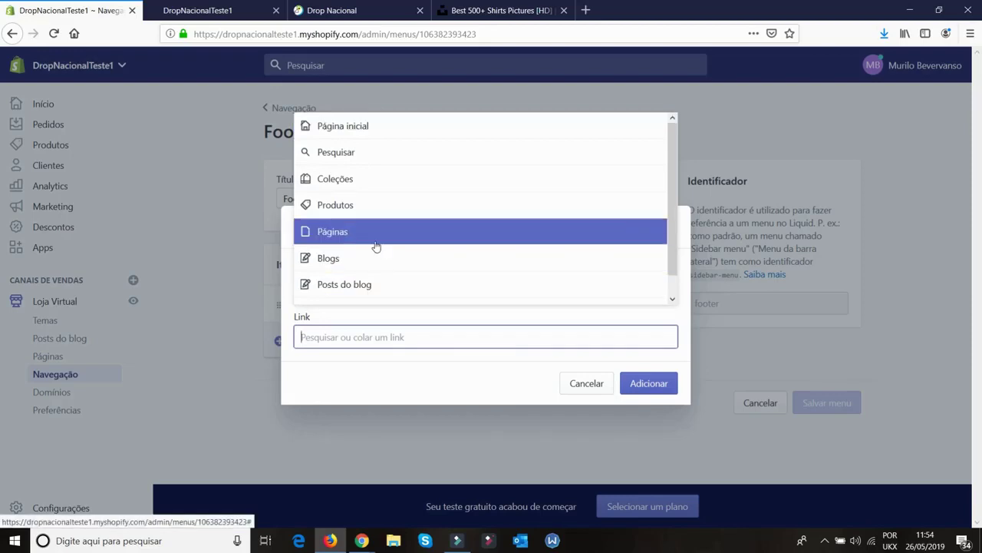
{"action": "left_click", "coordinate": [376, 245]}
{"action": "left_click", "coordinate": [373, 294]}
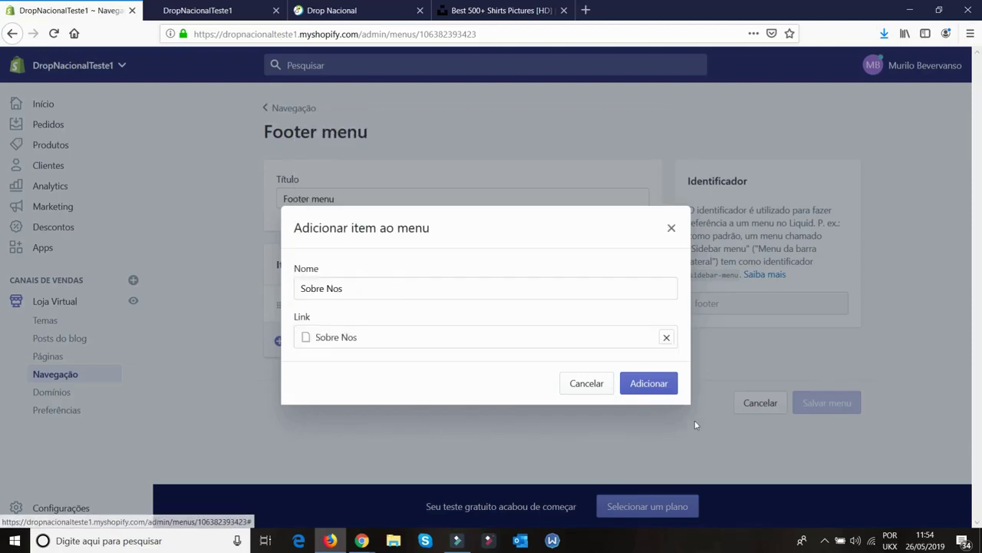
{"action": "left_click", "coordinate": [651, 386]}
Save the Footer menu and check the new link in the storefront footer
{"action": "left_click", "coordinate": [849, 443]}
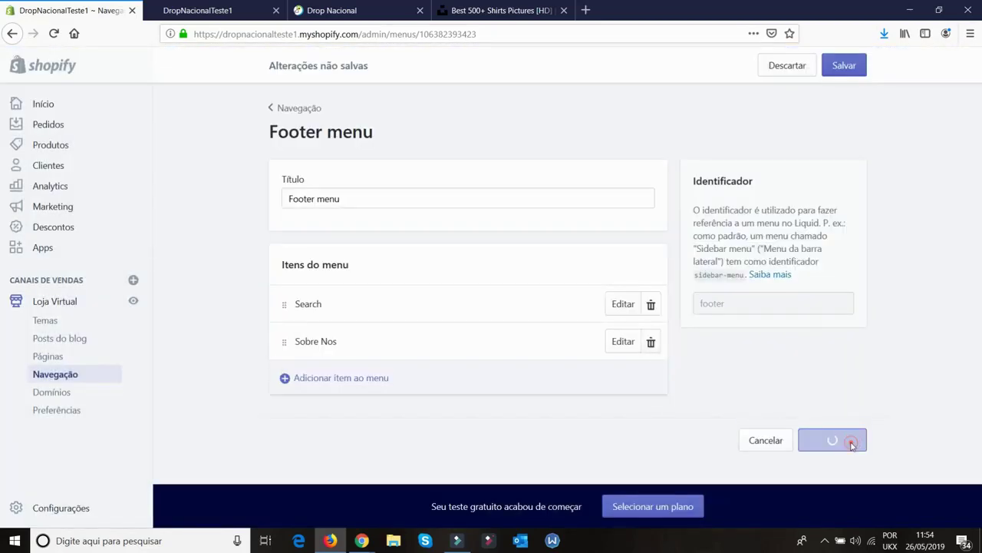
{"action": "left_click", "coordinate": [195, 10]}
{"action": "left_click", "coordinate": [55, 33]}
{"action": "scroll", "coordinate": [568, 245], "scroll_direction": "down", "scroll_amount": 3}
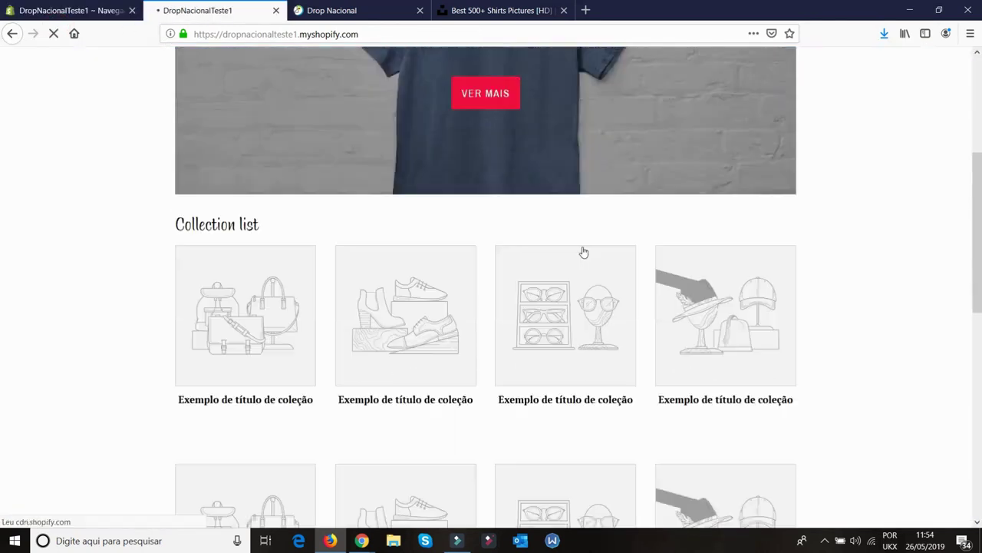
{"action": "scroll", "coordinate": [583, 252], "scroll_direction": "down", "scroll_amount": 7}
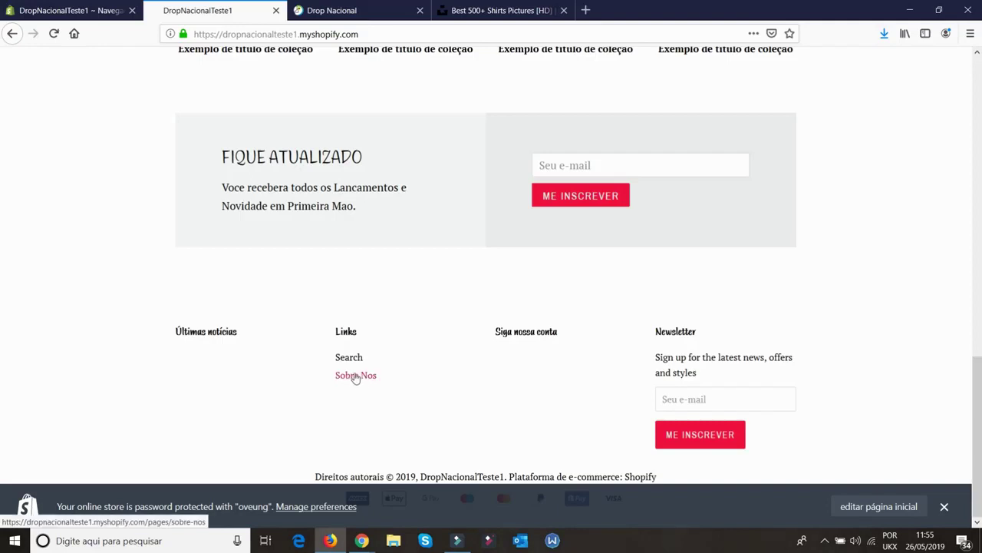
Reopen the Main menu from the navigation menu list in the admin
{"action": "left_click", "coordinate": [84, 10]}
{"action": "left_click", "coordinate": [278, 108]}
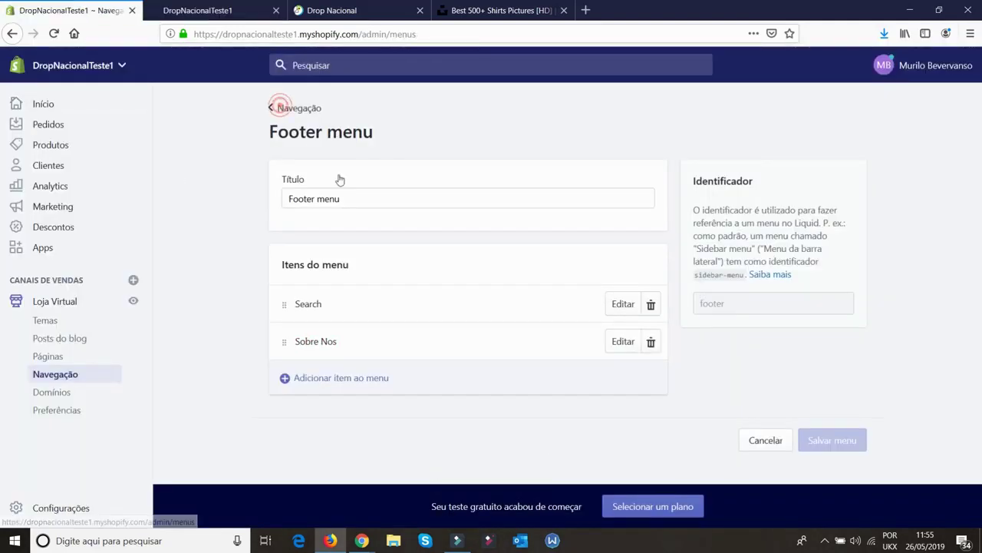
{"action": "left_click", "coordinate": [503, 286]}
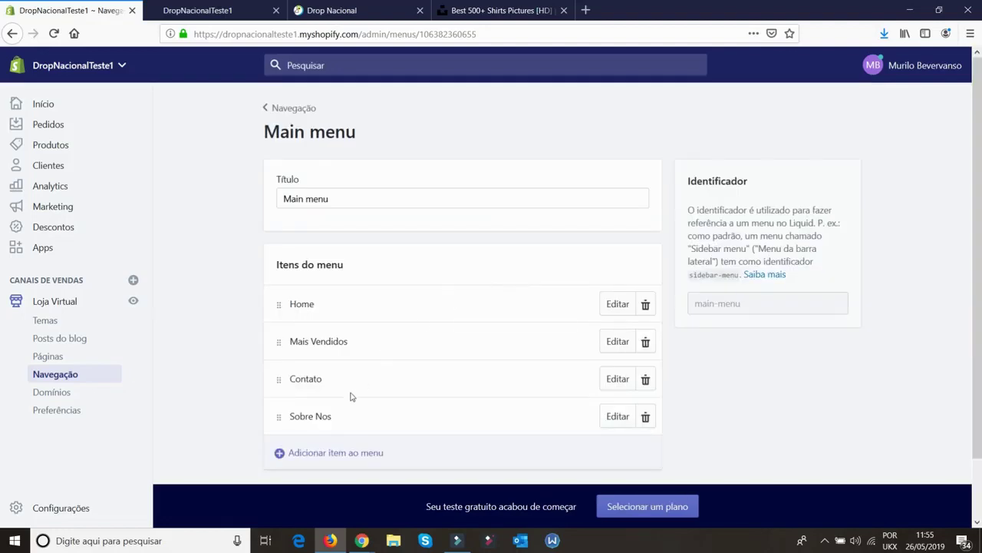
Nest Sobre Nos under Contato, save the Main menu, and preview the storefront dropdown
{"action": "left_click", "coordinate": [197, 10]}
{"action": "scroll", "coordinate": [656, 181], "scroll_direction": "up", "scroll_amount": 1}
{"action": "scroll", "coordinate": [656, 182], "scroll_direction": "up", "scroll_amount": 7}
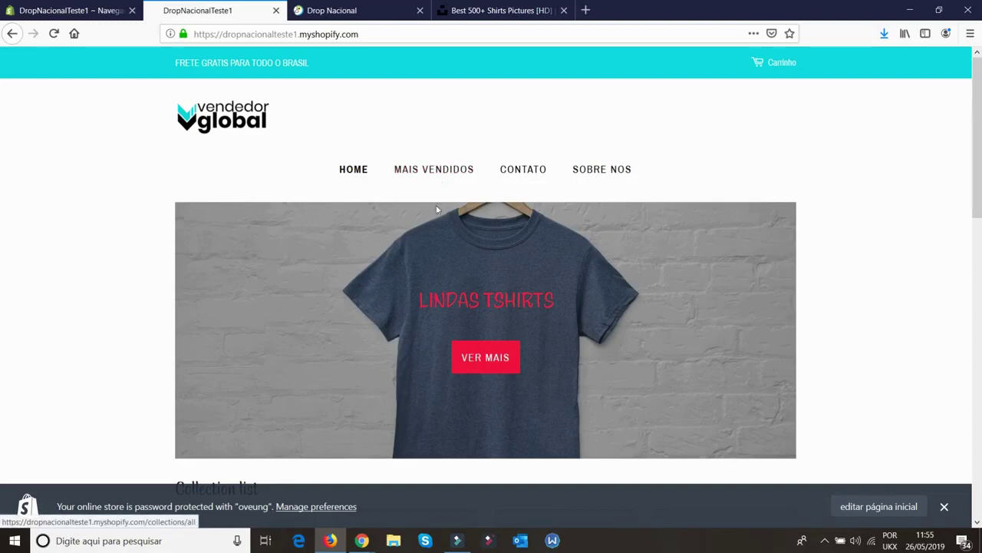
{"action": "left_click", "coordinate": [69, 10]}
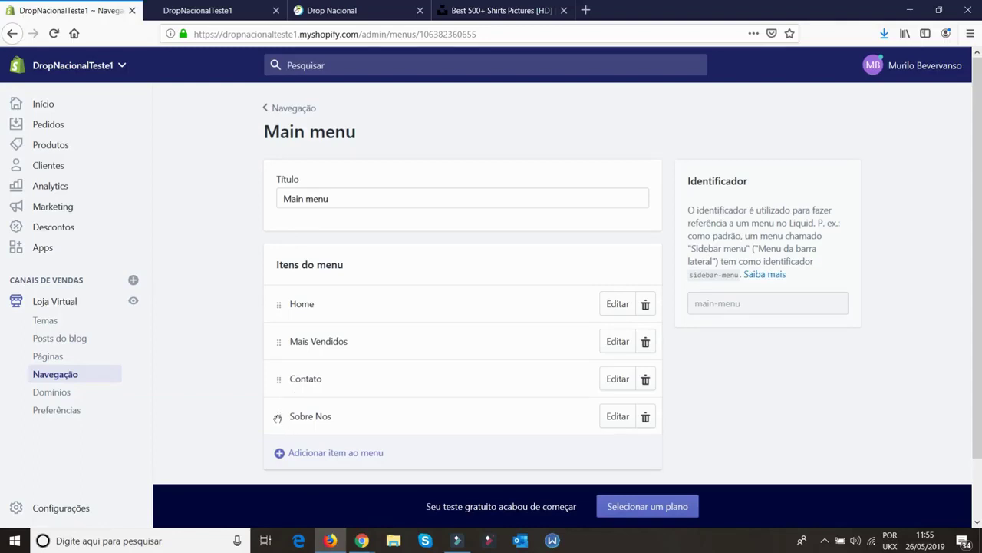
{"action": "left_click_drag", "start_coordinate": [278, 416], "coordinate": [325, 405]}
{"action": "left_click", "coordinate": [829, 64]}
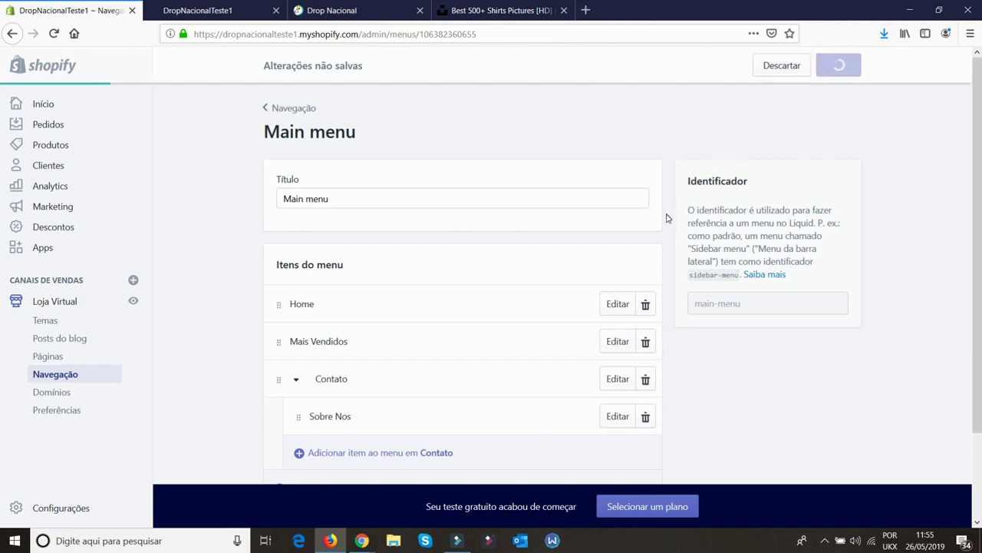
{"action": "left_click", "coordinate": [220, 6]}
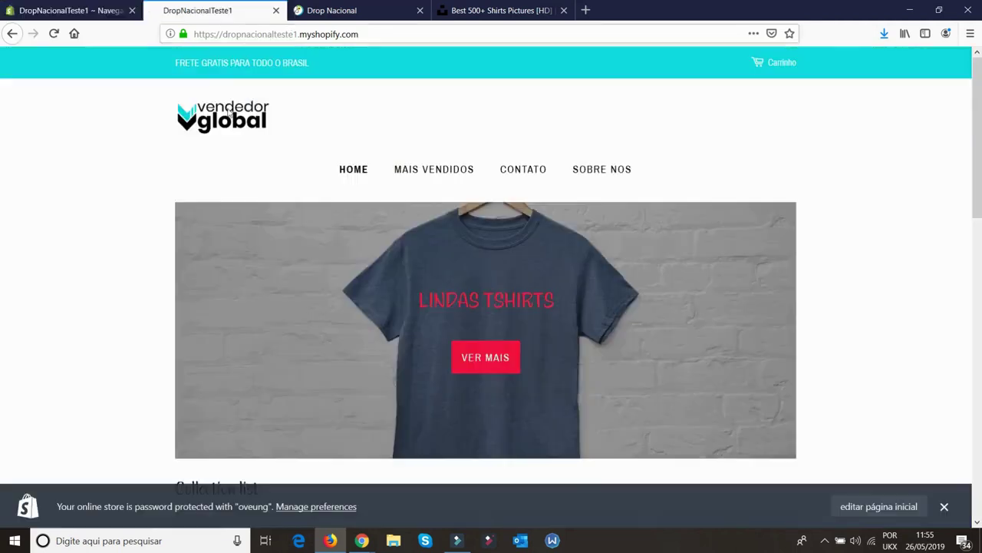
{"action": "left_click", "coordinate": [54, 33]}
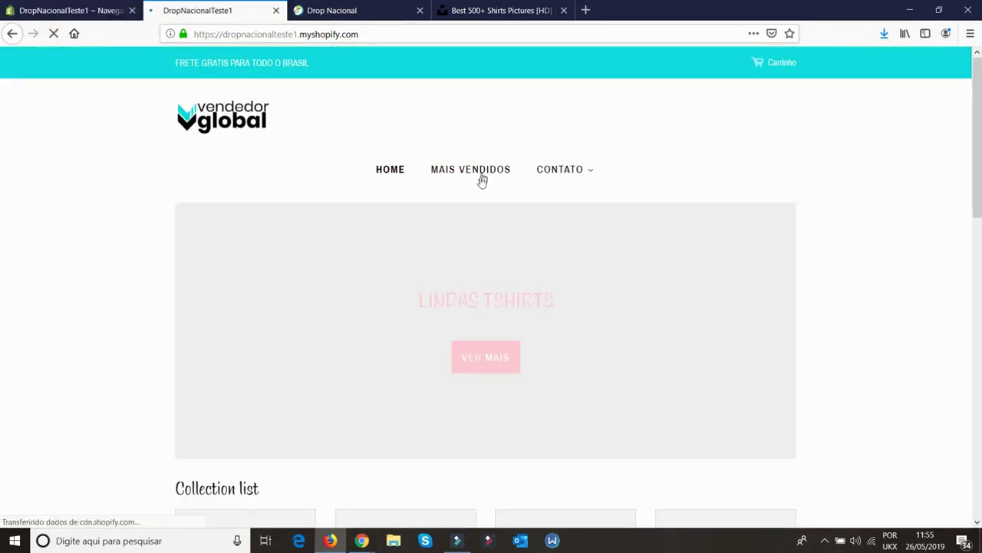
Nest Mais Vendidos under Sobre Nos, save, and check the two-level dropdown on the storefront
{"action": "mouse_move", "coordinate": [577, 170]}
{"action": "left_click", "coordinate": [69, 10]}
{"action": "left_click_drag", "start_coordinate": [275, 340], "coordinate": [326, 426]}
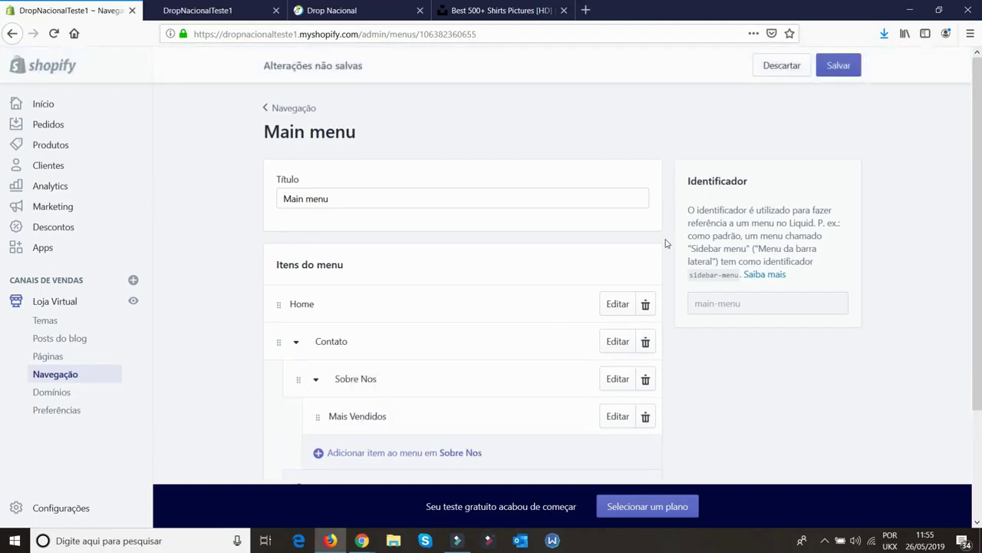
{"action": "left_click", "coordinate": [831, 72]}
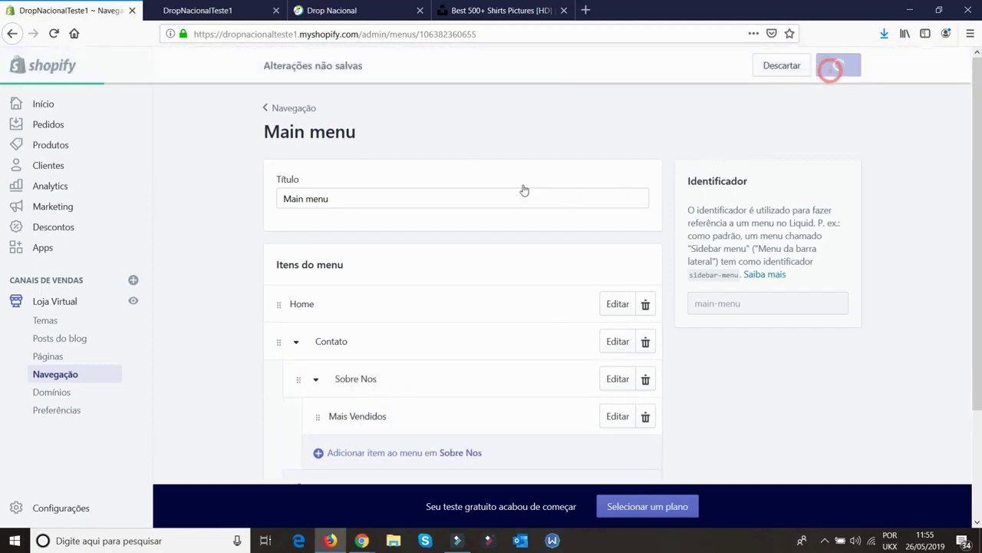
{"action": "left_click", "coordinate": [233, 7]}
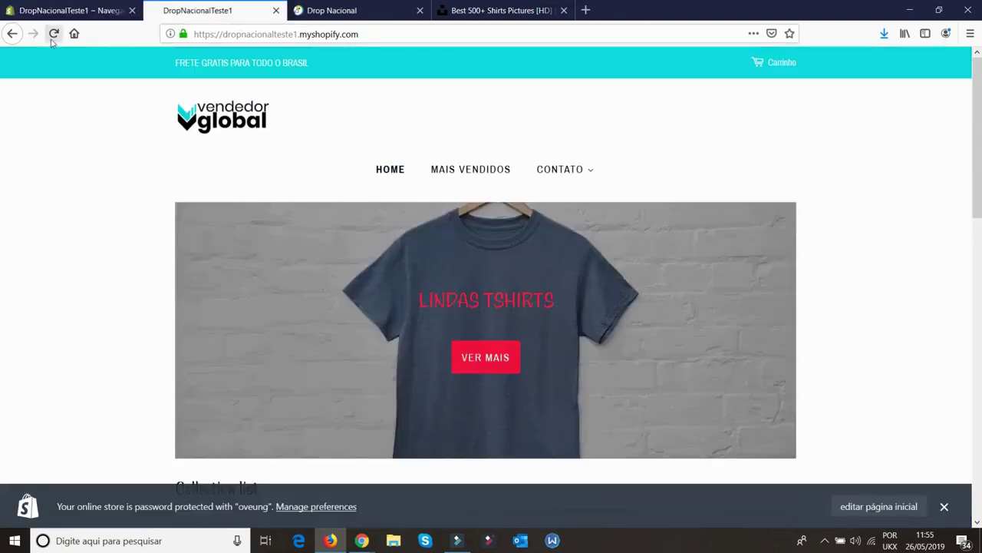
{"action": "left_click", "coordinate": [52, 37]}
{"action": "mouse_move", "coordinate": [530, 176]}
{"action": "mouse_move", "coordinate": [524, 193]}
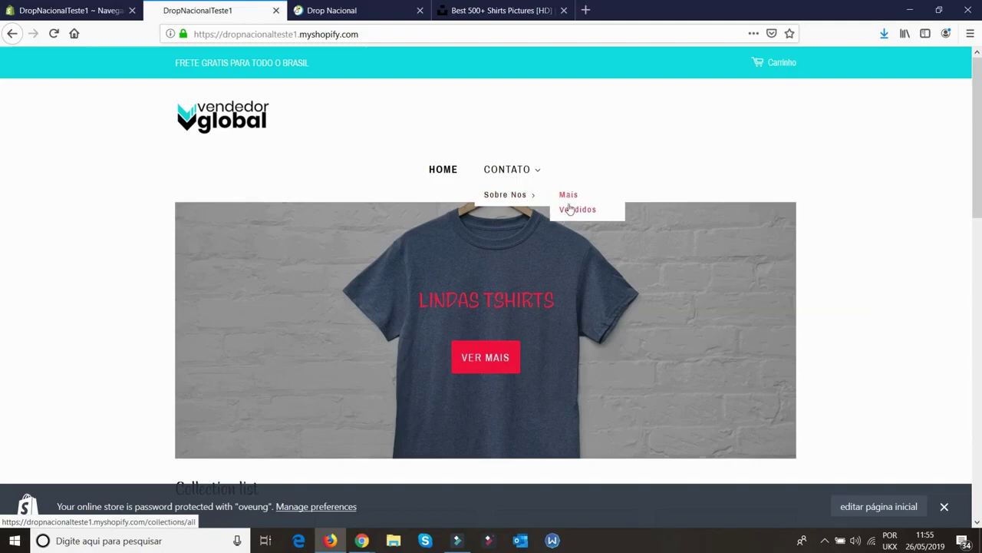
Drag Mais Vendidos out of Contato to a top-level spot below Home and save
{"action": "left_click", "coordinate": [98, 5]}
{"action": "left_click_drag", "start_coordinate": [294, 379], "coordinate": [274, 379]}
{"action": "left_click_drag", "start_coordinate": [314, 415], "coordinate": [292, 370]}
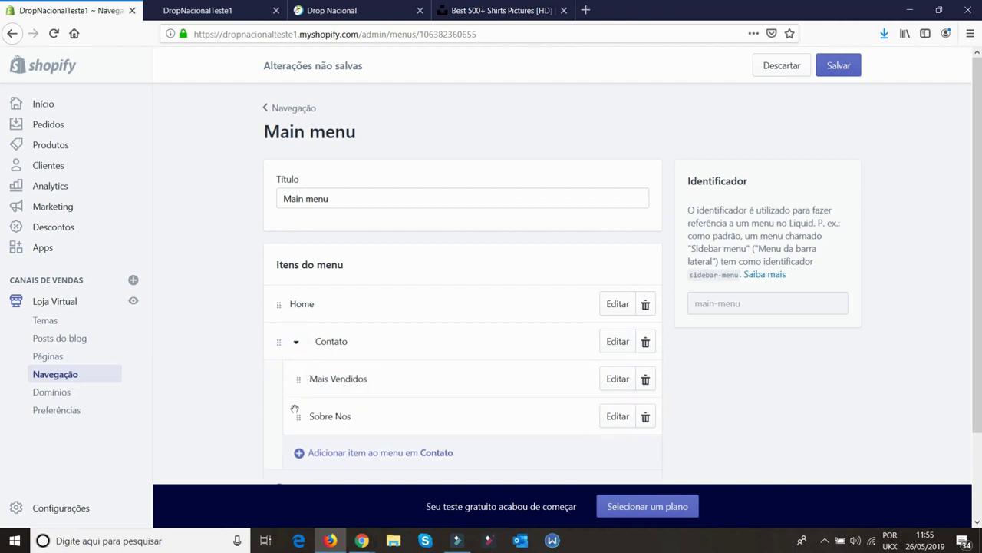
{"action": "left_click_drag", "start_coordinate": [299, 415], "coordinate": [251, 284]}
{"action": "left_click_drag", "start_coordinate": [295, 415], "coordinate": [281, 317]}
{"action": "left_click", "coordinate": [845, 69]}
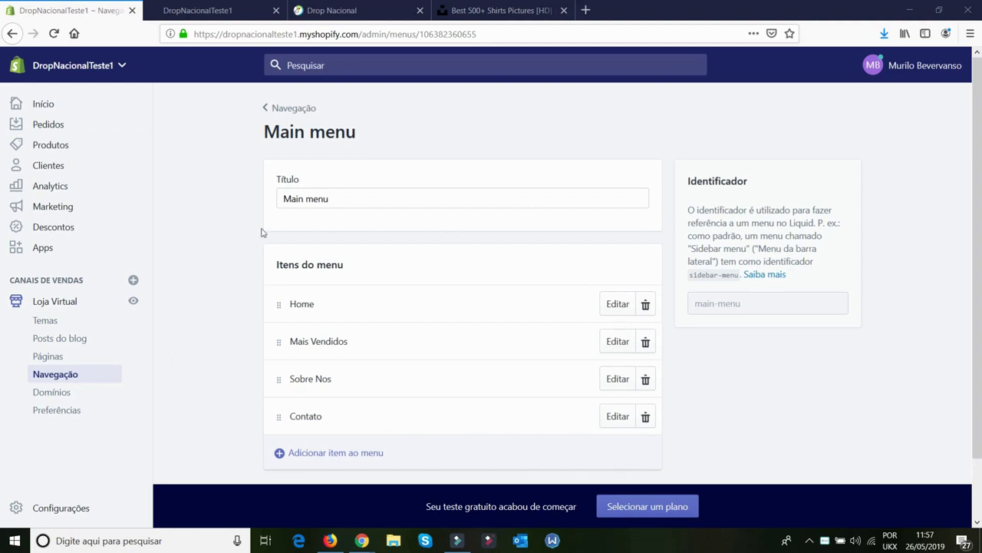
Search 'SHOPIFY GERADOR DE POLITICAS' in a new tab and open the return-policy generator result
{"action": "left_click", "coordinate": [586, 10]}
{"action": "type", "text": "SHOPIFY "}
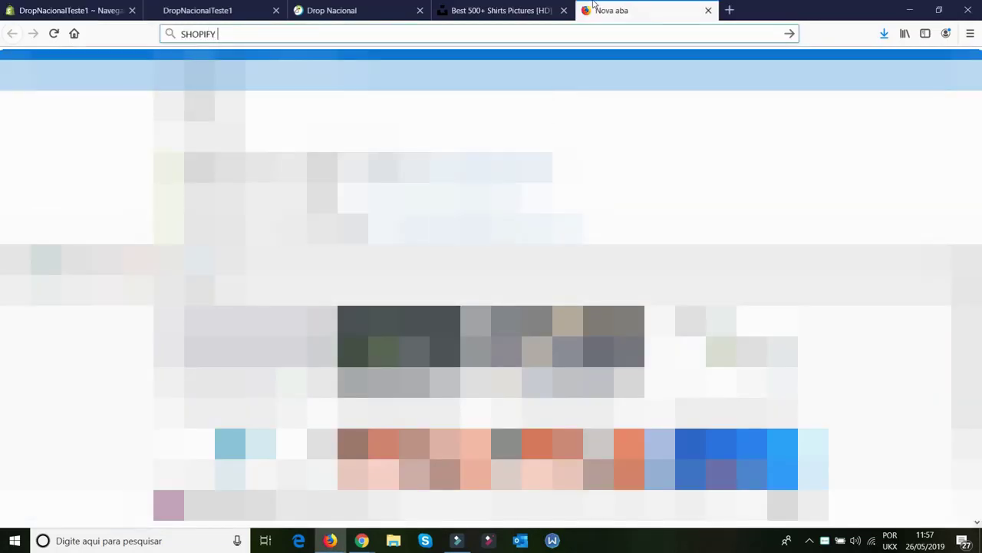
{"action": "type", "text": "GERADO"}
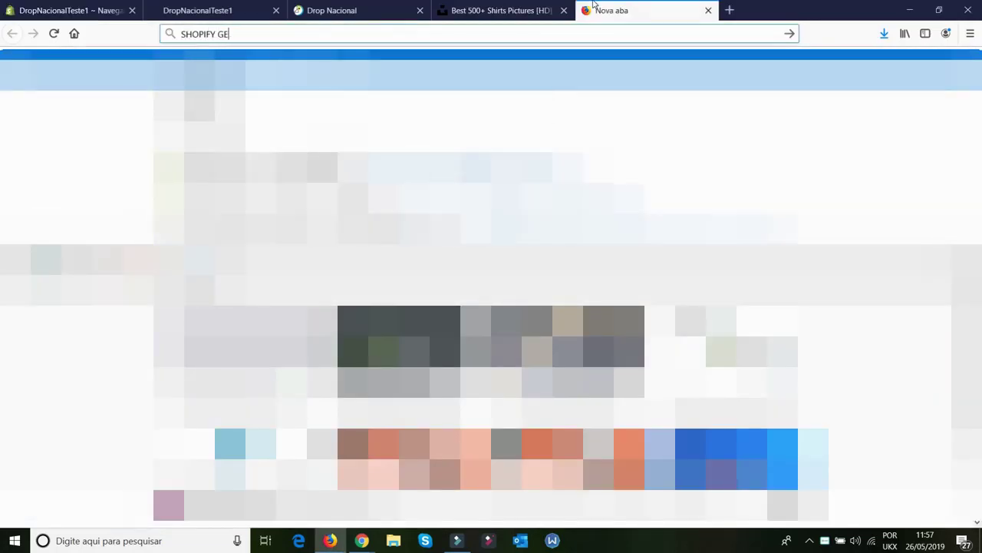
{"action": "key", "text": "BackSpace"}
{"action": "type", "text": "OR"}
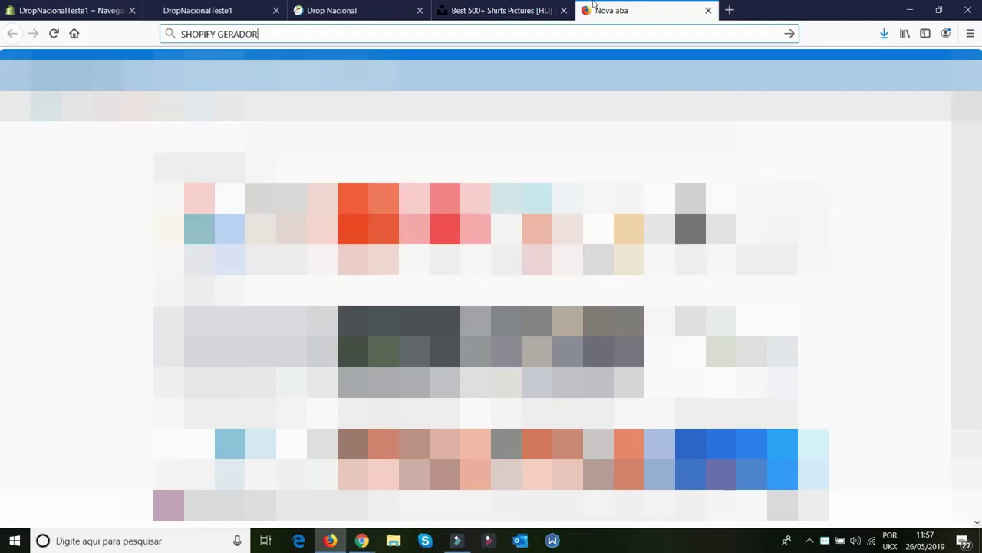
{"action": "type", "text": " DE POLITICAS"}
{"action": "key", "text": "Return"}
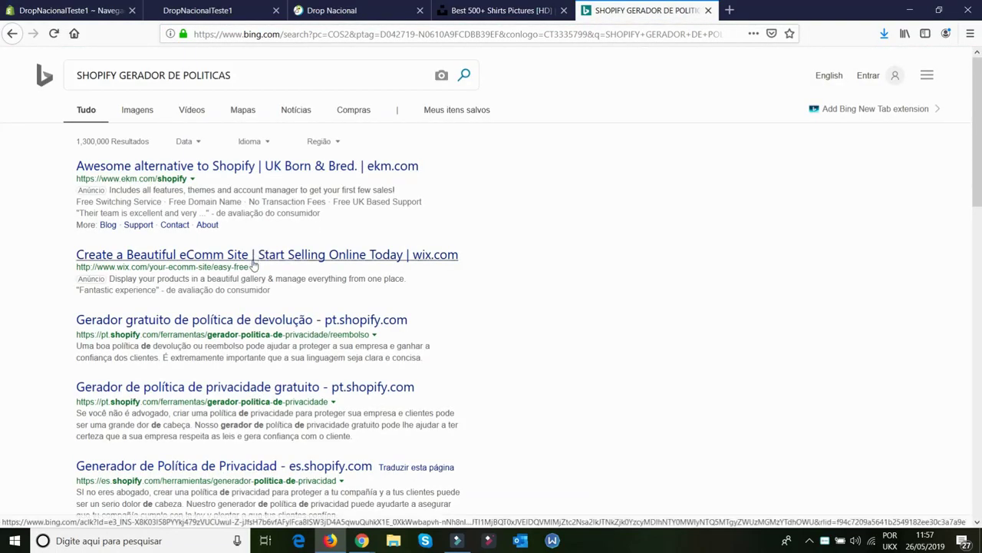
{"action": "left_click", "coordinate": [170, 323]}
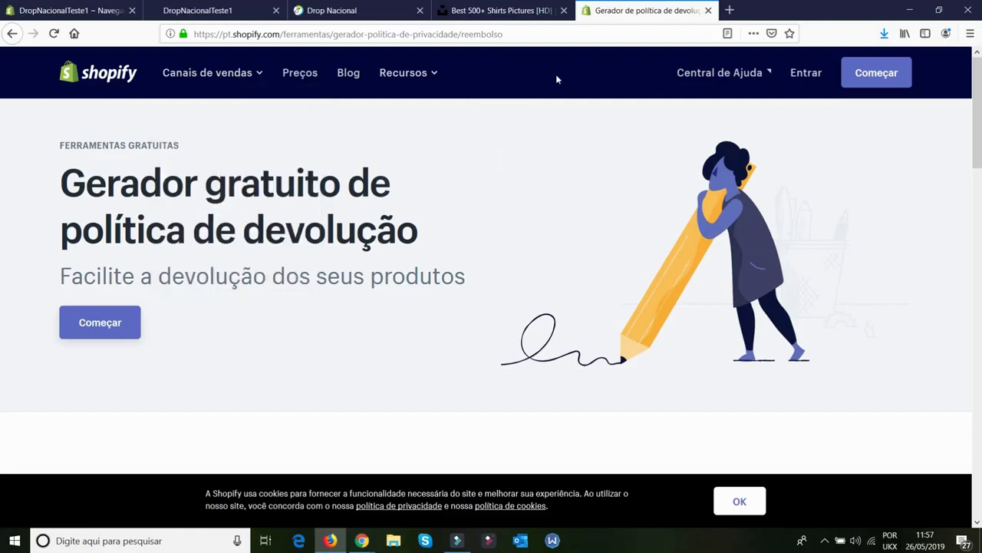
Open the privacy policy and terms of service generators in new tabs
{"action": "scroll", "coordinate": [453, 251], "scroll_direction": "down", "scroll_amount": 10}
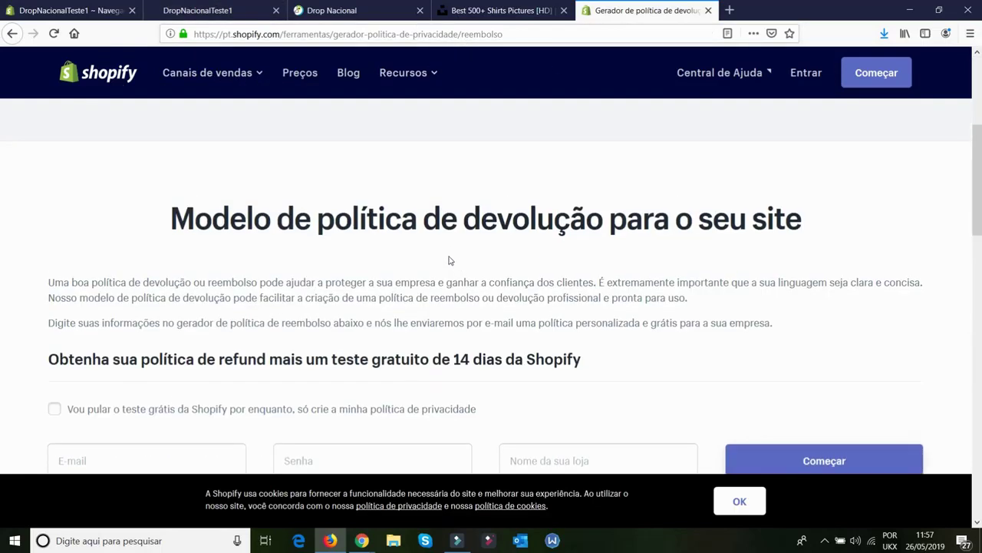
{"action": "scroll", "coordinate": [434, 279], "scroll_direction": "down", "scroll_amount": 2}
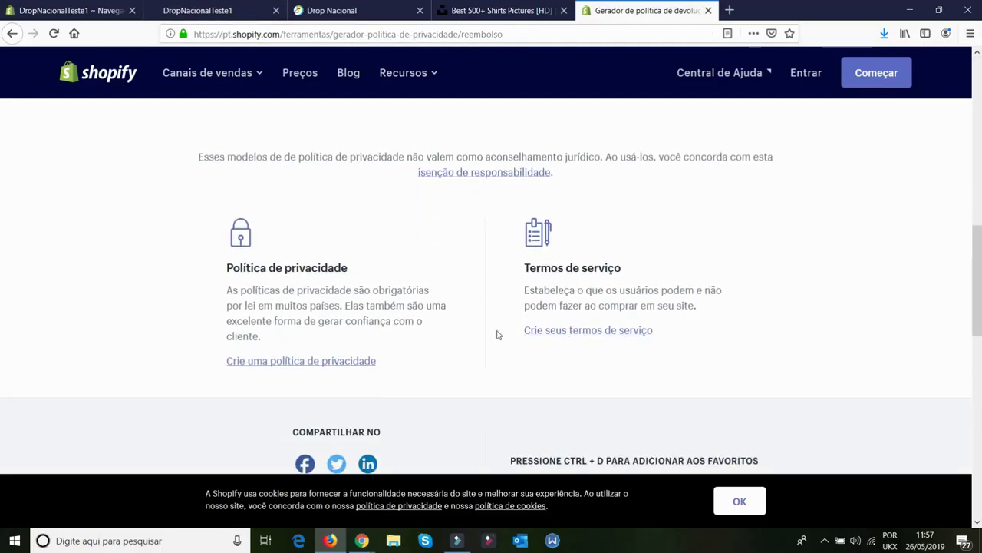
{"action": "left_click", "coordinate": [283, 364]}
{"action": "left_click", "coordinate": [299, 361]}
{"action": "right_click", "coordinate": [541, 336]}
{"action": "left_click", "coordinate": [549, 343]}
Browse the privacy policy and terms generator pages, dismissing the cookie notice
{"action": "left_click", "coordinate": [695, 8]}
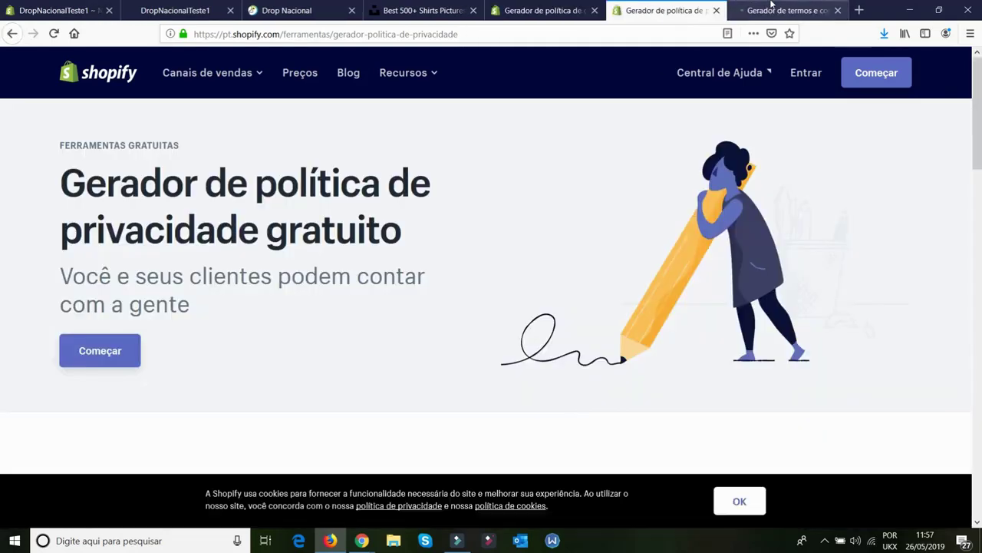
{"action": "scroll", "coordinate": [725, 498], "scroll_direction": "down", "scroll_amount": 5}
{"action": "left_click", "coordinate": [729, 501]}
{"action": "scroll", "coordinate": [607, 353], "scroll_direction": "down", "scroll_amount": 3}
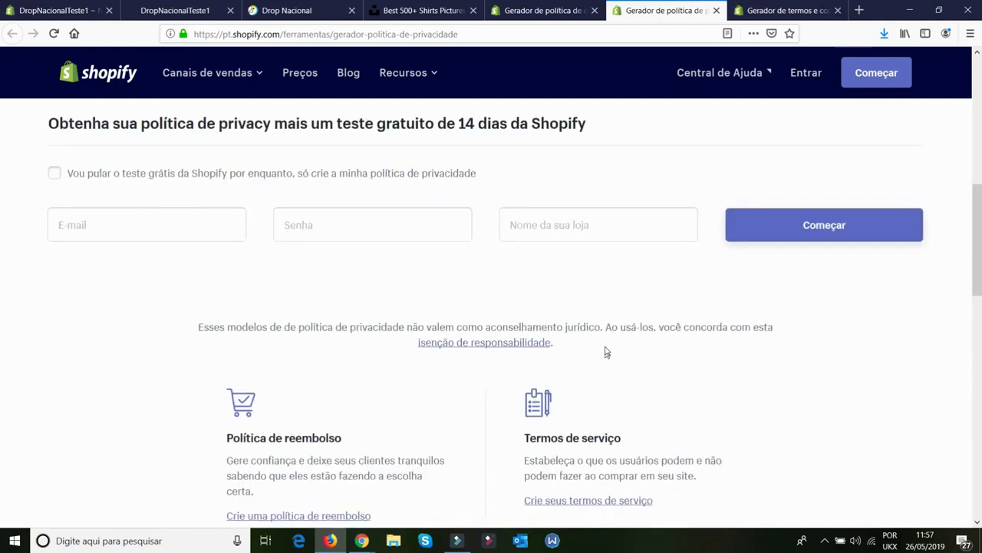
{"action": "scroll", "coordinate": [671, 169], "scroll_direction": "up", "scroll_amount": 5}
{"action": "left_click", "coordinate": [764, 6]}
{"action": "scroll", "coordinate": [485, 264], "scroll_direction": "down", "scroll_amount": 5}
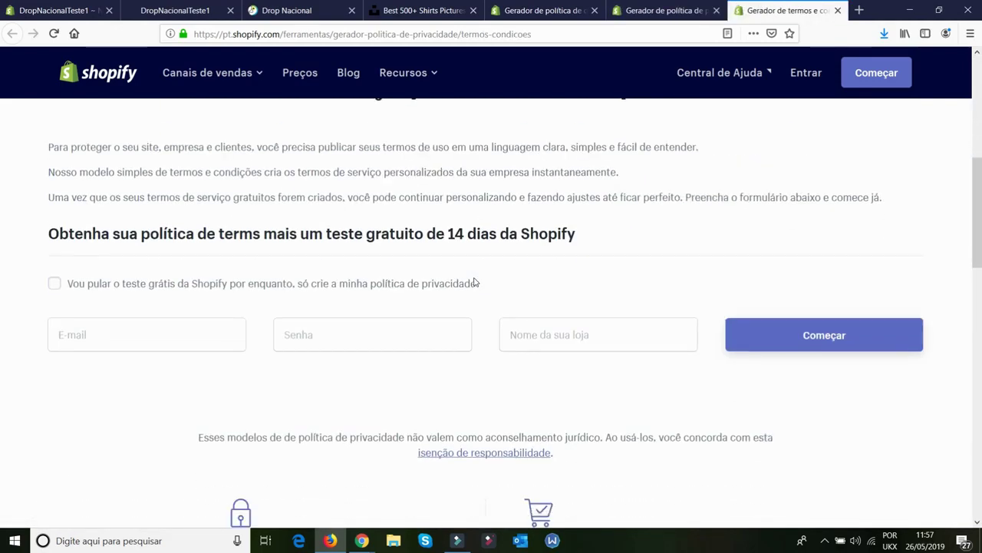
Close all the generator tabs and return to the store admin menu page
{"action": "left_click", "coordinate": [568, 10]}
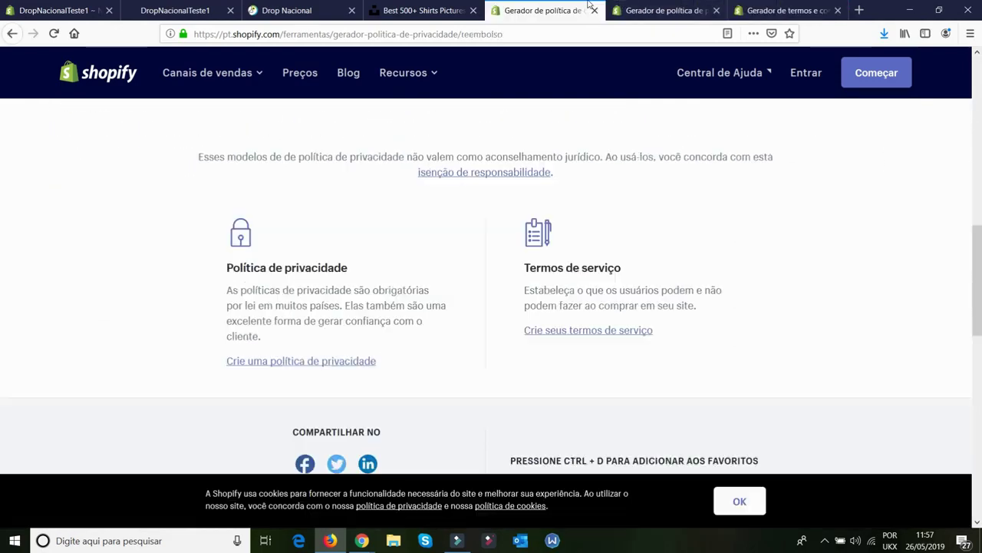
{"action": "left_click", "coordinate": [595, 10]}
{"action": "left_click", "coordinate": [595, 10]}
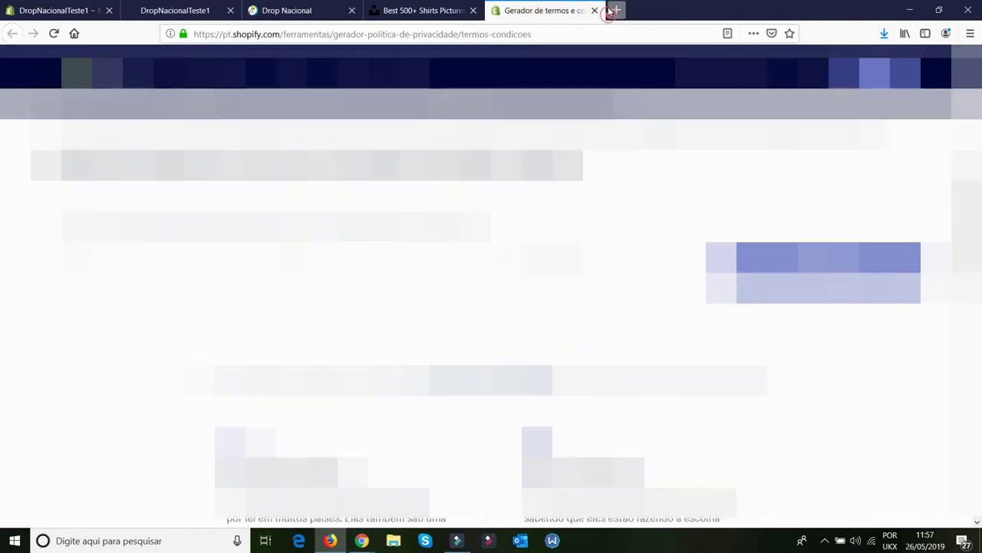
{"action": "left_click", "coordinate": [612, 11]}
{"action": "left_click", "coordinate": [697, 11]}
{"action": "left_click", "coordinate": [697, 11]}
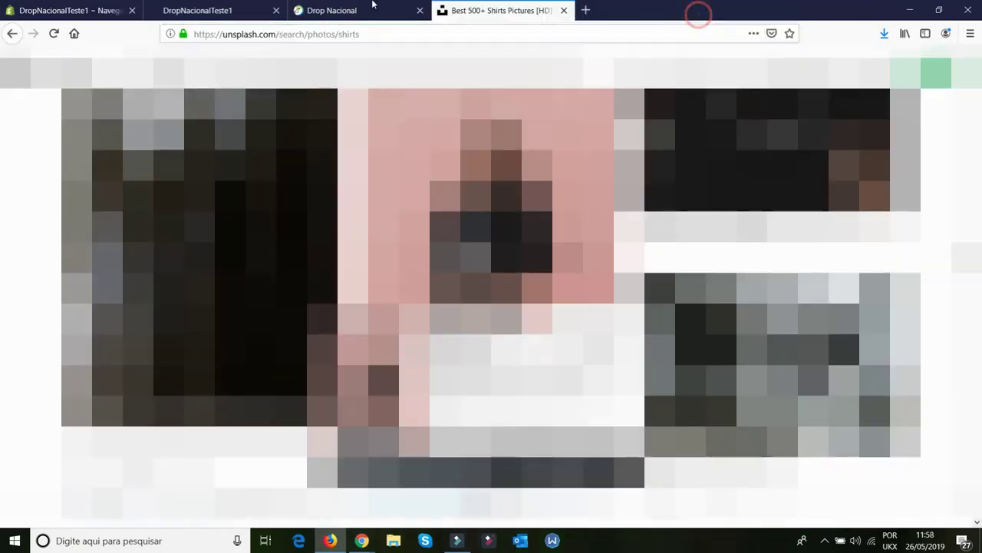
{"action": "left_click", "coordinate": [64, 6]}
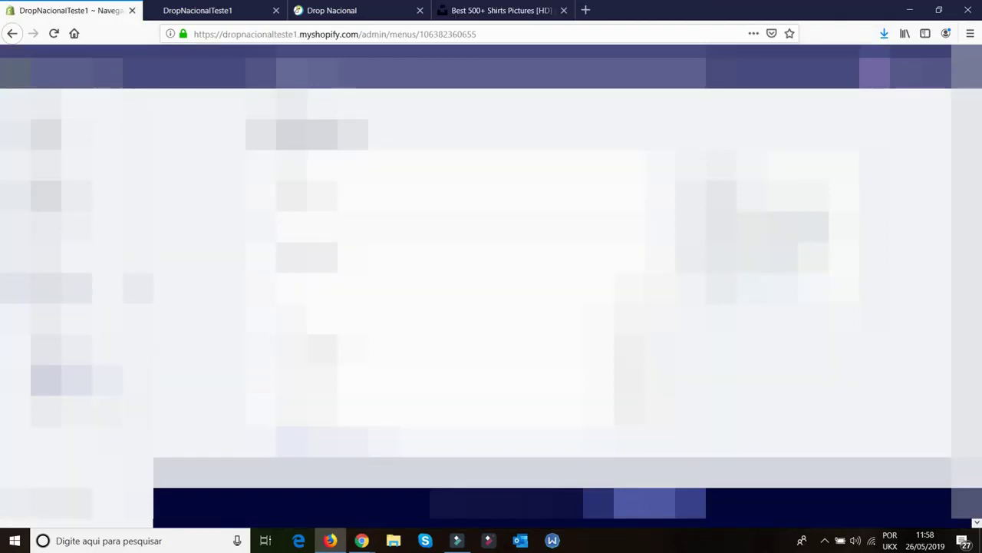
Open Configurações > Legal and click into the empty privacy policy box
{"action": "left_click", "coordinate": [68, 508]}
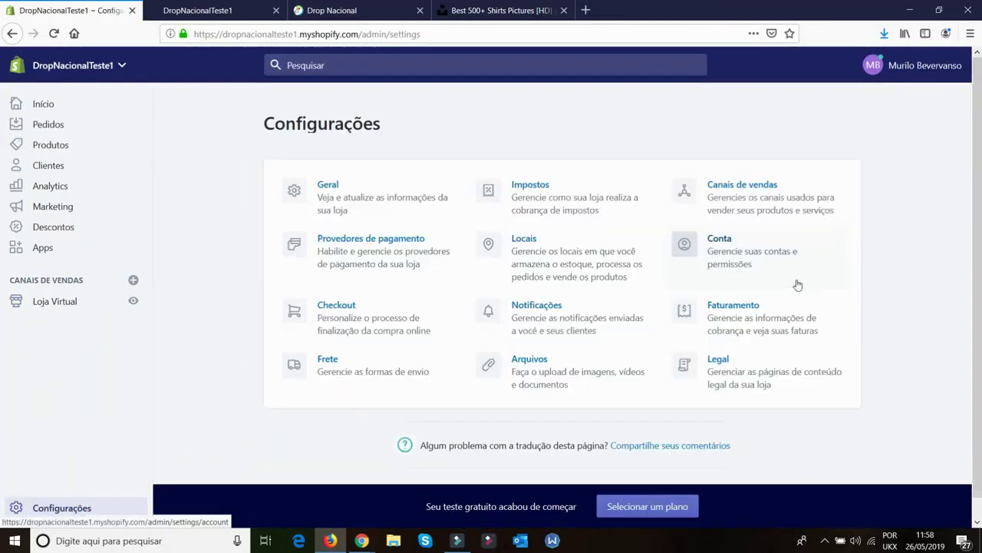
{"action": "left_click", "coordinate": [716, 360]}
{"action": "scroll", "coordinate": [775, 293], "scroll_direction": "down", "scroll_amount": 3}
{"action": "left_click", "coordinate": [652, 336]}
{"action": "scroll", "coordinate": [795, 321], "scroll_direction": "down", "scroll_amount": 3}
{"action": "scroll", "coordinate": [768, 330], "scroll_direction": "down", "scroll_amount": 2}
Click into the empty terms of service and shipping policy boxes
{"action": "left_click", "coordinate": [737, 300]}
{"action": "scroll", "coordinate": [668, 323], "scroll_direction": "down", "scroll_amount": 3}
{"action": "left_click", "coordinate": [624, 345]}
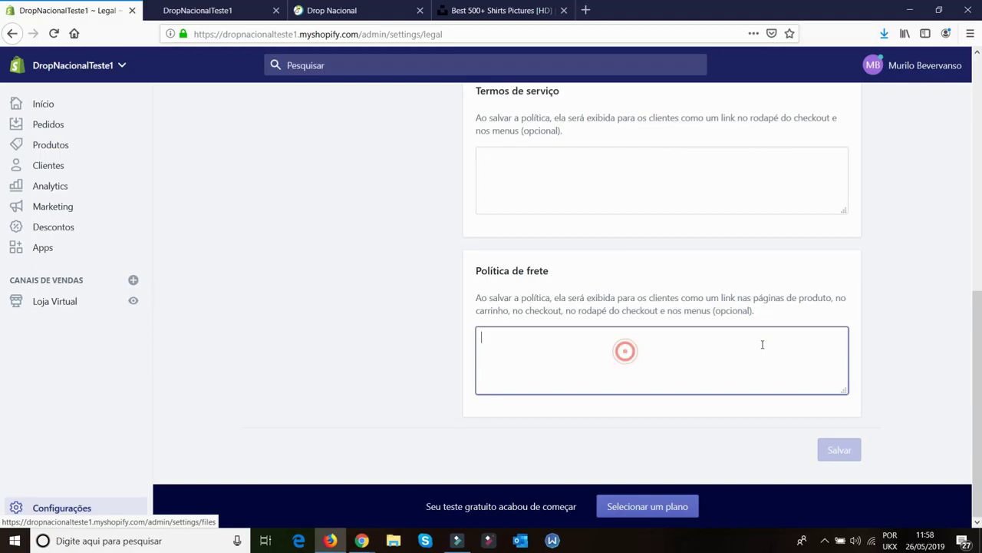
{"action": "scroll", "coordinate": [763, 346], "scroll_direction": "up", "scroll_amount": 8}
{"action": "scroll", "coordinate": [760, 349], "scroll_direction": "down", "scroll_amount": 5}
{"action": "scroll", "coordinate": [756, 350], "scroll_direction": "down", "scroll_amount": 2}
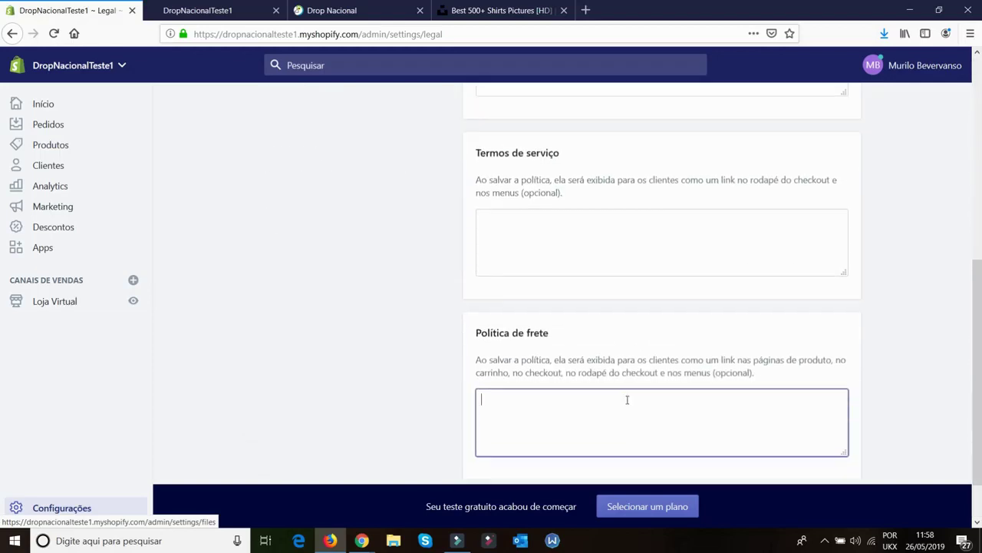
{"action": "left_click", "coordinate": [614, 406]}
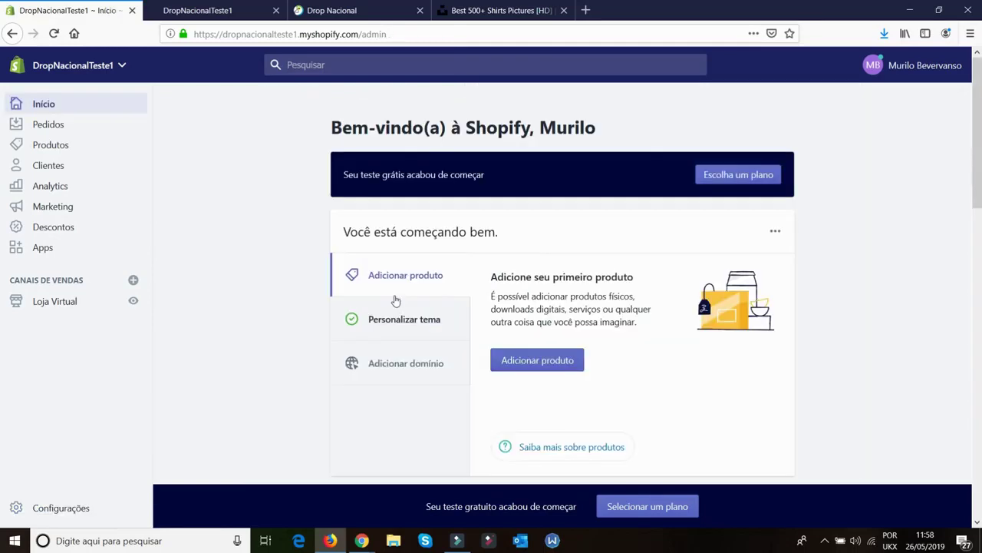
Start a new product from Todos os produtos and title it 'Produto Teste'
{"action": "left_click", "coordinate": [54, 301]}
{"action": "left_click", "coordinate": [61, 146]}
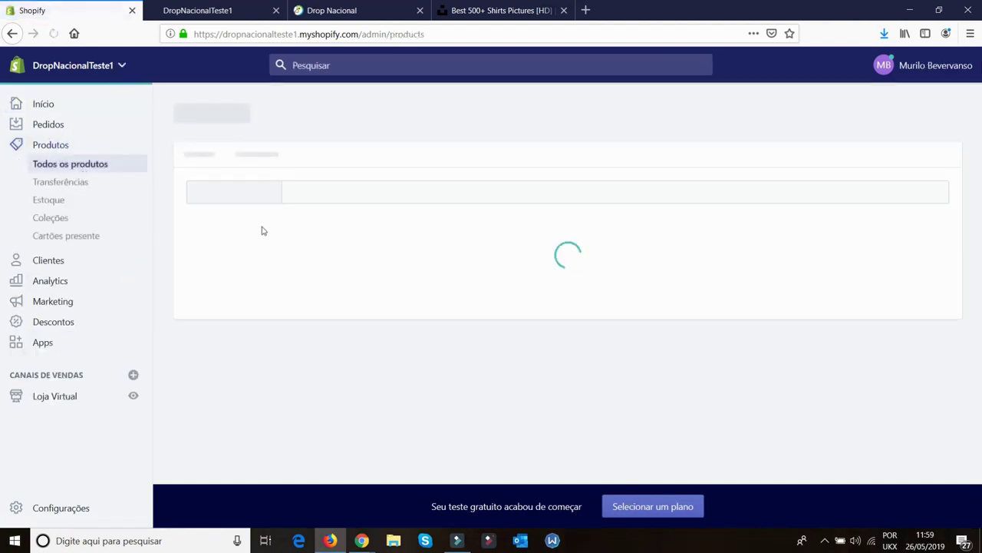
{"action": "left_click", "coordinate": [322, 381]}
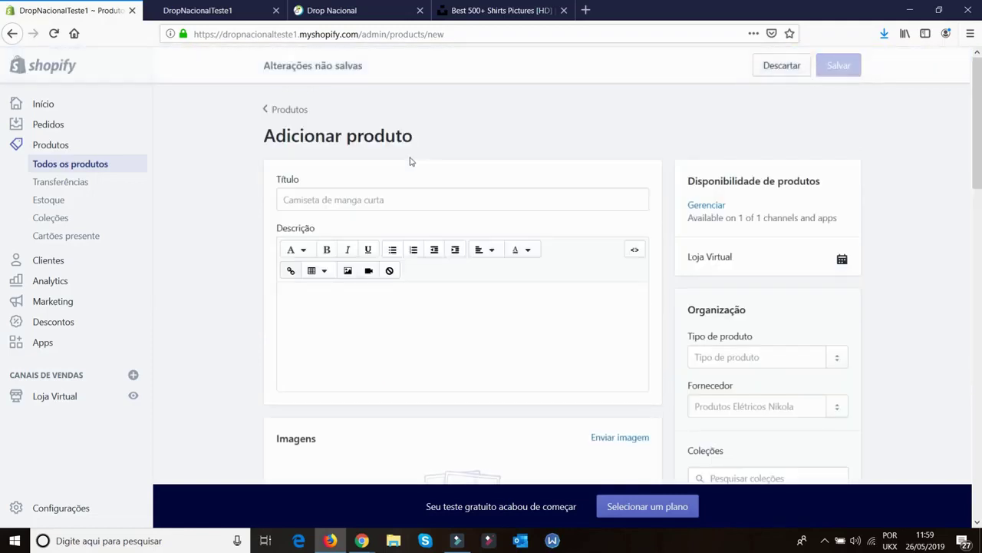
{"action": "left_click", "coordinate": [402, 199]}
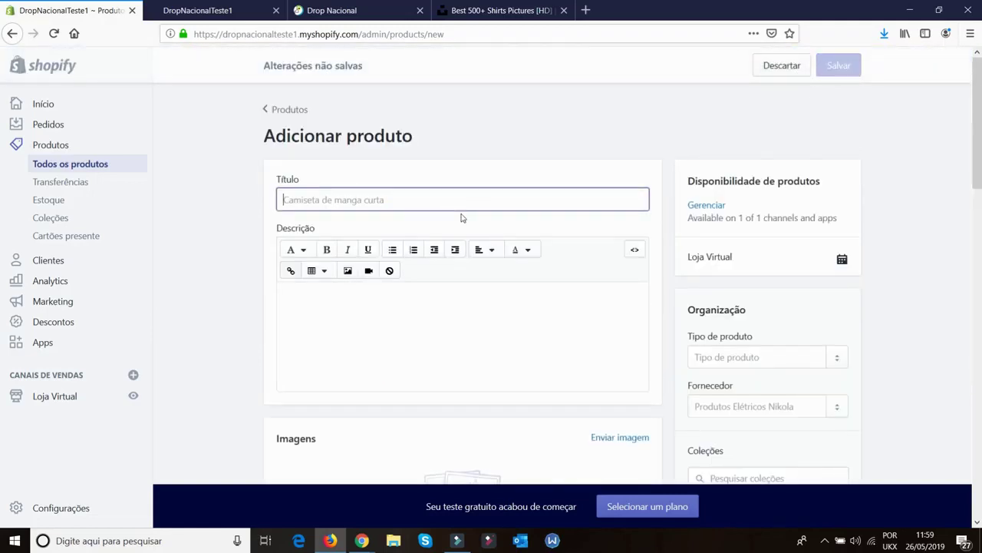
{"action": "type", "text": "pRODUTO"}
{"action": "key", "text": "BackSpace"}
{"action": "key", "text": "BackSpace"}
{"action": "key", "text": "BackSpace"}
{"action": "key", "text": "BackSpace"}
{"action": "key", "text": "BackSpace"}
{"action": "key", "text": "BackSpace"}
{"action": "key", "text": "BackSpace"}
{"action": "type", "text": "Produto Te"}
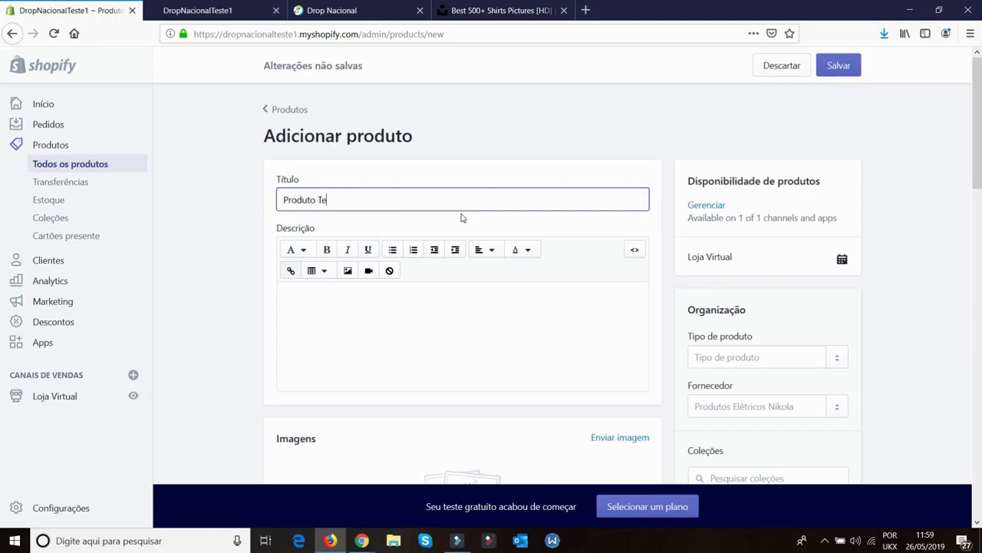
Enter the product description 'Teste Teste Teste'
{"action": "left_click", "coordinate": [441, 287]}
{"action": "type", "text": "TRs"}
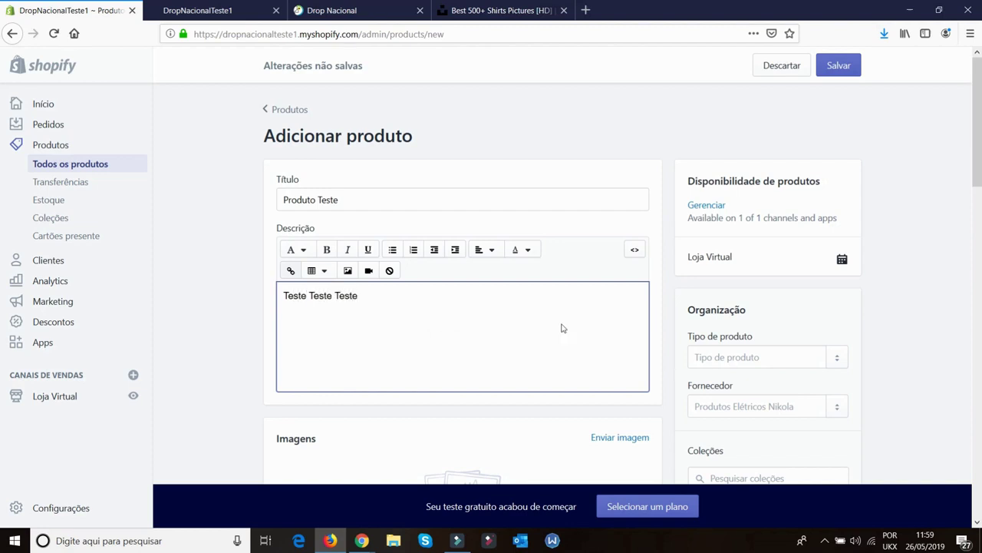
{"action": "scroll", "coordinate": [583, 314], "scroll_direction": "down", "scroll_amount": 3}
{"action": "scroll", "coordinate": [520, 285], "scroll_direction": "up", "scroll_amount": 3}
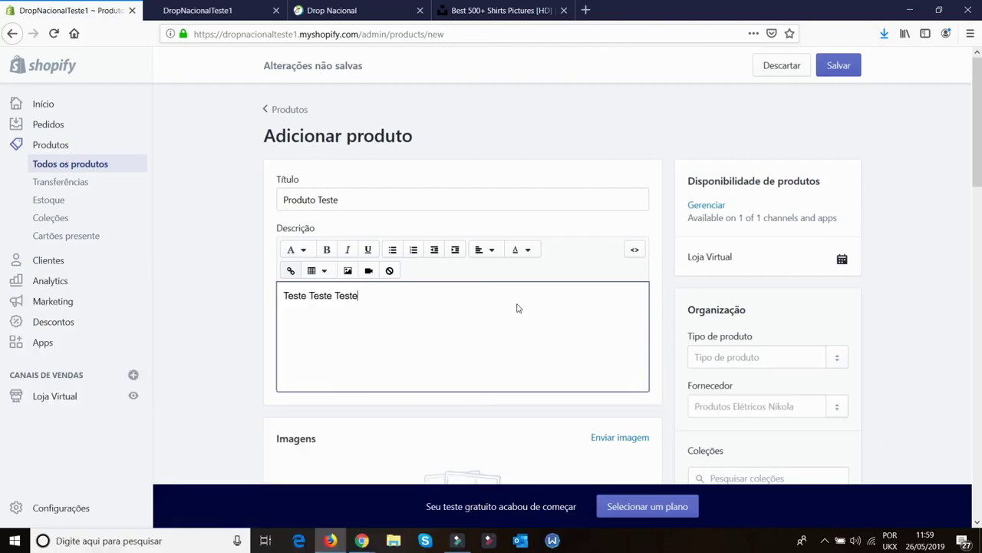
Add the emoji product image and set the price to R$ 10,00
{"action": "scroll", "coordinate": [578, 253], "scroll_direction": "down", "scroll_amount": 3}
{"action": "left_click", "coordinate": [470, 324]}
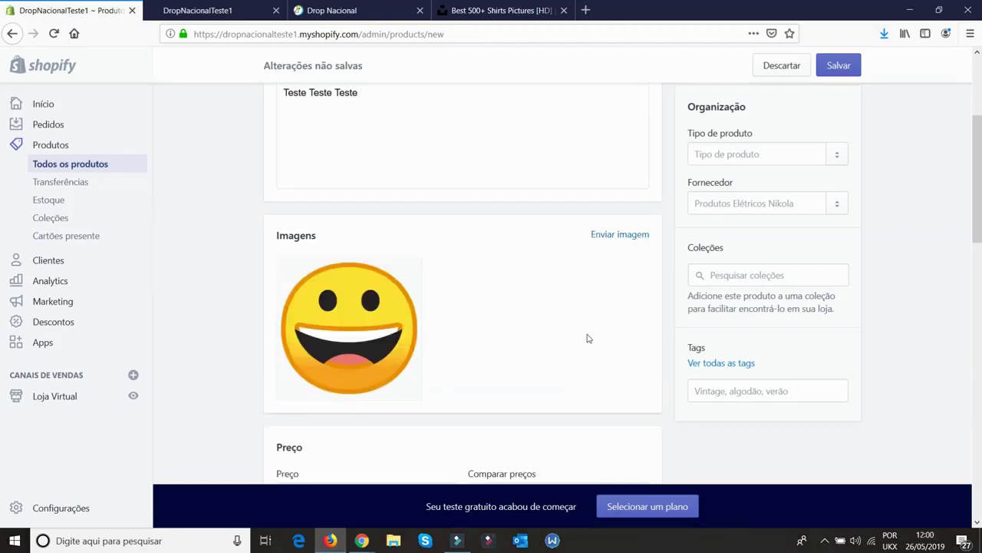
{"action": "scroll", "coordinate": [587, 339], "scroll_direction": "down", "scroll_amount": 4}
{"action": "left_click", "coordinate": [297, 224]}
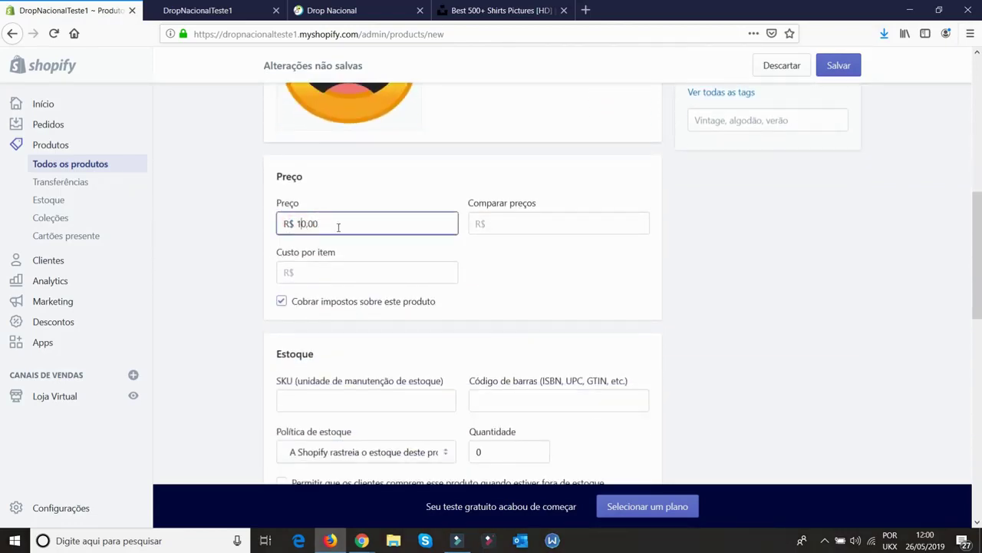
{"action": "left_click", "coordinate": [462, 236]}
Set the compare-at price to R$ 30,00 and the cost per item to R$ 1,00
{"action": "left_click", "coordinate": [544, 223]}
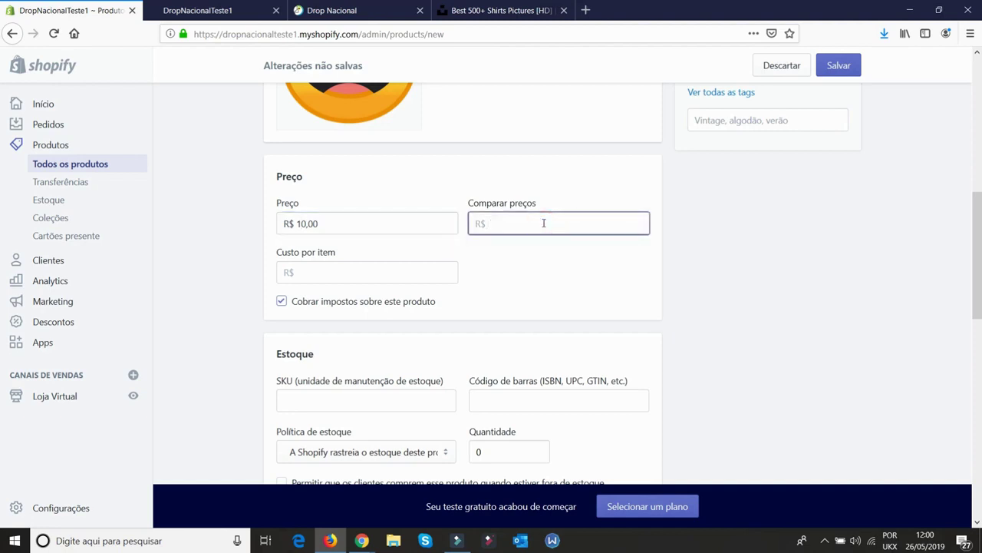
{"action": "left_click", "coordinate": [532, 241]}
{"action": "left_click", "coordinate": [401, 269]}
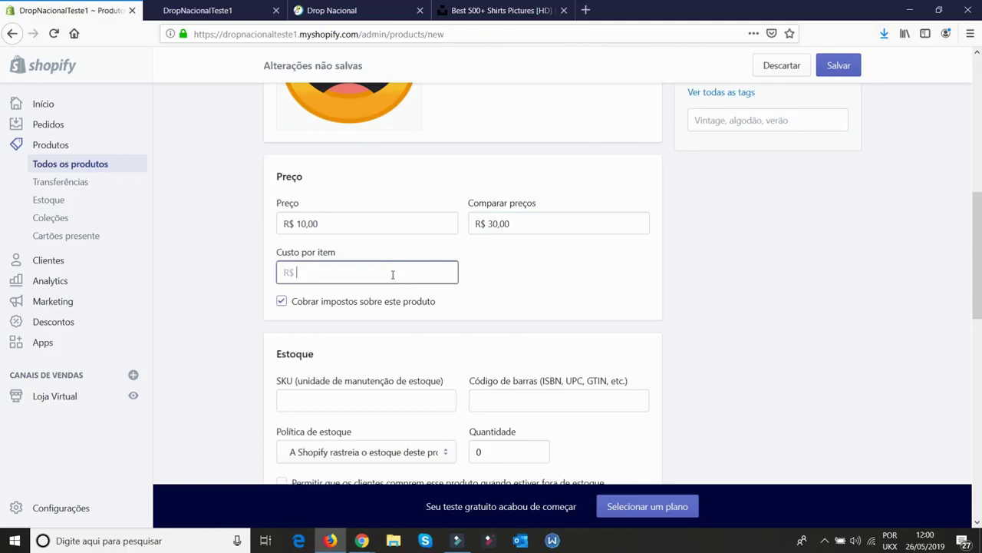
{"action": "type", "text": "1"}
{"action": "left_click", "coordinate": [519, 250]}
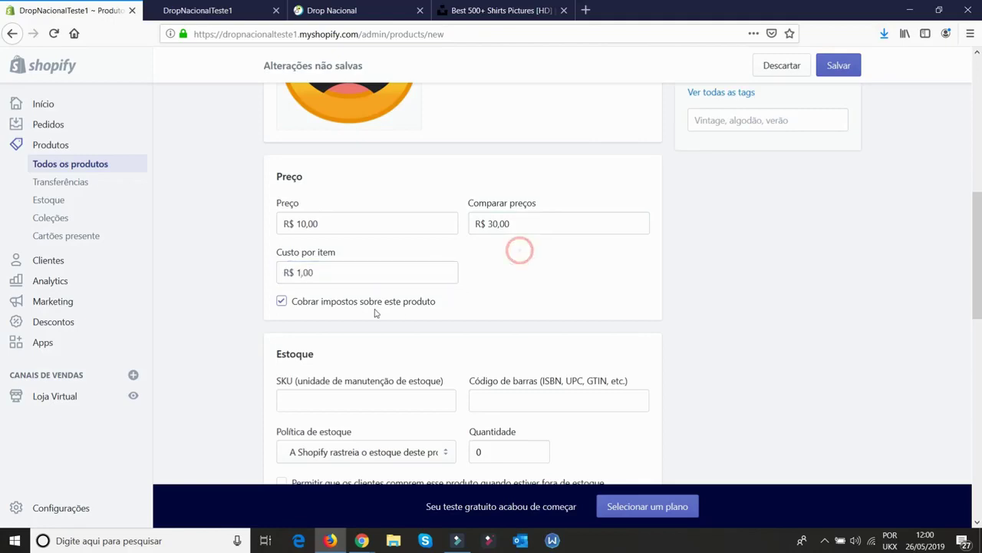
Turn off tax charging for the product
{"action": "left_click", "coordinate": [281, 301]}
{"action": "scroll", "coordinate": [366, 279], "scroll_direction": "down", "scroll_amount": 2}
{"action": "left_click", "coordinate": [368, 266]}
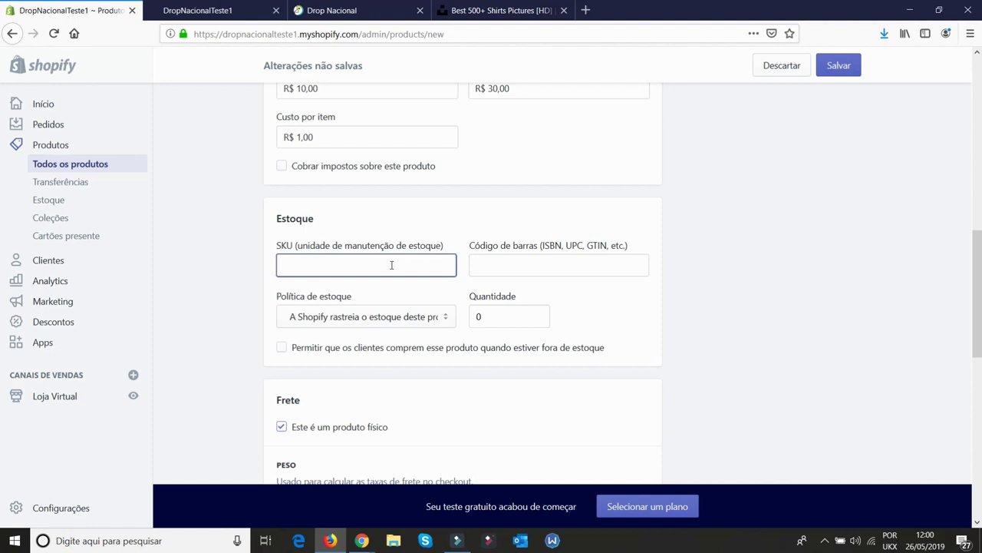
Set the SKU to PRODUT1 and the stock quantity to 1
{"action": "type", "text": "PRODUT1"}
{"action": "key", "text": "Tab"}
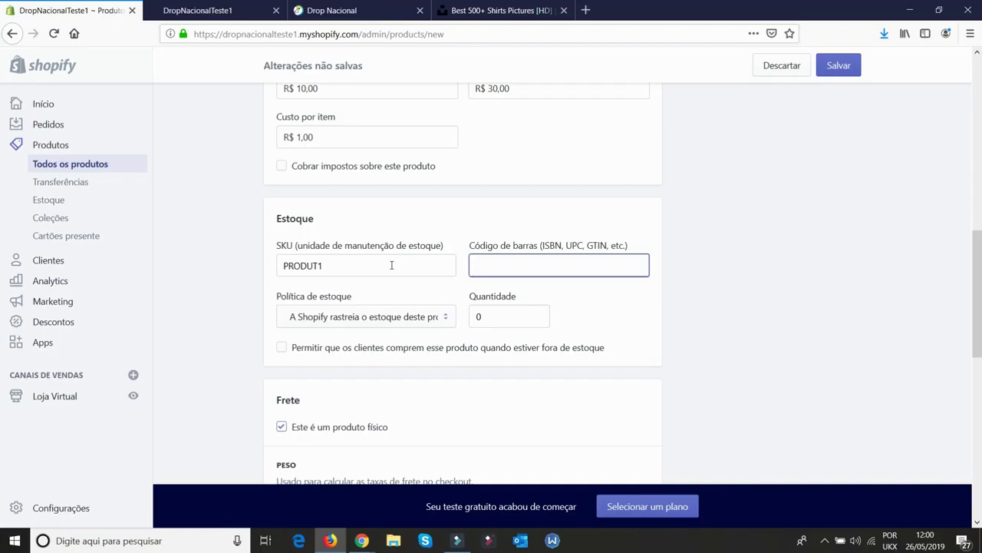
{"action": "double_click", "coordinate": [499, 246]}
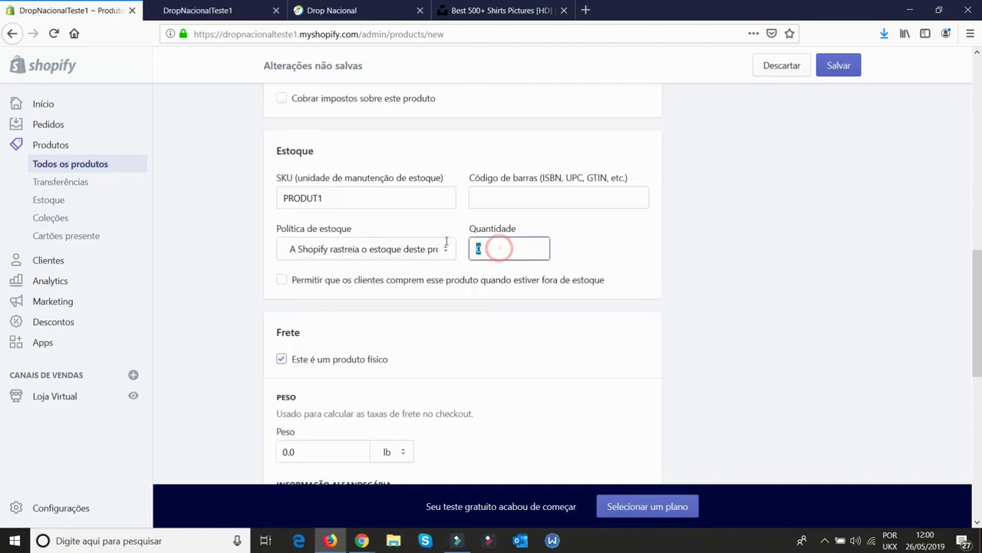
{"action": "type", "text": "1"}
{"action": "left_click", "coordinate": [691, 307]}
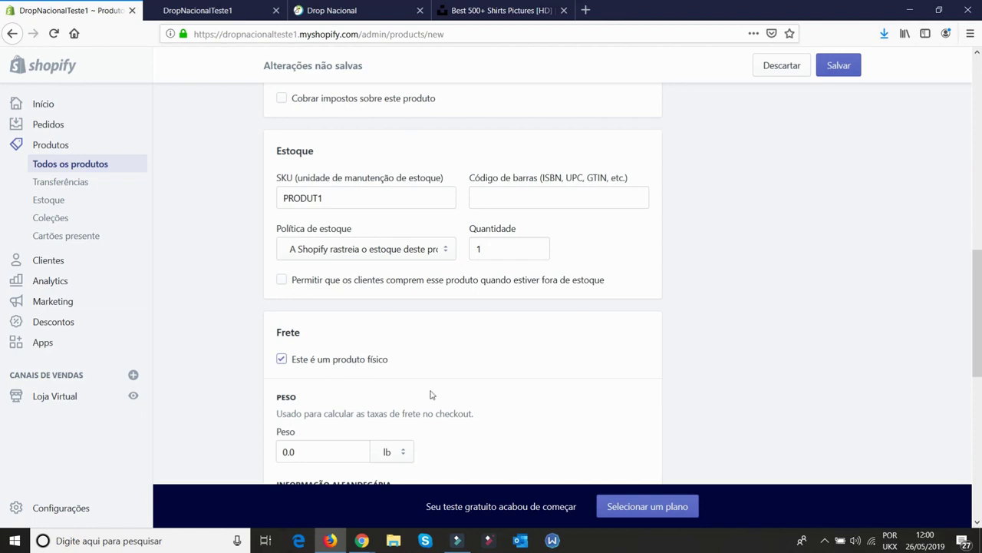
Set the shipping weight to 100.0 g, using grams as the unit
{"action": "scroll", "coordinate": [431, 394], "scroll_direction": "down", "scroll_amount": 3}
{"action": "left_click_drag", "start_coordinate": [314, 315], "coordinate": [241, 320]}
{"action": "left_click", "coordinate": [399, 316]}
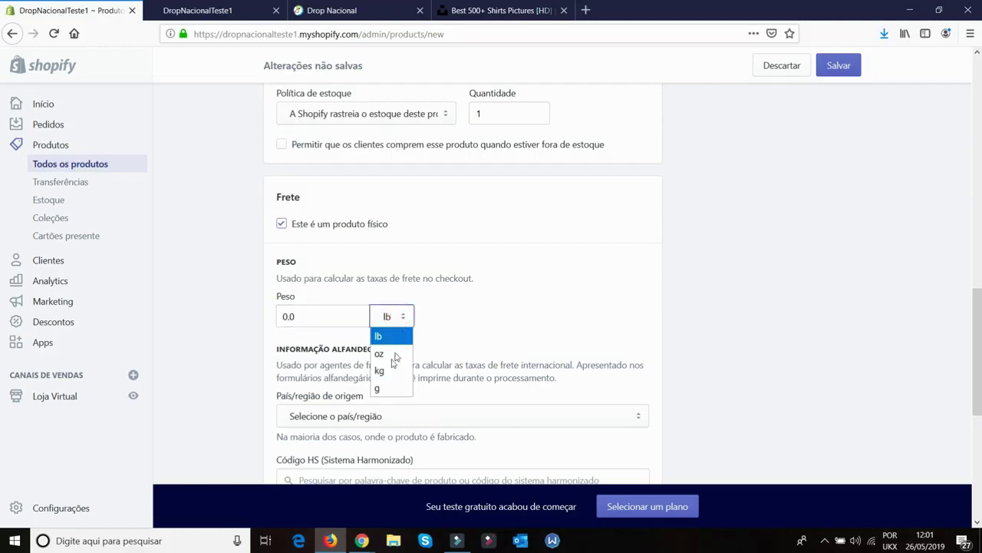
{"action": "left_click", "coordinate": [391, 369]}
{"action": "left_click", "coordinate": [395, 316]}
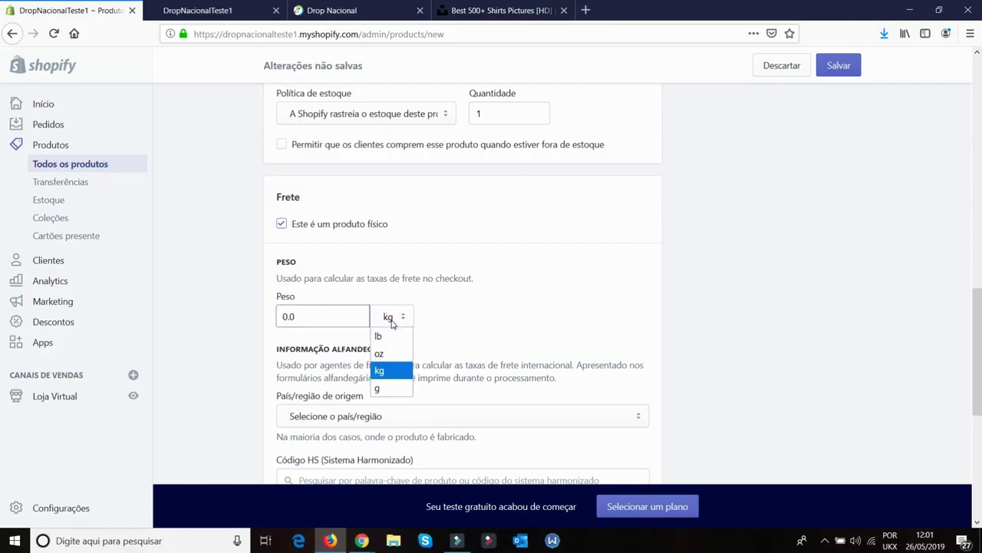
{"action": "left_click", "coordinate": [393, 381]}
{"action": "left_click", "coordinate": [285, 316]}
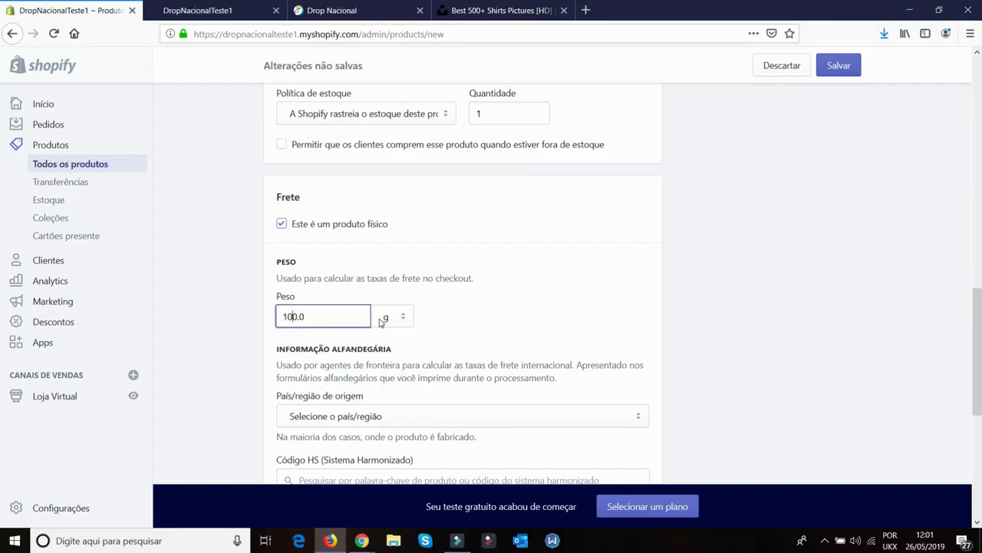
{"action": "left_click", "coordinate": [605, 315]}
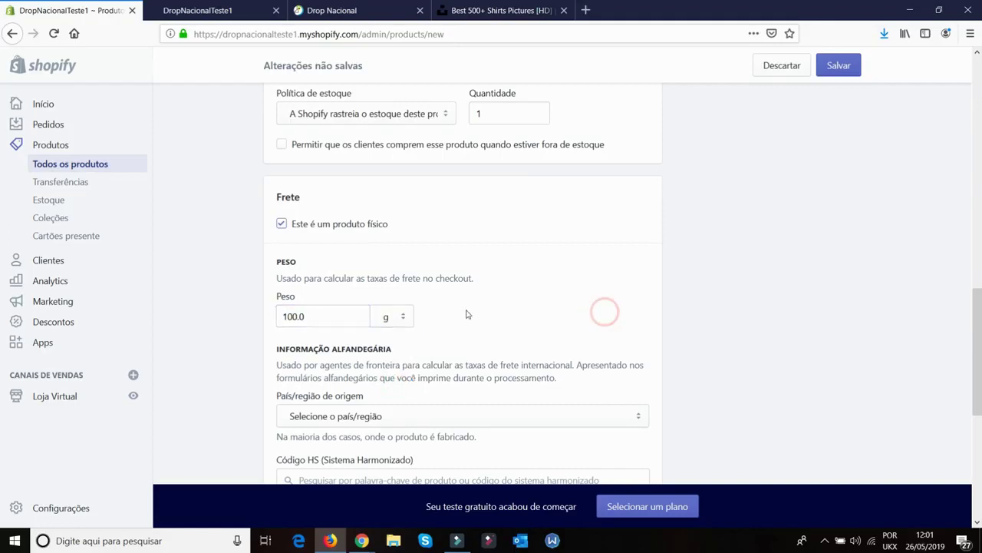
{"action": "scroll", "coordinate": [465, 314], "scroll_direction": "down", "scroll_amount": 3}
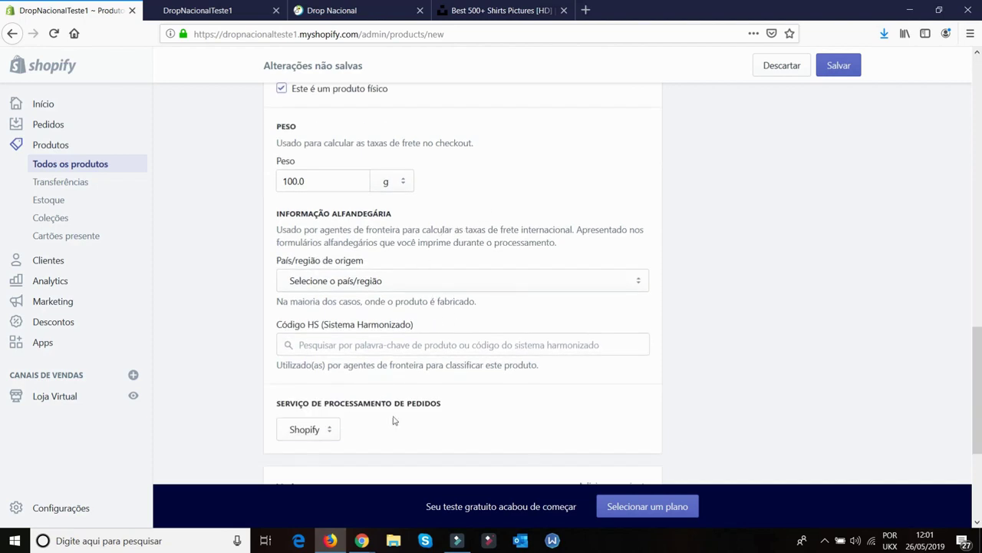
Review the fulfillment service options, keeping Shopify selected
{"action": "scroll", "coordinate": [482, 321], "scroll_direction": "down", "scroll_amount": 3}
{"action": "left_click", "coordinate": [313, 299]}
{"action": "left_click", "coordinate": [375, 303]}
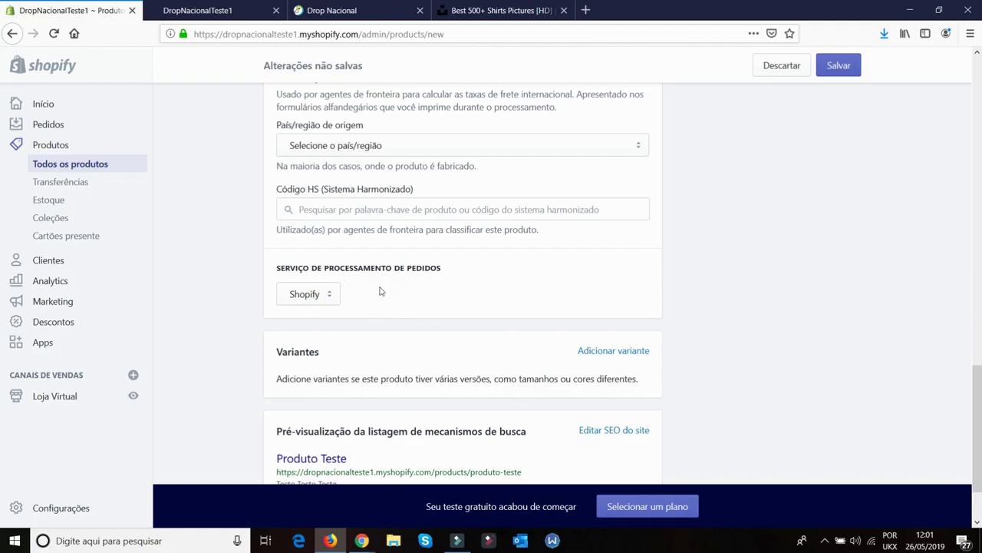
Start a Tamanho variant, cancel it, and save Produto Teste without variants
{"action": "scroll", "coordinate": [645, 276], "scroll_direction": "down", "scroll_amount": 2}
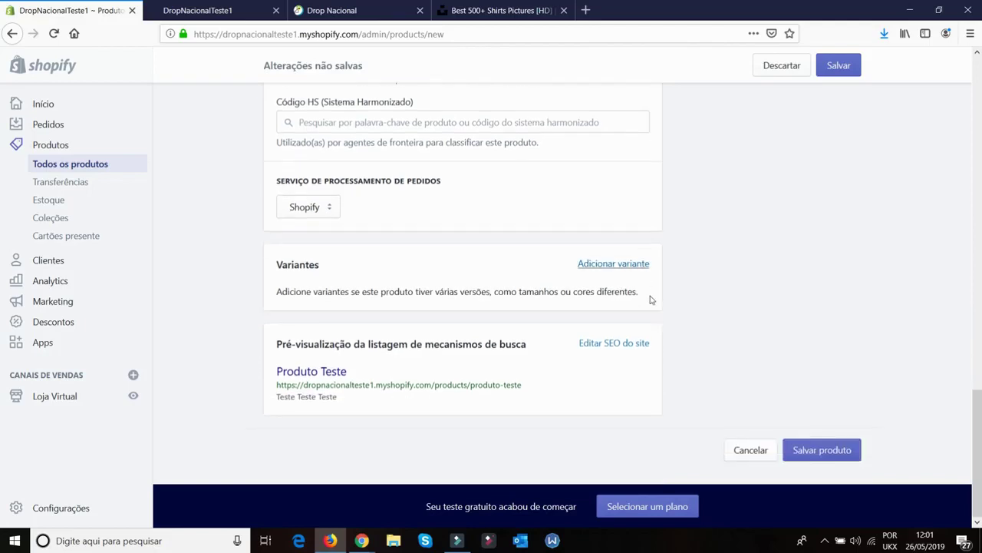
{"action": "left_click", "coordinate": [605, 266]}
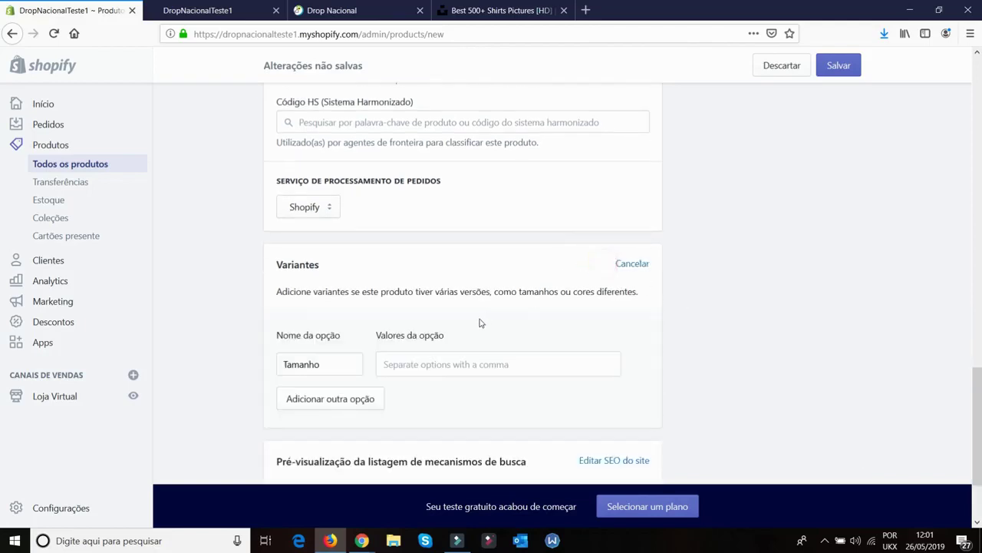
{"action": "double_click", "coordinate": [327, 362]}
{"action": "left_click", "coordinate": [328, 363]}
{"action": "left_click", "coordinate": [632, 264]}
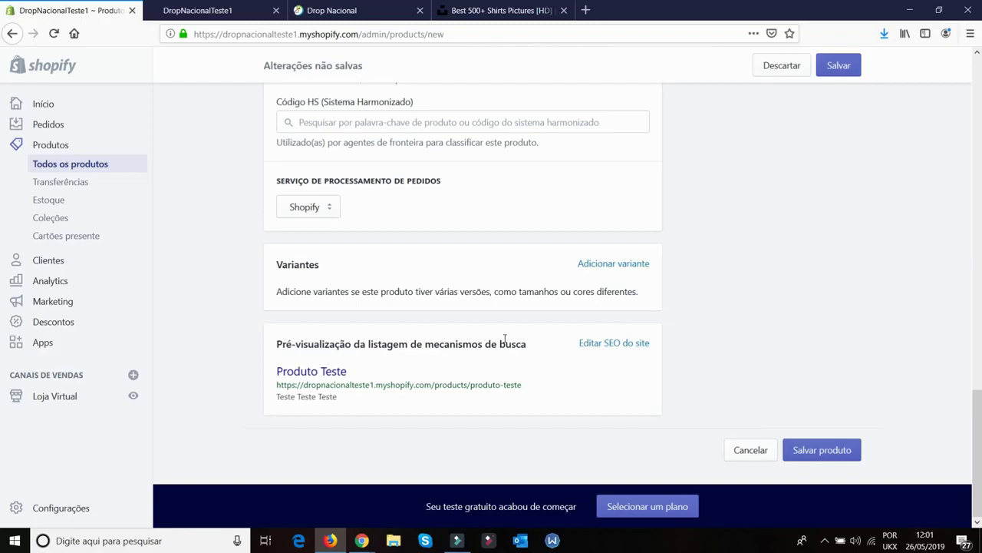
{"action": "scroll", "coordinate": [504, 339], "scroll_direction": "up", "scroll_amount": 10}
{"action": "left_click", "coordinate": [839, 65]}
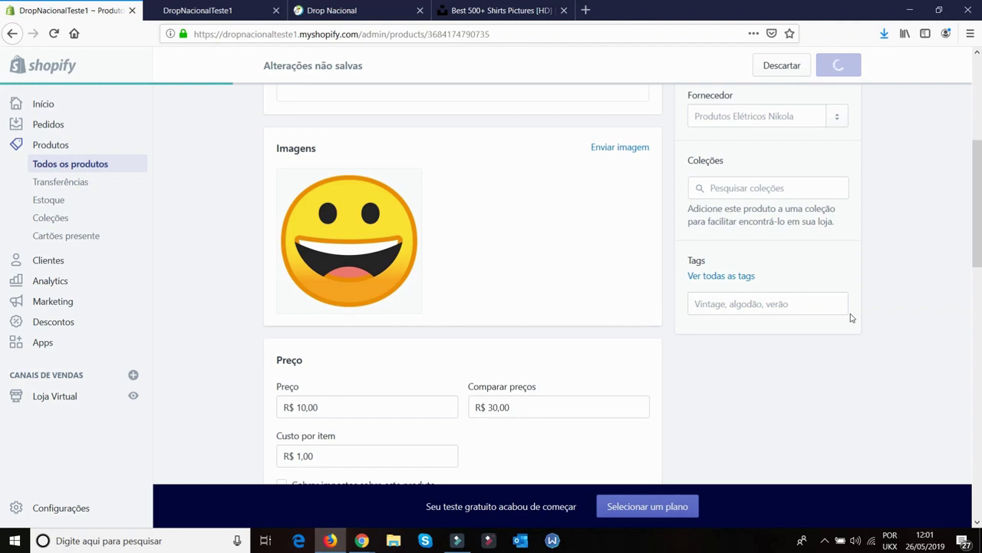
View Produto Teste live at R$ 10,00 vs R$ 30,00, visit the home page, then return to admin
{"action": "left_click", "coordinate": [350, 156]}
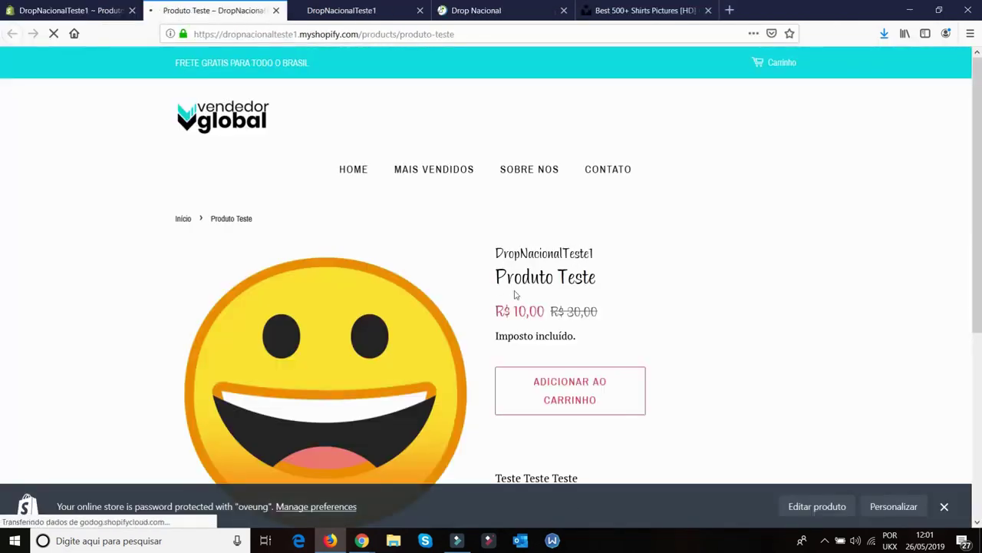
{"action": "scroll", "coordinate": [553, 307], "scroll_direction": "down", "scroll_amount": 3}
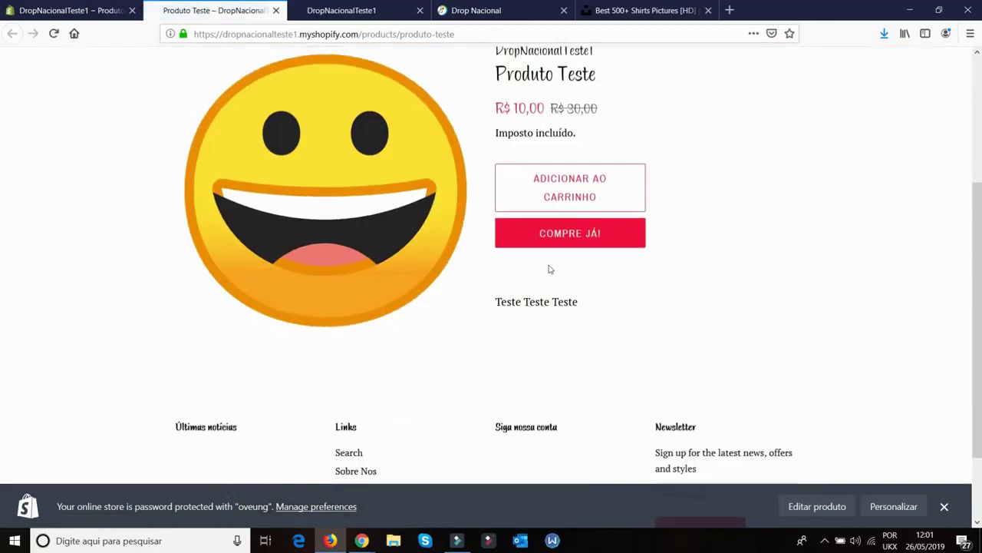
{"action": "scroll", "coordinate": [649, 283], "scroll_direction": "down", "scroll_amount": 2}
{"action": "scroll", "coordinate": [649, 282], "scroll_direction": "up", "scroll_amount": 5}
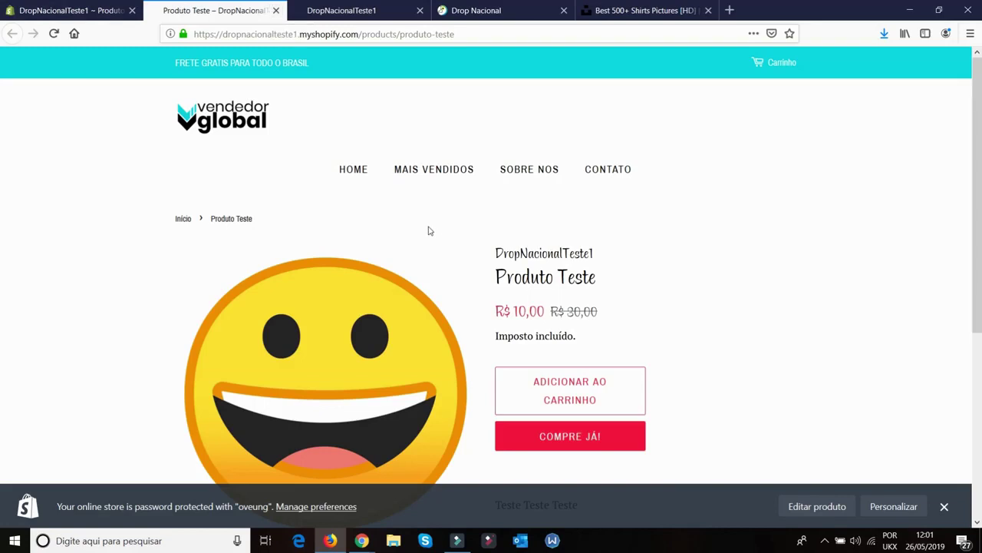
{"action": "left_click", "coordinate": [353, 169]}
{"action": "scroll", "coordinate": [726, 307], "scroll_direction": "down", "scroll_amount": 12}
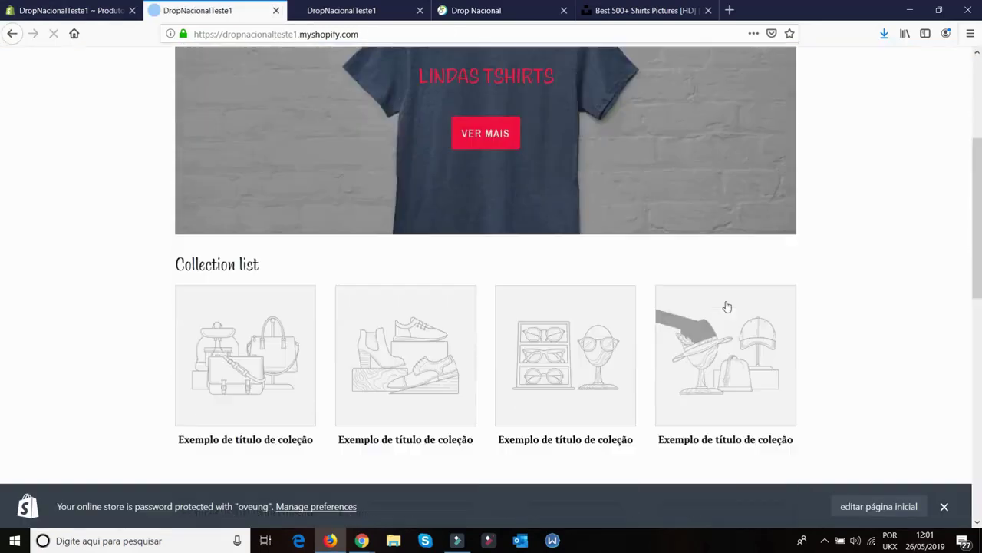
{"action": "scroll", "coordinate": [723, 310], "scroll_direction": "up", "scroll_amount": 12}
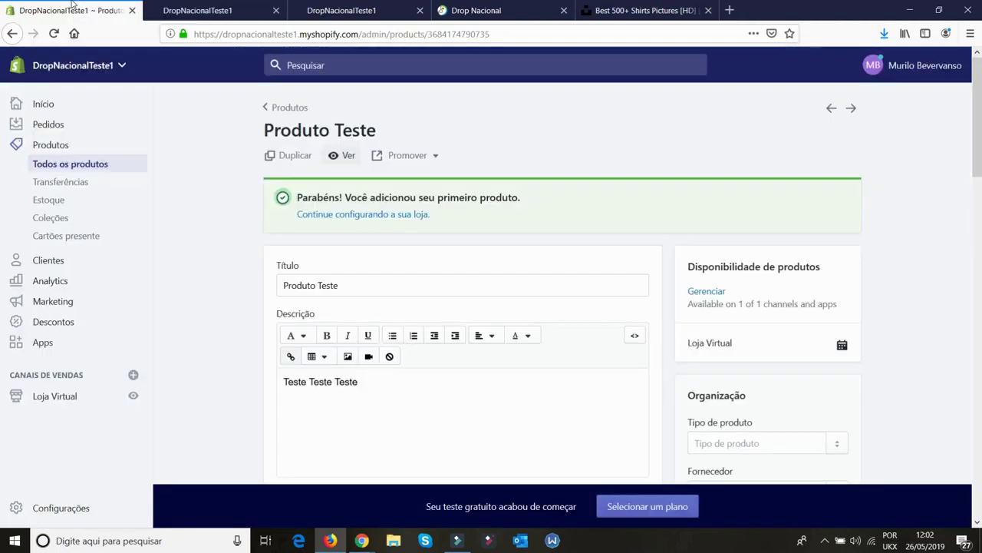
{"action": "left_click", "coordinate": [77, 10]}
Check the product's collections, keeping it in Home page
{"action": "scroll", "coordinate": [841, 281], "scroll_direction": "down", "scroll_amount": 3}
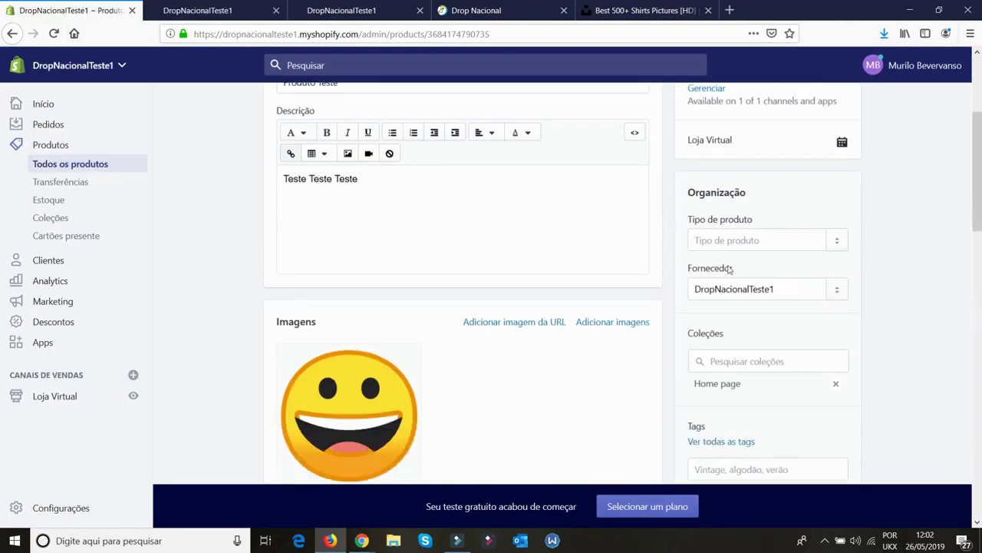
{"action": "scroll", "coordinate": [827, 423], "scroll_direction": "down", "scroll_amount": 2}
{"action": "left_click", "coordinate": [751, 224]}
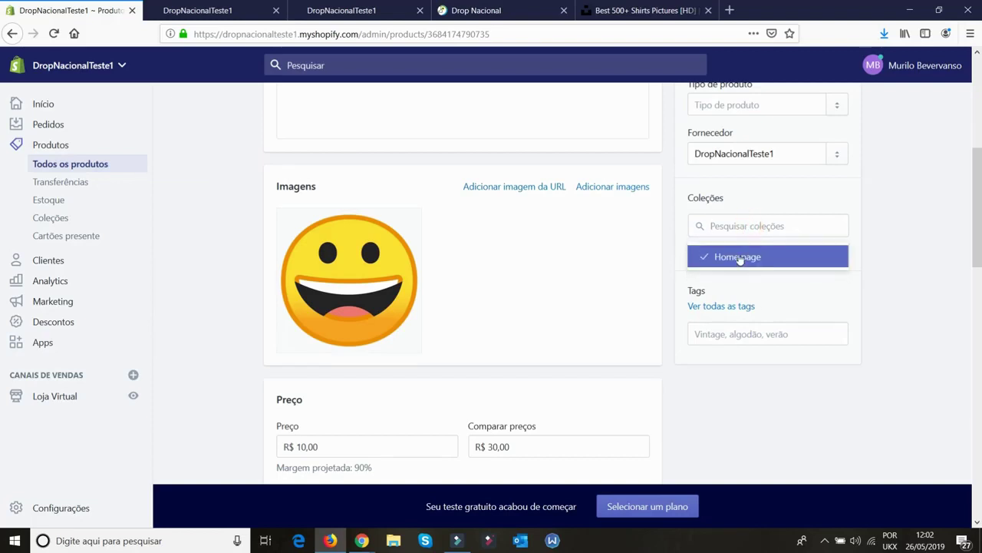
{"action": "left_click", "coordinate": [740, 259]}
{"action": "left_click", "coordinate": [739, 261]}
{"action": "left_click", "coordinate": [885, 279]}
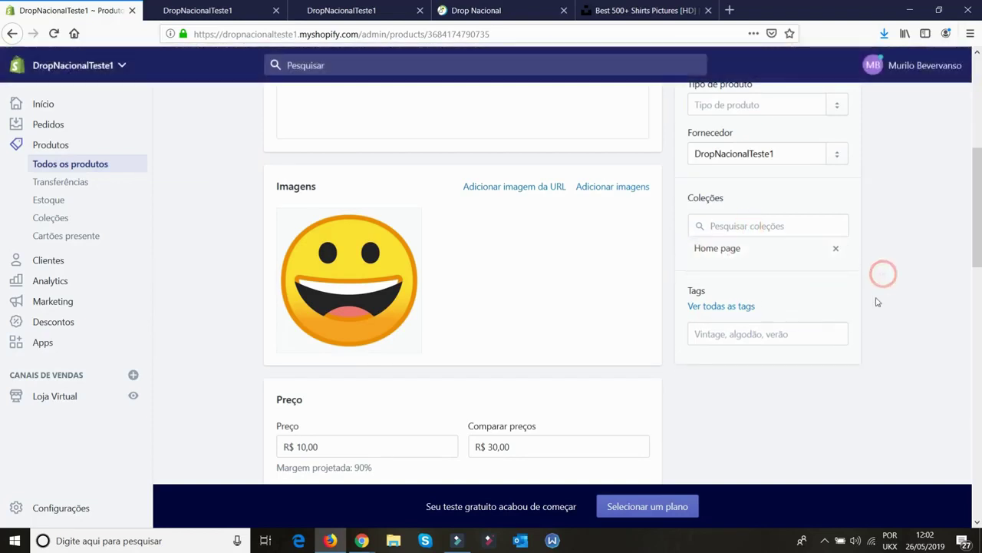
Add tags CARA FELIZ, CARA, SORRISO and SORRISO AMARELO, then save the product
{"action": "left_click", "coordinate": [738, 340]}
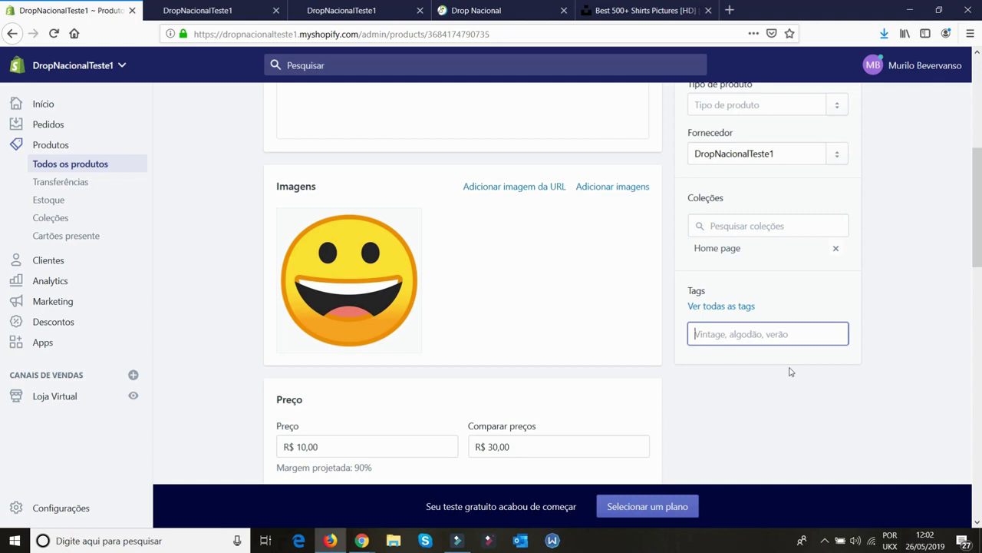
{"action": "type", "text": "CARA FELIZ"}
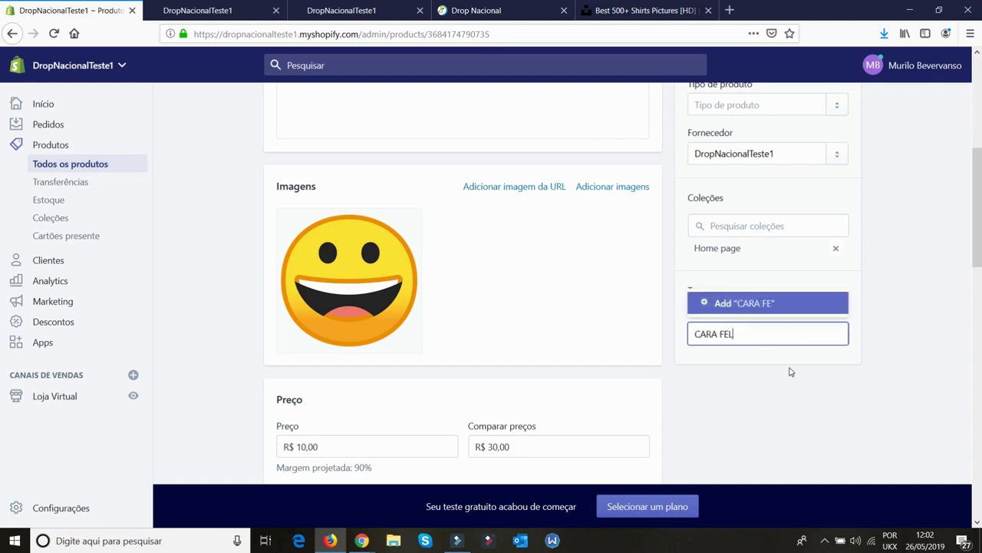
{"action": "key", "text": "Return"}
{"action": "type", "text": "CARA"}
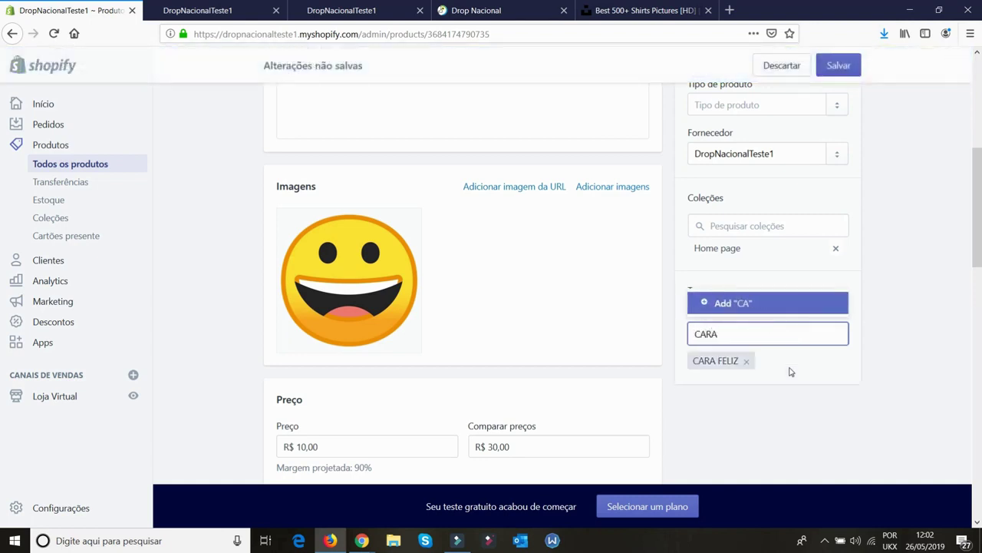
{"action": "key", "text": "Return"}
{"action": "type", "text": "SORRIS"}
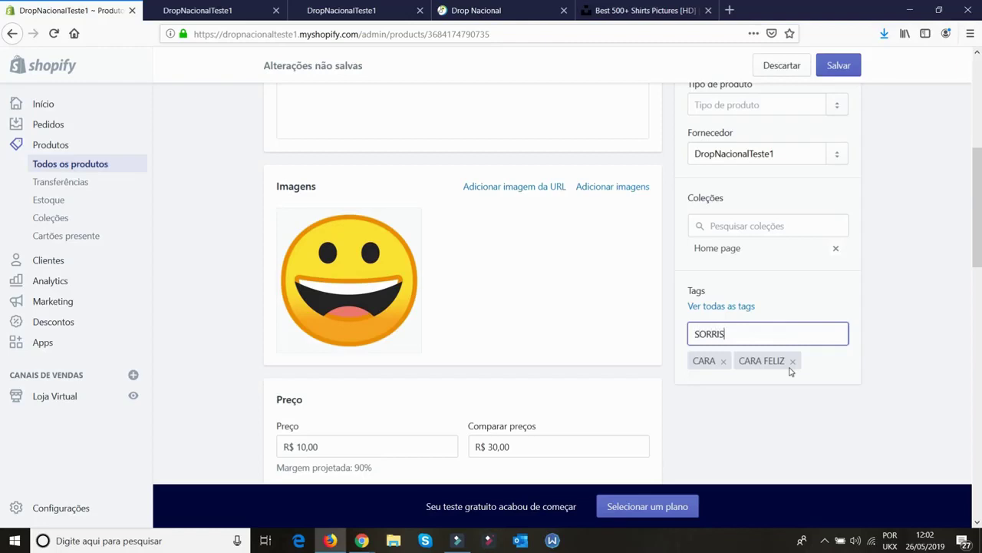
{"action": "type", "text": "O"}
{"action": "key", "text": "Return"}
{"action": "type", "text": "SORRISO AMARELO"}
{"action": "key", "text": "Return"}
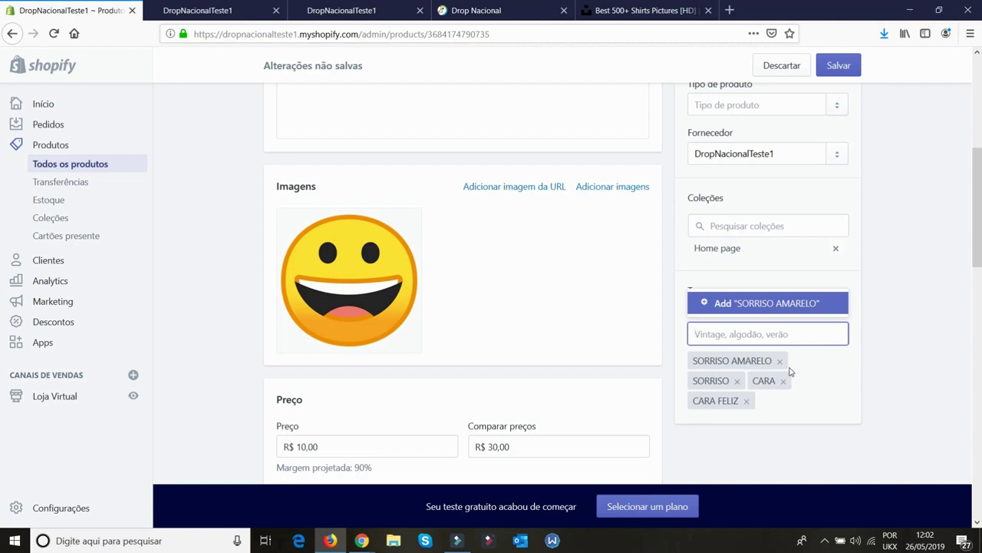
{"action": "scroll", "coordinate": [790, 372], "scroll_direction": "up", "scroll_amount": 5}
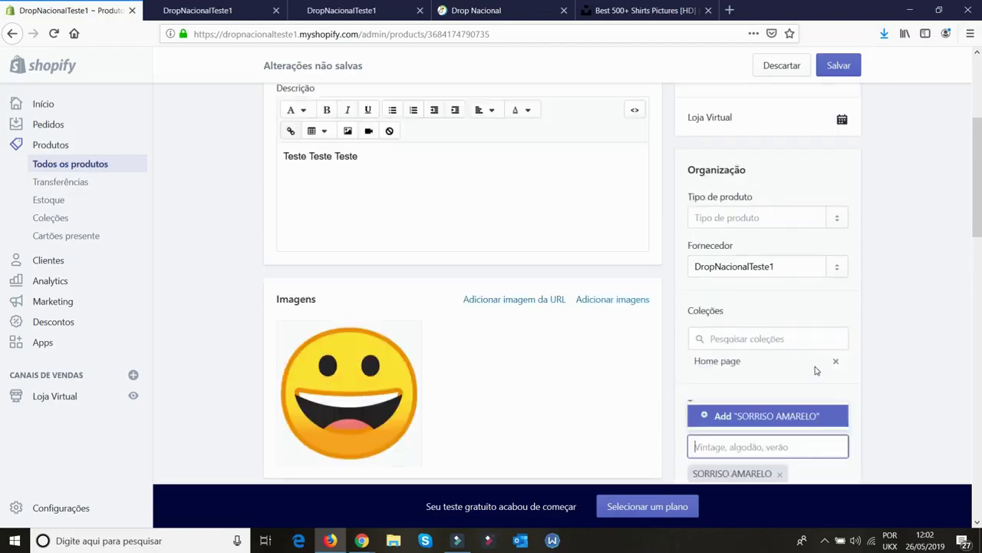
{"action": "left_click", "coordinate": [853, 64]}
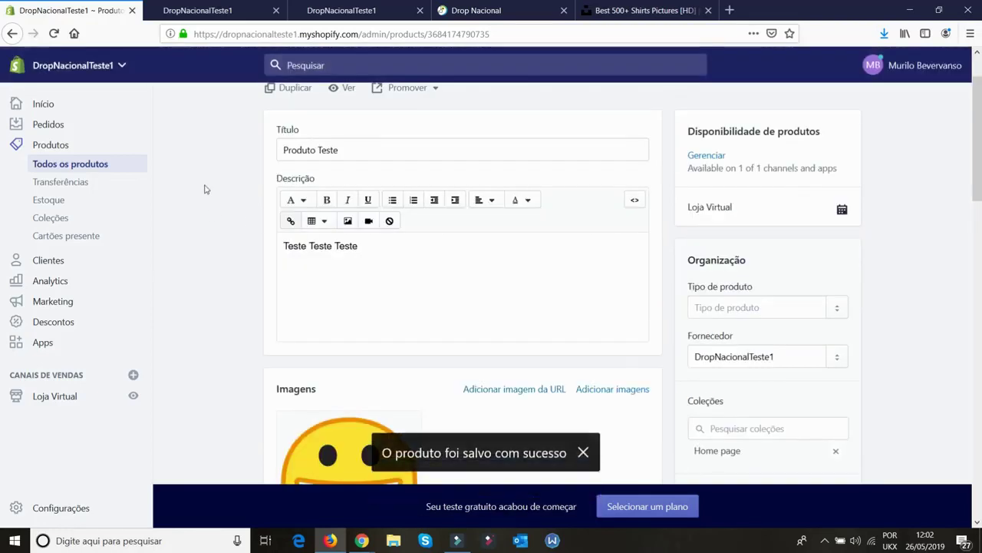
Start a new collection titled BONECOS ANIMADOS
{"action": "left_click", "coordinate": [50, 218]}
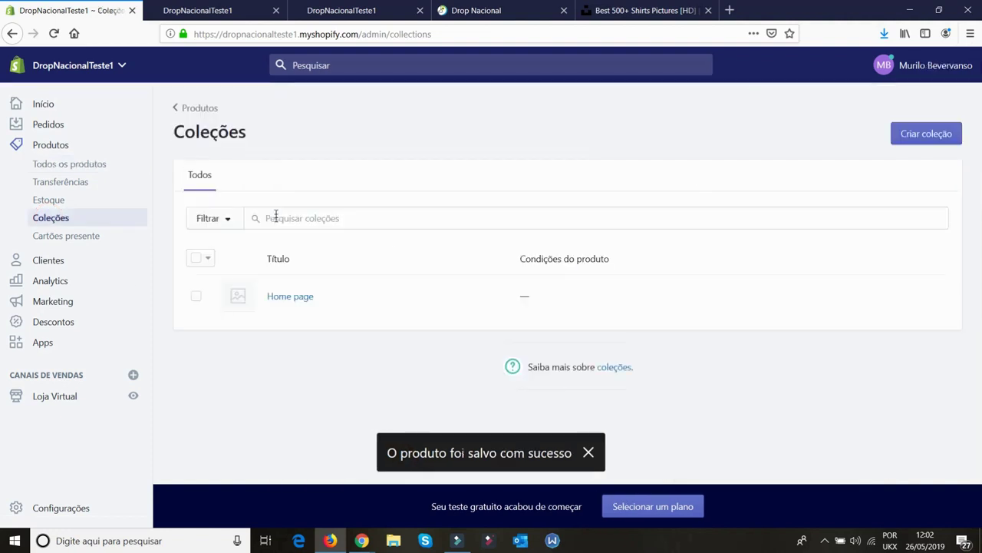
{"action": "left_click", "coordinate": [928, 135]}
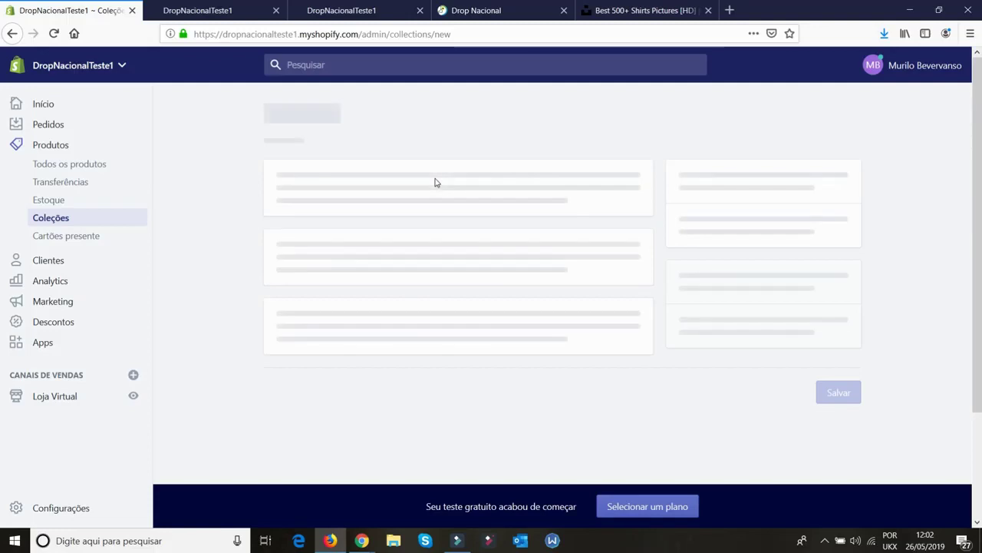
{"action": "scroll", "coordinate": [432, 182], "scroll_direction": "down", "scroll_amount": 1}
{"action": "left_click", "coordinate": [354, 110]}
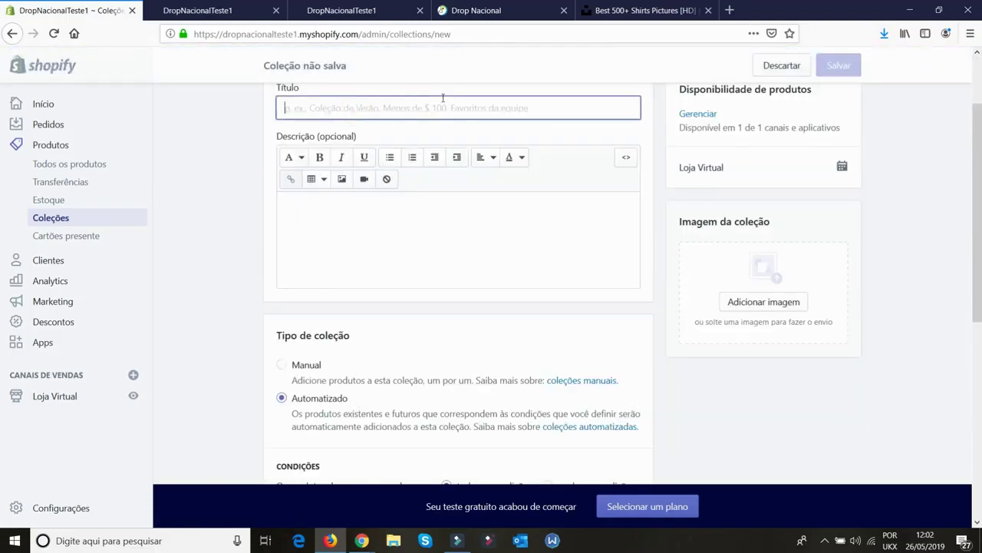
{"action": "type", "text": "BONECOS ANIMO"}
{"action": "key", "text": "BackSpace"}
{"action": "key", "text": "BackSpace"}
{"action": "type", "text": "MADOS"}
{"action": "left_click", "coordinate": [500, 219]}
Make the collection manual and save it
{"action": "scroll", "coordinate": [485, 252], "scroll_direction": "up", "scroll_amount": 2}
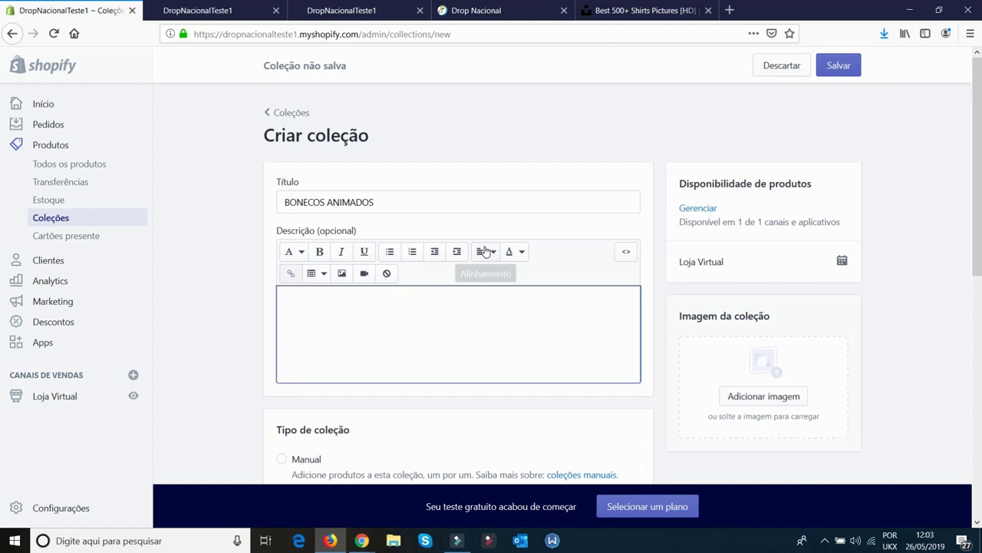
{"action": "scroll", "coordinate": [543, 287], "scroll_direction": "down", "scroll_amount": 4}
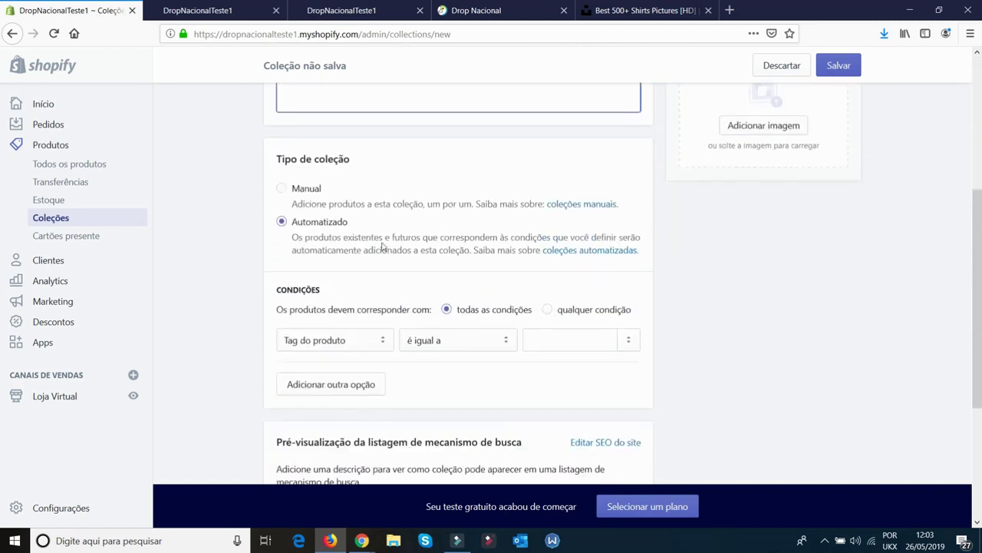
{"action": "left_click", "coordinate": [280, 189]}
{"action": "left_click", "coordinate": [752, 263]}
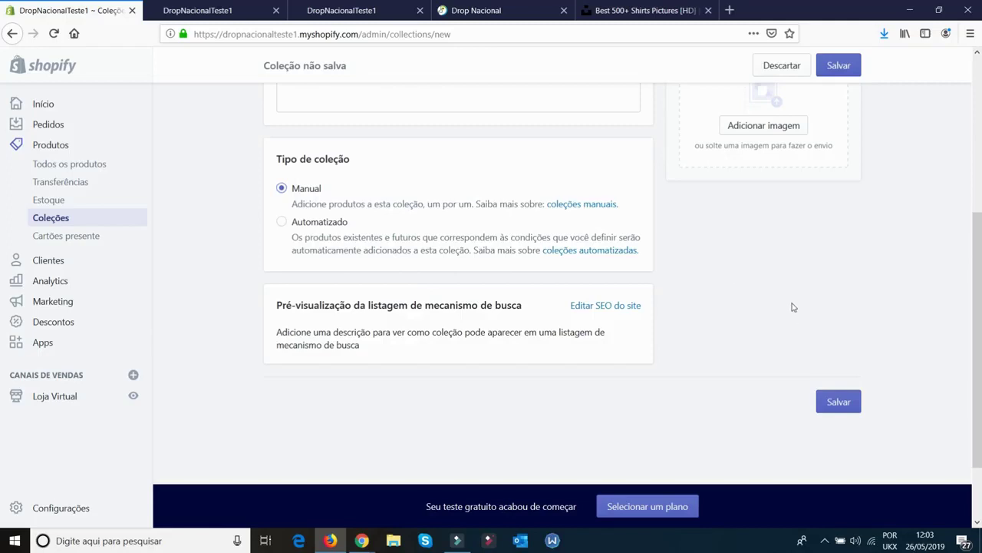
{"action": "scroll", "coordinate": [881, 302], "scroll_direction": "down", "scroll_amount": 1}
{"action": "scroll", "coordinate": [882, 299], "scroll_direction": "up", "scroll_amount": 5}
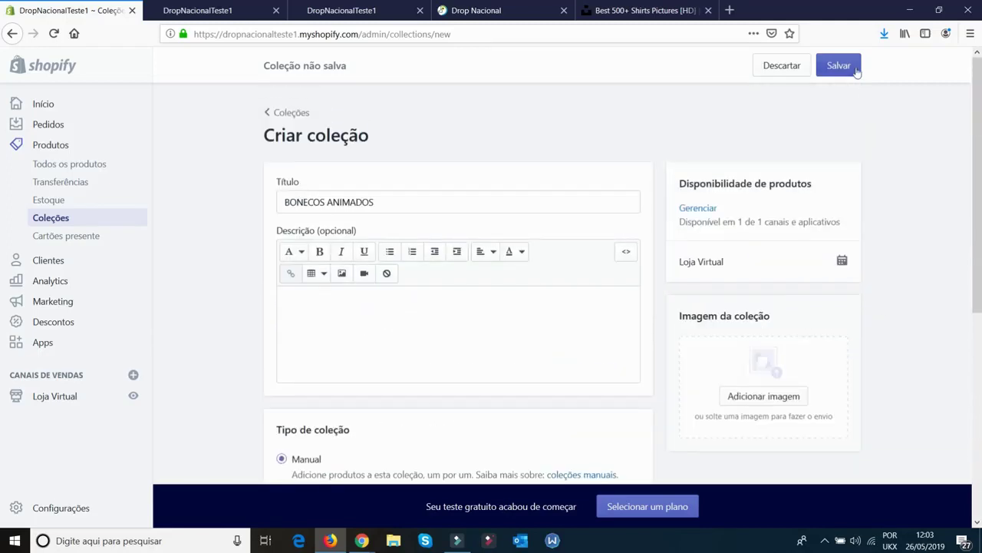
{"action": "left_click", "coordinate": [851, 67]}
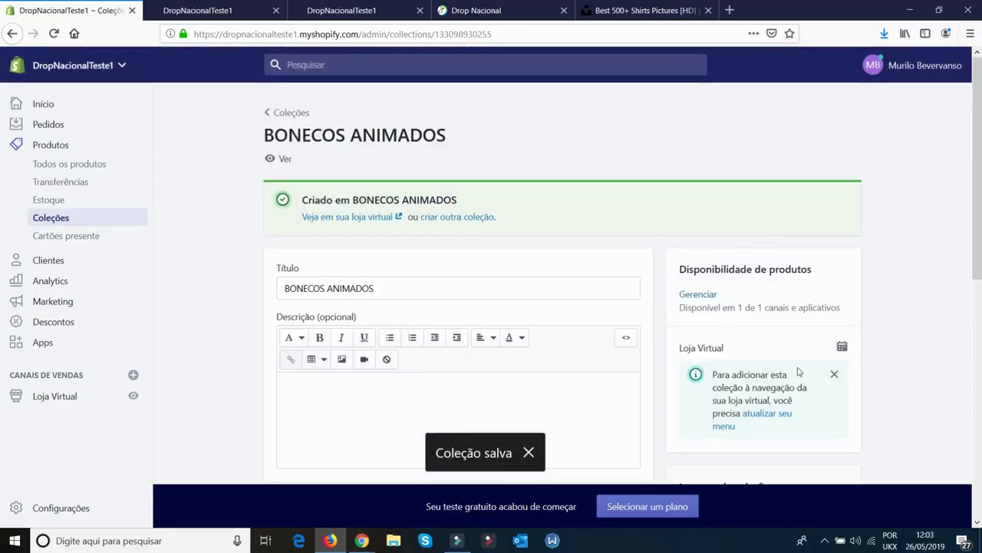
{"action": "scroll", "coordinate": [641, 232], "scroll_direction": "down", "scroll_amount": 3}
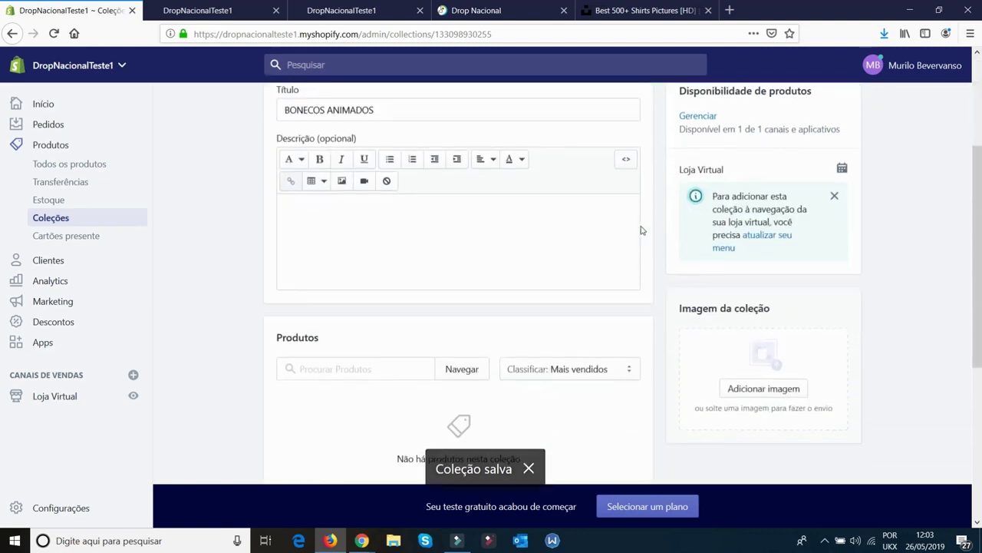
{"action": "scroll", "coordinate": [642, 230], "scroll_direction": "down", "scroll_amount": 3}
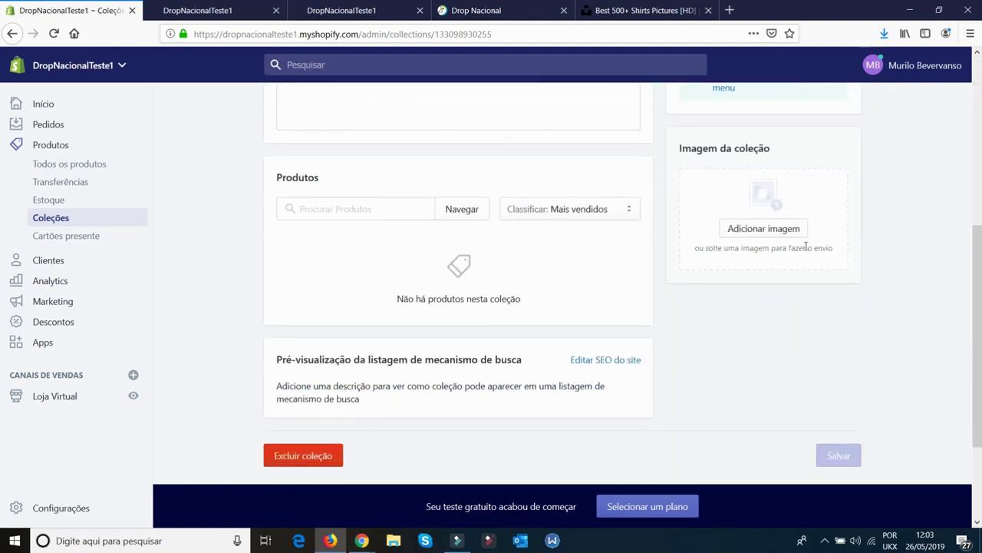
Browse the product list, tick Produto Teste and add it as the collection's only product
{"action": "scroll", "coordinate": [609, 322], "scroll_direction": "up", "scroll_amount": 6}
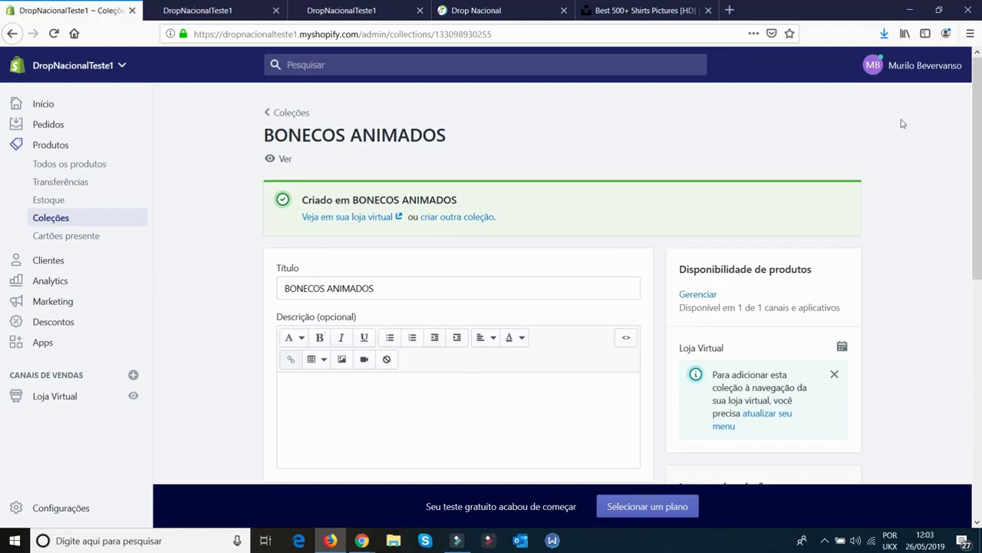
{"action": "scroll", "coordinate": [653, 299], "scroll_direction": "down", "scroll_amount": 4}
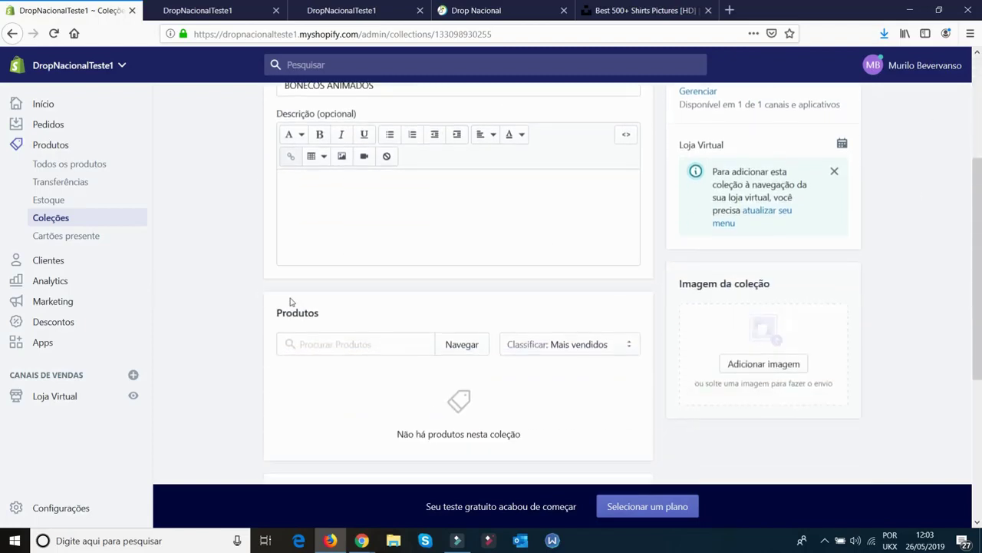
{"action": "left_click", "coordinate": [355, 346]}
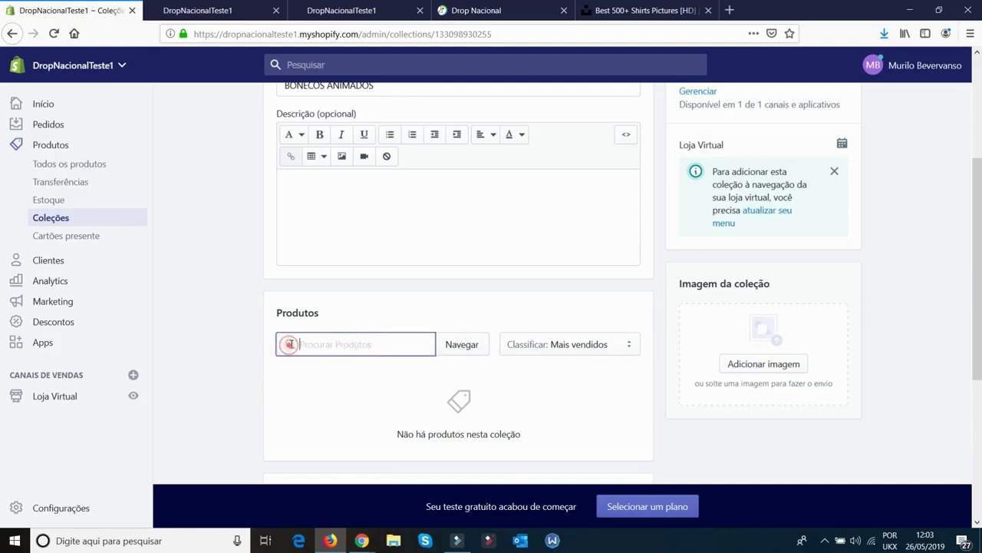
{"action": "left_click", "coordinate": [463, 350]}
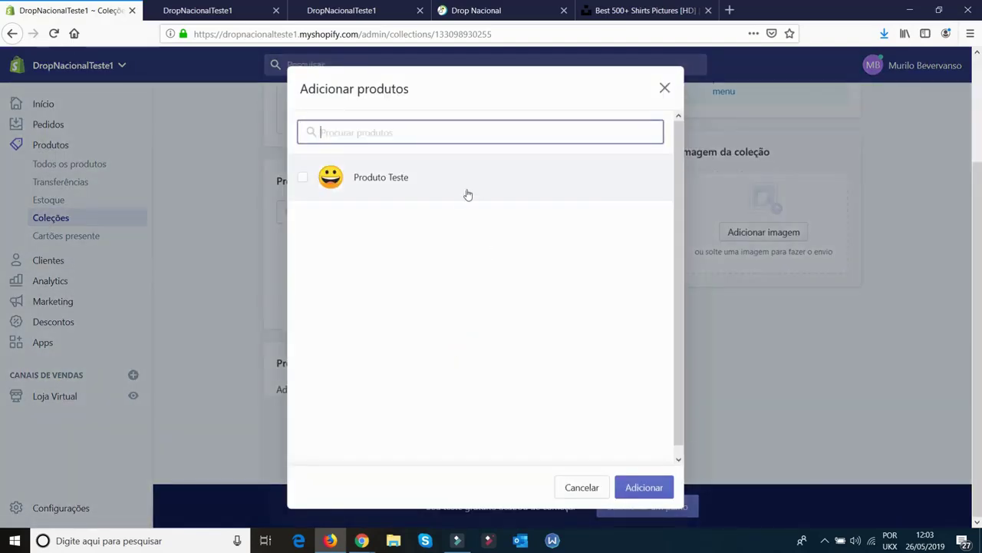
{"action": "left_click", "coordinate": [302, 177]}
{"action": "left_click", "coordinate": [628, 488]}
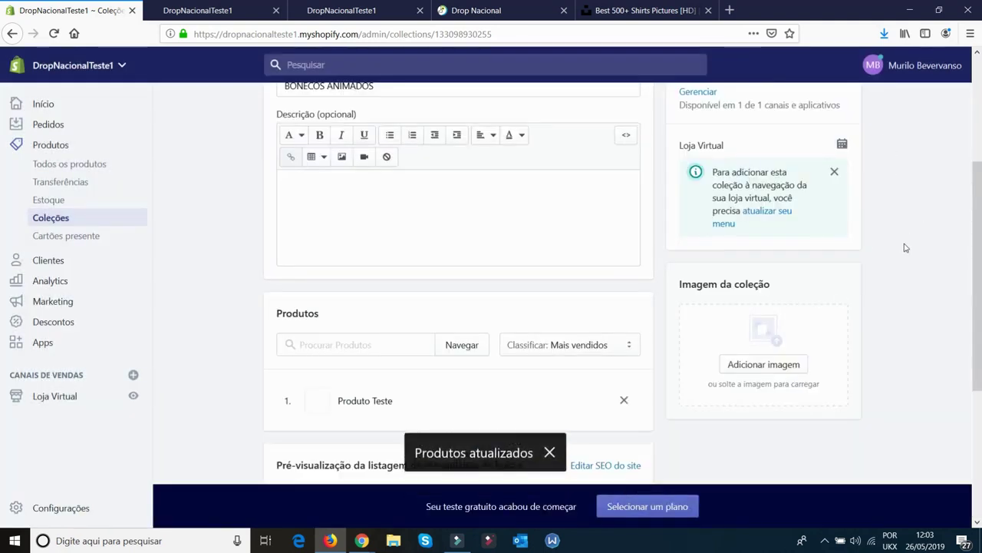
{"action": "scroll", "coordinate": [902, 253], "scroll_direction": "down", "scroll_amount": 3}
{"action": "scroll", "coordinate": [903, 258], "scroll_direction": "up", "scroll_amount": 2}
{"action": "scroll", "coordinate": [904, 258], "scroll_direction": "up", "scroll_amount": 3}
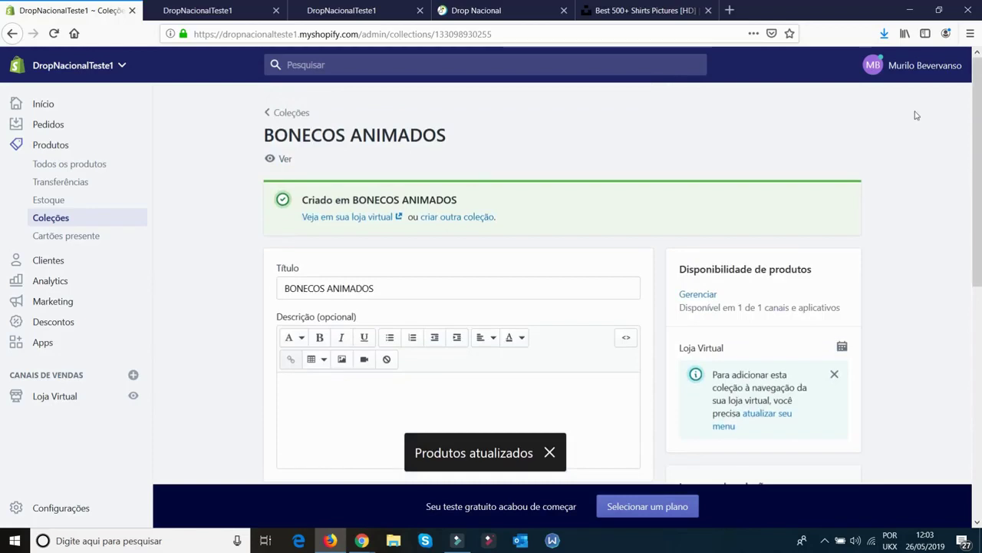
{"action": "scroll", "coordinate": [893, 332], "scroll_direction": "down", "scroll_amount": 3}
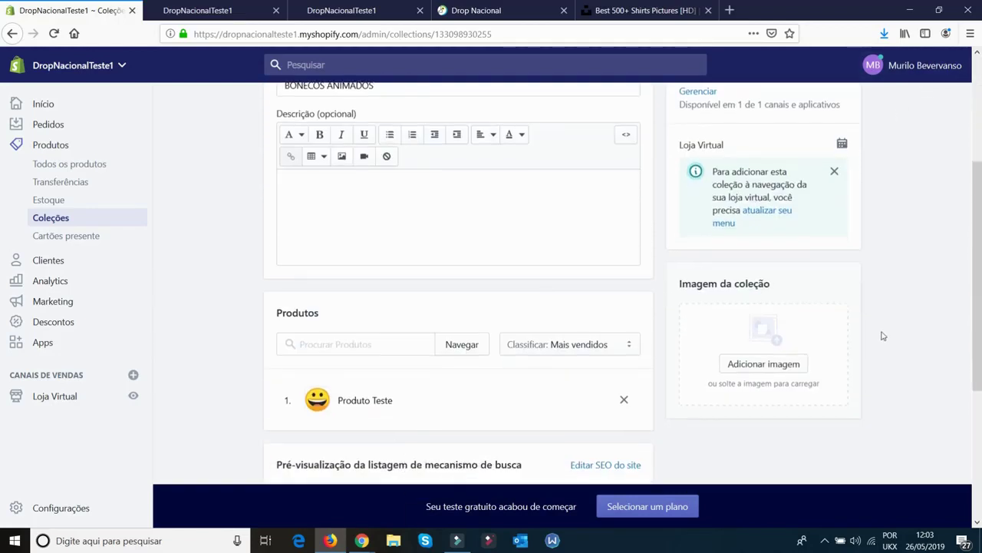
{"action": "scroll", "coordinate": [522, 392], "scroll_direction": "up", "scroll_amount": 3}
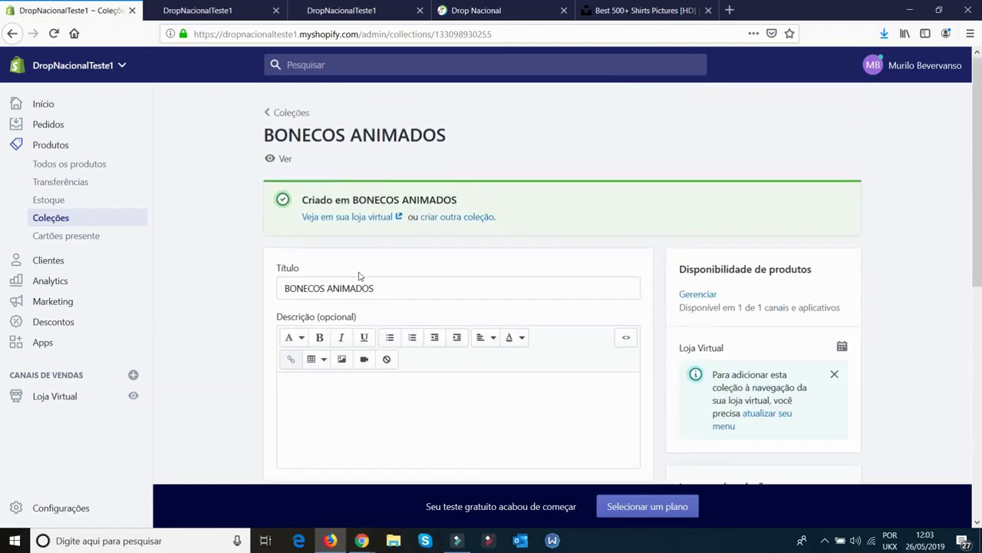
Open the Main menu from the online store's navigation settings
{"action": "left_click", "coordinate": [55, 396]}
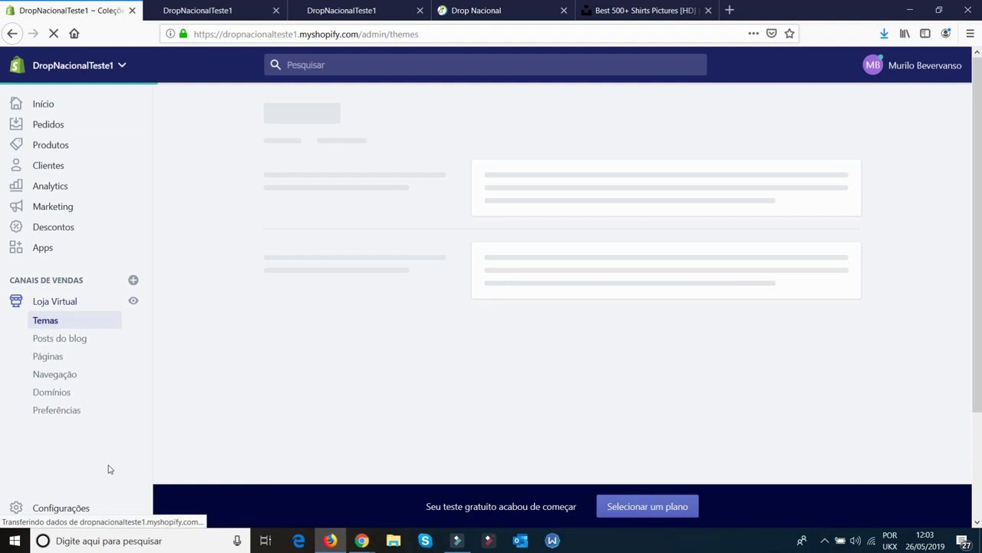
{"action": "left_click", "coordinate": [60, 376]}
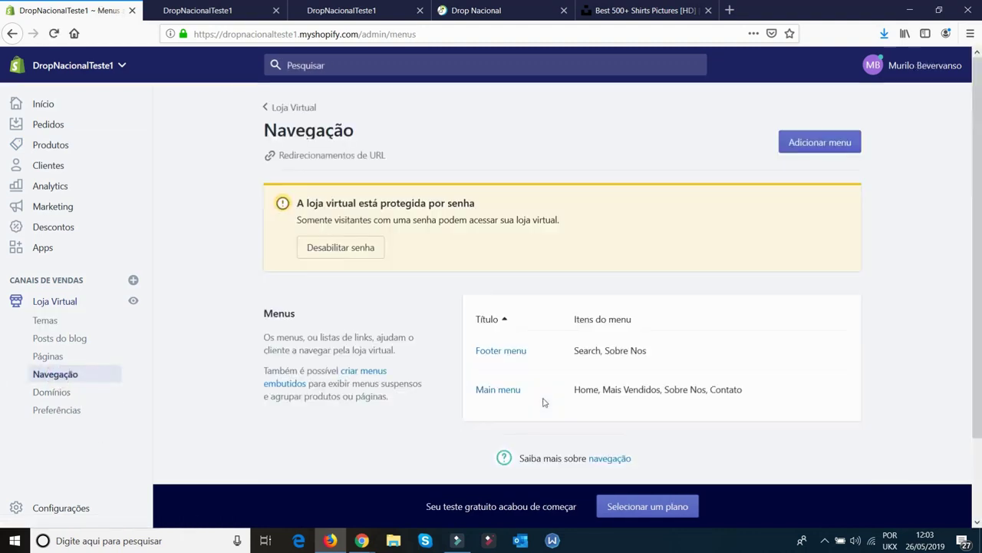
{"action": "left_click", "coordinate": [491, 393]}
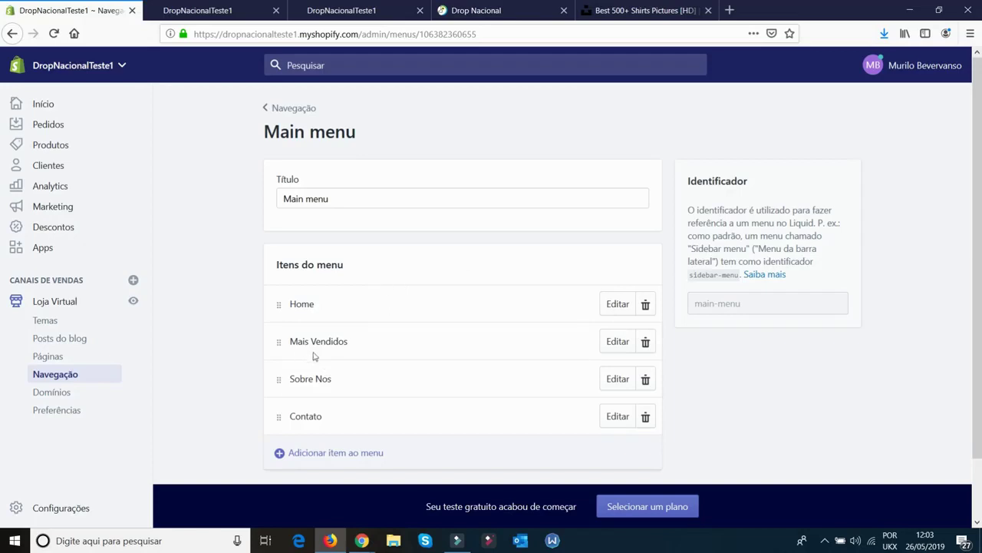
Add a PRODUTO FELIZ menu item linked to the BONECOS ANIMADOS collection
{"action": "left_click", "coordinate": [327, 452]}
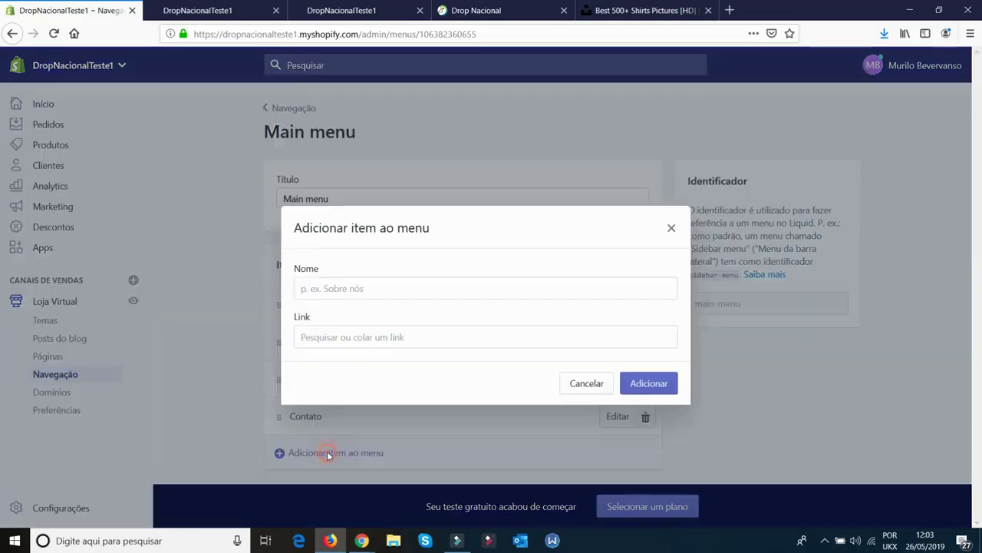
{"action": "left_click", "coordinate": [402, 289]}
{"action": "type", "text": "PRODUTO FELIZ"}
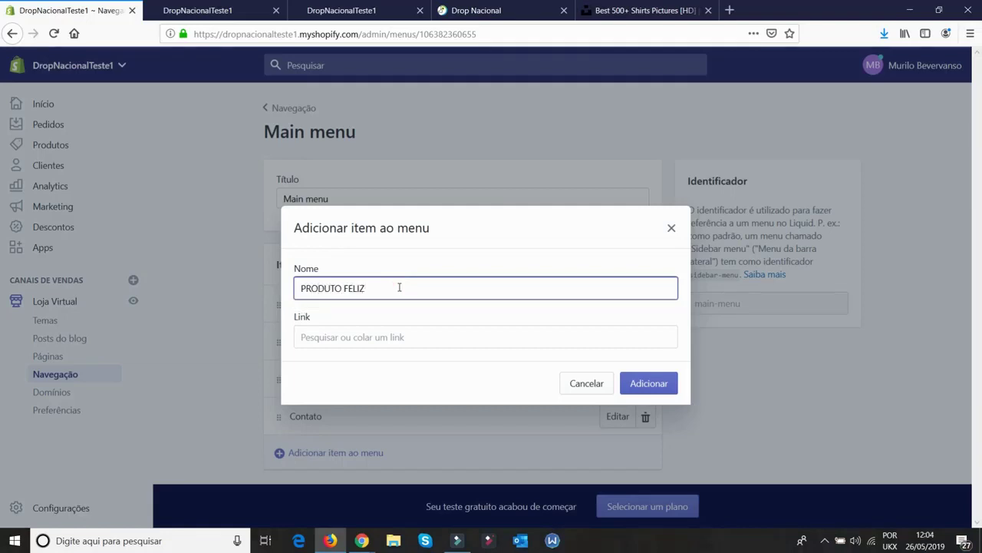
{"action": "left_click", "coordinate": [402, 253]}
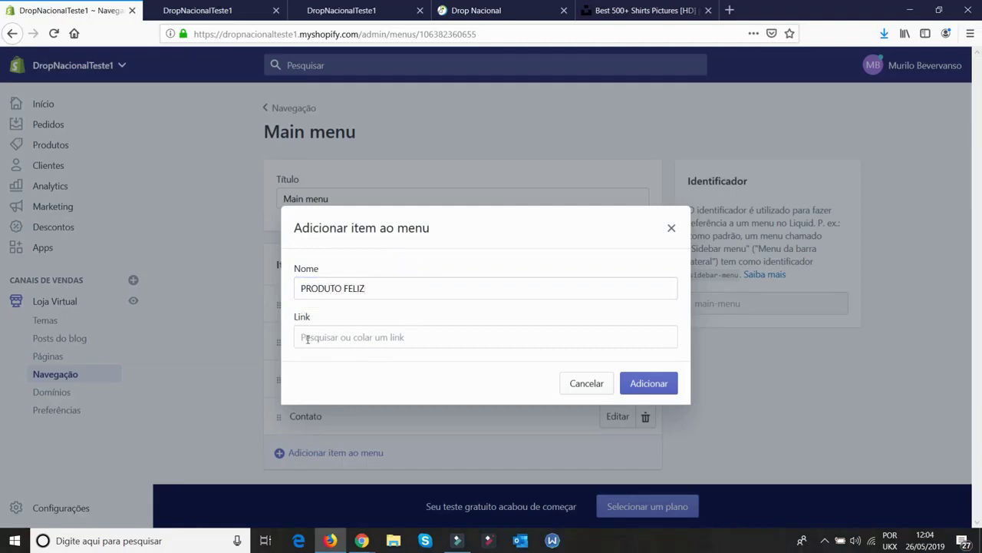
{"action": "left_click", "coordinate": [361, 337]}
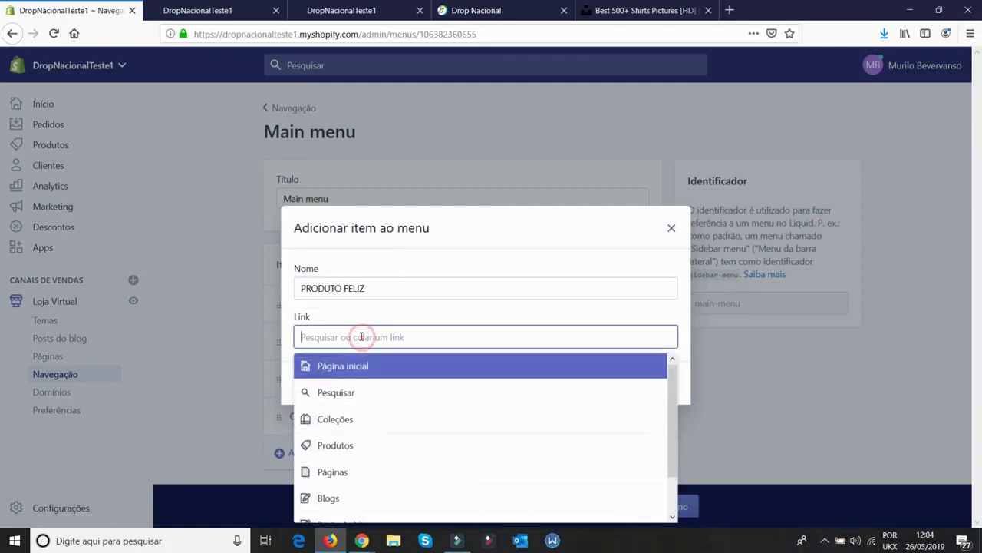
{"action": "left_click", "coordinate": [326, 421]}
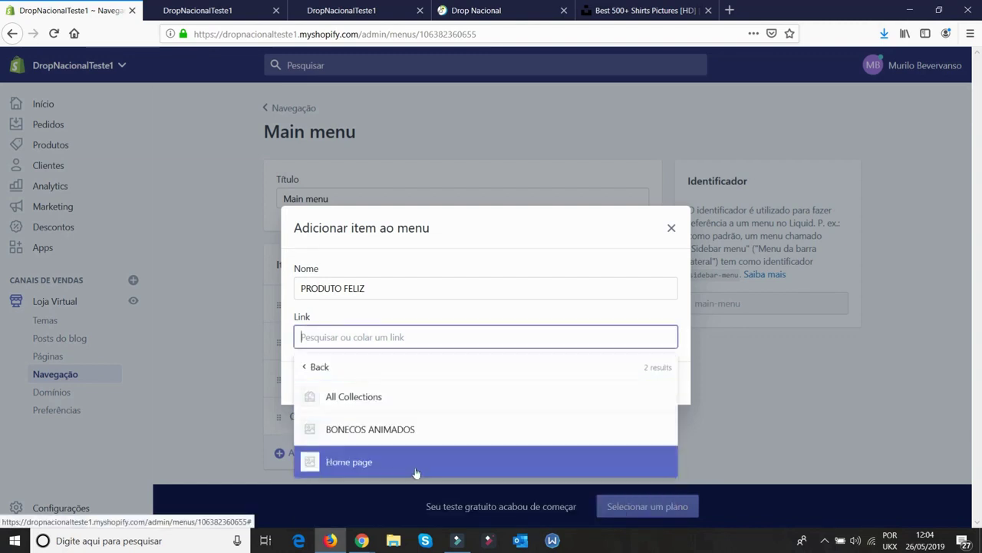
{"action": "left_click", "coordinate": [366, 430]}
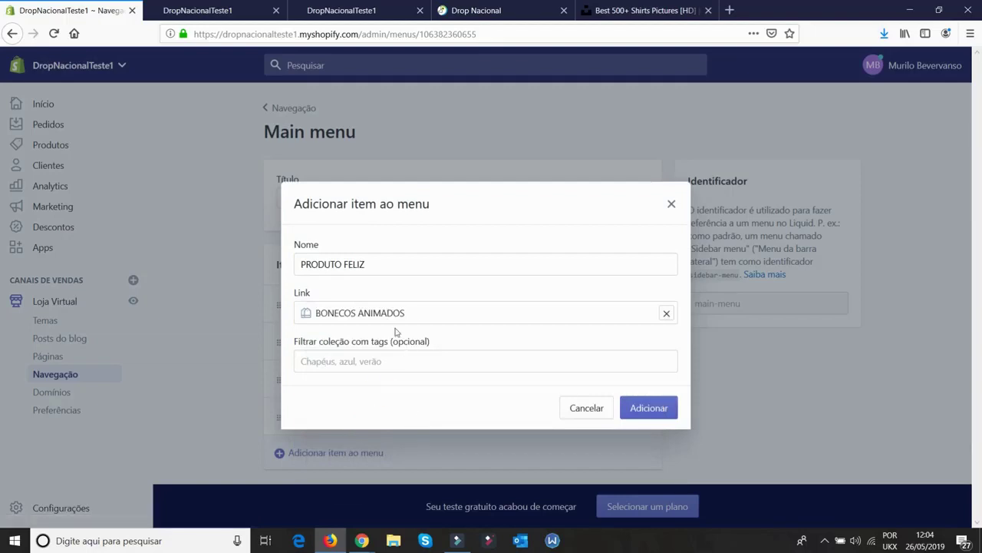
{"action": "left_click", "coordinate": [369, 360]}
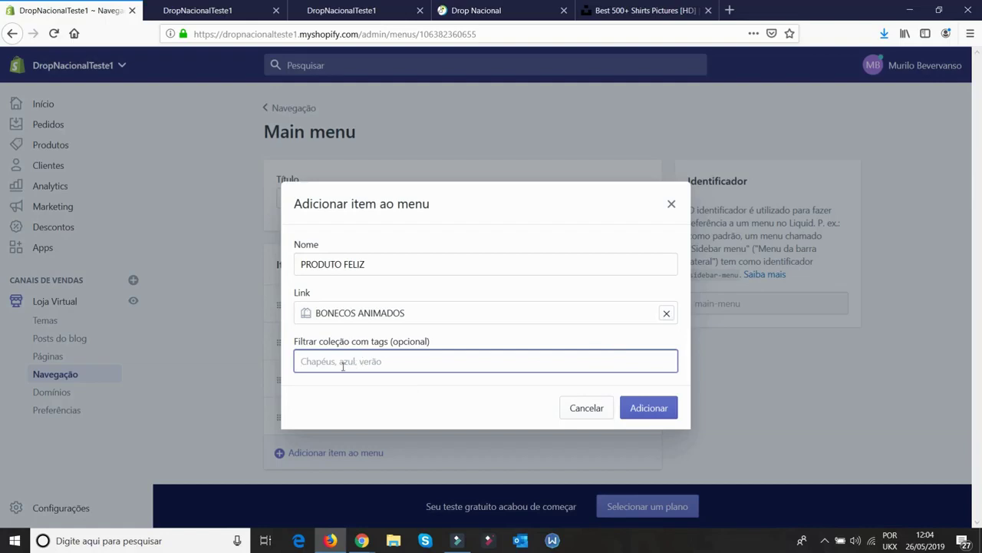
{"action": "left_click", "coordinate": [649, 408]}
{"action": "left_click", "coordinate": [840, 67]}
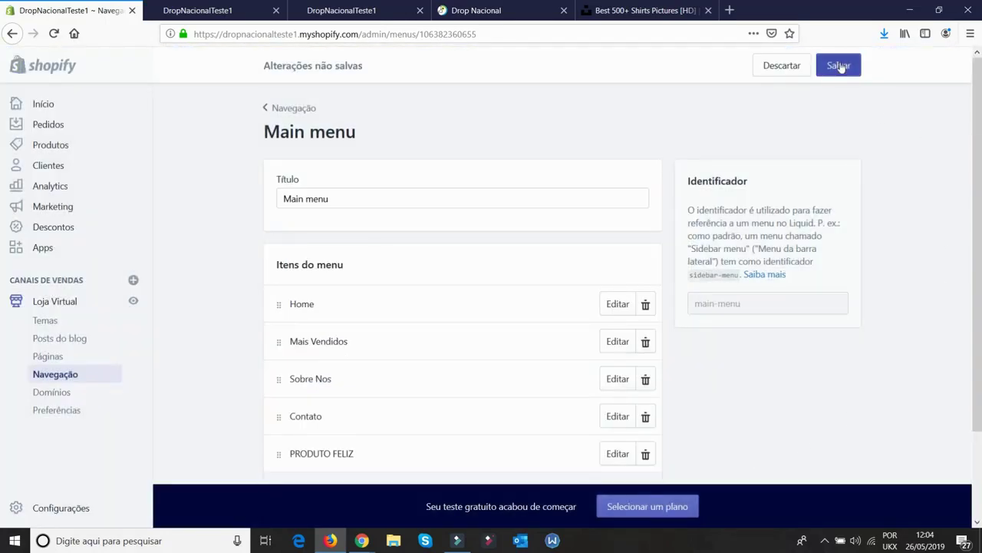
Check the storefront, then nest PRODUTO FELIZ under Mais Vendidos and save the menu
{"action": "left_click", "coordinate": [231, 10]}
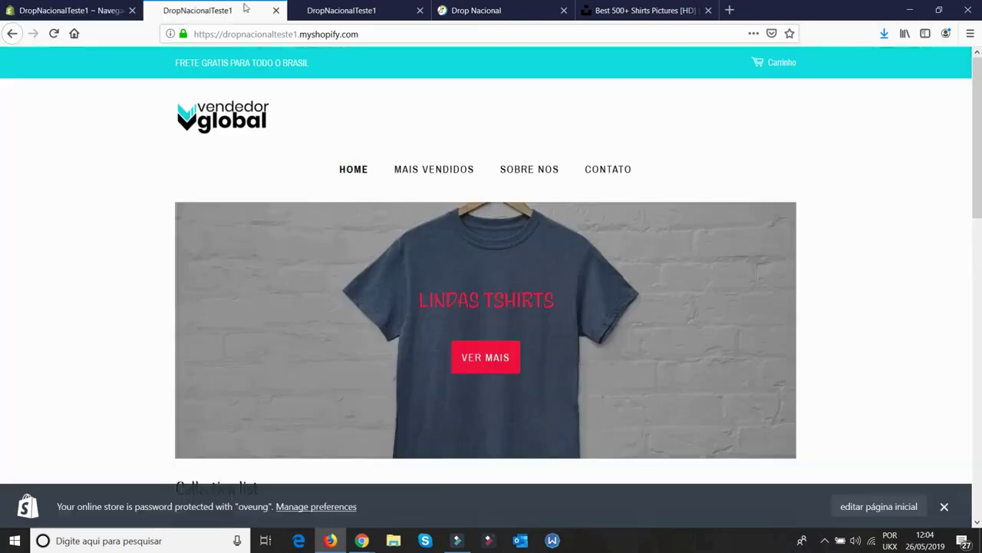
{"action": "left_click", "coordinate": [55, 35]}
{"action": "left_click", "coordinate": [420, 10]}
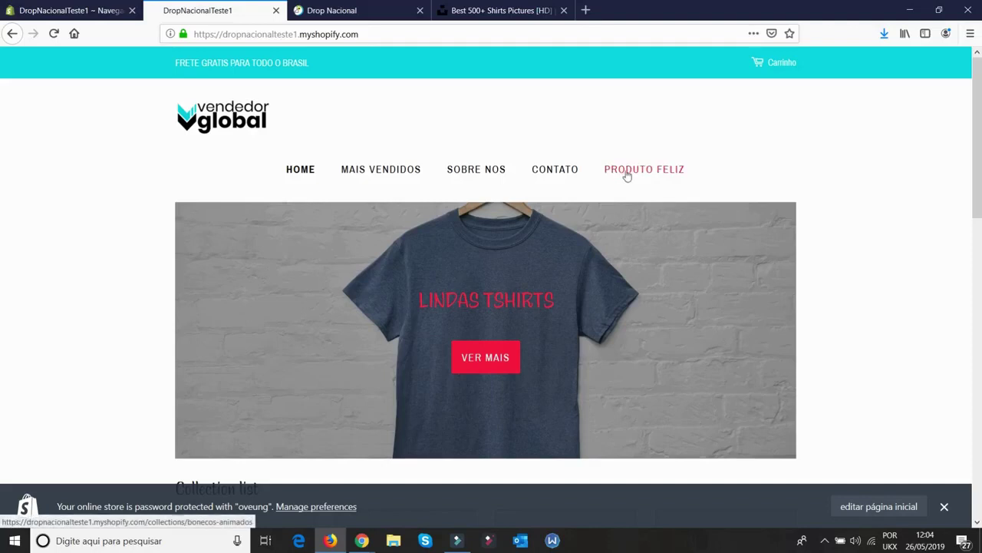
{"action": "left_click", "coordinate": [84, 10]}
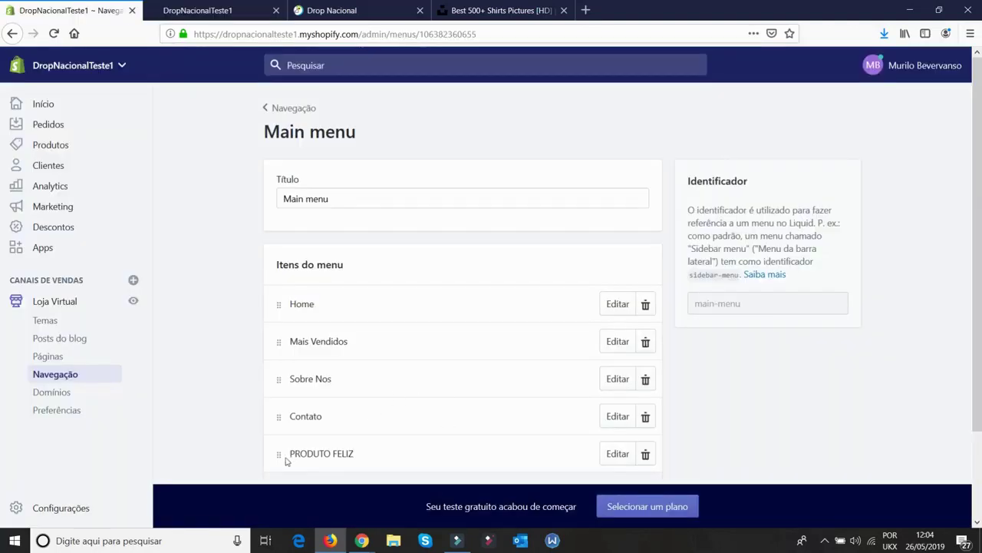
{"action": "left_click_drag", "start_coordinate": [276, 453], "coordinate": [307, 357]}
{"action": "left_click", "coordinate": [840, 66]}
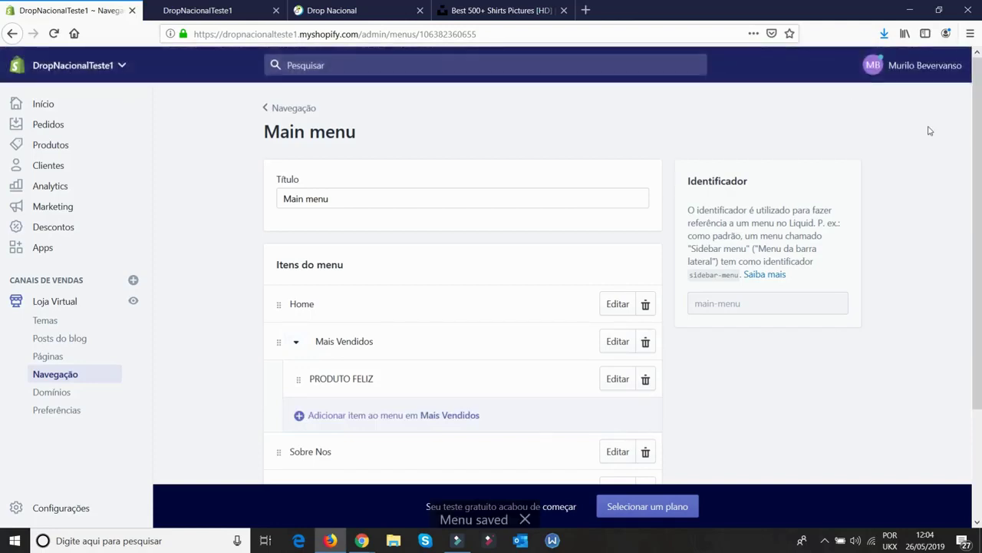
Reload the storefront and check the nested item under MAIS VENDIDOS and the BONECOS ANIMADOS page
{"action": "left_click", "coordinate": [197, 10]}
{"action": "left_click", "coordinate": [54, 33]}
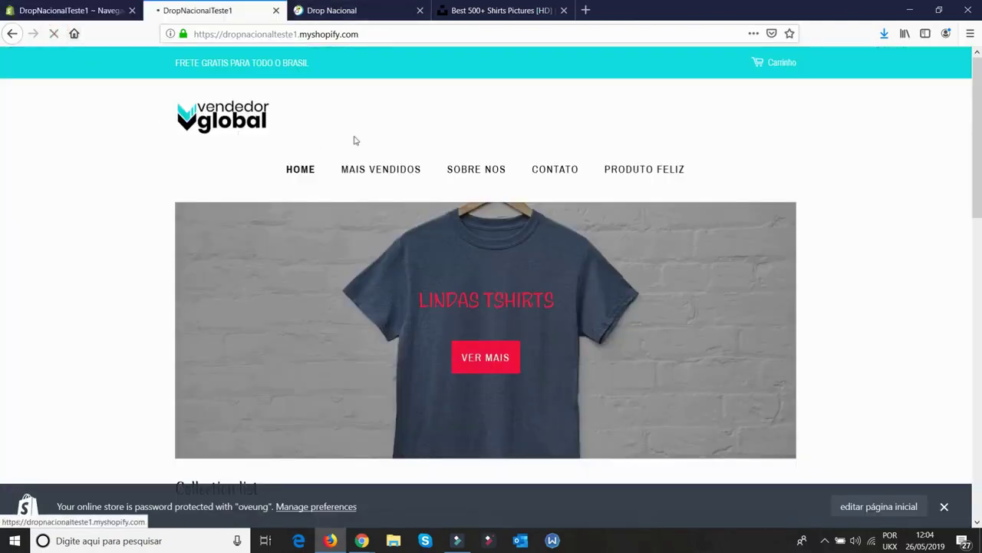
{"action": "mouse_move", "coordinate": [461, 175]}
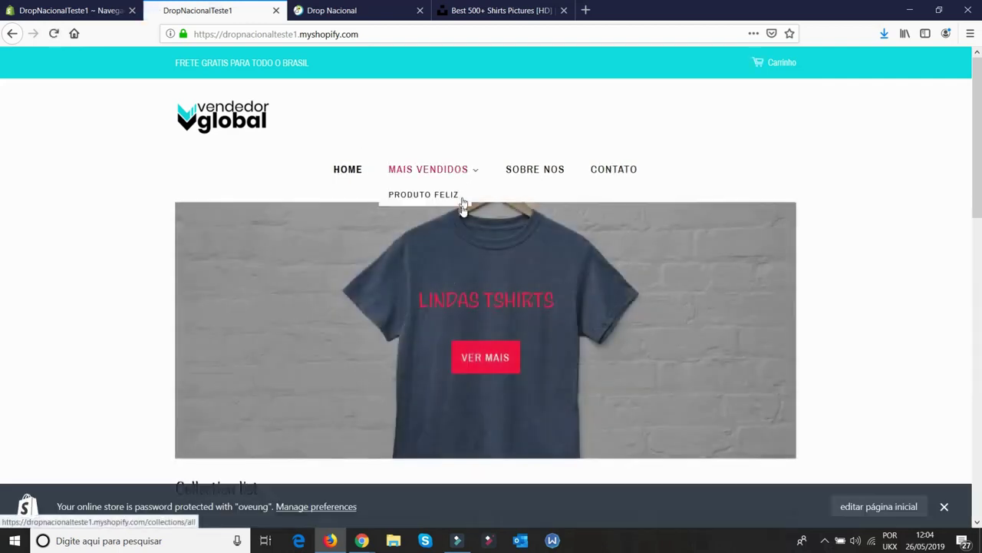
{"action": "scroll", "coordinate": [435, 220], "scroll_direction": "down", "scroll_amount": 3}
{"action": "scroll", "coordinate": [434, 217], "scroll_direction": "up", "scroll_amount": 3}
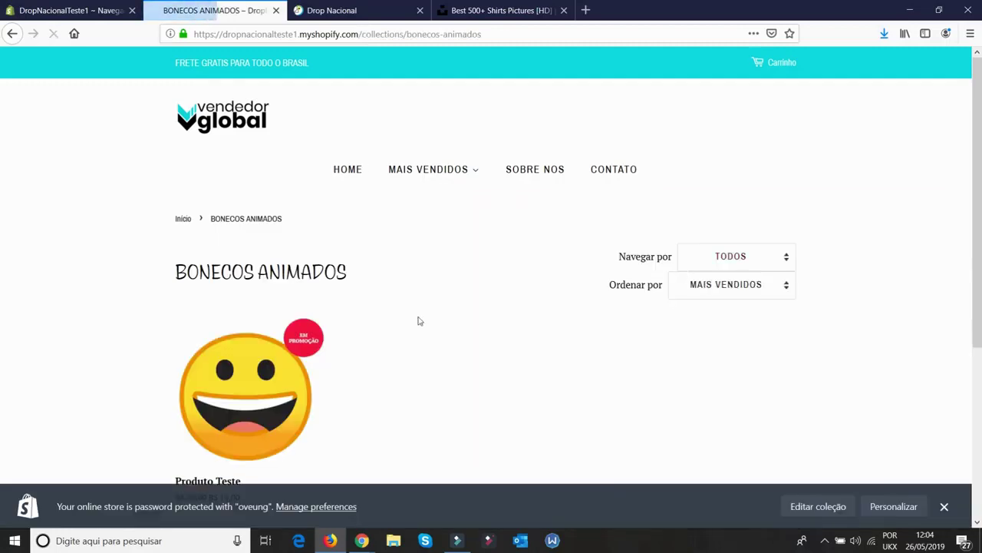
{"action": "scroll", "coordinate": [259, 388], "scroll_direction": "down", "scroll_amount": 5}
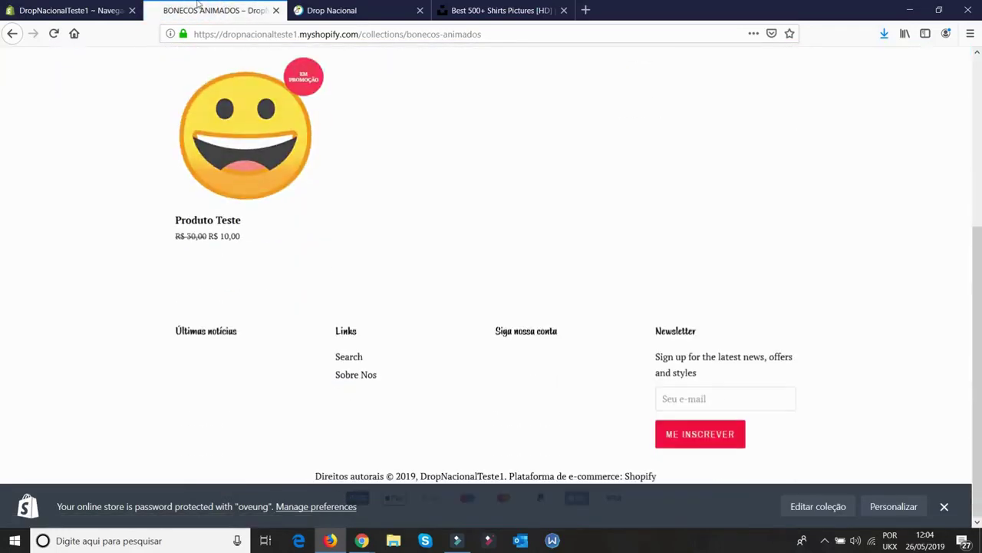
{"action": "scroll", "coordinate": [108, 107], "scroll_direction": "up", "scroll_amount": 5}
{"action": "left_click", "coordinate": [237, 116]}
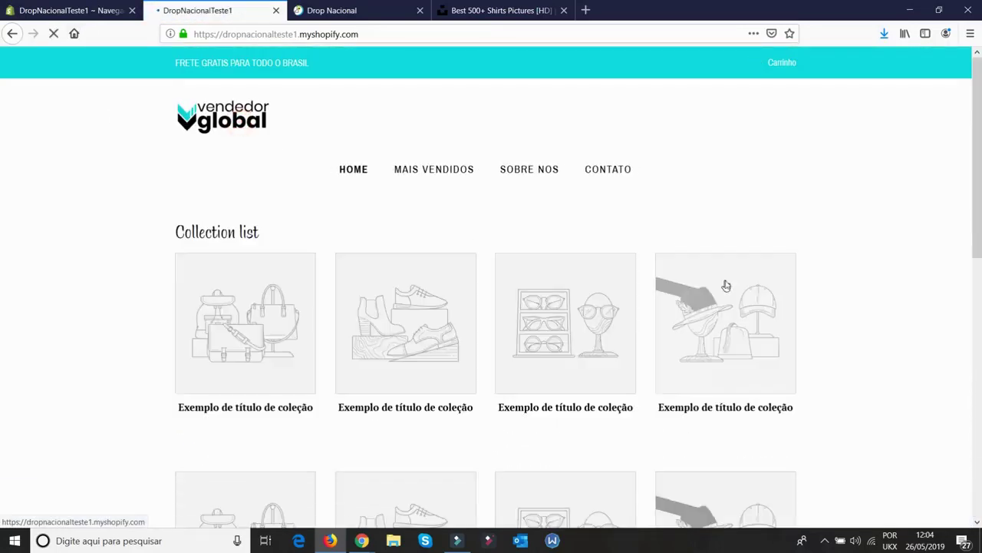
{"action": "scroll", "coordinate": [670, 331], "scroll_direction": "down", "scroll_amount": 4}
{"action": "scroll", "coordinate": [588, 357], "scroll_direction": "down", "scroll_amount": 2}
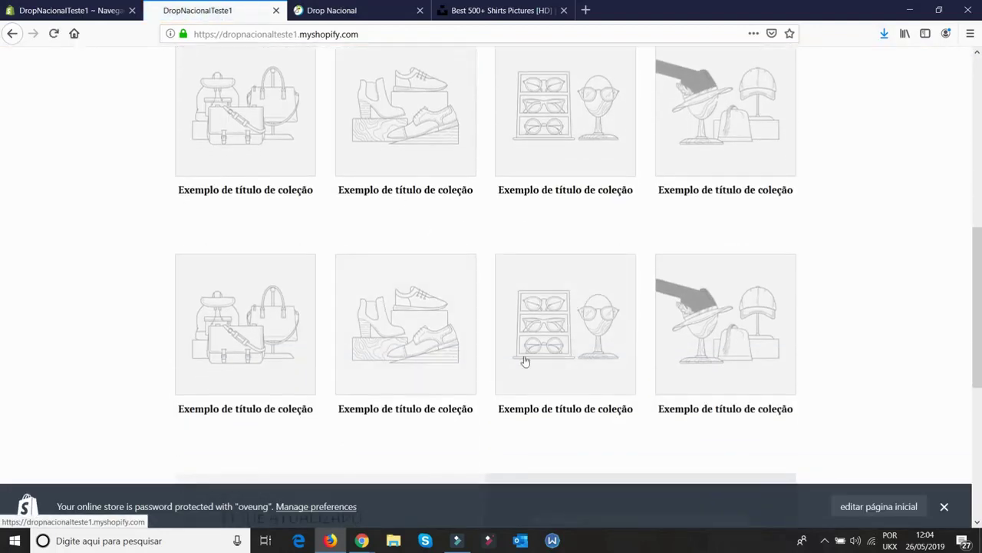
{"action": "scroll", "coordinate": [522, 346], "scroll_direction": "up", "scroll_amount": 3}
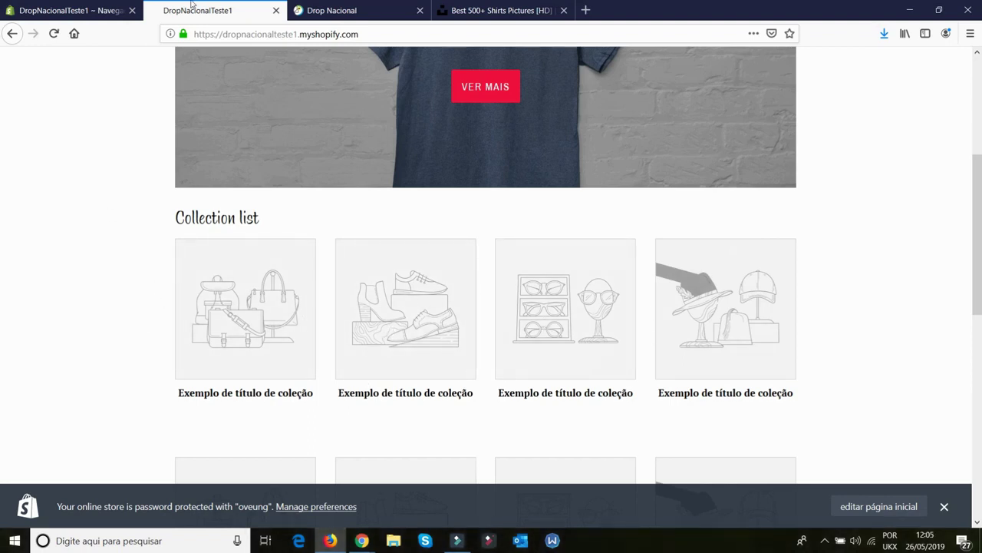
{"action": "left_click", "coordinate": [115, 10]}
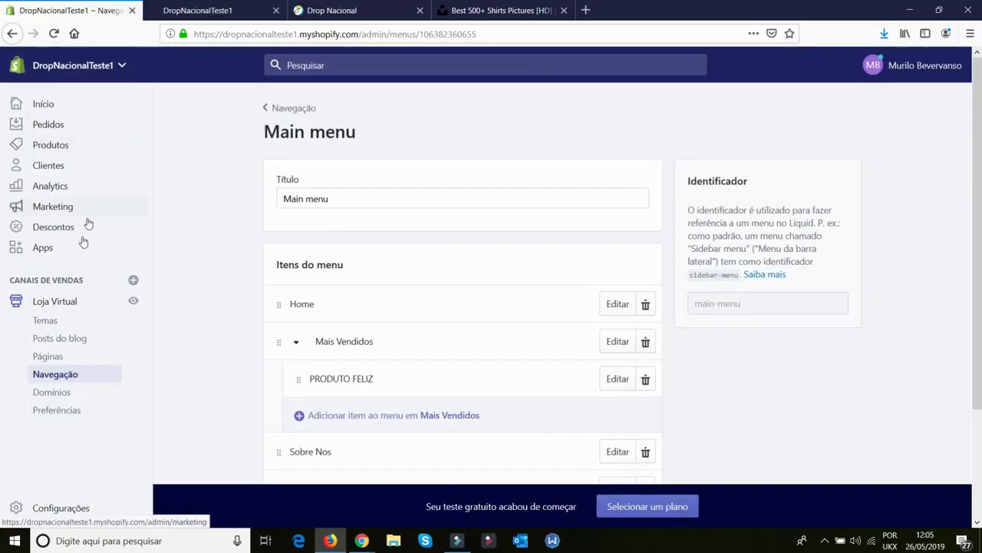
In the theme customiser, set the first Collection list slot to BONECOS ANIMADOS and save
{"action": "left_click", "coordinate": [53, 308]}
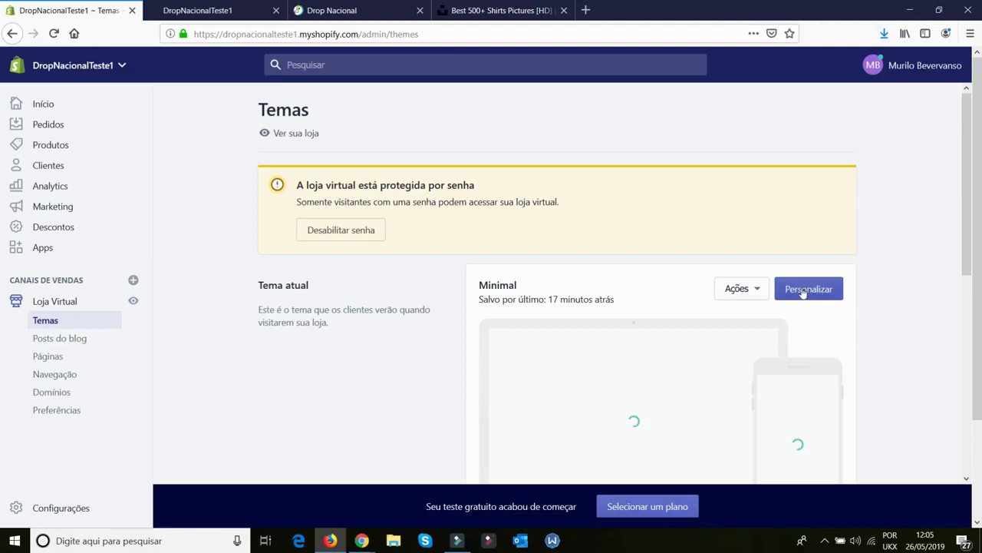
{"action": "left_click", "coordinate": [804, 290]}
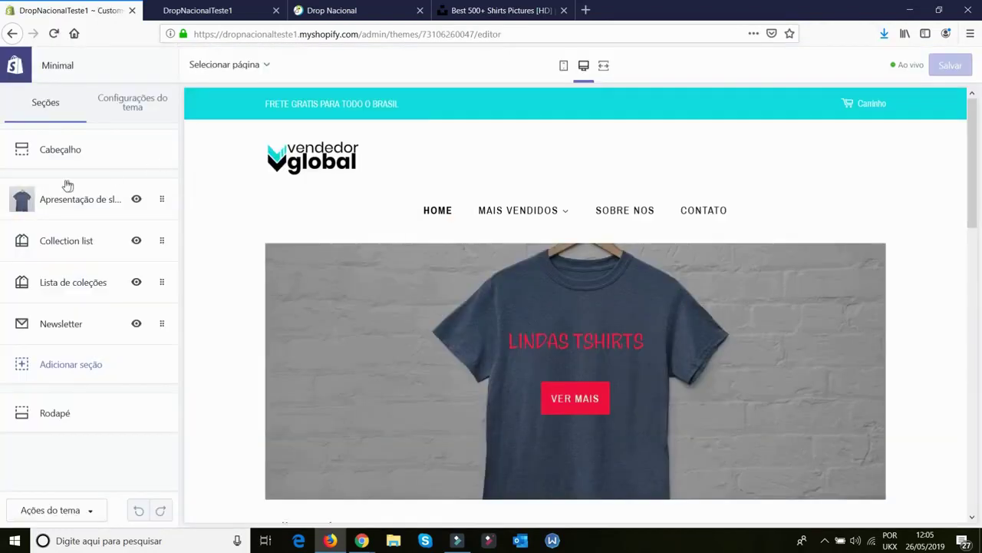
{"action": "left_click", "coordinate": [76, 244]}
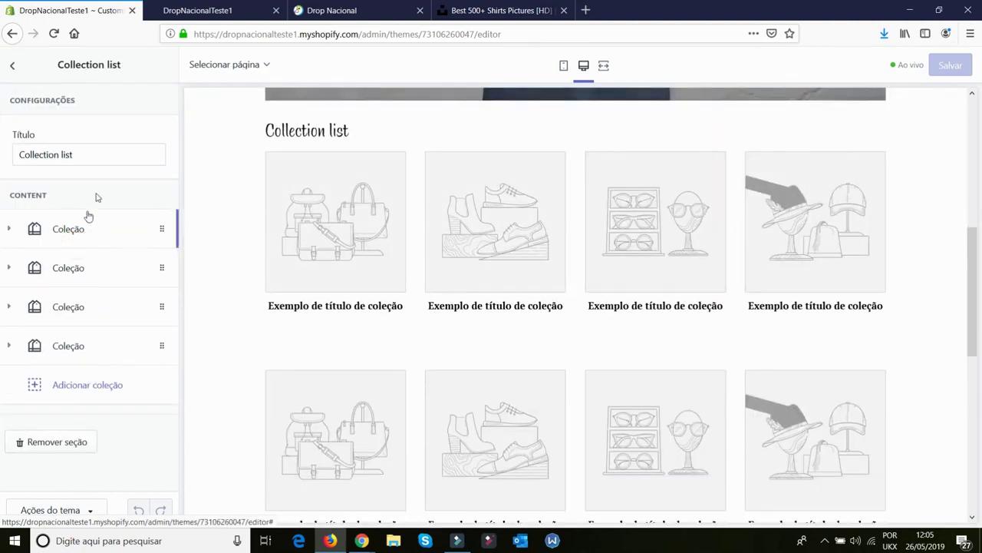
{"action": "left_click", "coordinate": [73, 236]}
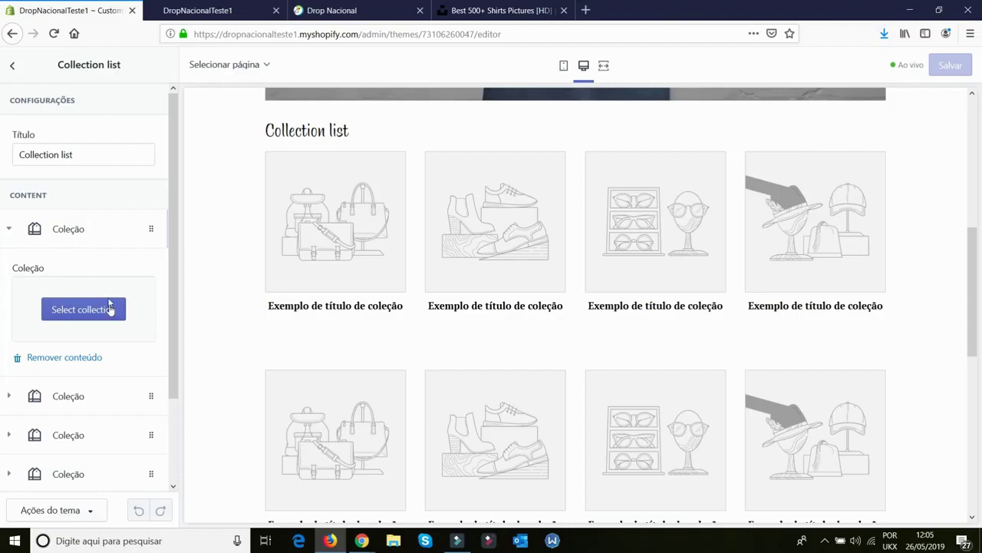
{"action": "left_click", "coordinate": [74, 310]}
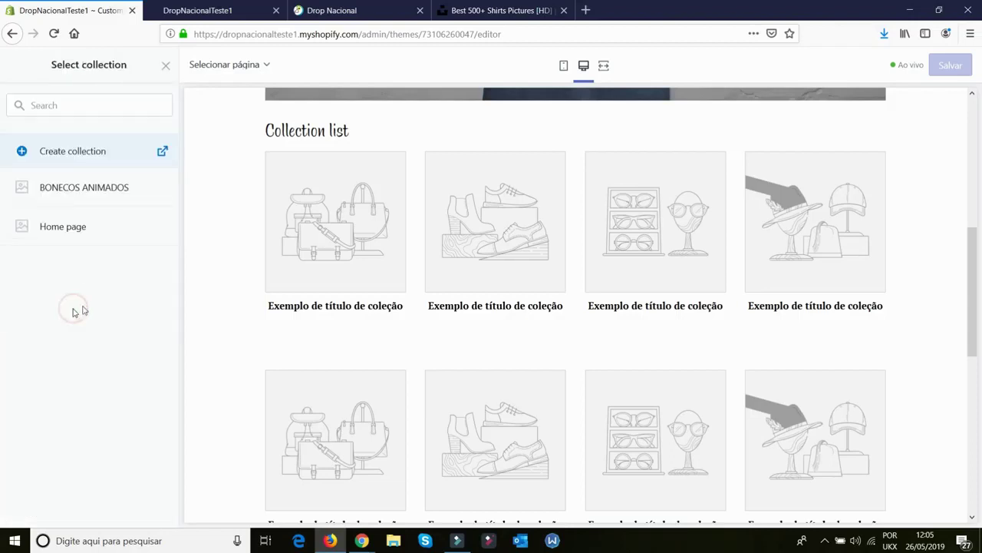
{"action": "left_click", "coordinate": [84, 189]}
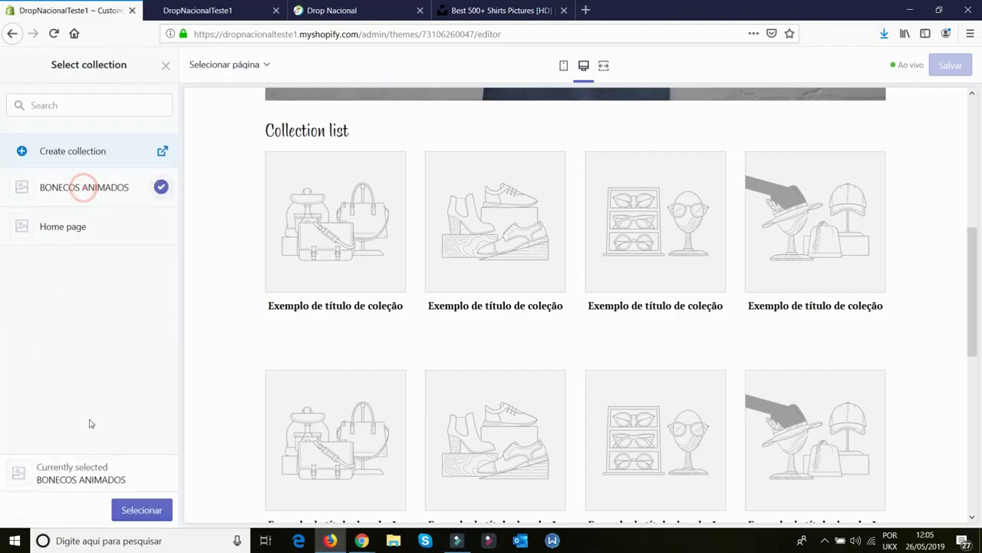
{"action": "left_click", "coordinate": [130, 510]}
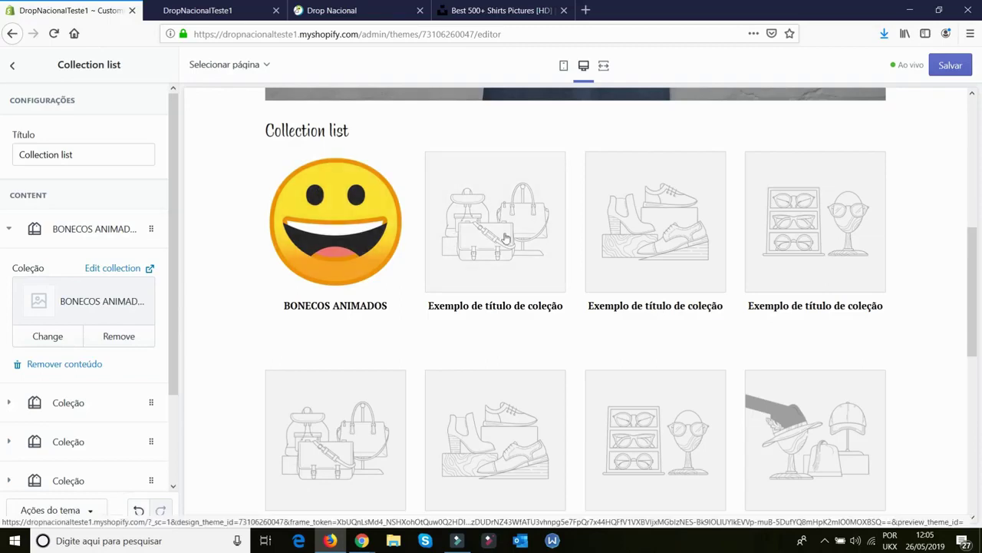
{"action": "left_click", "coordinate": [950, 66]}
Reload the storefront to confirm the collection, then return to the theme editor
{"action": "left_click", "coordinate": [211, 10]}
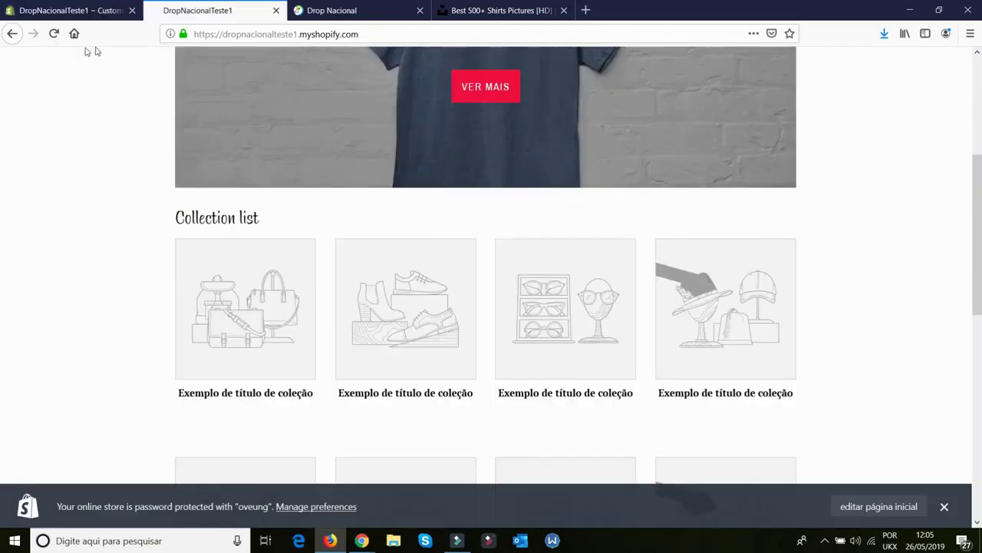
{"action": "left_click", "coordinate": [54, 33]}
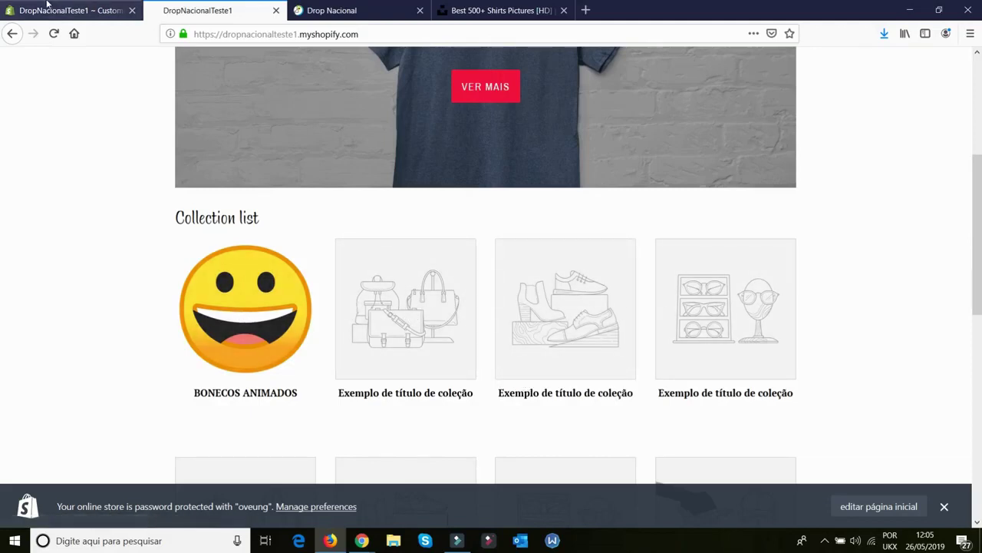
{"action": "left_click", "coordinate": [69, 10]}
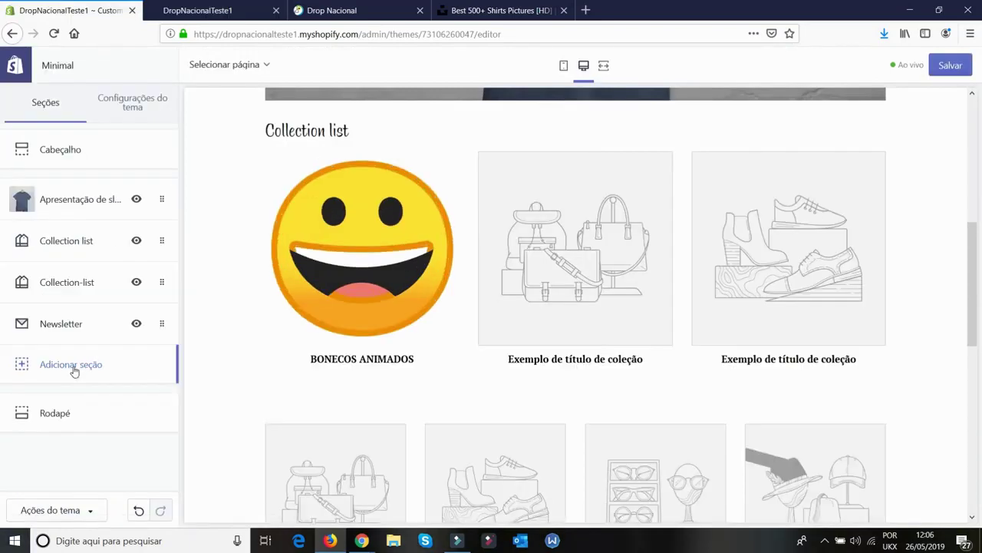
Add a Featured collection section to the home page showing the BONECOS ANIMADOS collection
{"action": "left_click", "coordinate": [72, 367]}
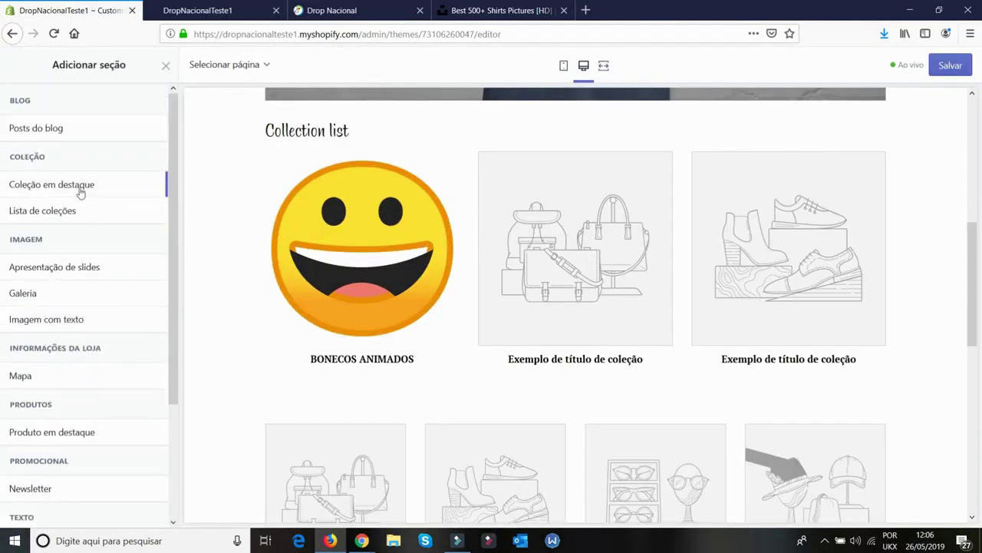
{"action": "left_click", "coordinate": [80, 189]}
{"action": "left_click", "coordinate": [136, 184]}
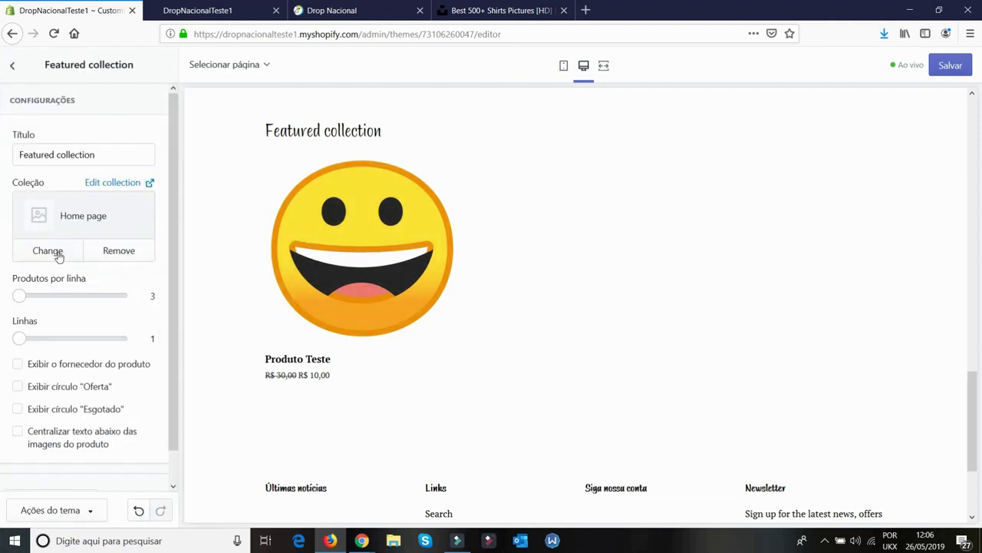
{"action": "left_click", "coordinate": [48, 251]}
{"action": "left_click", "coordinate": [78, 189]}
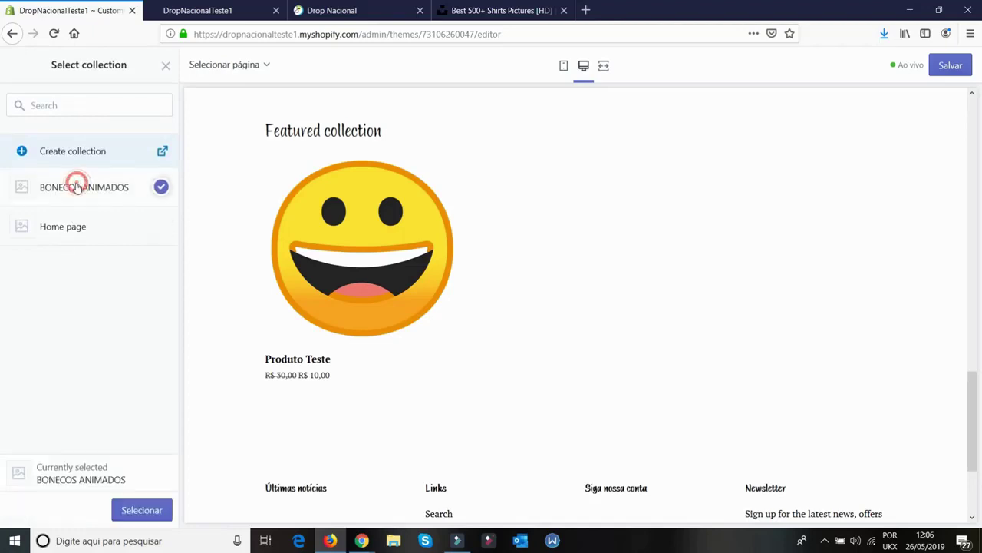
{"action": "left_click", "coordinate": [141, 511]}
Move the Featured collection section above Collection list and save the home page
{"action": "scroll", "coordinate": [246, 369], "scroll_direction": "up", "scroll_amount": 5}
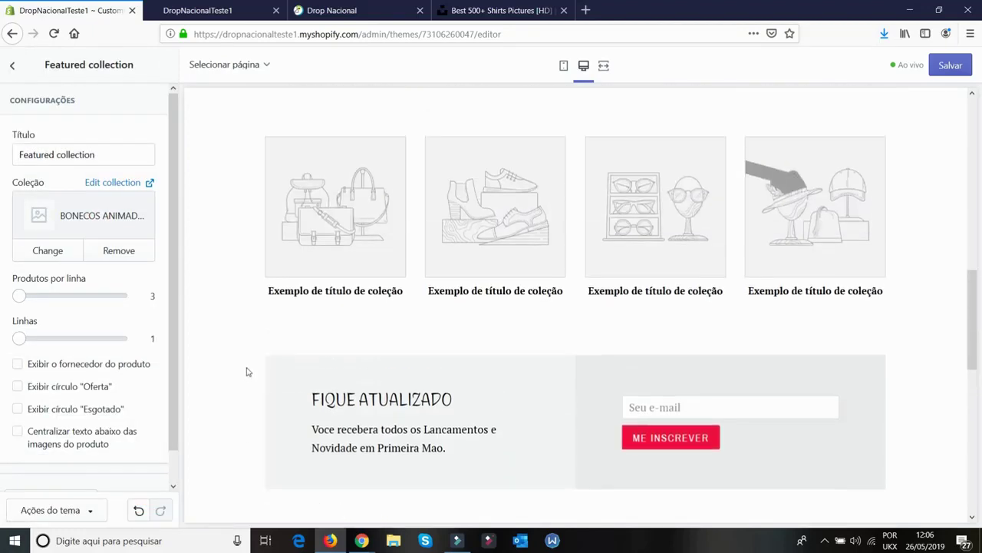
{"action": "scroll", "coordinate": [245, 368], "scroll_direction": "up", "scroll_amount": 5}
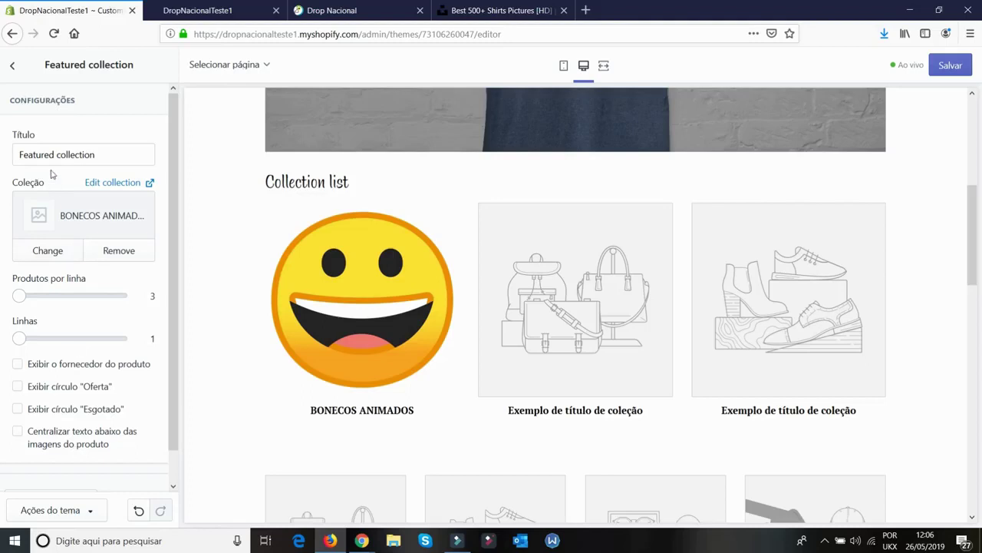
{"action": "left_click", "coordinate": [15, 68]}
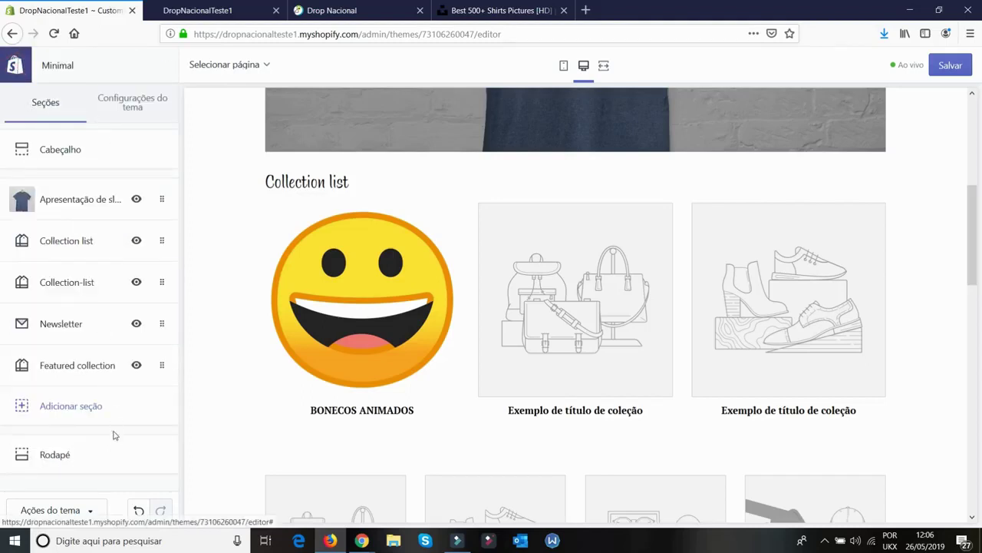
{"action": "left_click_drag", "start_coordinate": [162, 364], "coordinate": [115, 231]}
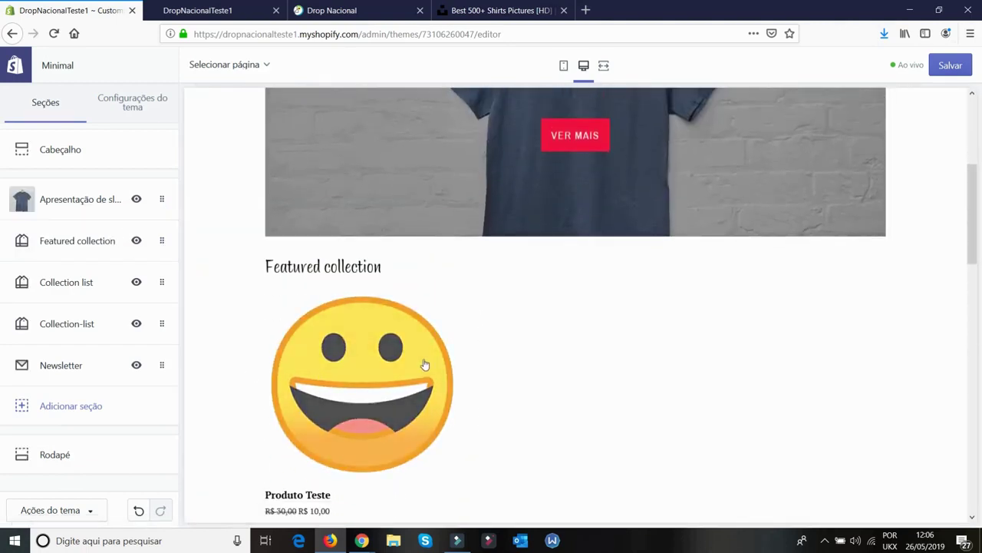
{"action": "key", "text": "ctrl+s"}
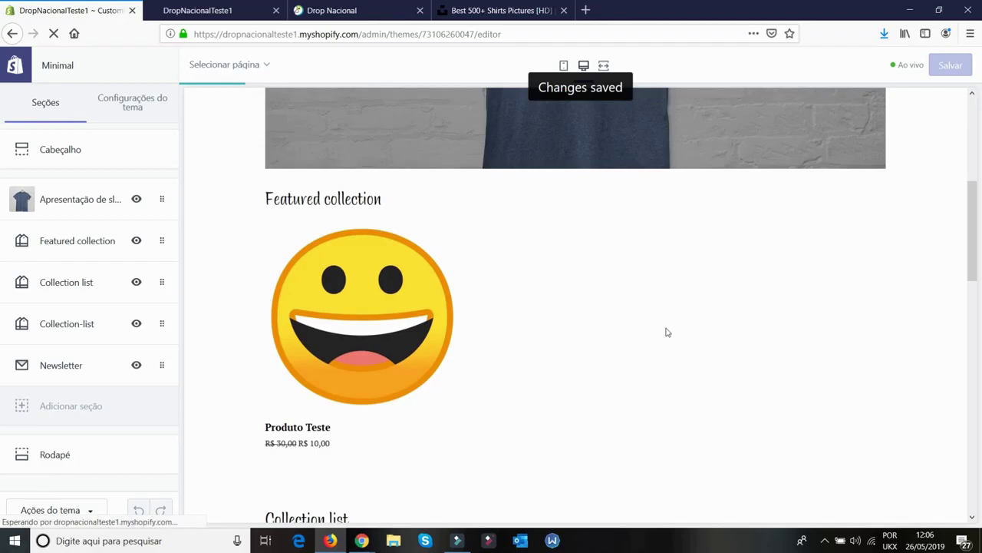
{"action": "scroll", "coordinate": [340, 346], "scroll_direction": "down", "scroll_amount": 3}
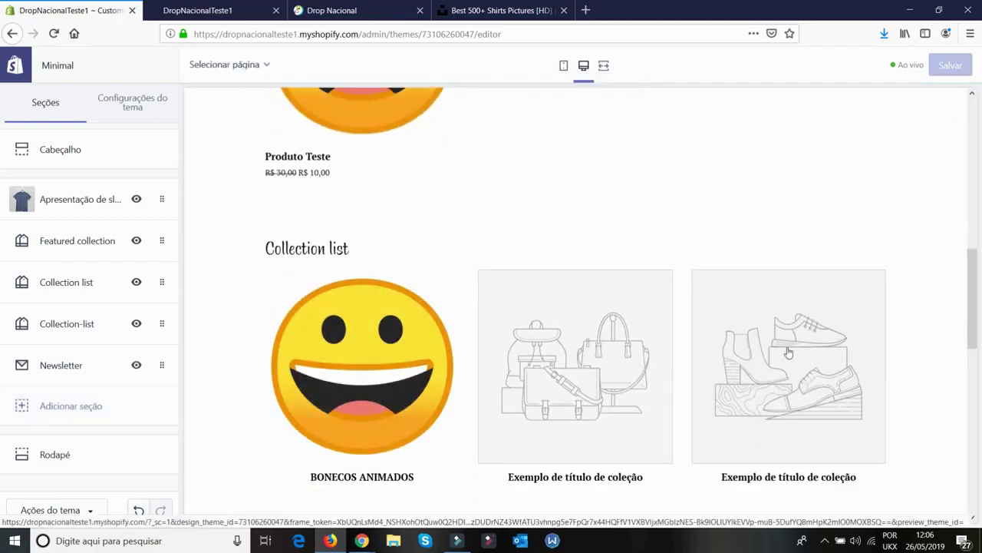
{"action": "scroll", "coordinate": [604, 366], "scroll_direction": "down", "scroll_amount": 3}
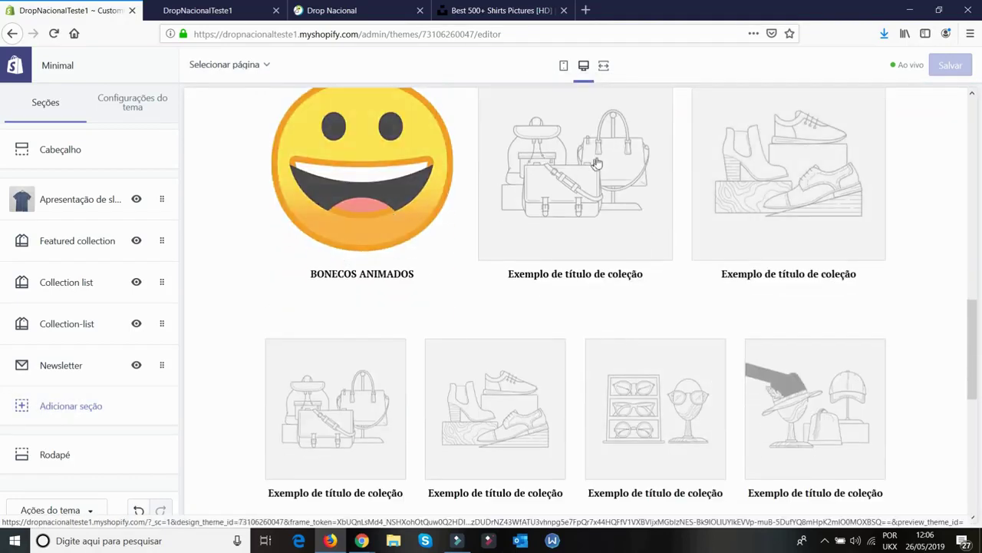
{"action": "scroll", "coordinate": [485, 273], "scroll_direction": "up", "scroll_amount": 2}
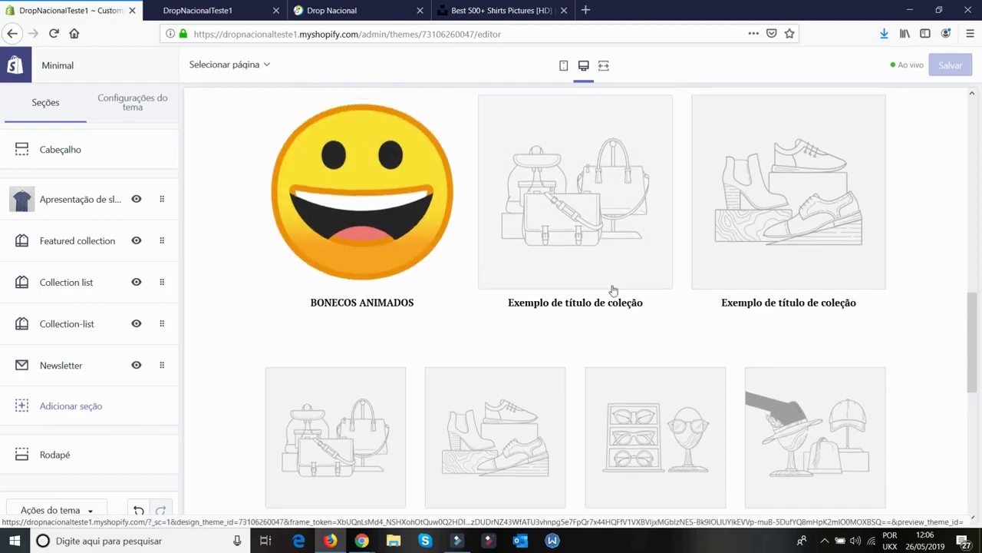
{"action": "scroll", "coordinate": [542, 290], "scroll_direction": "up", "scroll_amount": 5}
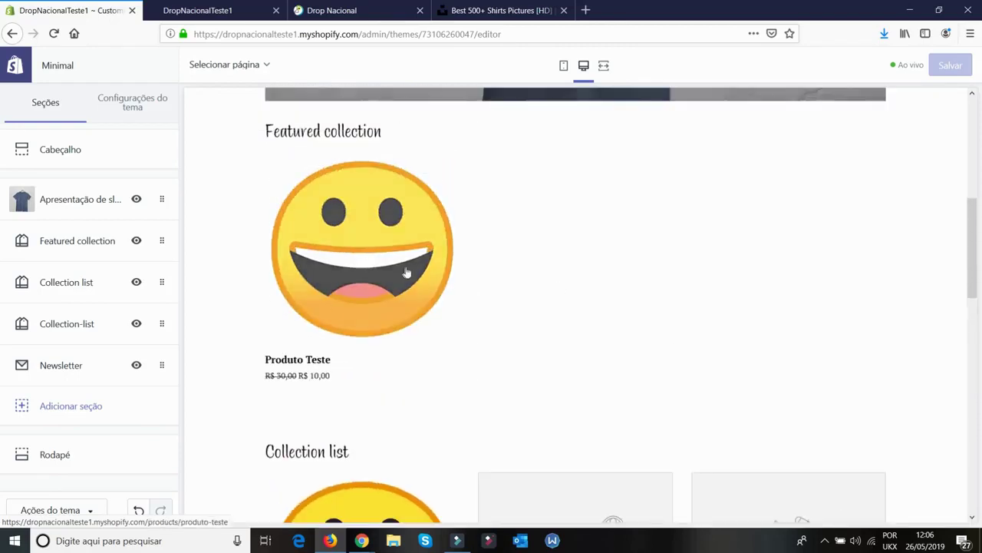
{"action": "scroll", "coordinate": [578, 382], "scroll_direction": "down", "scroll_amount": 3}
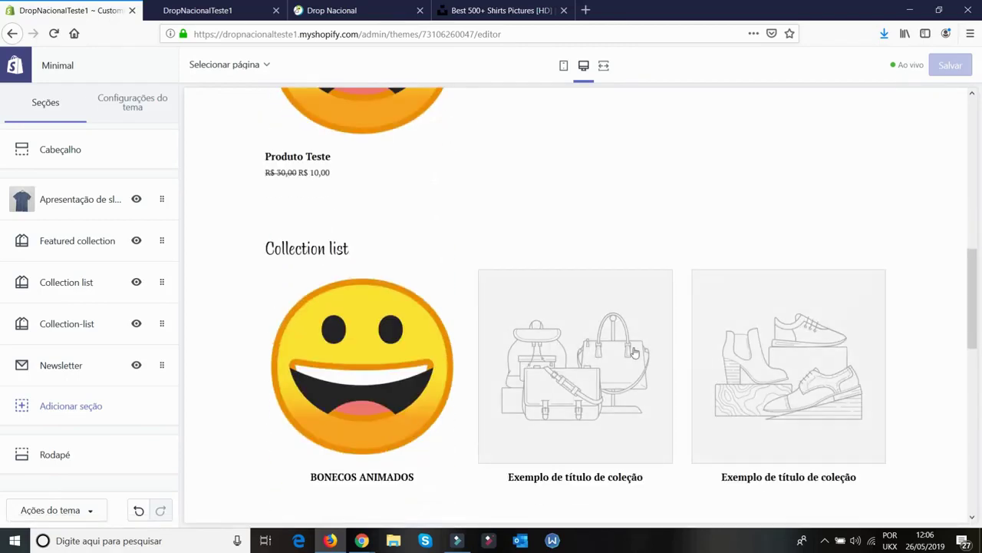
{"action": "scroll", "coordinate": [634, 351], "scroll_direction": "down", "scroll_amount": 3}
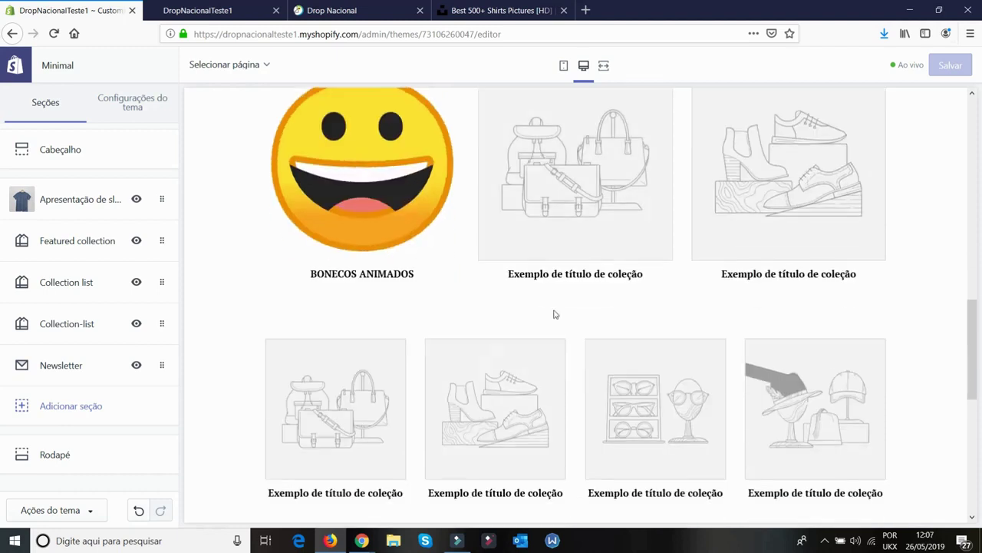
{"action": "left_click", "coordinate": [364, 179]}
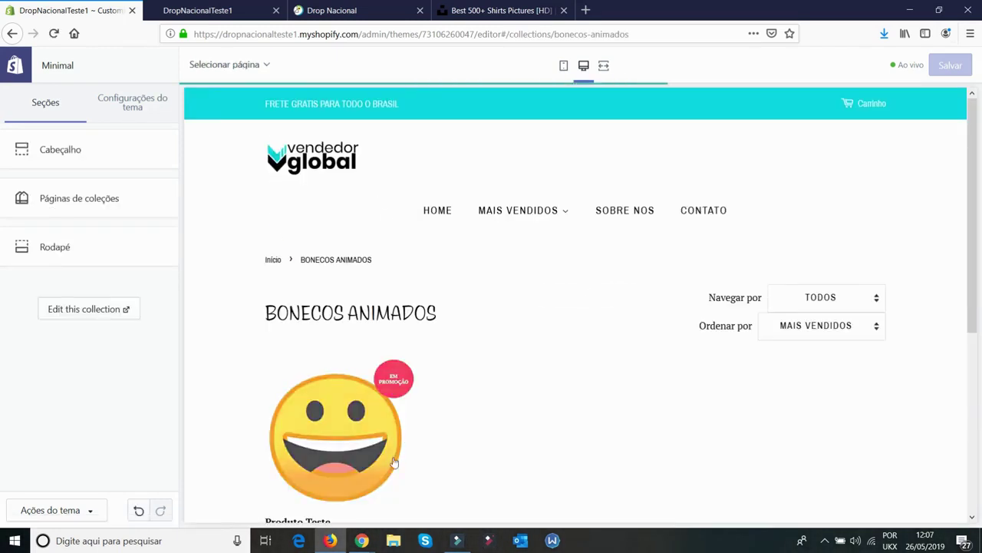
{"action": "left_click", "coordinate": [13, 35]}
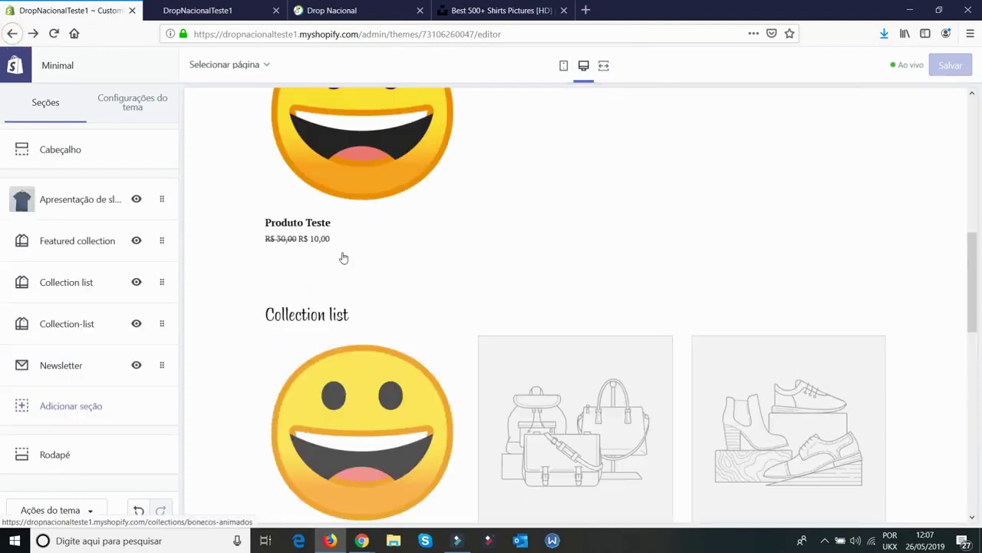
{"action": "scroll", "coordinate": [343, 258], "scroll_direction": "up", "scroll_amount": 3}
{"action": "left_click", "coordinate": [366, 315]}
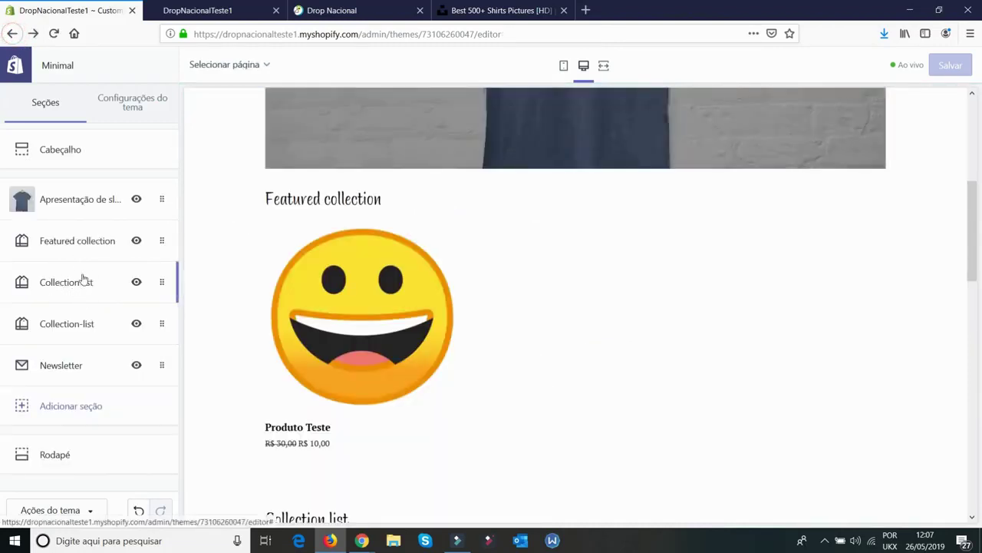
{"action": "scroll", "coordinate": [575, 376], "scroll_direction": "down", "scroll_amount": 4}
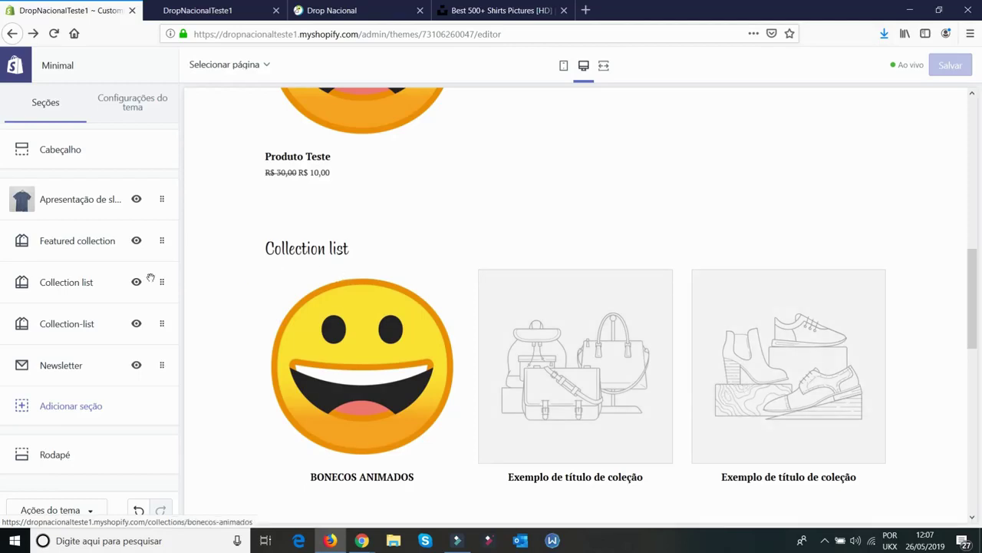
{"action": "scroll", "coordinate": [428, 319], "scroll_direction": "up", "scroll_amount": 3}
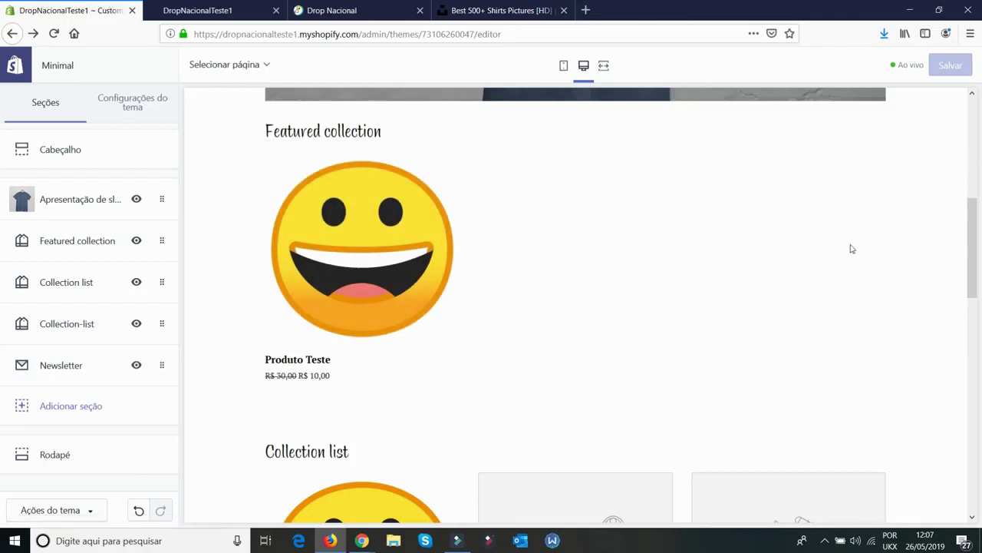
Set Featured collection to 4 products per row with vendor names and centred text, then save
{"action": "left_click", "coordinate": [78, 246]}
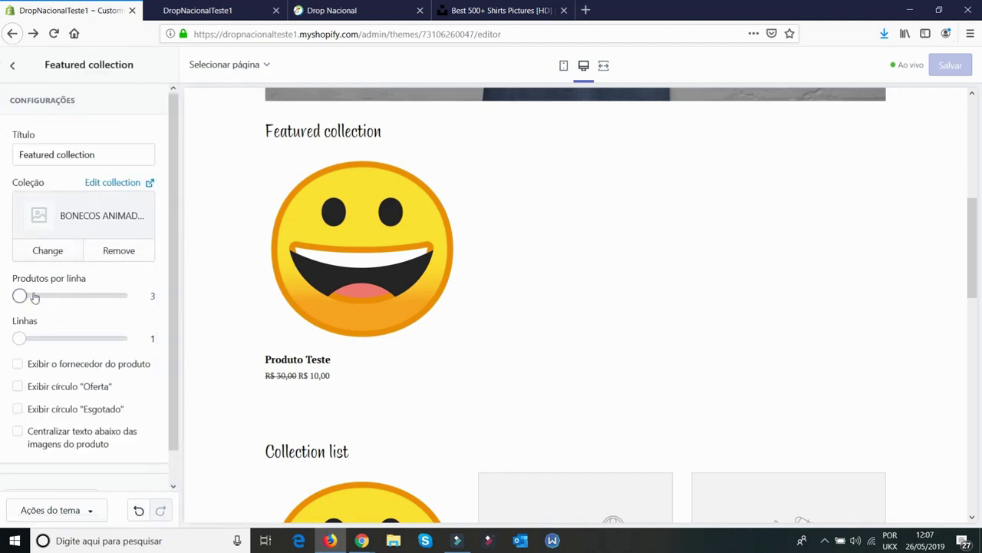
{"action": "left_click_drag", "start_coordinate": [18, 294], "coordinate": [69, 296]}
{"action": "left_click", "coordinate": [78, 364]}
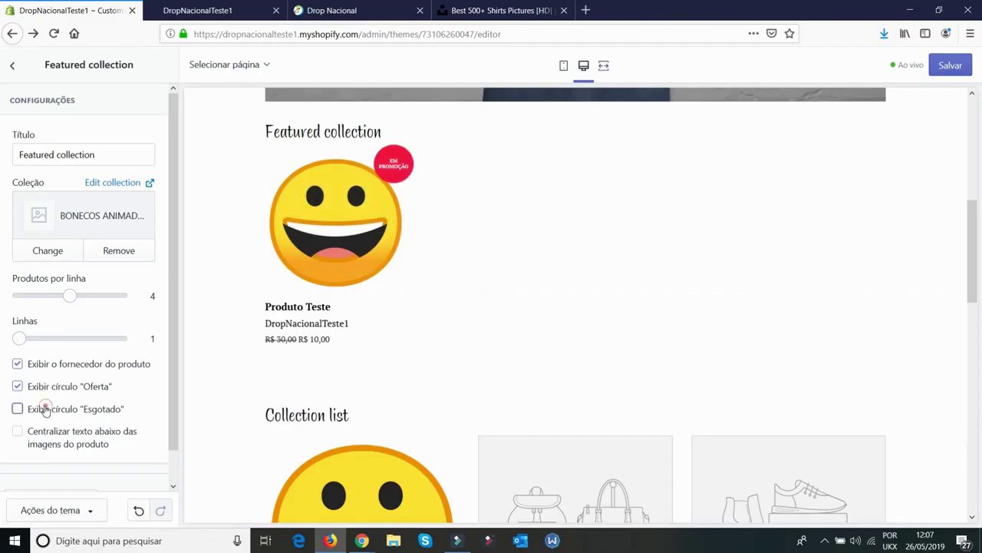
{"action": "key", "text": "space"}
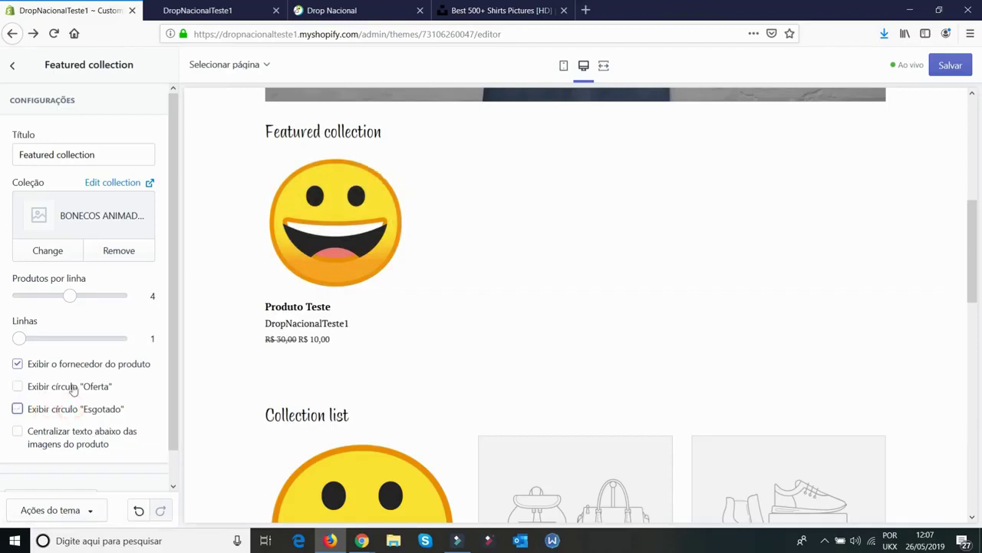
{"action": "left_click", "coordinate": [72, 439]}
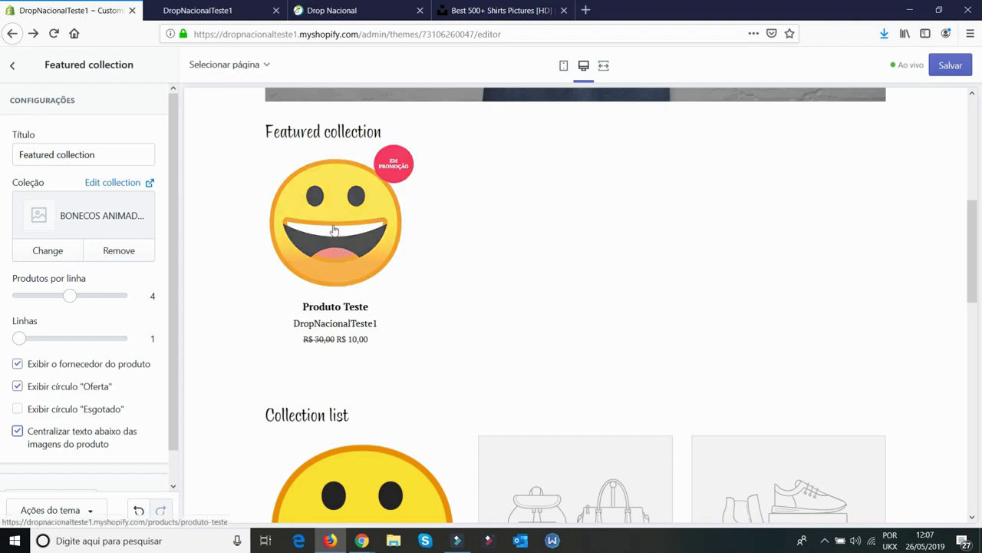
{"action": "scroll", "coordinate": [84, 432], "scroll_direction": "down", "scroll_amount": 1}
{"action": "scroll", "coordinate": [85, 428], "scroll_direction": "up", "scroll_amount": 1}
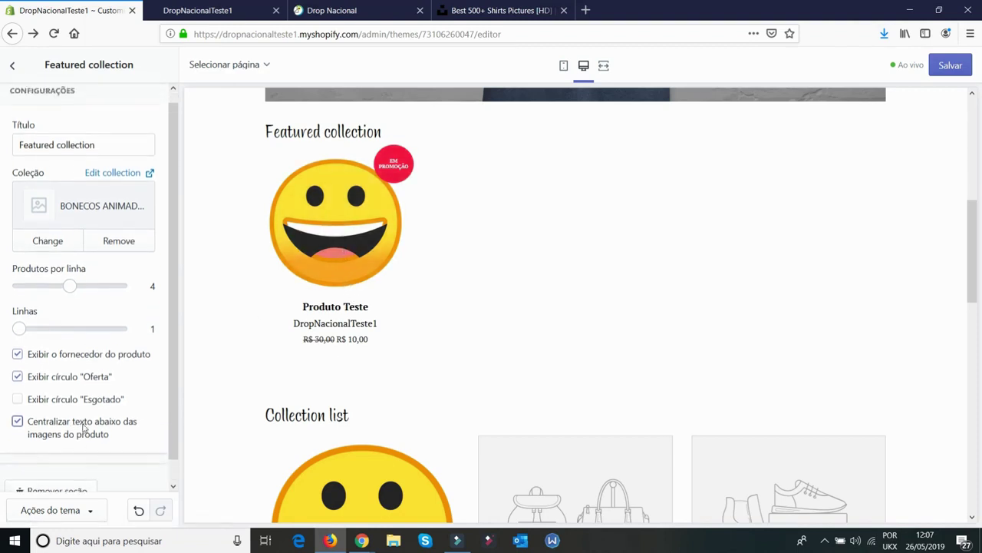
{"action": "left_click", "coordinate": [943, 67]}
{"action": "left_click", "coordinate": [13, 65]}
{"action": "scroll", "coordinate": [522, 418], "scroll_direction": "down", "scroll_amount": 1}
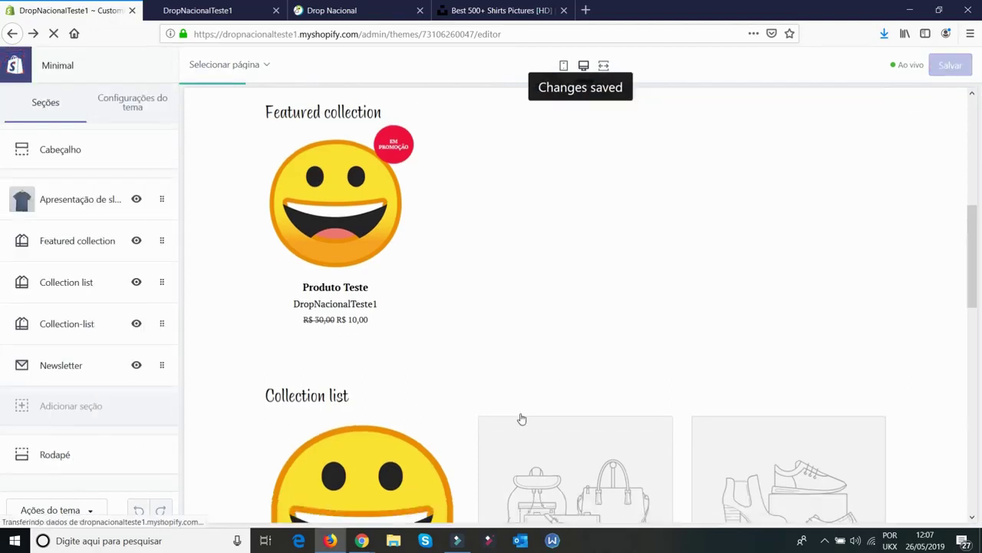
Hide the Collection list and Lista de coleções sections, save, and exit to the themes page
{"action": "left_click", "coordinate": [137, 283]}
{"action": "left_click", "coordinate": [136, 323]}
{"action": "scroll", "coordinate": [666, 365], "scroll_direction": "up", "scroll_amount": 3}
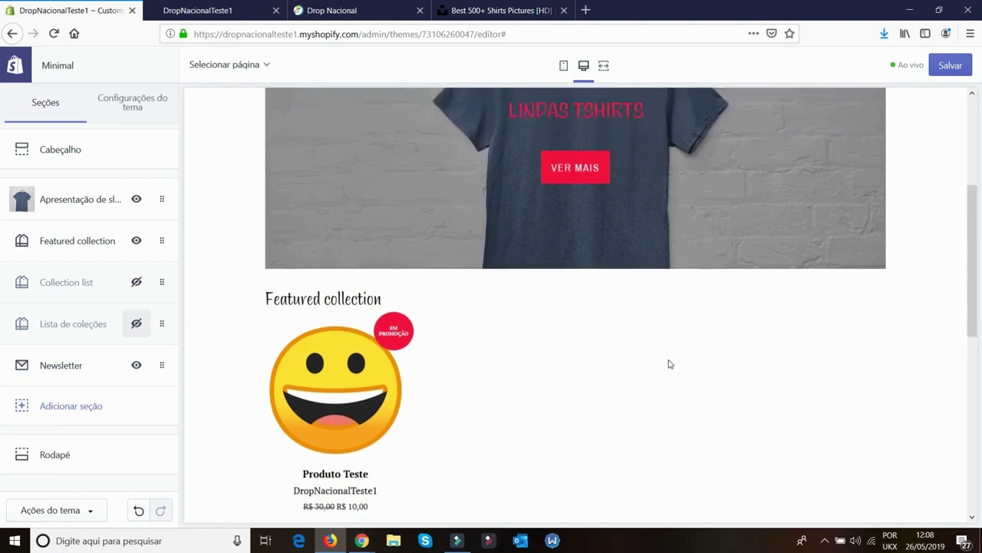
{"action": "scroll", "coordinate": [664, 367], "scroll_direction": "down", "scroll_amount": 2}
{"action": "scroll", "coordinate": [632, 438], "scroll_direction": "down", "scroll_amount": 3}
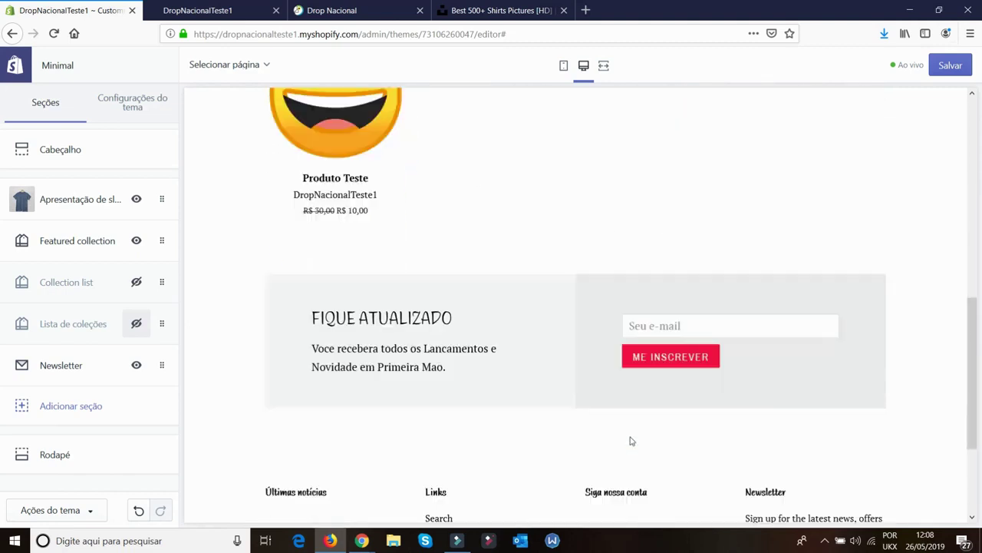
{"action": "scroll", "coordinate": [640, 415], "scroll_direction": "up", "scroll_amount": 10}
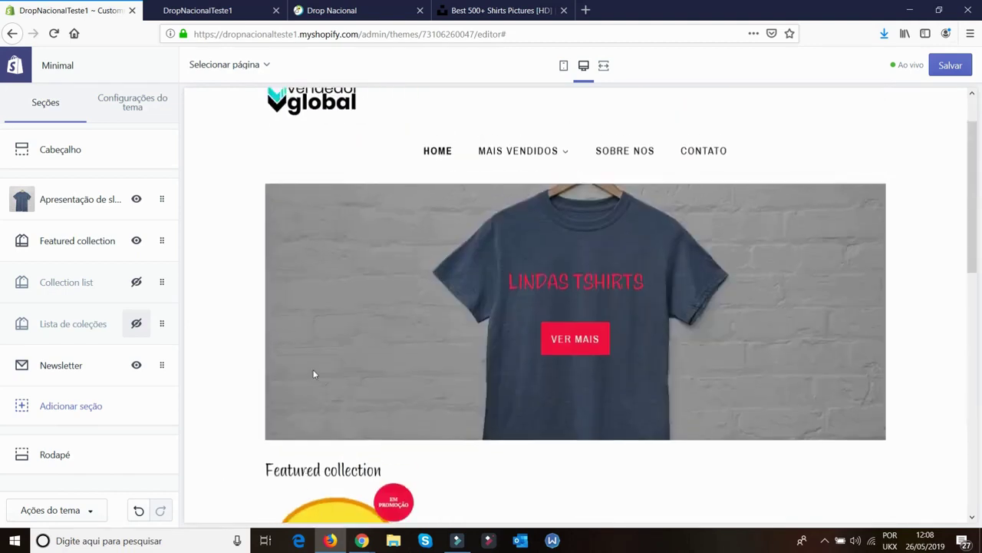
{"action": "left_click", "coordinate": [950, 65]}
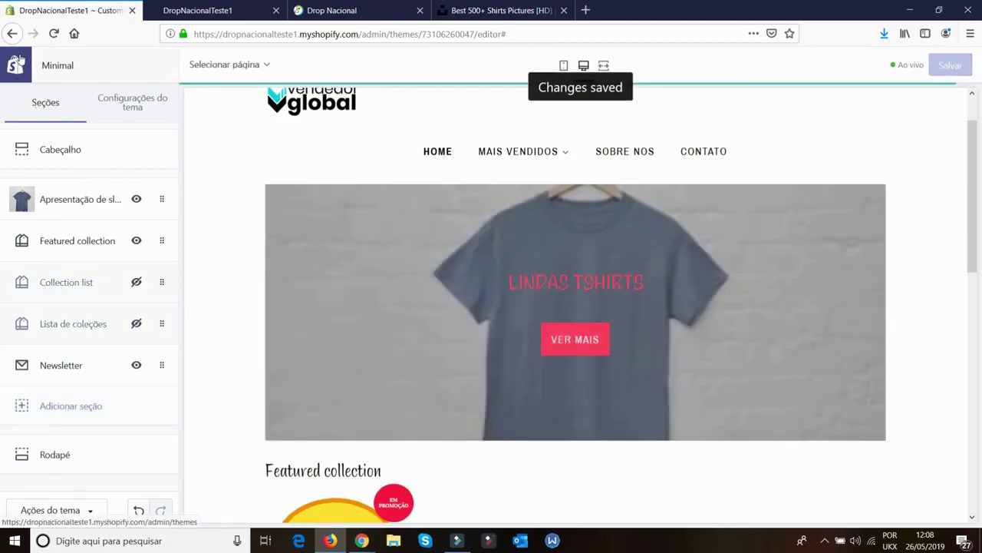
{"action": "left_click", "coordinate": [19, 62]}
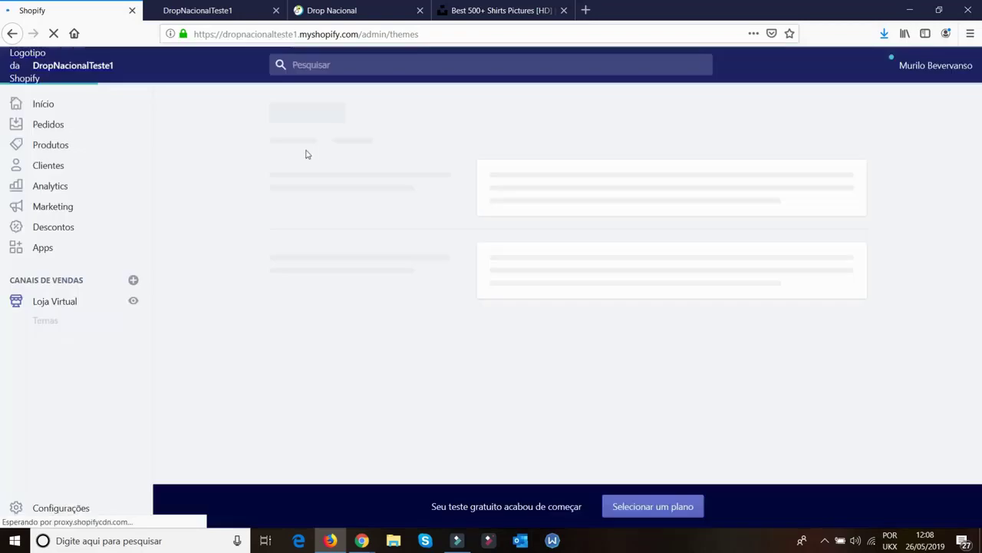
Open the live storefront and add Produto Teste to the cart
{"action": "left_click", "coordinate": [133, 301]}
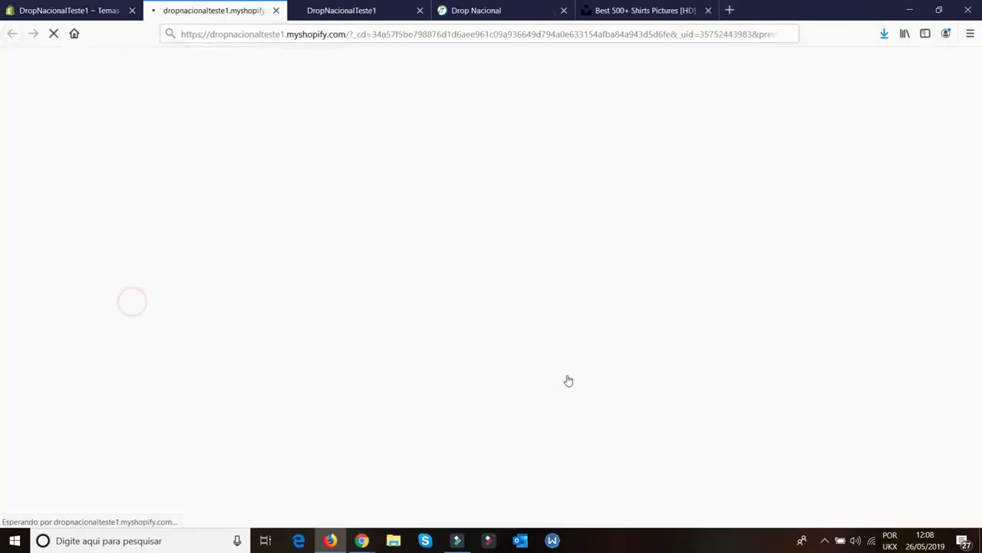
{"action": "left_click", "coordinate": [421, 11]}
{"action": "scroll", "coordinate": [381, 234], "scroll_direction": "down", "scroll_amount": 5}
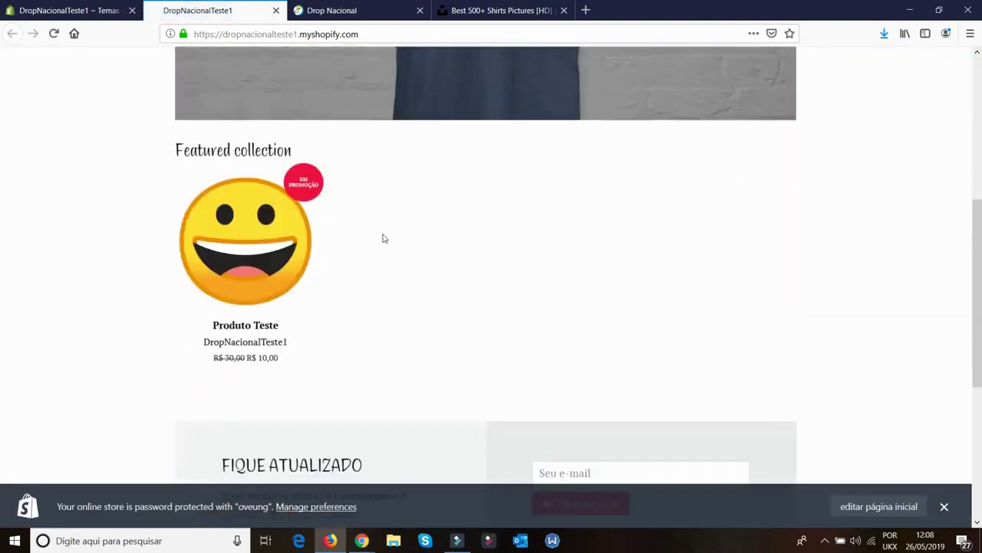
{"action": "left_click", "coordinate": [391, 261]}
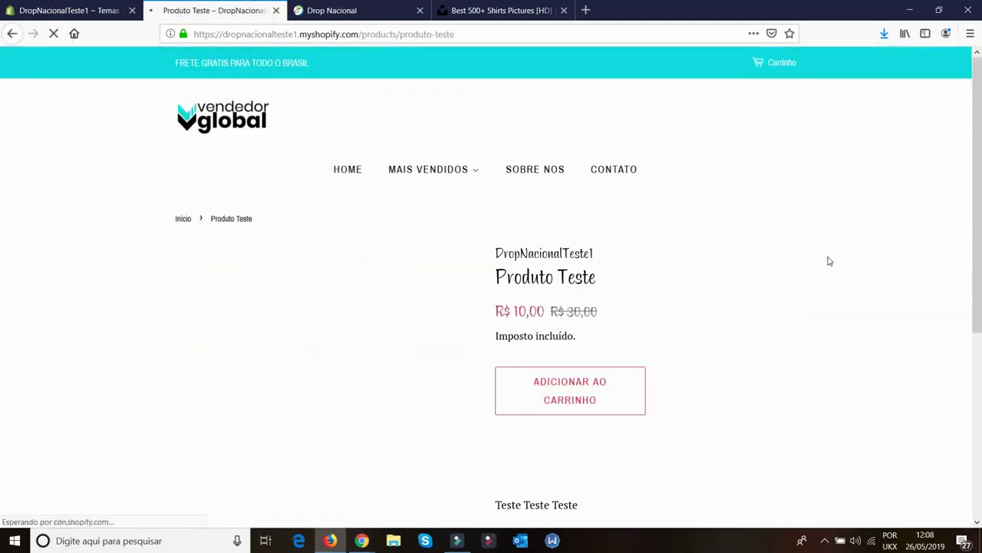
{"action": "left_click", "coordinate": [550, 393]}
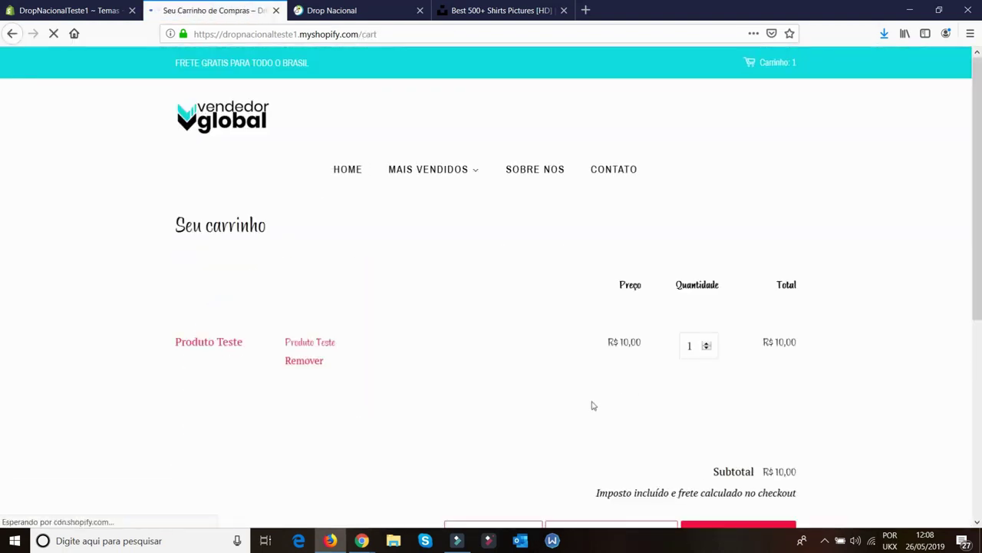
Attempt a PayPal checkout, return to the cart after the error, and close the store tab
{"action": "scroll", "coordinate": [537, 376], "scroll_direction": "down", "scroll_amount": 3}
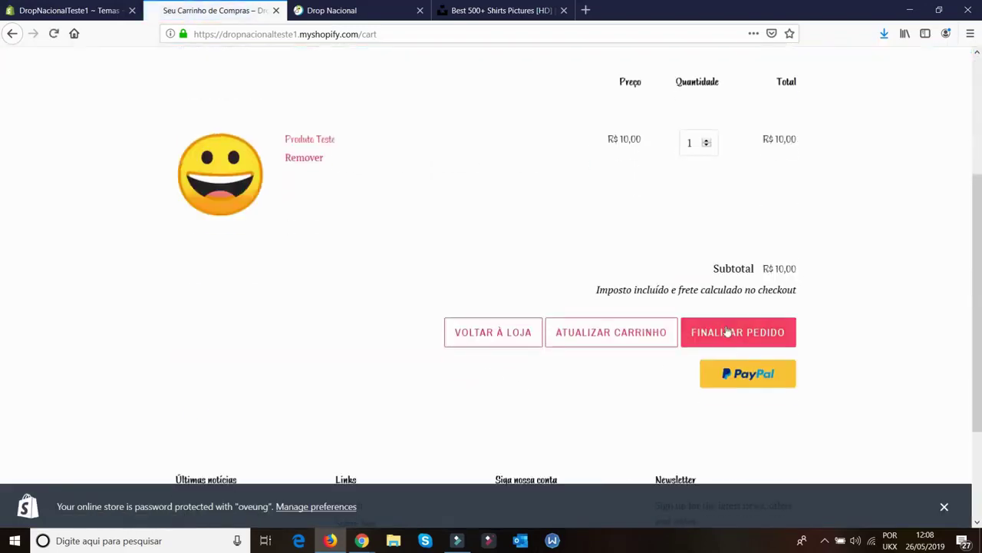
{"action": "left_click", "coordinate": [758, 376]}
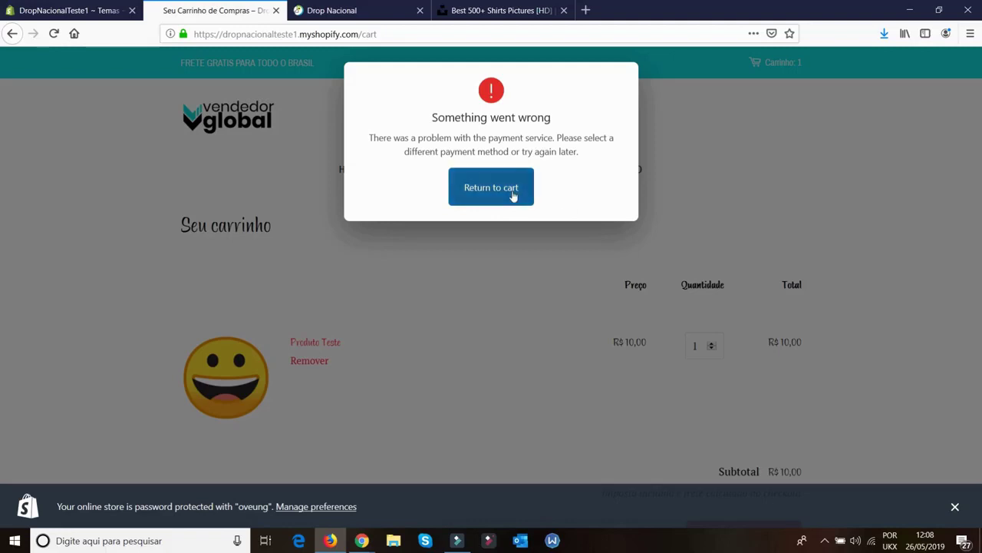
{"action": "left_click", "coordinate": [516, 199]}
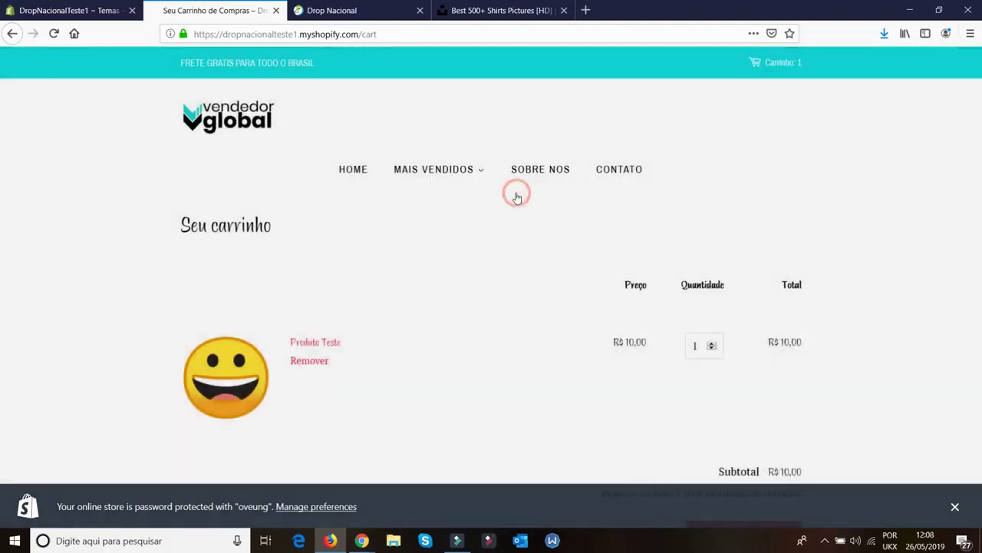
{"action": "scroll", "coordinate": [513, 300], "scroll_direction": "down", "scroll_amount": 5}
{"action": "scroll", "coordinate": [618, 272], "scroll_direction": "up", "scroll_amount": 3}
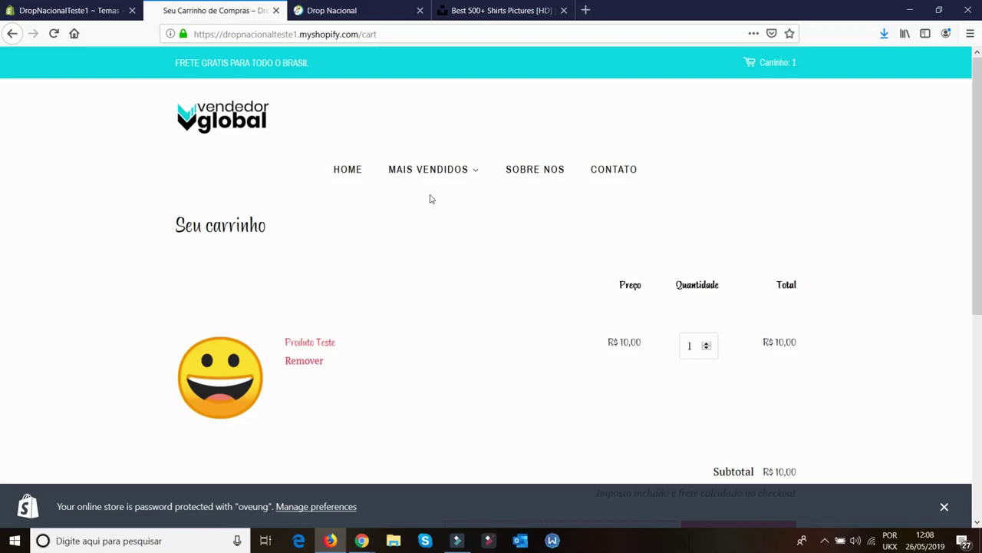
{"action": "key", "text": "ctrl+w"}
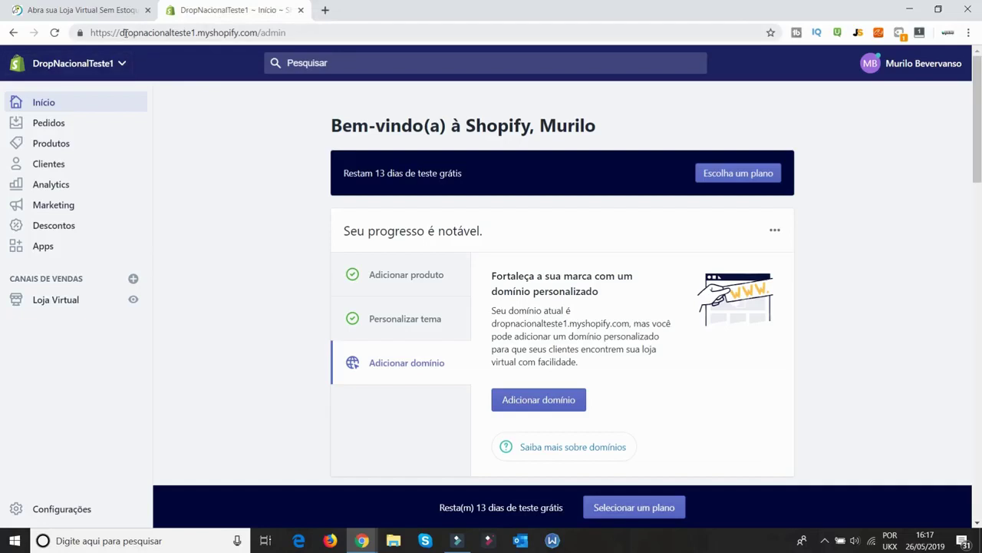
Start the Drop Nacional free trial on the DropNacional website
{"action": "left_click_drag", "start_coordinate": [119, 32], "coordinate": [179, 32]}
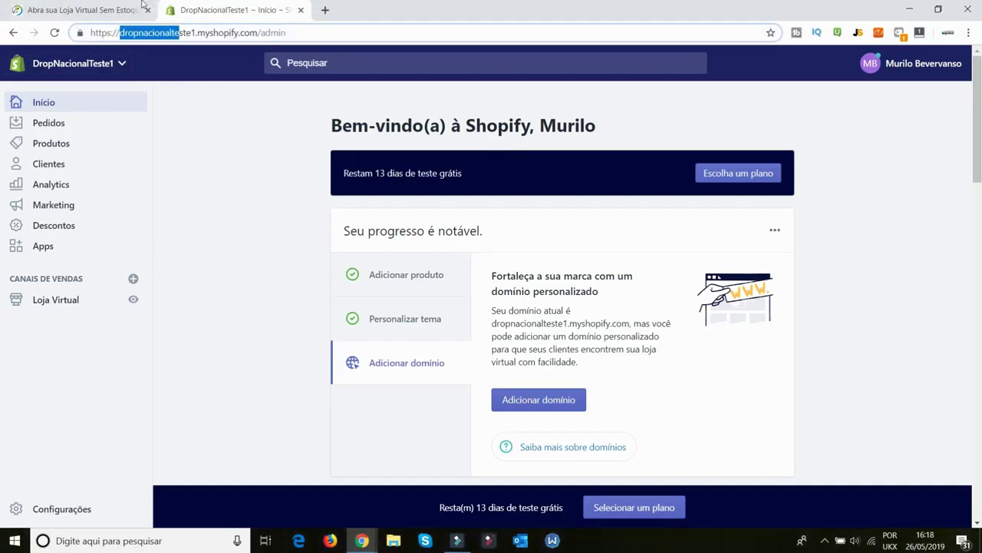
{"action": "left_click", "coordinate": [53, 9]}
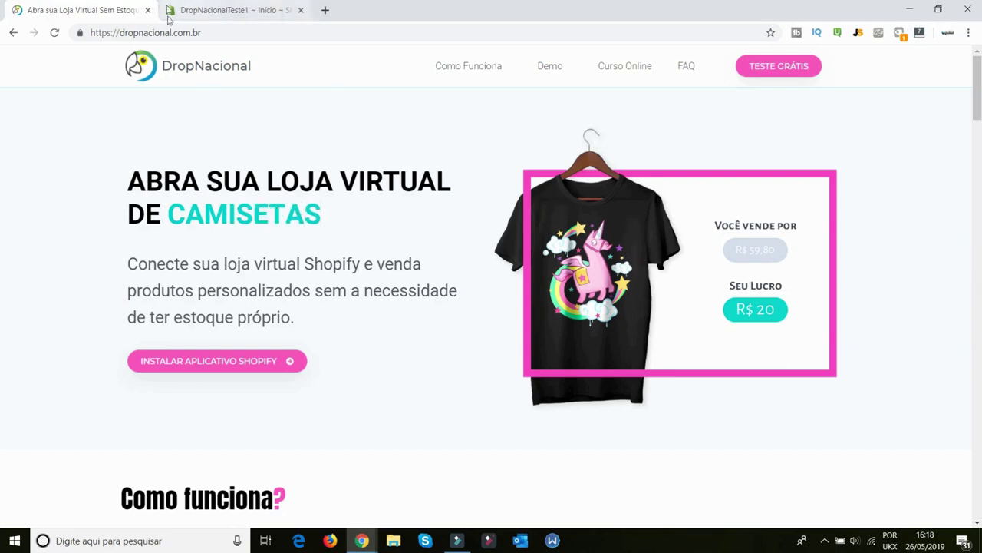
{"action": "left_click", "coordinate": [232, 6]}
{"action": "left_click", "coordinate": [61, 7]}
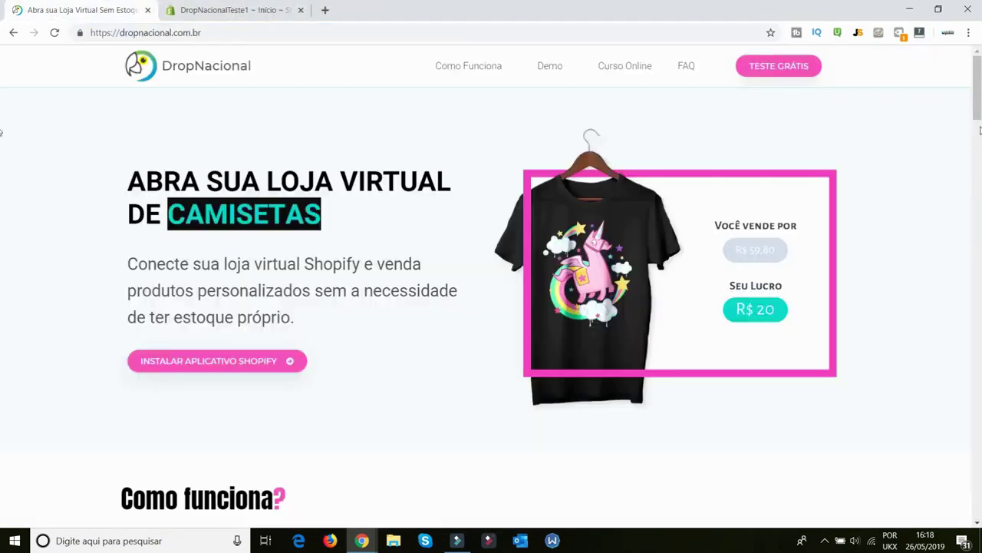
{"action": "left_click", "coordinate": [782, 67]}
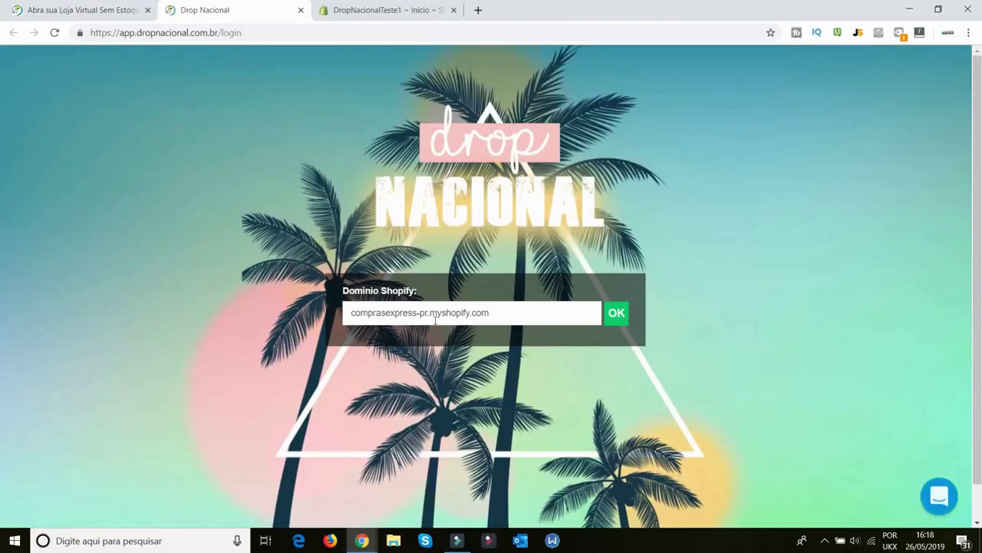
Enter dropnacionalteste1.myshopify.com as the Shopify domain, submit it, and install the unlisted DropNacional app
{"action": "left_click", "coordinate": [386, 10]}
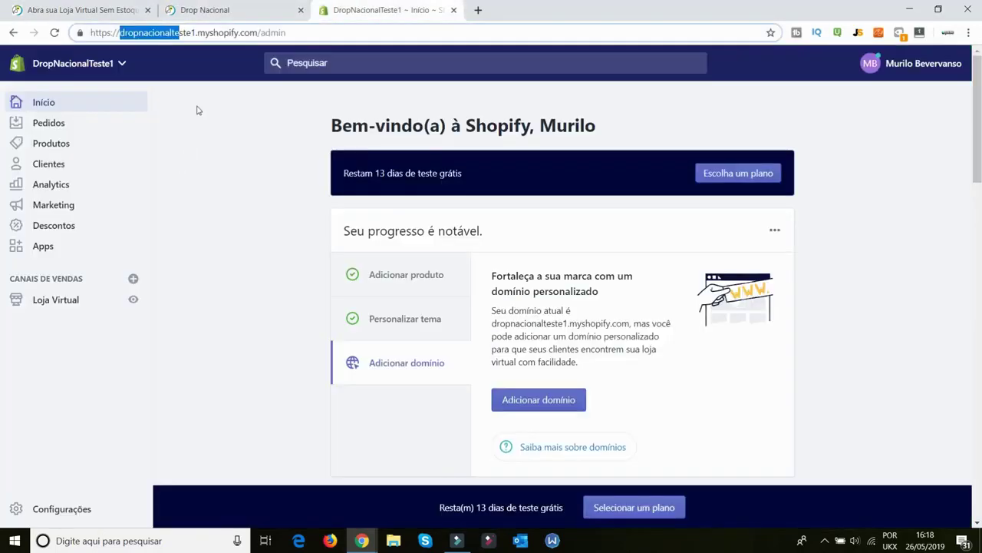
{"action": "left_click", "coordinate": [126, 32]}
{"action": "left_click_drag", "start_coordinate": [120, 32], "coordinate": [258, 32]}
{"action": "key", "text": "ctrl+c"}
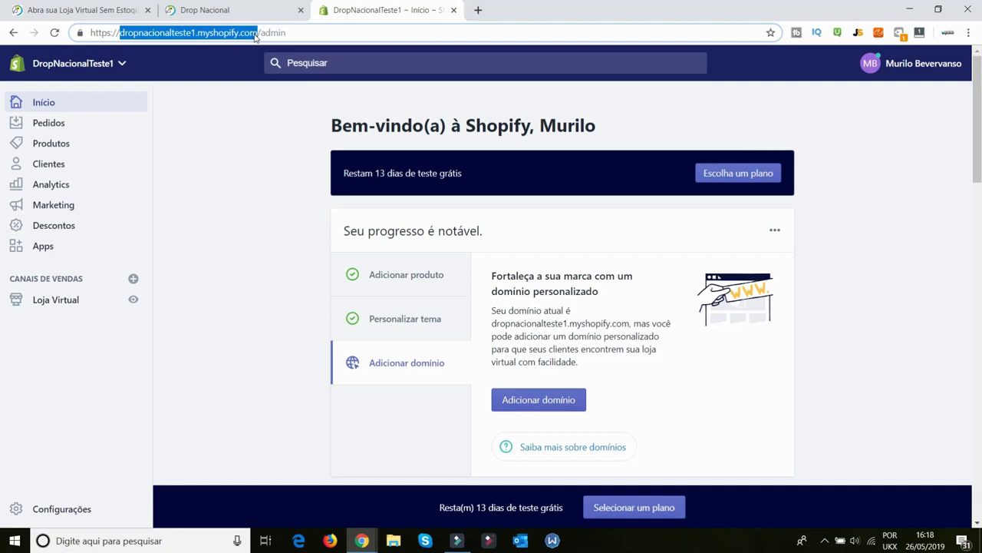
{"action": "left_click", "coordinate": [281, 10]}
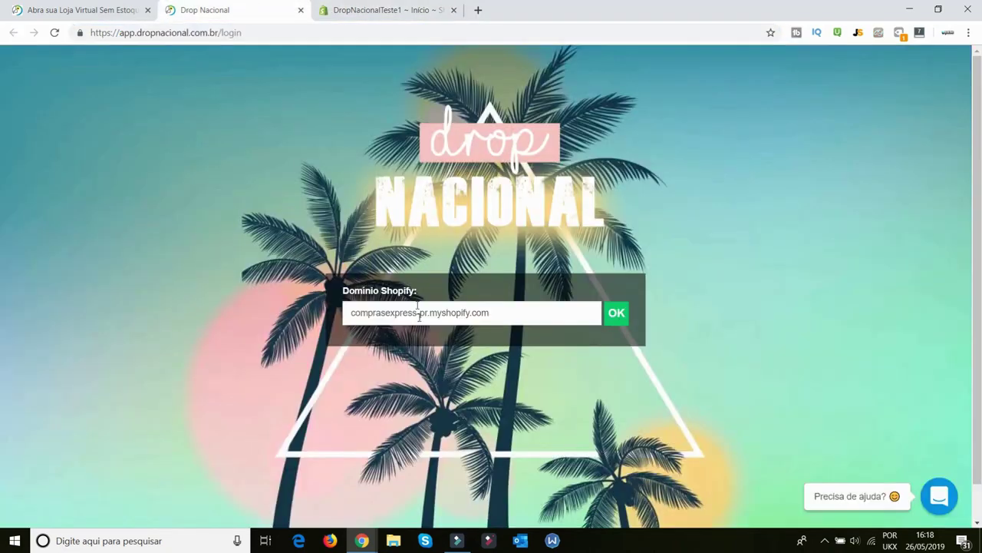
{"action": "triple_click", "coordinate": [420, 313]}
{"action": "key", "text": "ctrl+v"}
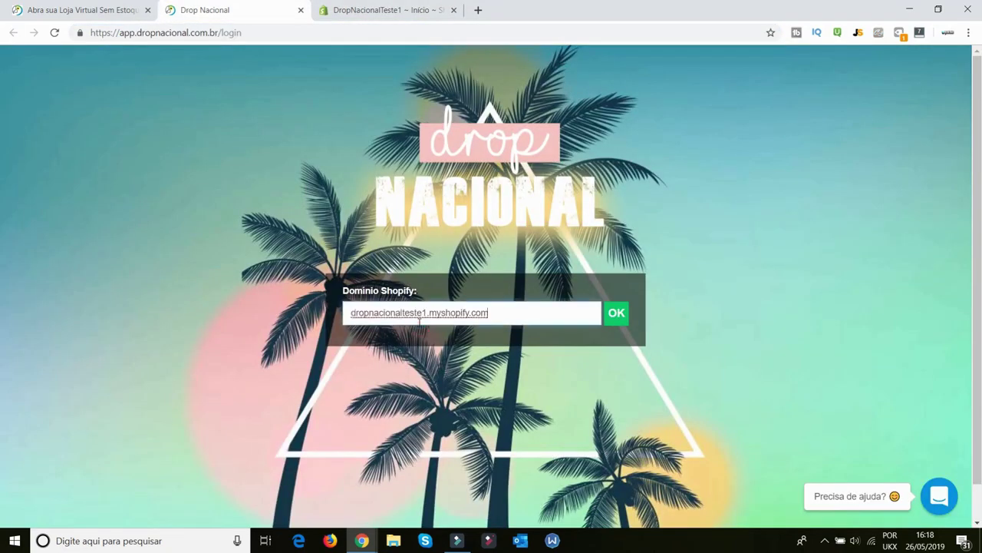
{"action": "left_click", "coordinate": [622, 324]}
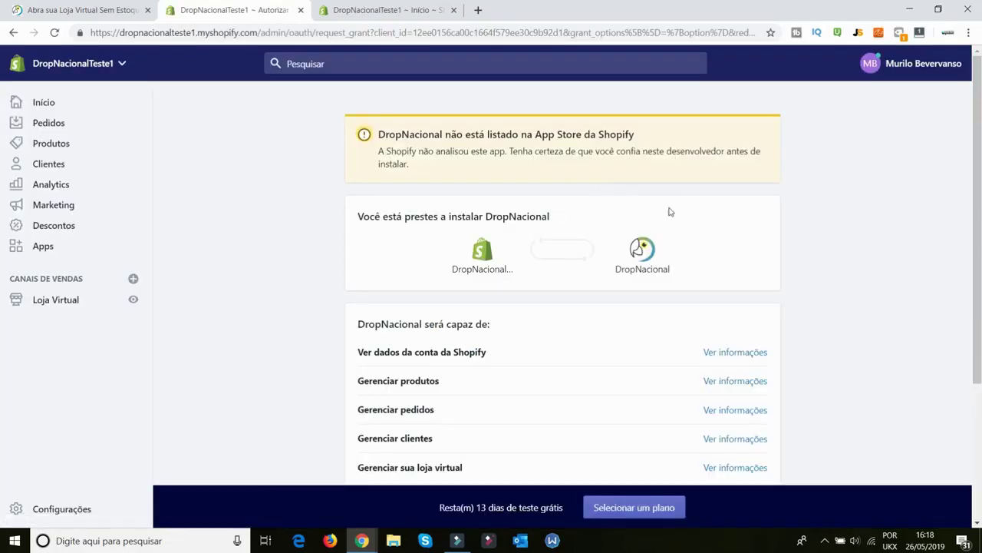
{"action": "scroll", "coordinate": [669, 212], "scroll_direction": "down", "scroll_amount": 3}
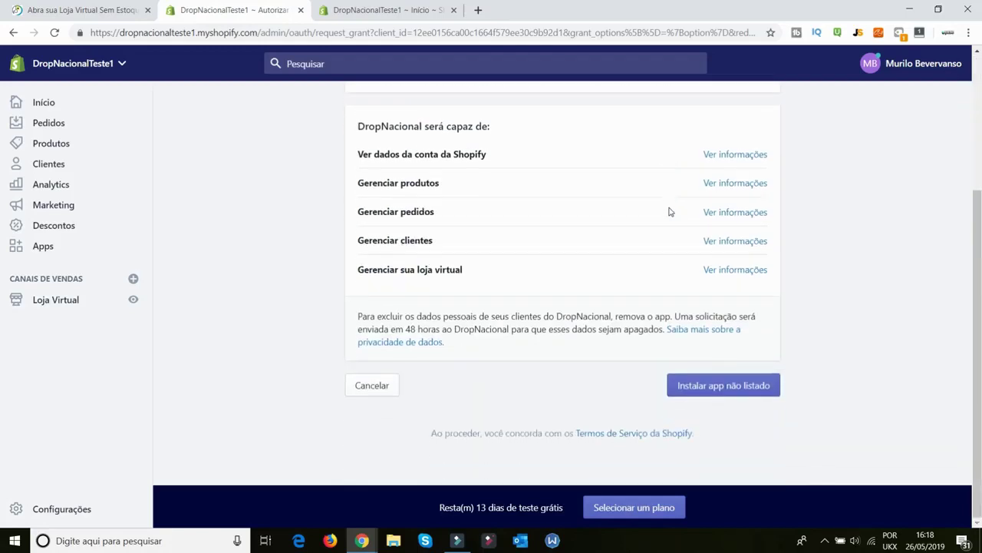
{"action": "left_click", "coordinate": [723, 391]}
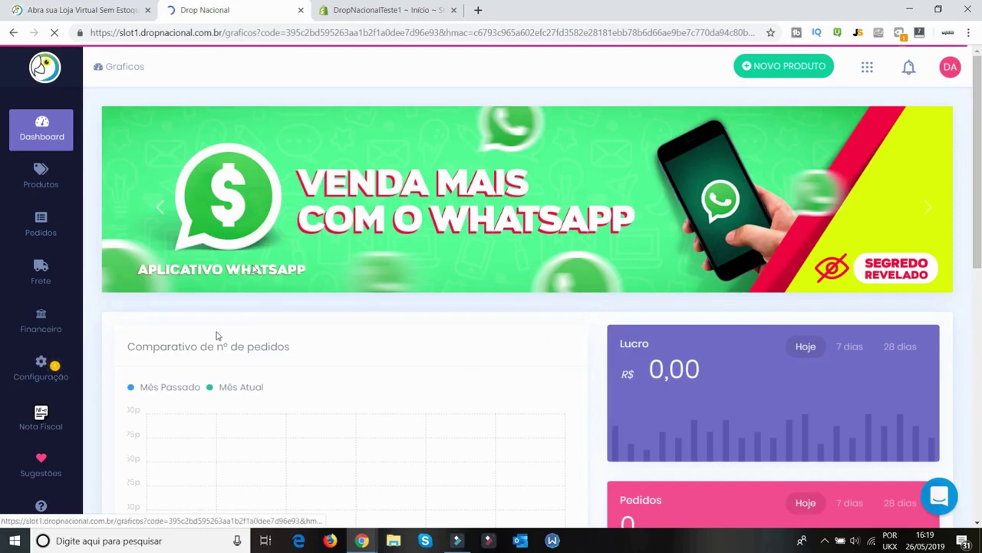
Create a new product via NOVO PRODUTO and choose Personalizar Produto
{"action": "scroll", "coordinate": [46, 307], "scroll_direction": "down", "scroll_amount": 2}
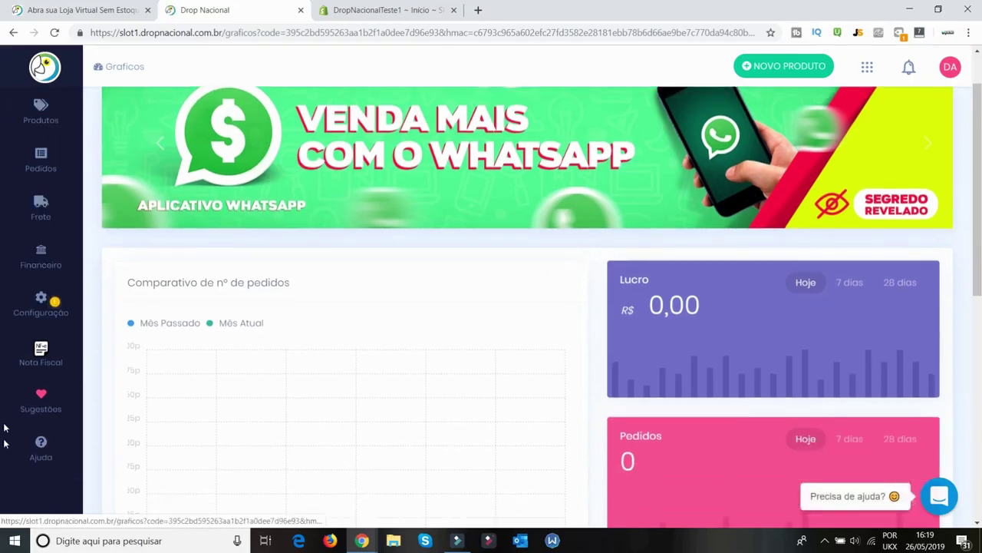
{"action": "scroll", "coordinate": [27, 96], "scroll_direction": "up", "scroll_amount": 1}
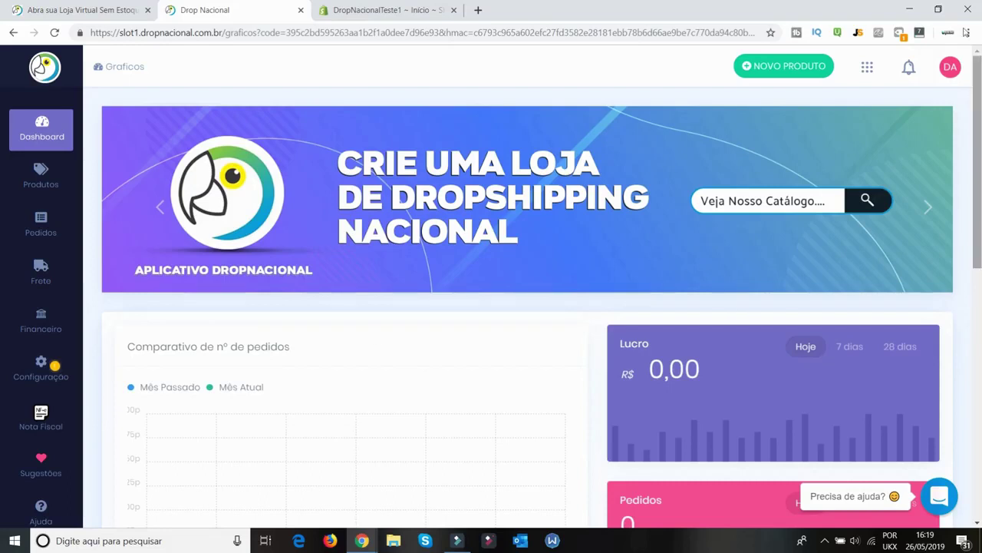
{"action": "left_click", "coordinate": [806, 67]}
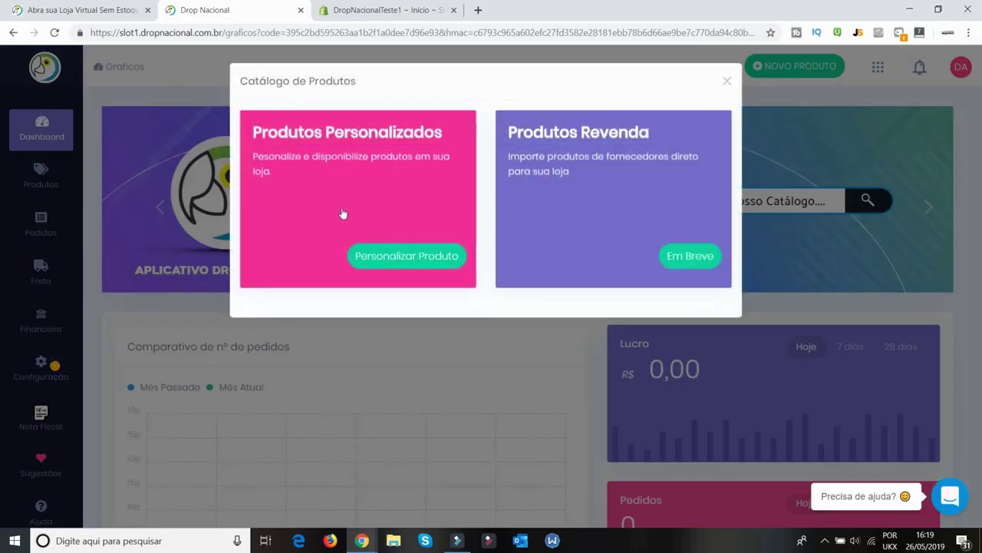
{"action": "left_click", "coordinate": [406, 257]}
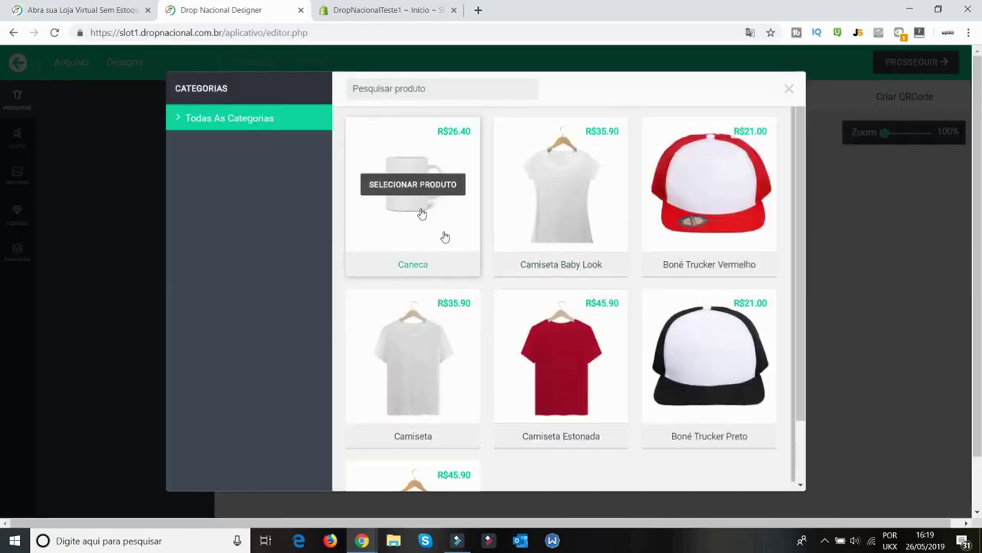
Pick the Boné Trucker Preto cap and look at the Text Mask text option
{"action": "scroll", "coordinate": [673, 374], "scroll_direction": "down", "scroll_amount": 1}
{"action": "scroll", "coordinate": [673, 375], "scroll_direction": "up", "scroll_amount": 1}
{"action": "left_click", "coordinate": [720, 352]}
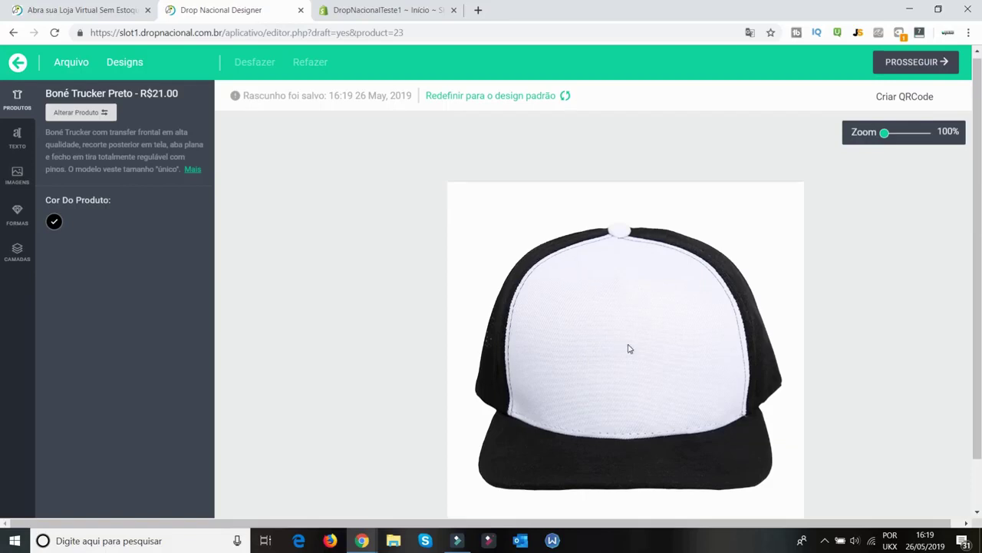
{"action": "scroll", "coordinate": [629, 346], "scroll_direction": "down", "scroll_amount": 1}
{"action": "left_click", "coordinate": [14, 138]}
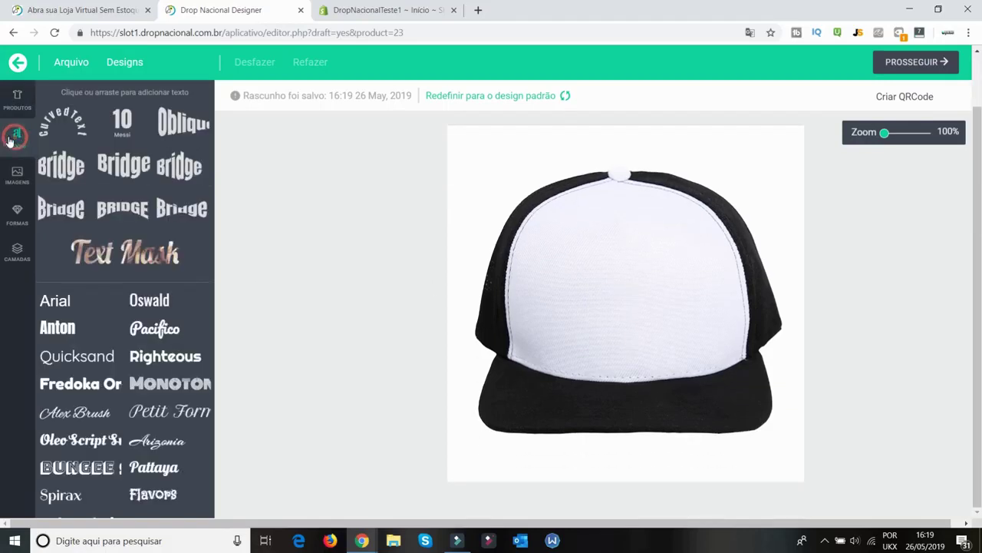
{"action": "left_click", "coordinate": [119, 244]}
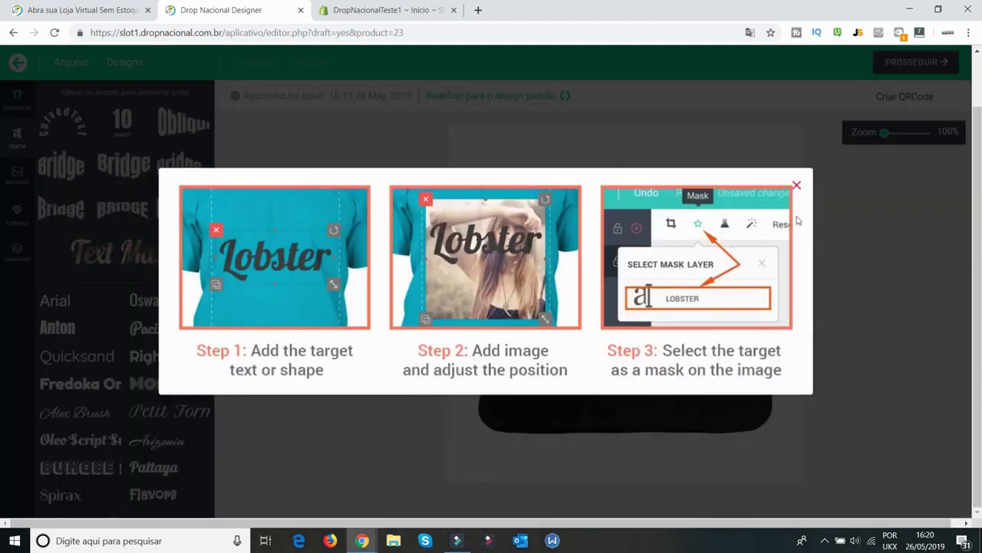
{"action": "left_click", "coordinate": [795, 186]}
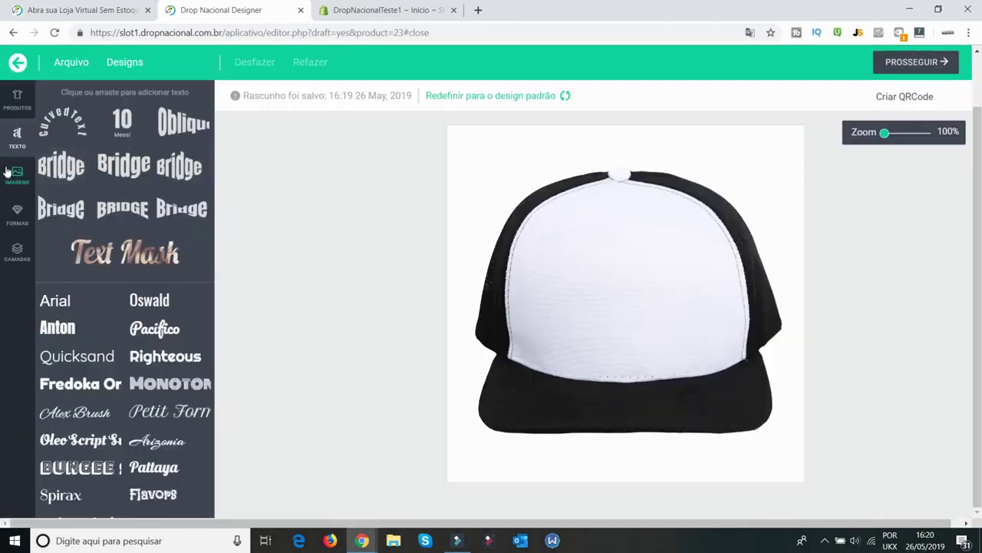
Upload the vendedor global logo, resize and centre it on the cap's front, then proceed
{"action": "left_click", "coordinate": [11, 170]}
{"action": "left_click", "coordinate": [119, 136]}
{"action": "double_click", "coordinate": [394, 351]}
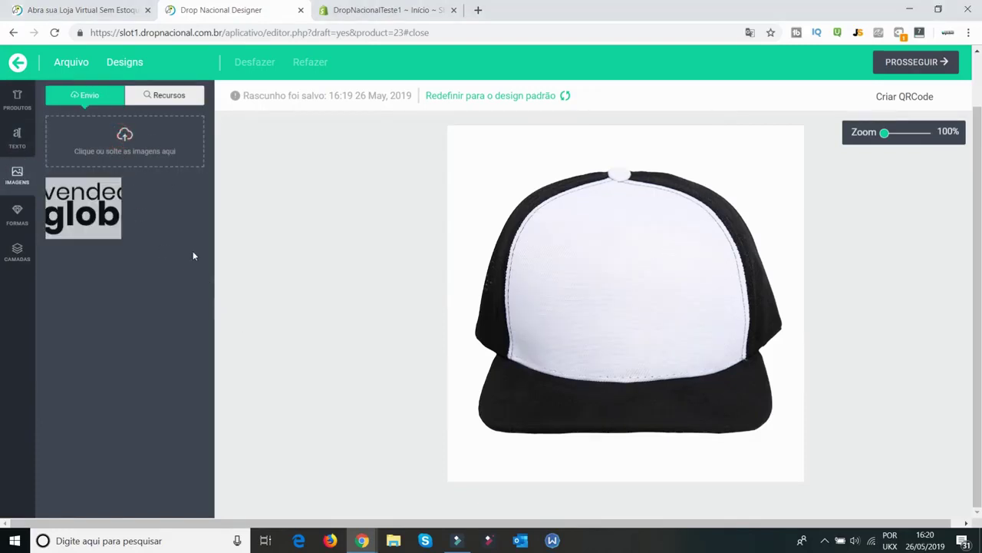
{"action": "left_click", "coordinate": [77, 212]}
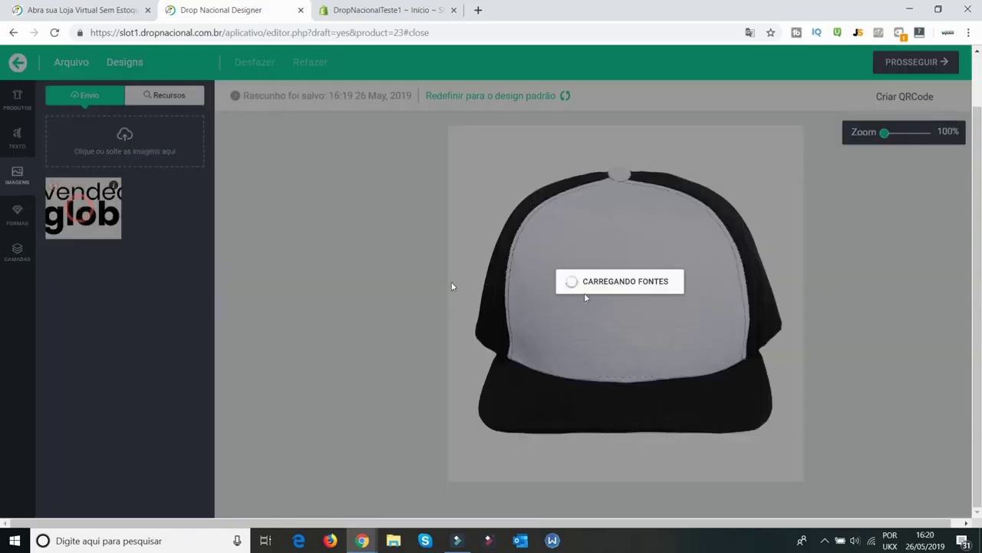
{"action": "left_click_drag", "start_coordinate": [680, 315], "coordinate": [701, 326]}
{"action": "left_click", "coordinate": [878, 308]}
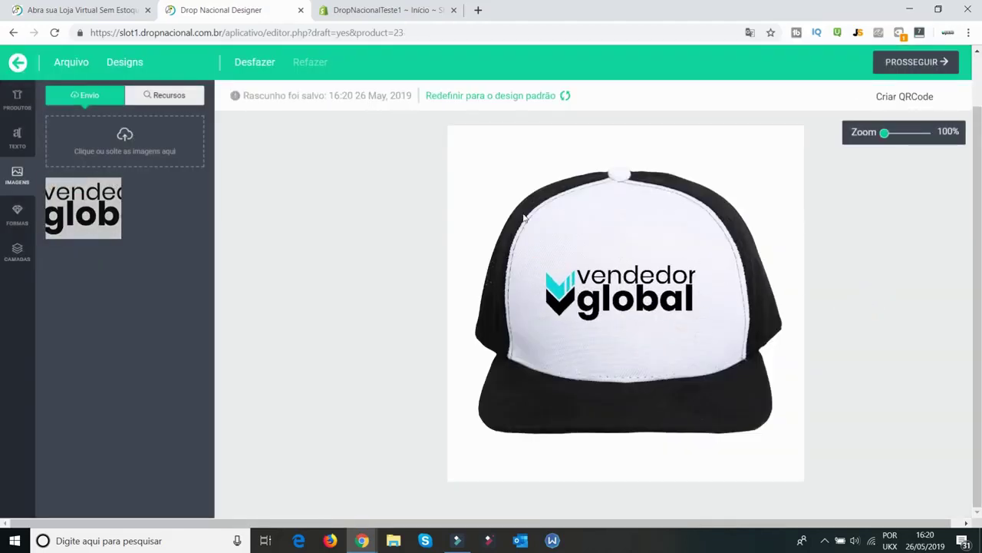
{"action": "left_click_drag", "start_coordinate": [627, 284], "coordinate": [627, 276]}
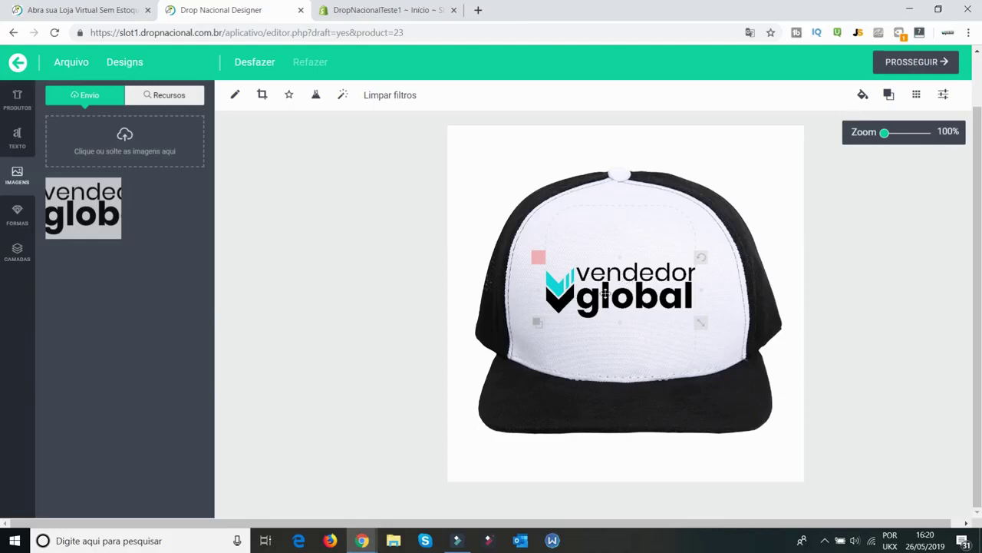
{"action": "left_click_drag", "start_coordinate": [701, 323], "coordinate": [695, 319]}
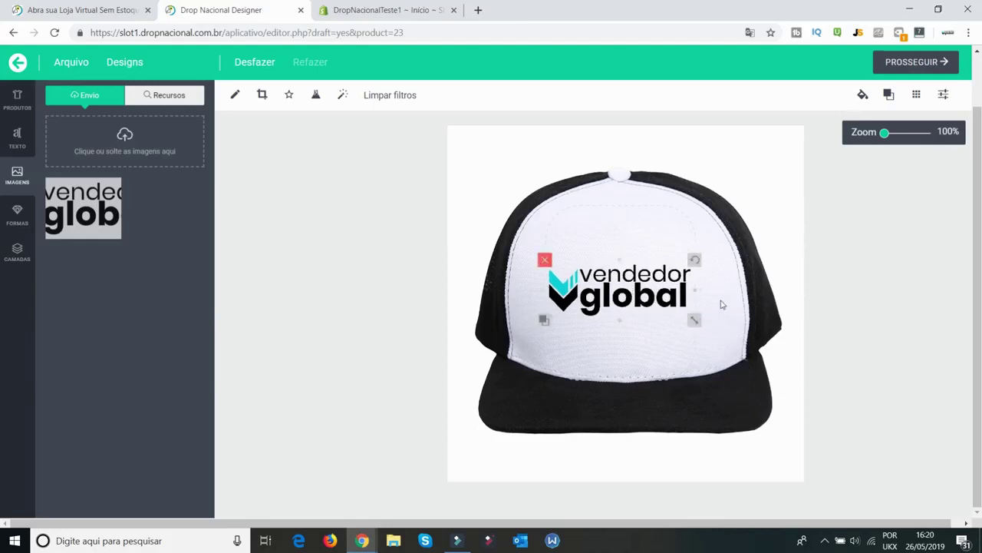
{"action": "left_click_drag", "start_coordinate": [632, 290], "coordinate": [632, 295]}
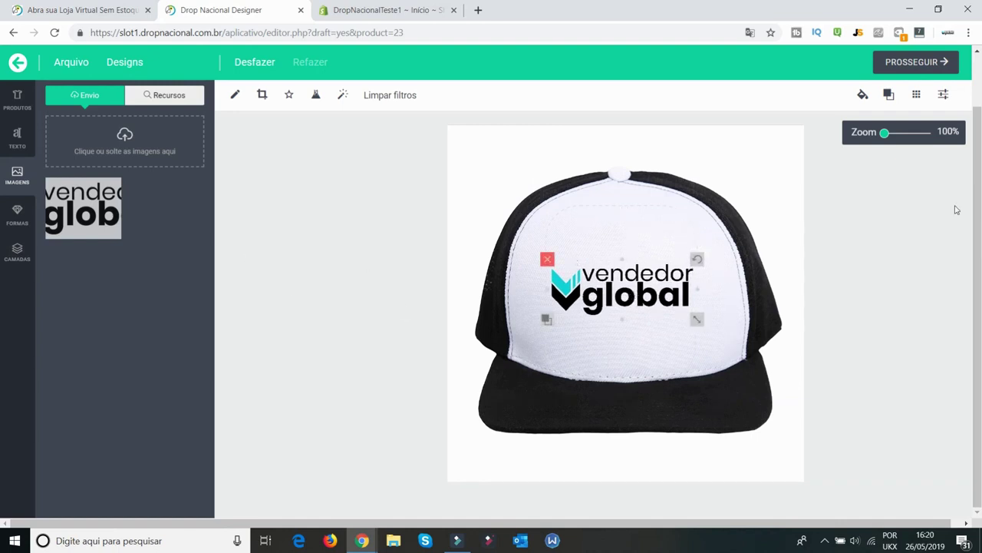
{"action": "left_click", "coordinate": [942, 63]}
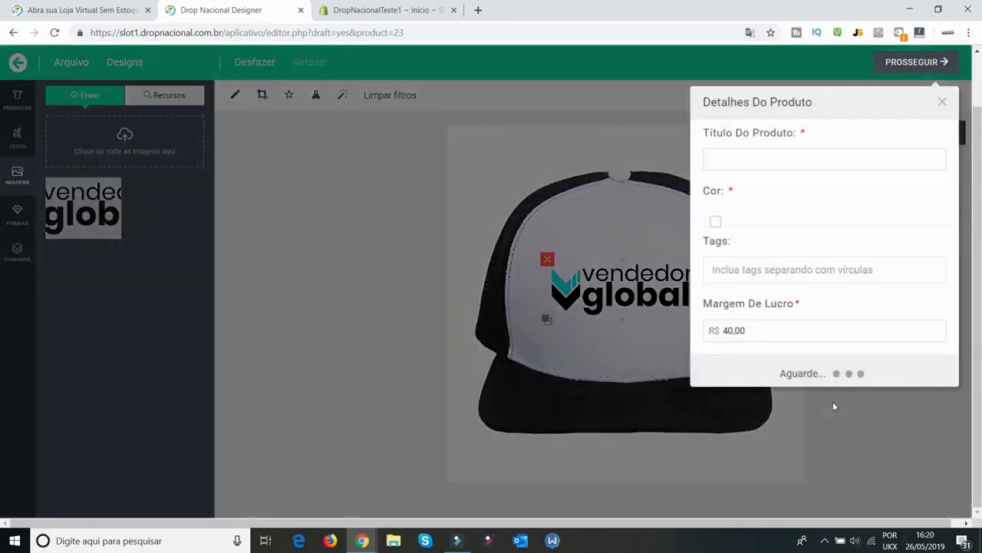
Title the product 'Bone Teste' and tick its colour option
{"action": "left_click", "coordinate": [807, 156]}
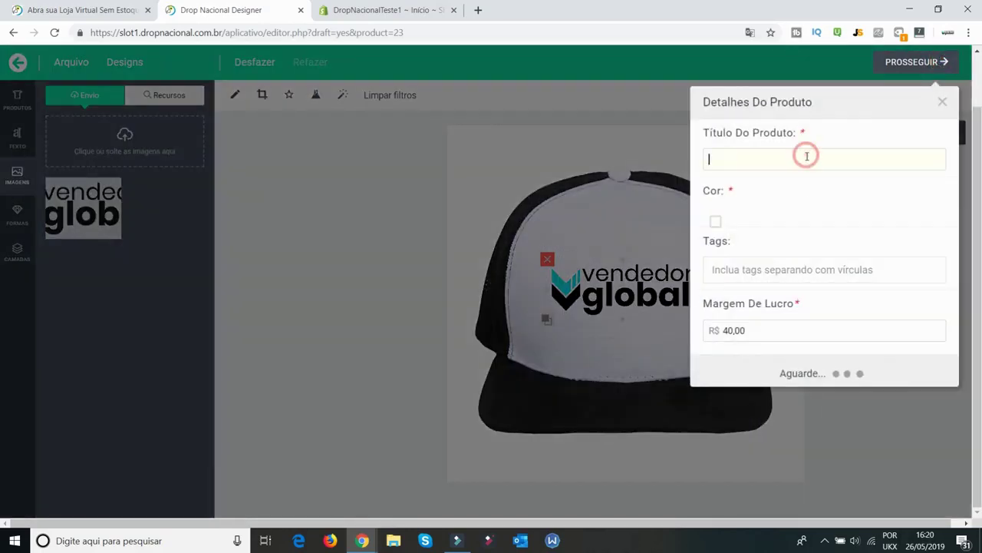
{"action": "type", "text": "N"}
{"action": "key", "text": "BackSpace"}
{"action": "type", "text": "Bone Teste"}
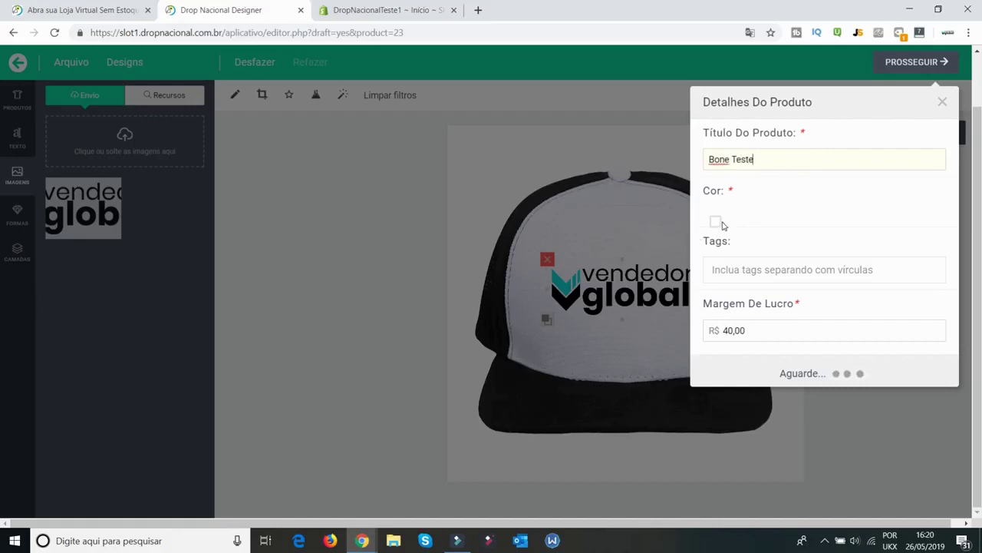
{"action": "left_click", "coordinate": [716, 222]}
{"action": "left_click", "coordinate": [715, 225]}
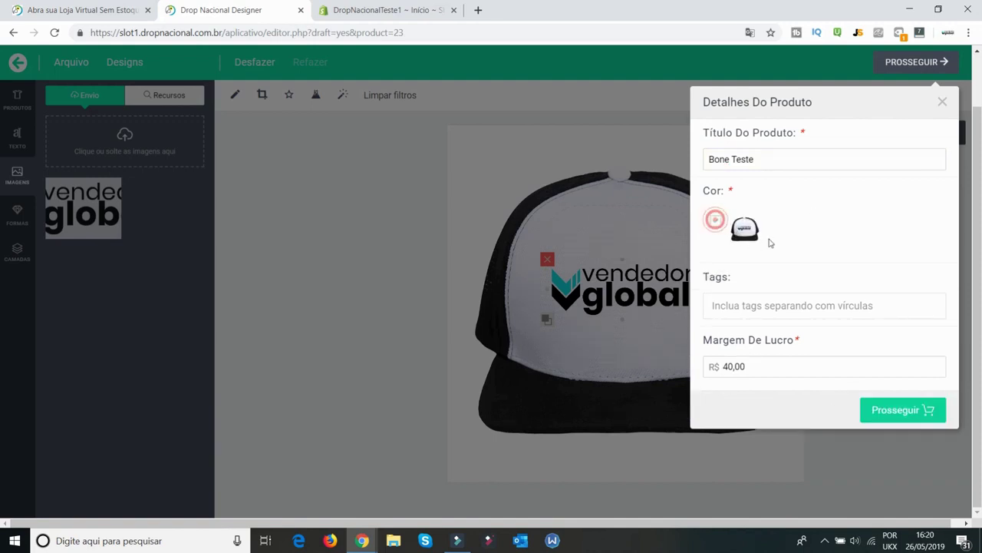
Set the profit margin to 20,00 and create the product
{"action": "left_click", "coordinate": [771, 311]}
{"action": "type", "text": "b"}
{"action": "key", "text": "BackSpace"}
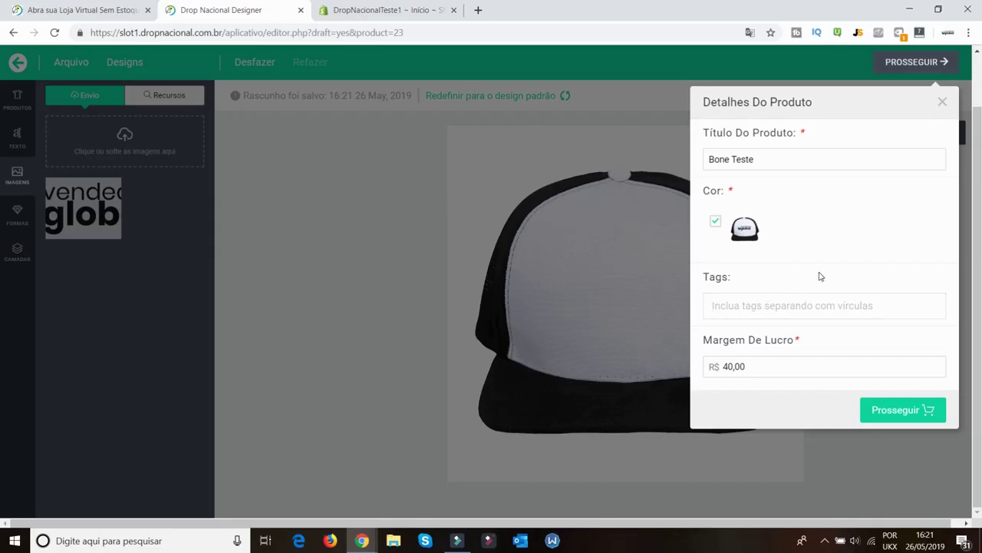
{"action": "left_click", "coordinate": [727, 366]}
{"action": "key", "text": "BackSpace"}
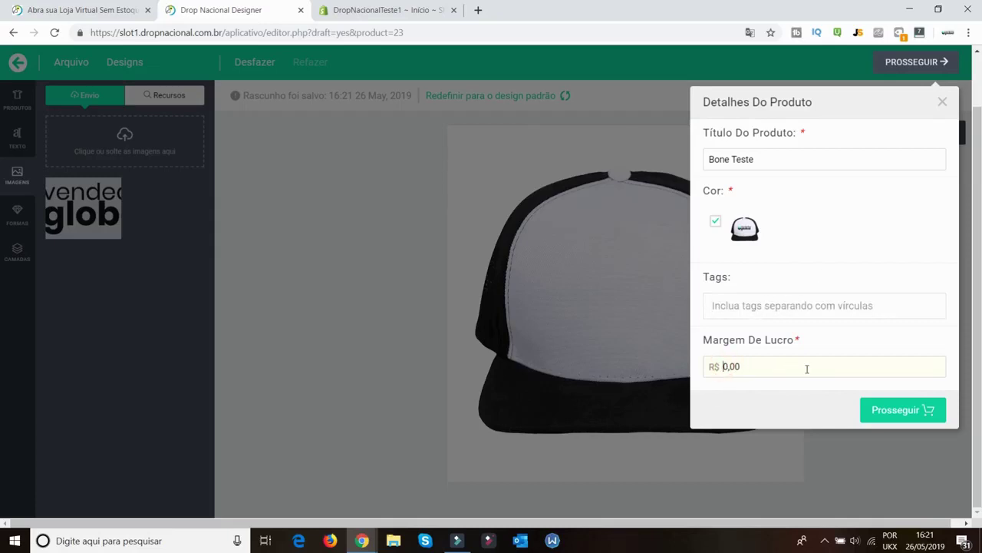
{"action": "type", "text": "2"}
{"action": "left_click", "coordinate": [826, 334]}
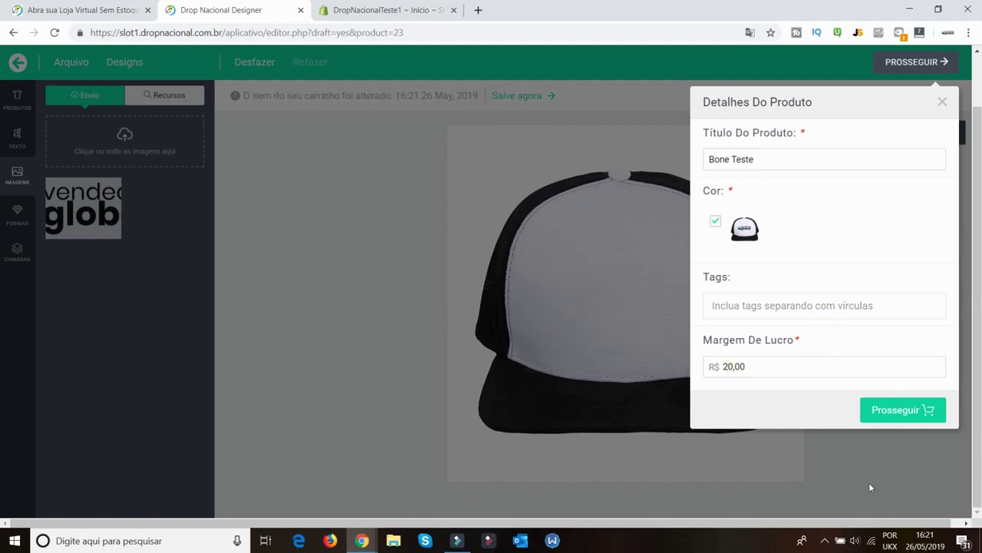
{"action": "left_click", "coordinate": [902, 410]}
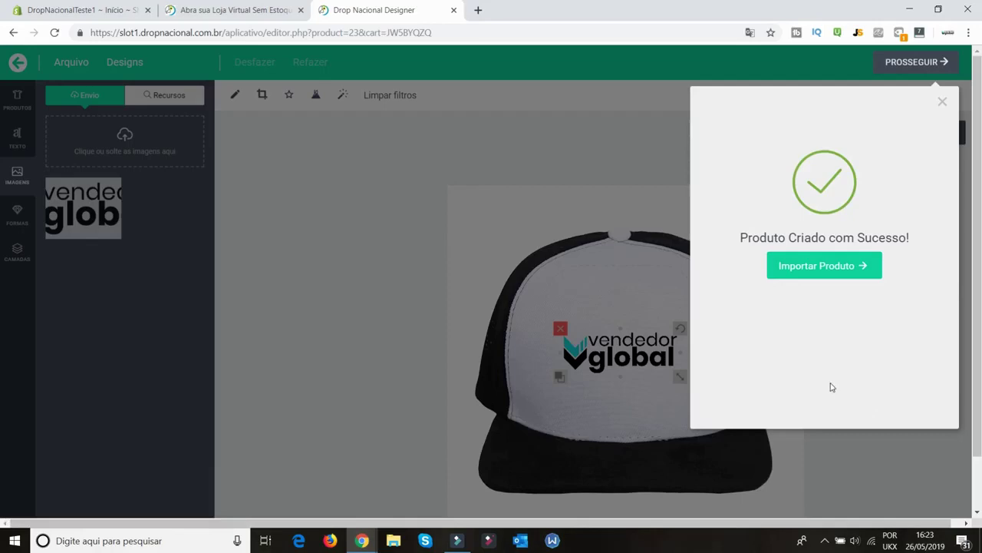
Import the Bone Teste cap into Shopify and open the admin's product list
{"action": "left_click", "coordinate": [821, 268]}
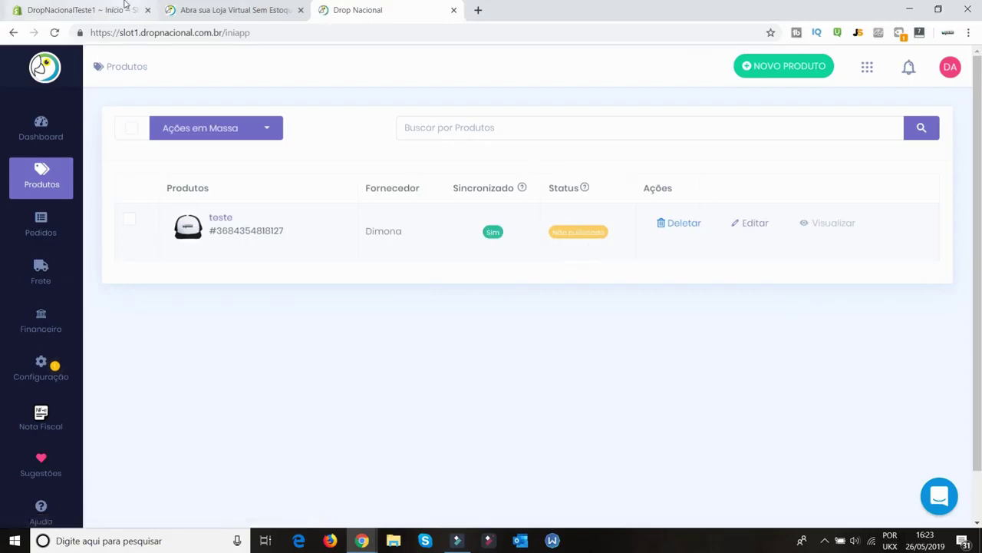
{"action": "left_click", "coordinate": [76, 10]}
{"action": "left_click", "coordinate": [61, 144]}
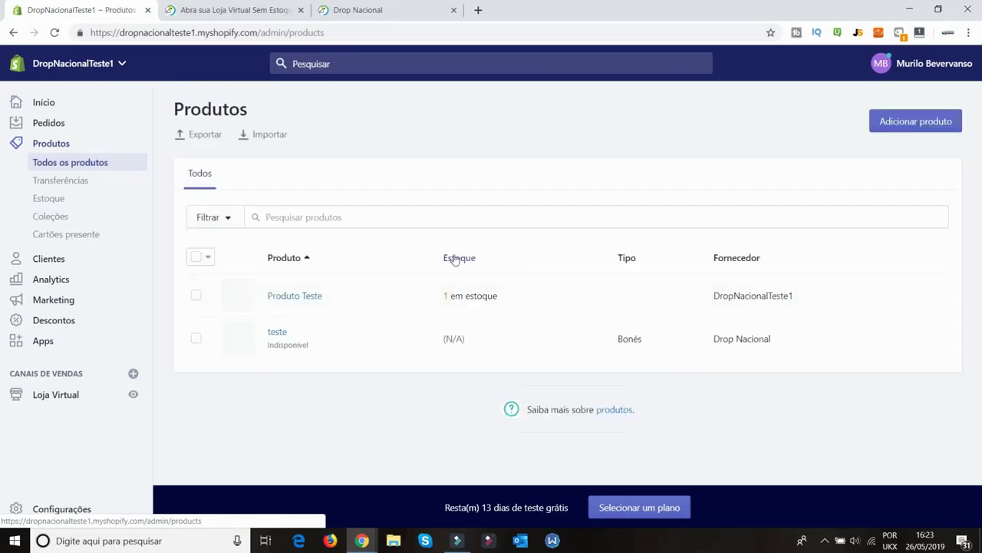
Open the imported teste product and add it to the Home page collection
{"action": "left_click", "coordinate": [275, 333]}
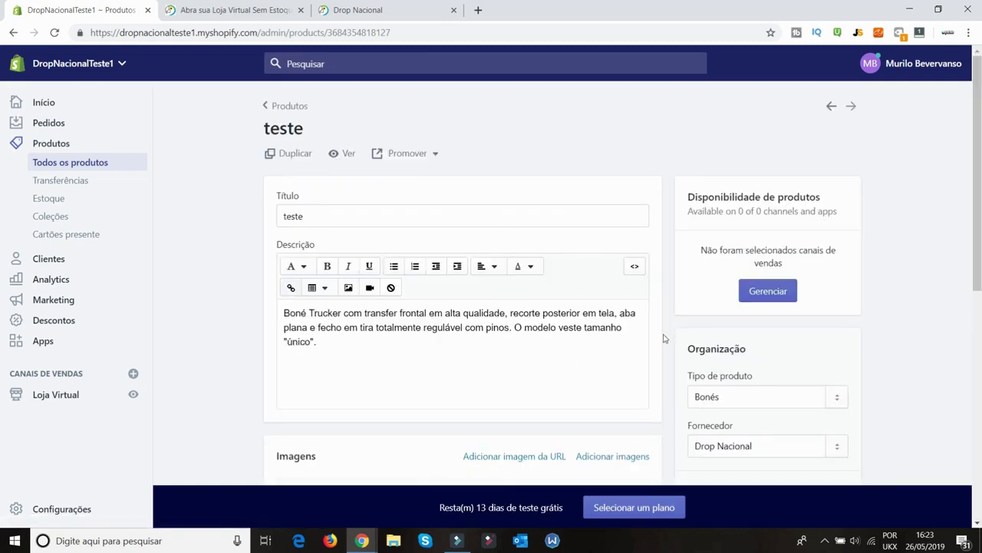
{"action": "scroll", "coordinate": [441, 346], "scroll_direction": "down", "scroll_amount": 3}
{"action": "triple_click", "coordinate": [386, 231]}
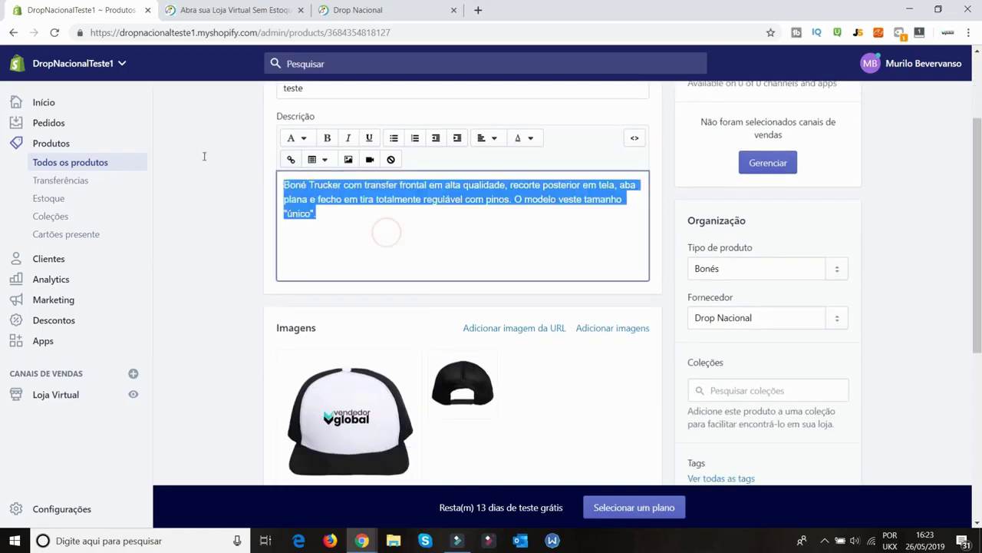
{"action": "scroll", "coordinate": [357, 294], "scroll_direction": "up", "scroll_amount": 3}
{"action": "scroll", "coordinate": [623, 365], "scroll_direction": "down", "scroll_amount": 6}
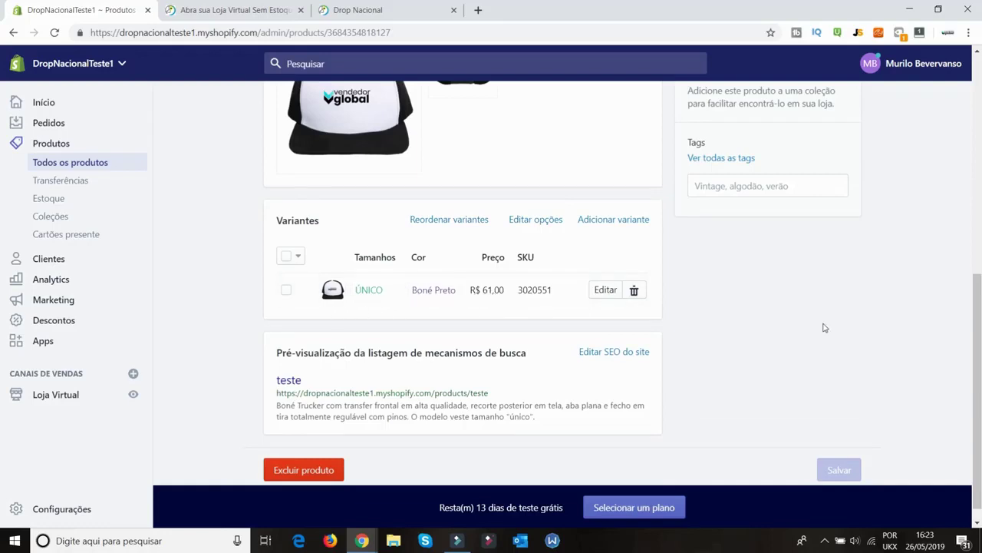
{"action": "scroll", "coordinate": [642, 360], "scroll_direction": "down", "scroll_amount": 1}
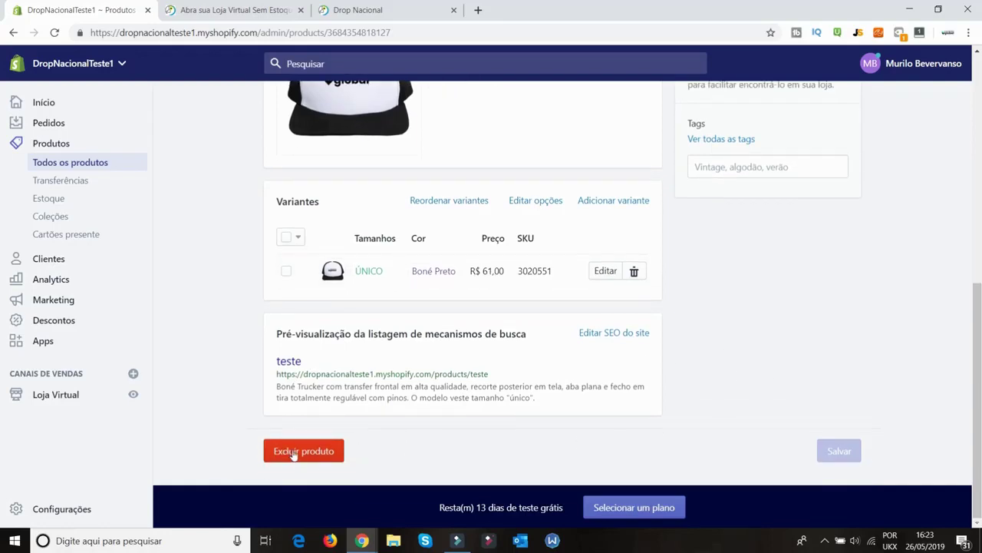
{"action": "scroll", "coordinate": [842, 344], "scroll_direction": "up", "scroll_amount": 4}
{"action": "scroll", "coordinate": [840, 390], "scroll_direction": "down", "scroll_amount": 2}
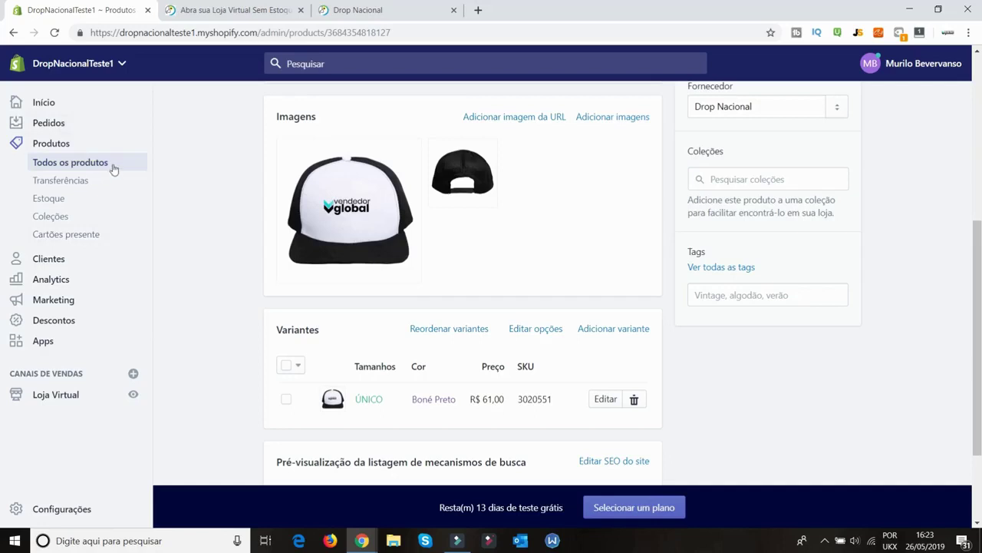
{"action": "left_click", "coordinate": [773, 180]}
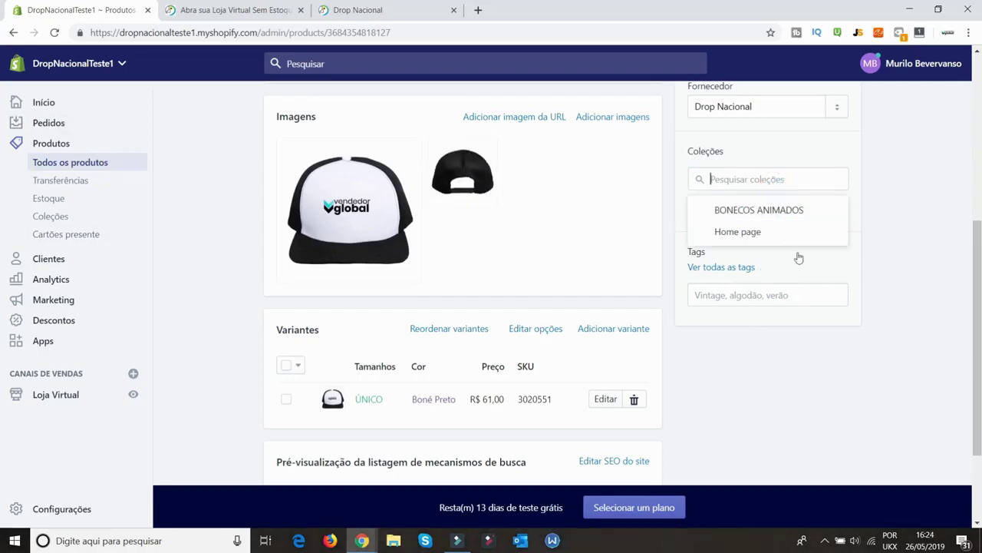
{"action": "left_click", "coordinate": [765, 233]}
{"action": "left_click", "coordinate": [877, 257]}
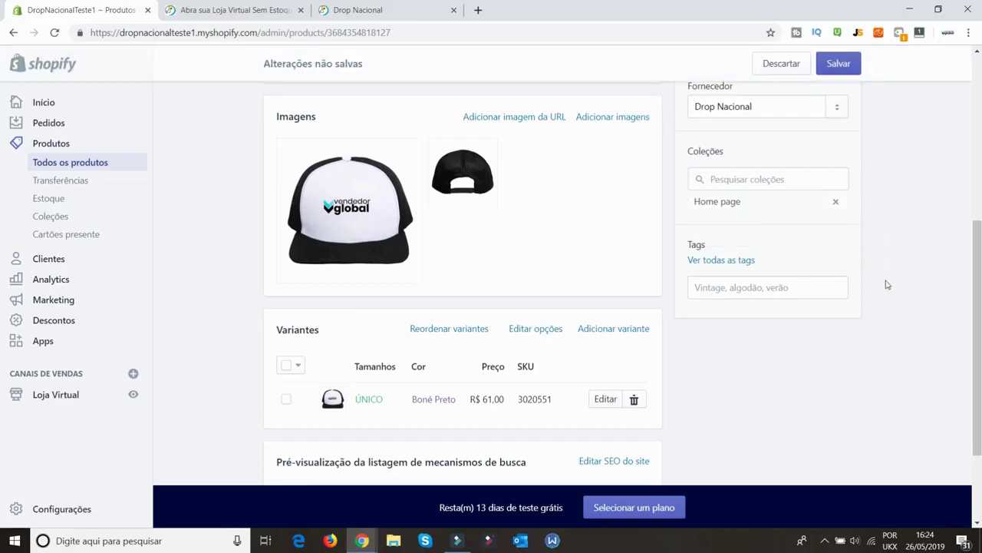
Make teste available on Loja Virtual, save, and view its store page
{"action": "scroll", "coordinate": [886, 285], "scroll_direction": "up", "scroll_amount": 3}
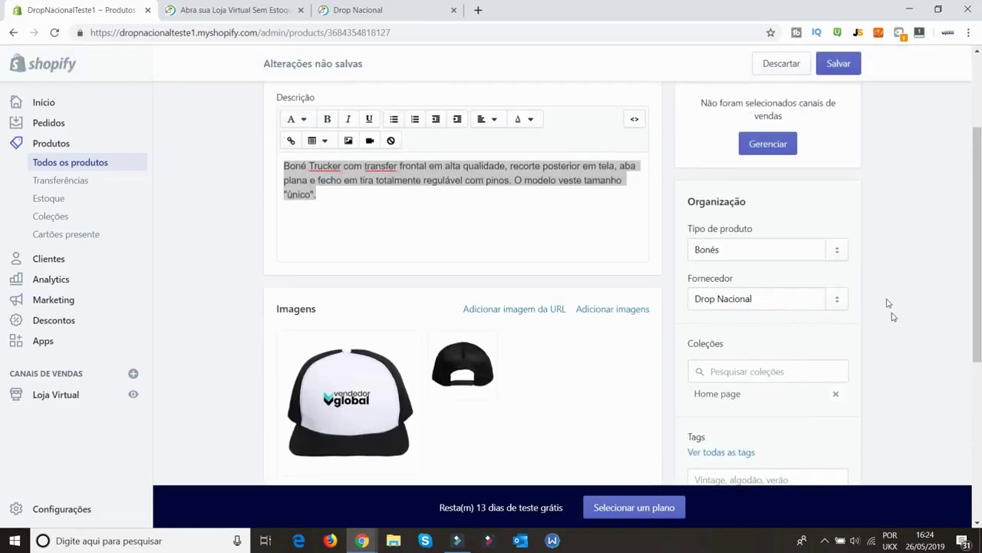
{"action": "scroll", "coordinate": [890, 315], "scroll_direction": "up", "scroll_amount": 2}
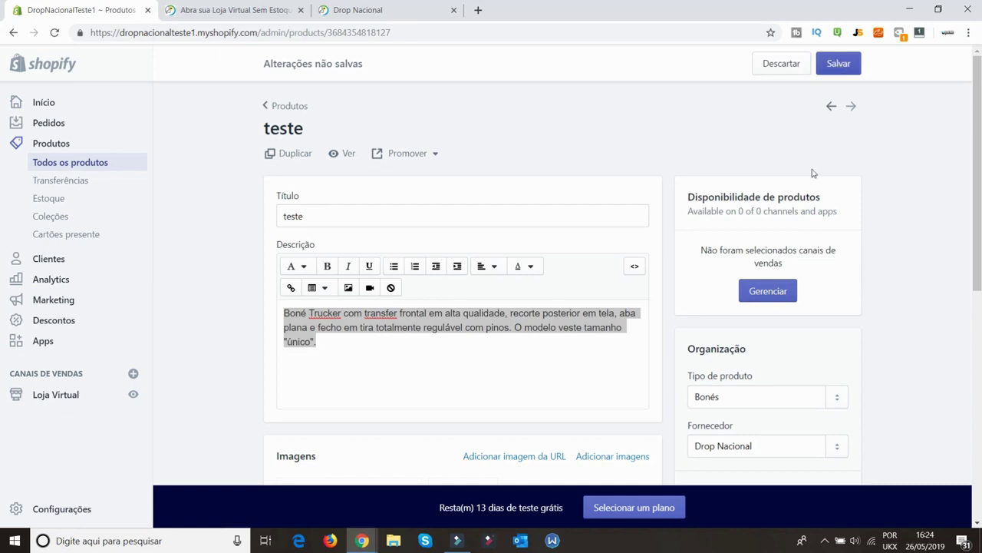
{"action": "left_click", "coordinate": [760, 291]}
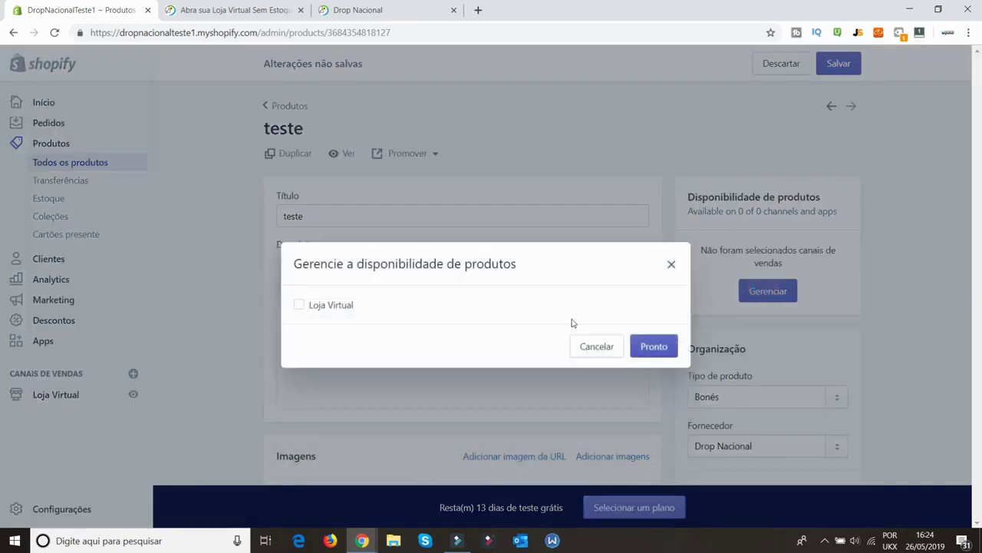
{"action": "left_click", "coordinate": [300, 304]}
{"action": "left_click", "coordinate": [653, 346]}
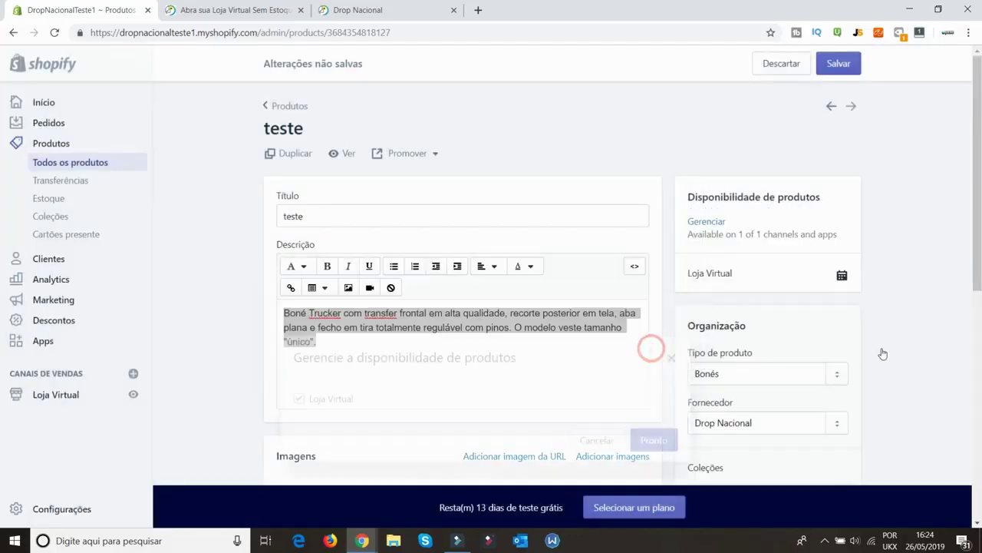
{"action": "left_click", "coordinate": [839, 62]}
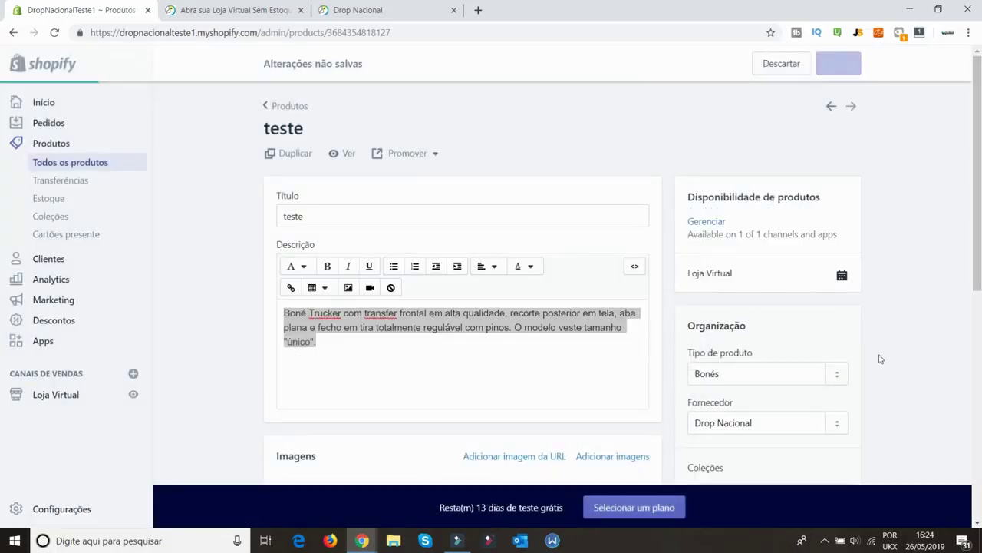
{"action": "left_click", "coordinate": [347, 155]}
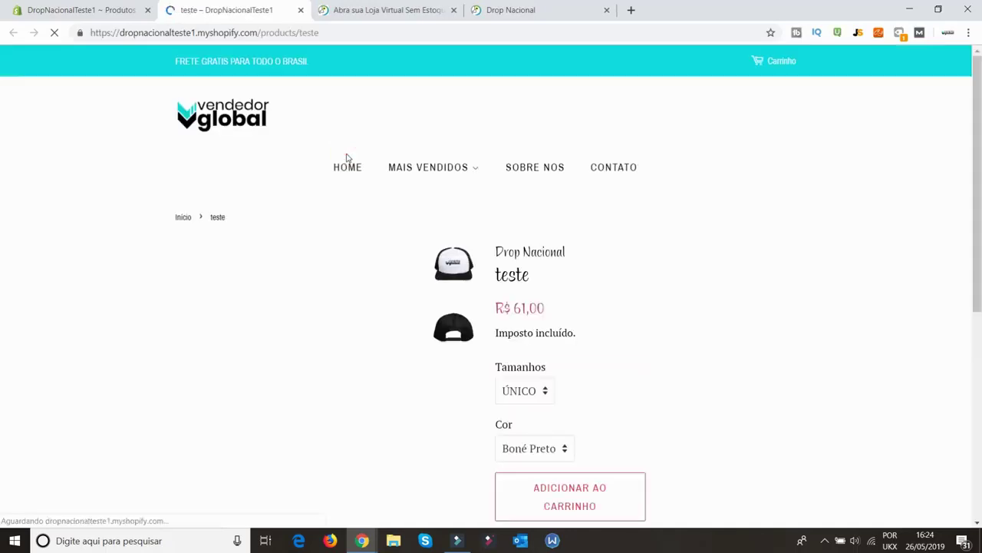
Look over the cap's colour options and description, then return to the store home page via the logo
{"action": "scroll", "coordinate": [588, 288], "scroll_direction": "down", "scroll_amount": 2}
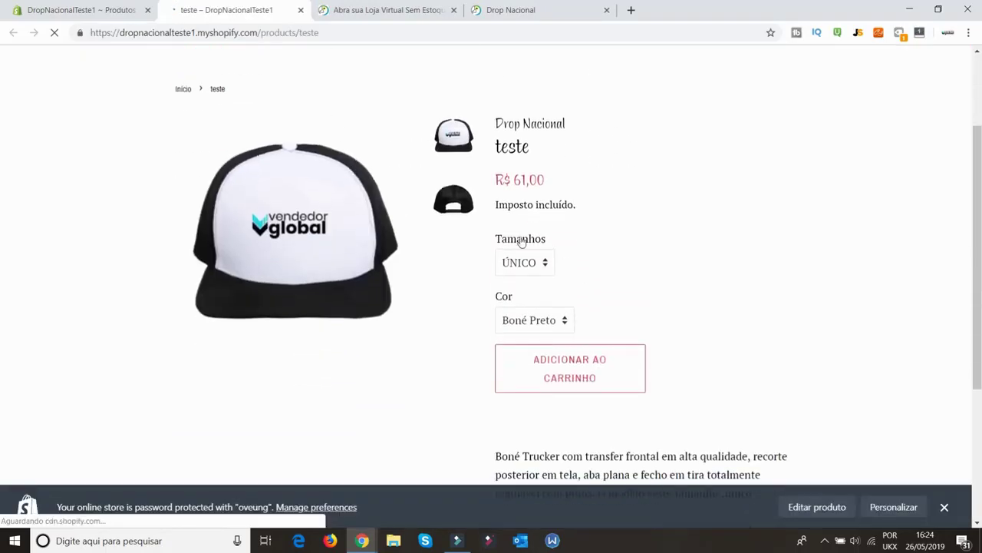
{"action": "left_click", "coordinate": [511, 315]}
{"action": "left_click", "coordinate": [670, 236]}
{"action": "scroll", "coordinate": [670, 237], "scroll_direction": "down", "scroll_amount": 5}
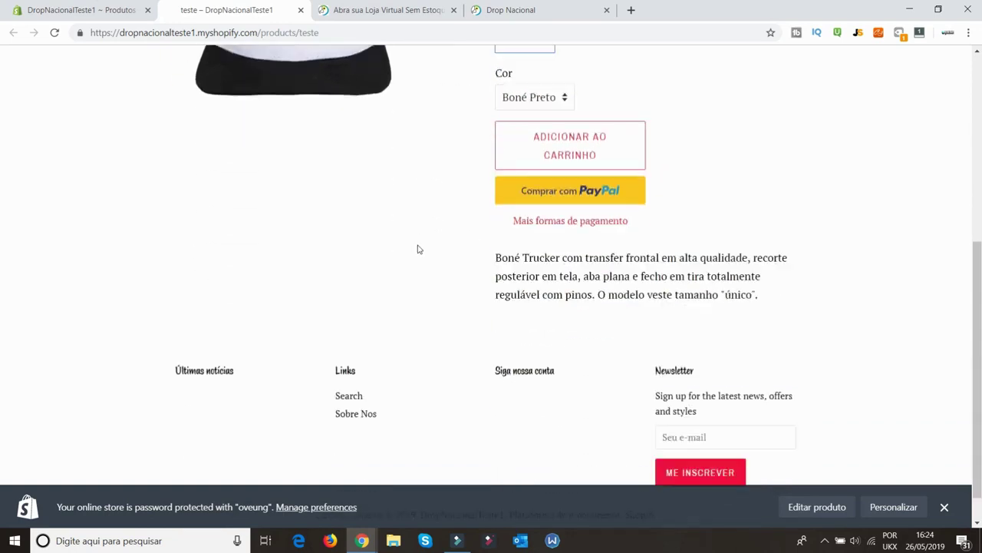
{"action": "left_click_drag", "start_coordinate": [725, 255], "coordinate": [466, 223]}
{"action": "scroll", "coordinate": [466, 224], "scroll_direction": "up", "scroll_amount": 10}
{"action": "left_click", "coordinate": [230, 119]}
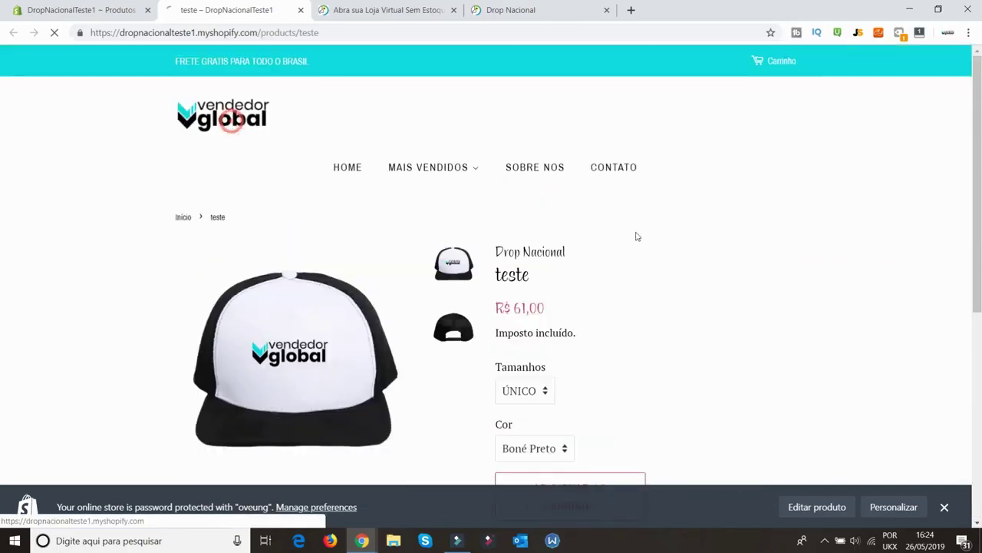
{"action": "scroll", "coordinate": [687, 259], "scroll_direction": "down", "scroll_amount": 4}
{"action": "scroll", "coordinate": [687, 261], "scroll_direction": "down", "scroll_amount": 4}
Add the teste cap to the BONECOS ANIMADOS collection in the product admin and save
{"action": "scroll", "coordinate": [684, 261], "scroll_direction": "up", "scroll_amount": 8}
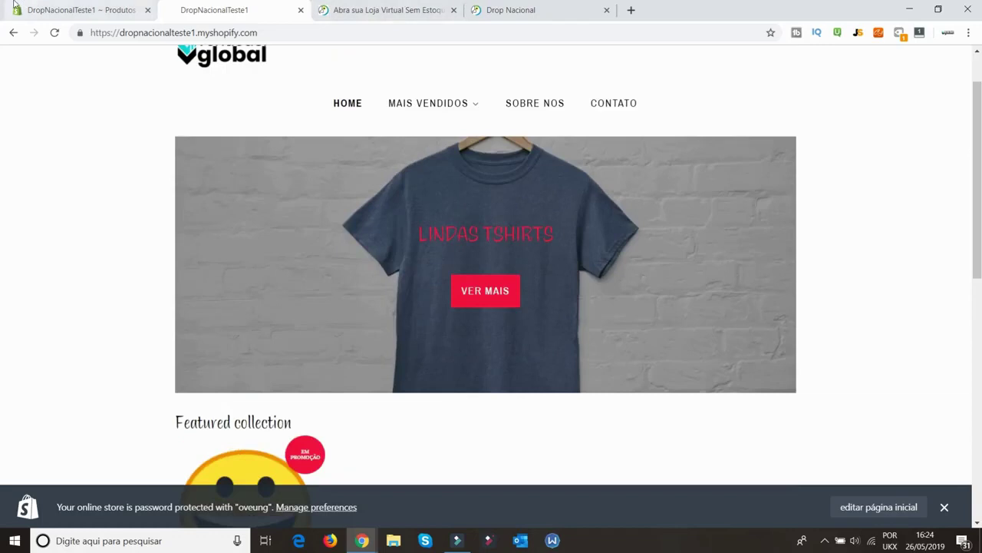
{"action": "left_click", "coordinate": [57, 7]}
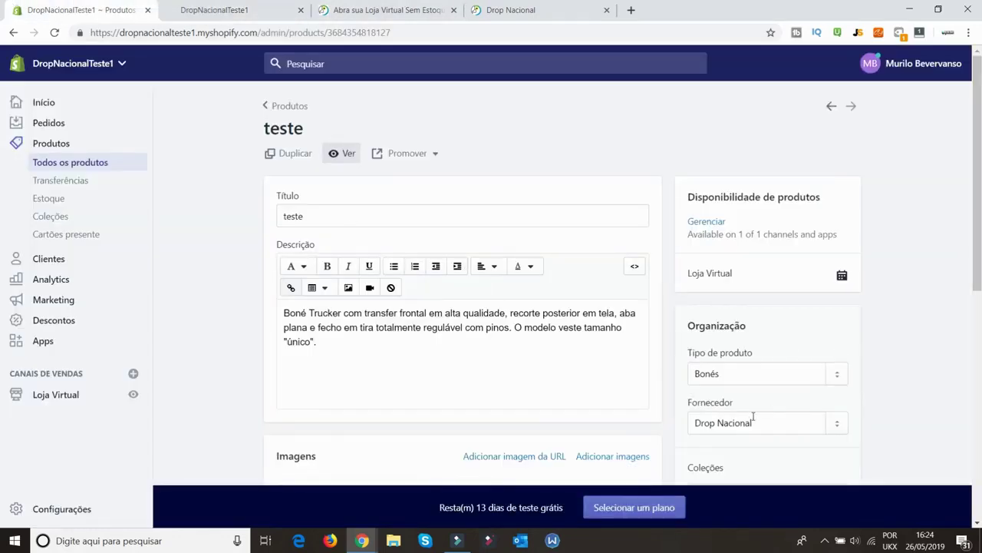
{"action": "scroll", "coordinate": [758, 413], "scroll_direction": "down", "scroll_amount": 3}
{"action": "left_click", "coordinate": [760, 305]}
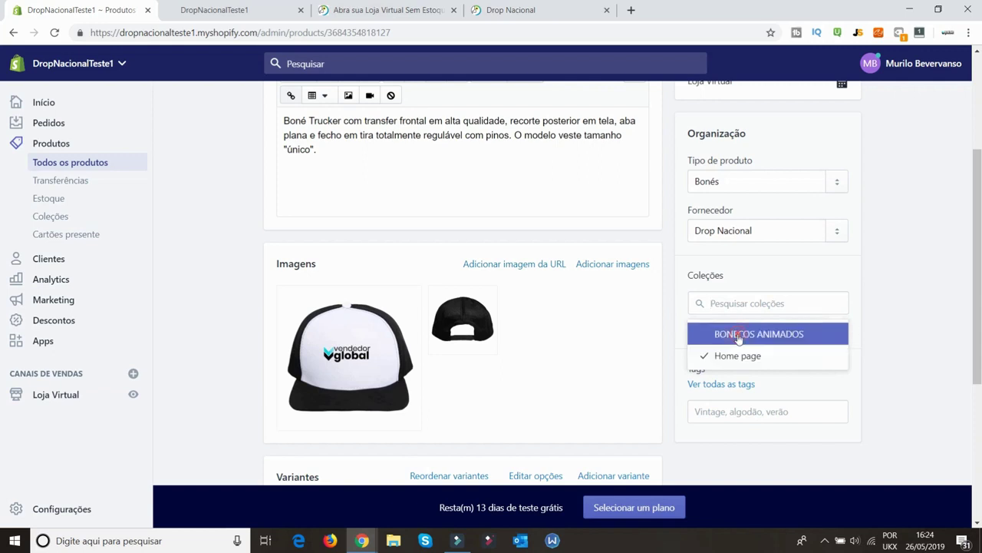
{"action": "left_click", "coordinate": [750, 335]}
{"action": "left_click", "coordinate": [839, 64]}
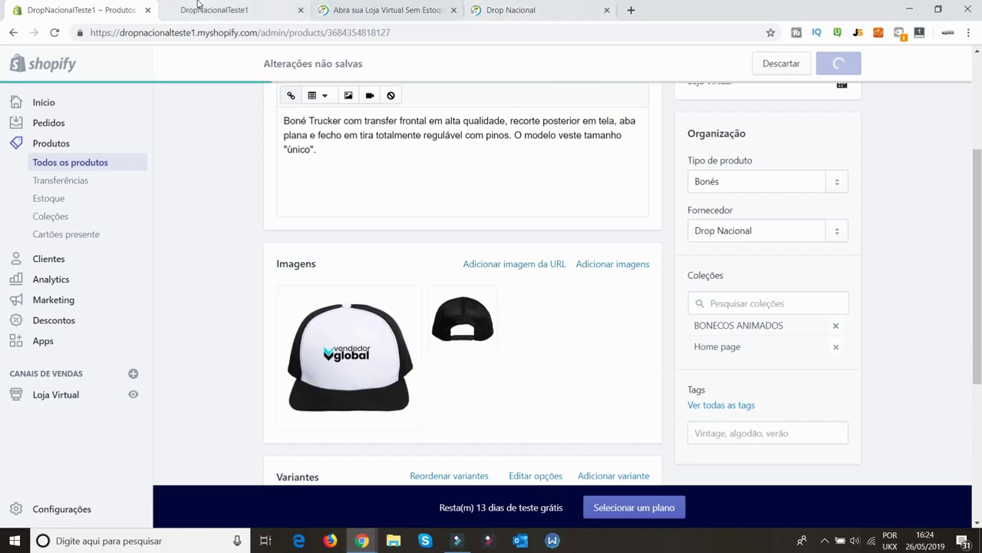
Reload the storefront to confirm the cap appears in Featured collection at R$ 61,00
{"action": "left_click", "coordinate": [203, 10]}
{"action": "left_click", "coordinate": [57, 32]}
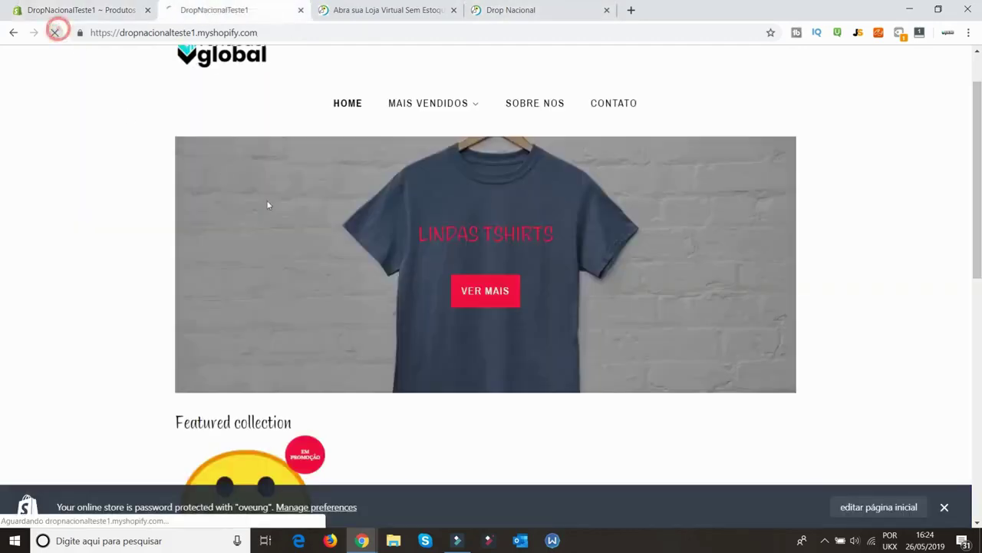
{"action": "scroll", "coordinate": [581, 315], "scroll_direction": "down", "scroll_amount": 3}
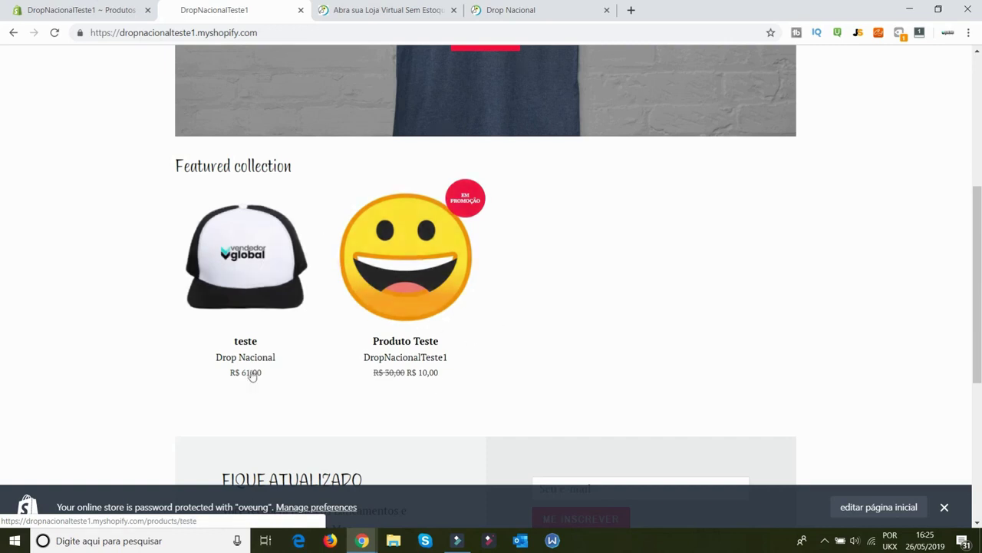
{"action": "left_click", "coordinate": [403, 9]}
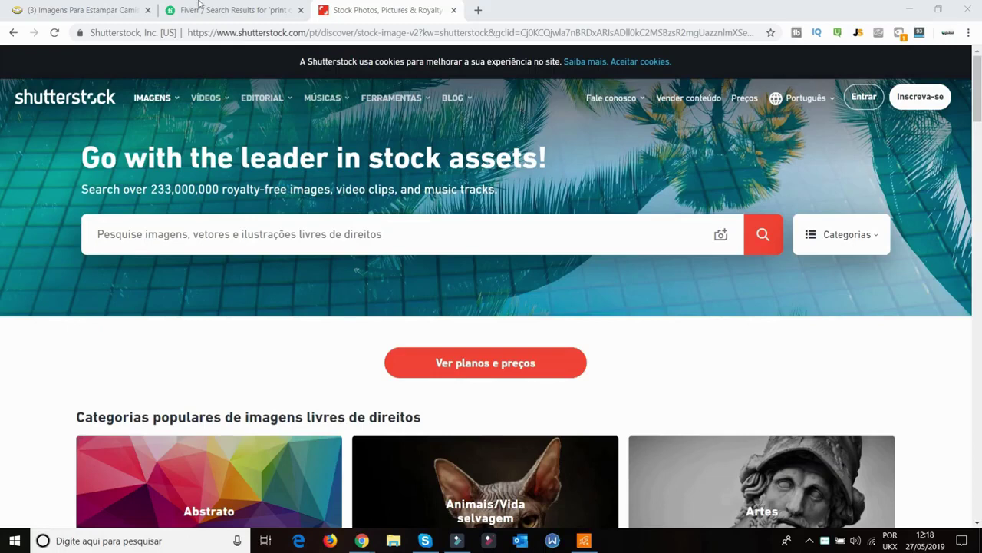
Accept Shutterstock's cookies
{"action": "scroll", "coordinate": [333, 249], "scroll_direction": "down", "scroll_amount": 2}
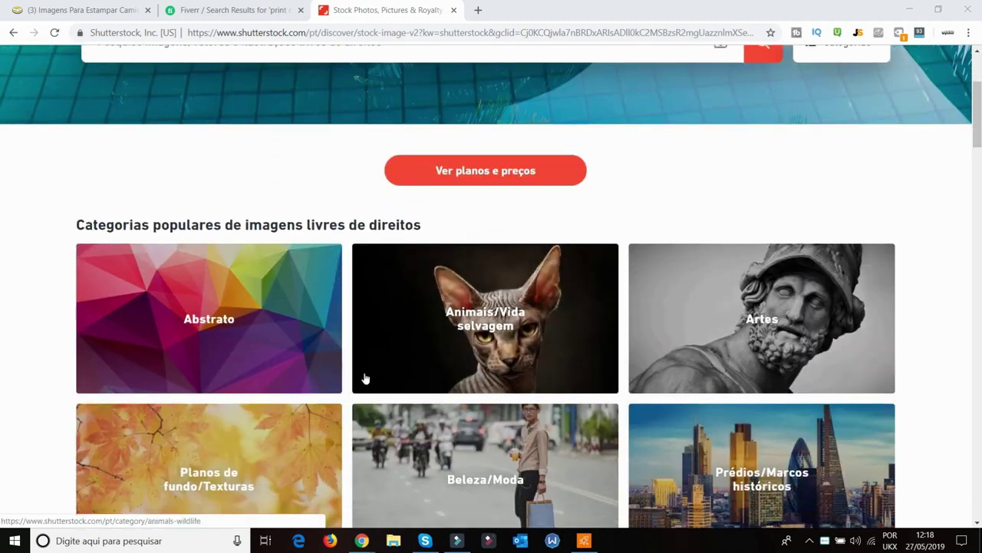
{"action": "scroll", "coordinate": [359, 368], "scroll_direction": "up", "scroll_amount": 2}
{"action": "scroll", "coordinate": [330, 172], "scroll_direction": "up", "scroll_amount": 2}
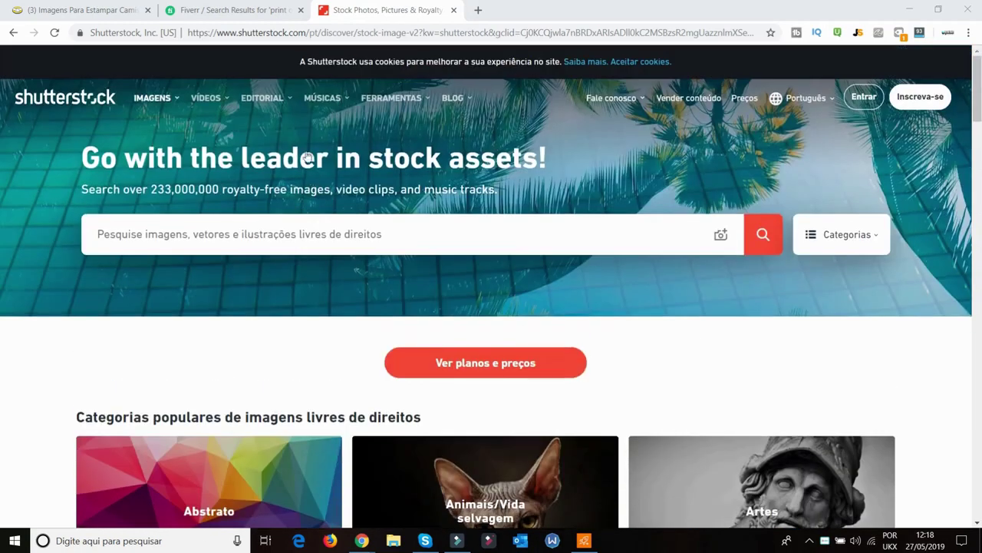
{"action": "left_click", "coordinate": [649, 61]}
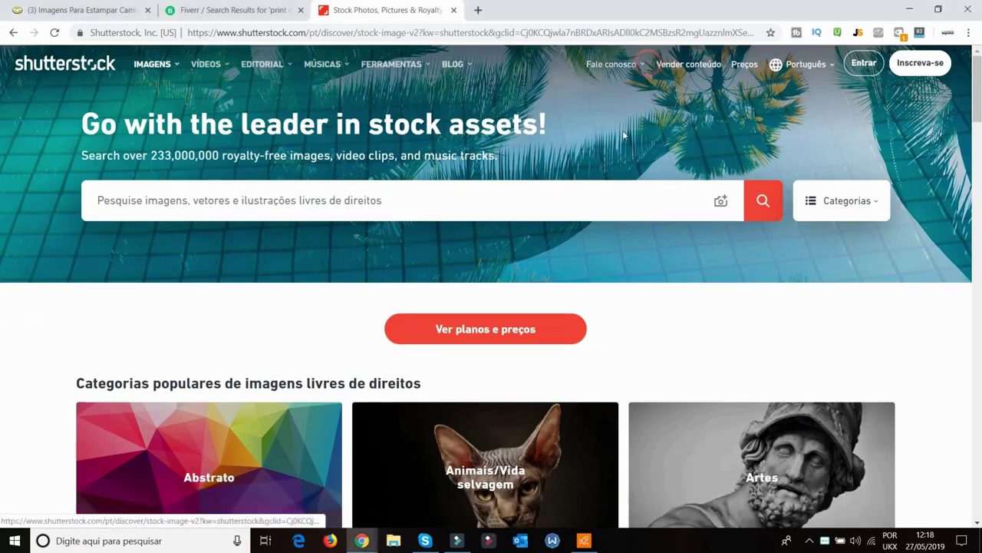
Open the Animais/Vida selvagem category and browse its wildlife photos
{"action": "scroll", "coordinate": [569, 315], "scroll_direction": "down", "scroll_amount": 1}
{"action": "scroll", "coordinate": [569, 314], "scroll_direction": "down", "scroll_amount": 1}
{"action": "left_click", "coordinate": [499, 299]}
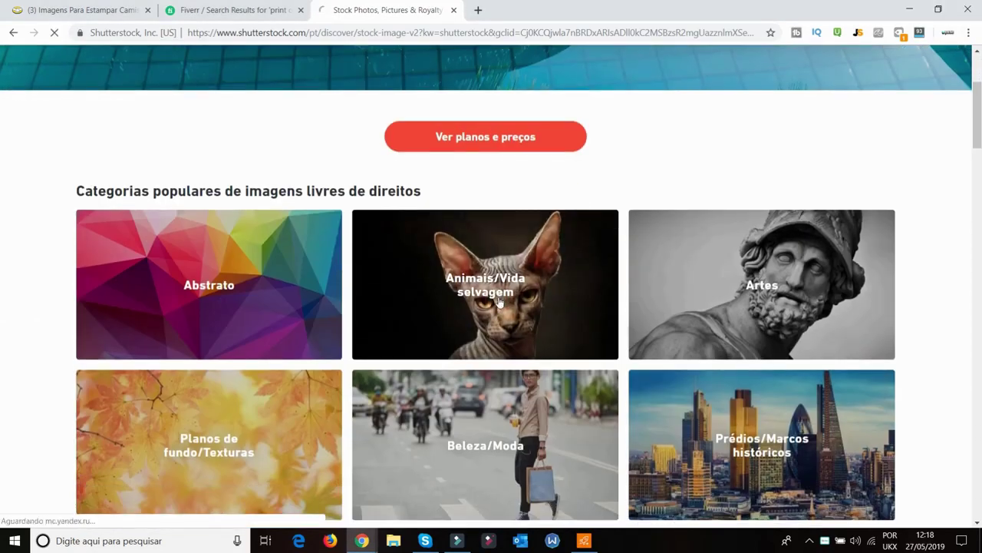
{"action": "scroll", "coordinate": [485, 293], "scroll_direction": "down", "scroll_amount": 2}
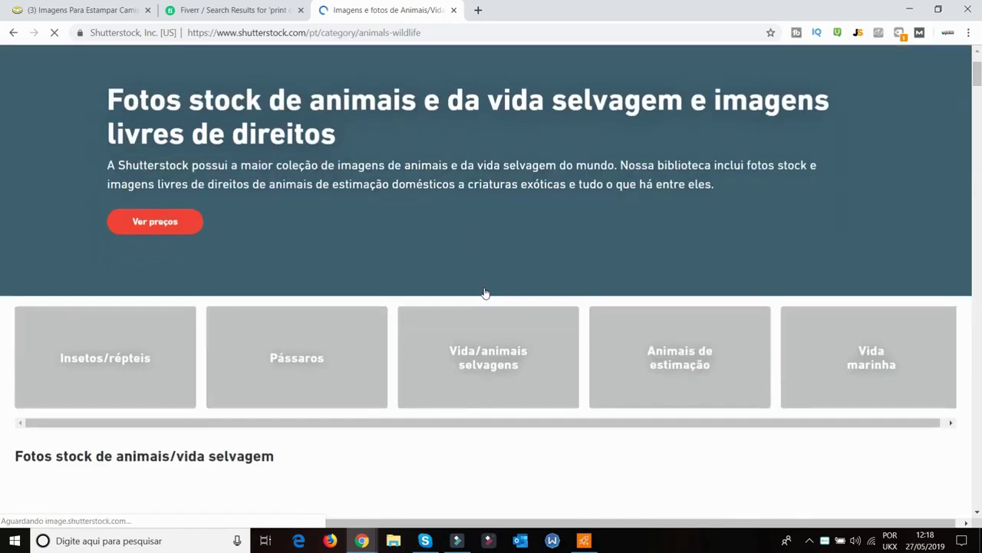
{"action": "scroll", "coordinate": [507, 263], "scroll_direction": "down", "scroll_amount": 5}
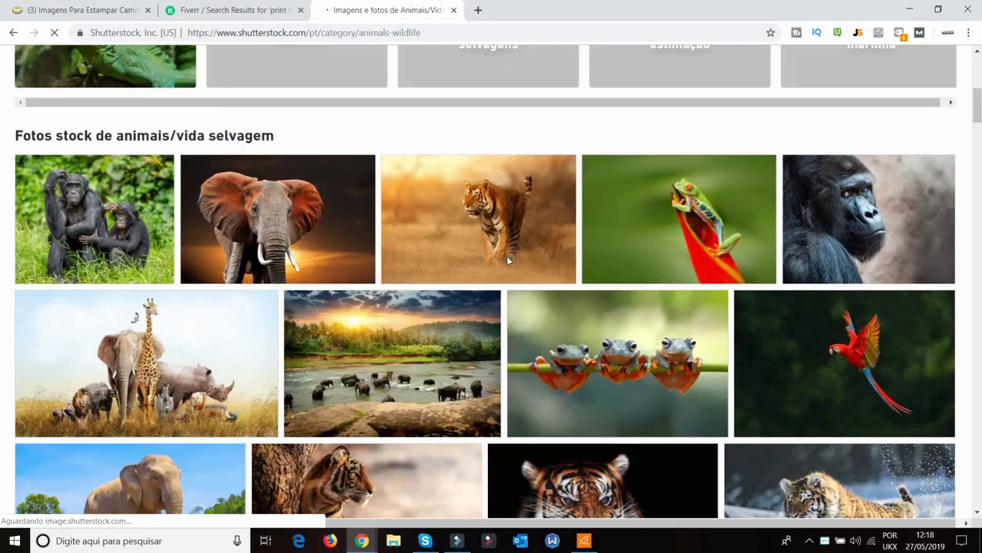
{"action": "scroll", "coordinate": [507, 263], "scroll_direction": "down", "scroll_amount": 8}
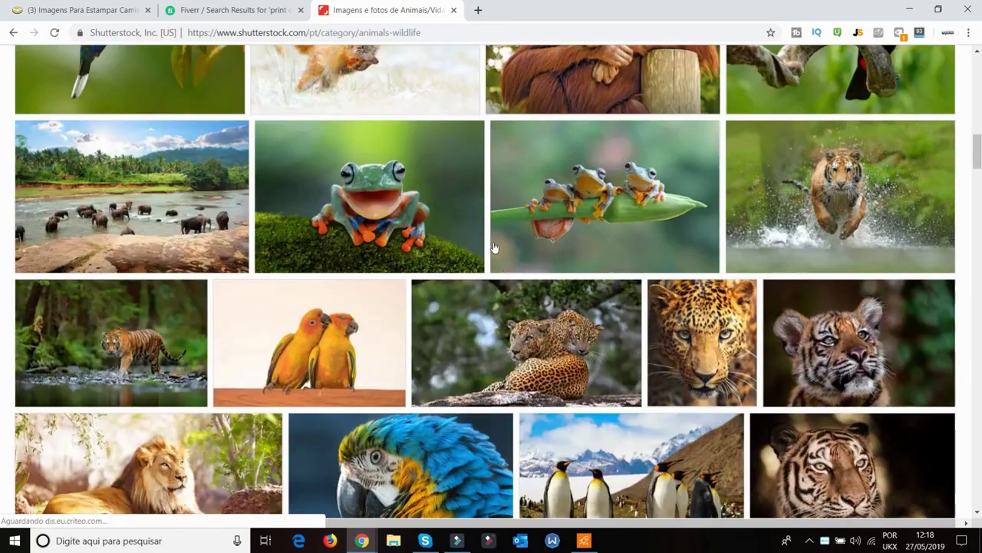
{"action": "scroll", "coordinate": [430, 215], "scroll_direction": "up", "scroll_amount": 9}
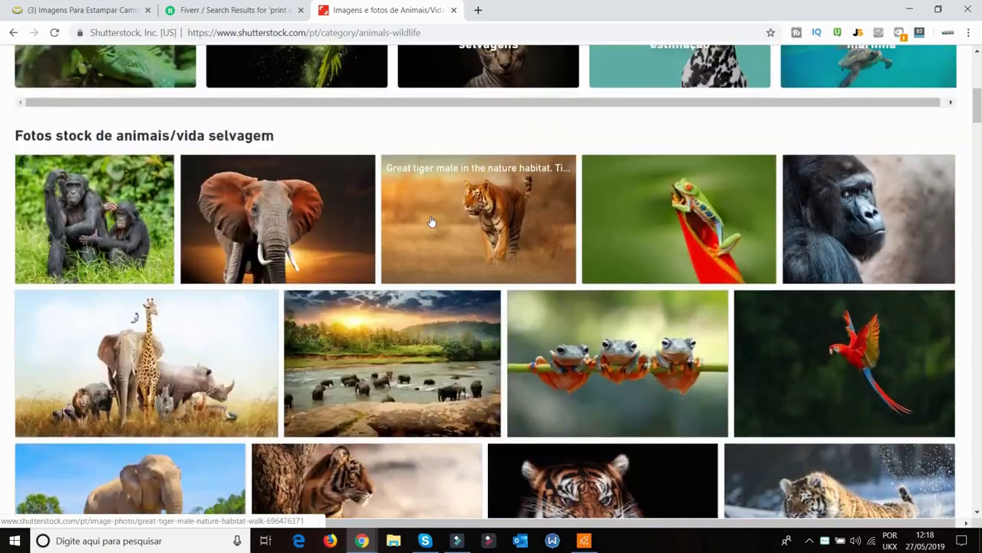
Browse Fiverr's 4304 'print on demand' gig results, starting from £8.27
{"action": "left_click", "coordinate": [223, 10]}
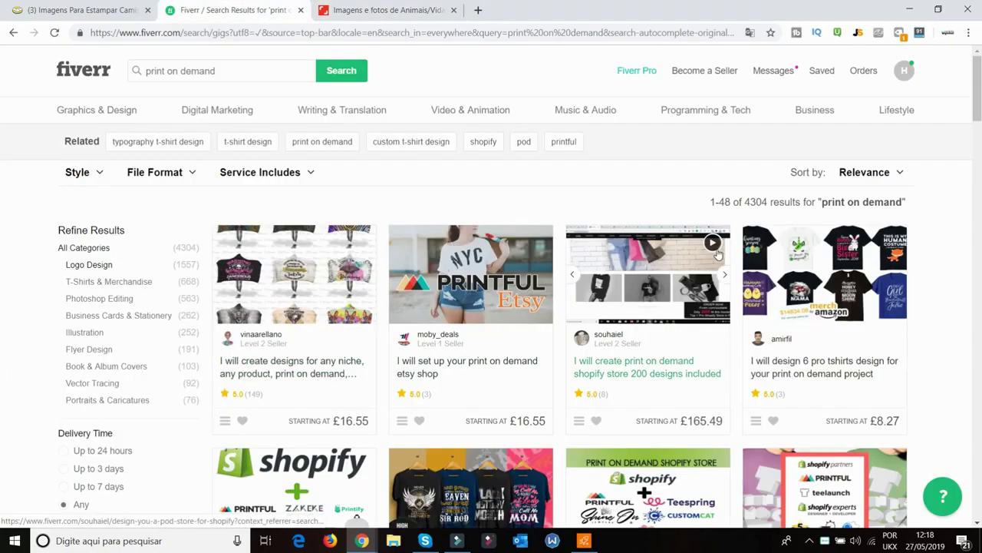
{"action": "scroll", "coordinate": [714, 254], "scroll_direction": "down", "scroll_amount": 1}
{"action": "scroll", "coordinate": [713, 254], "scroll_direction": "down", "scroll_amount": 1}
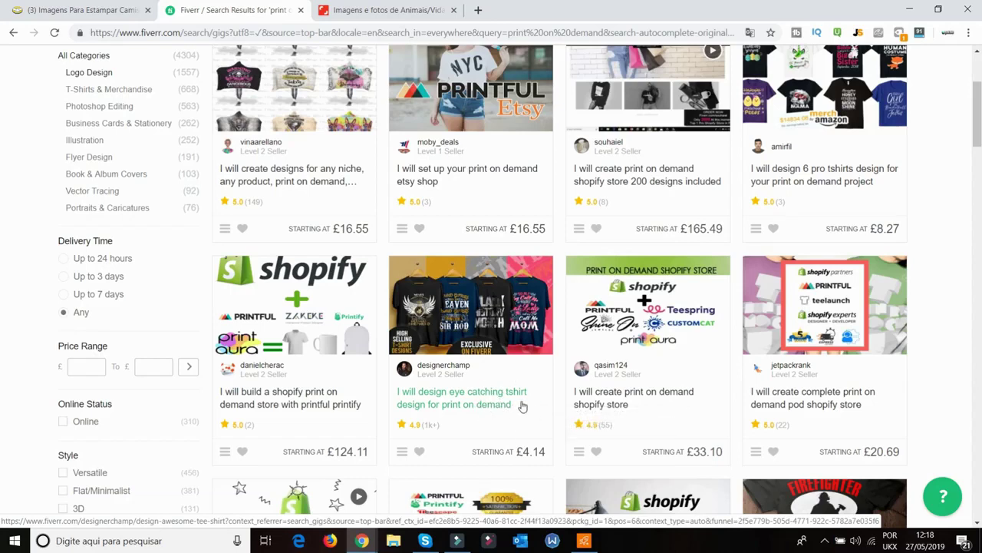
{"action": "scroll", "coordinate": [668, 334], "scroll_direction": "down", "scroll_amount": 3}
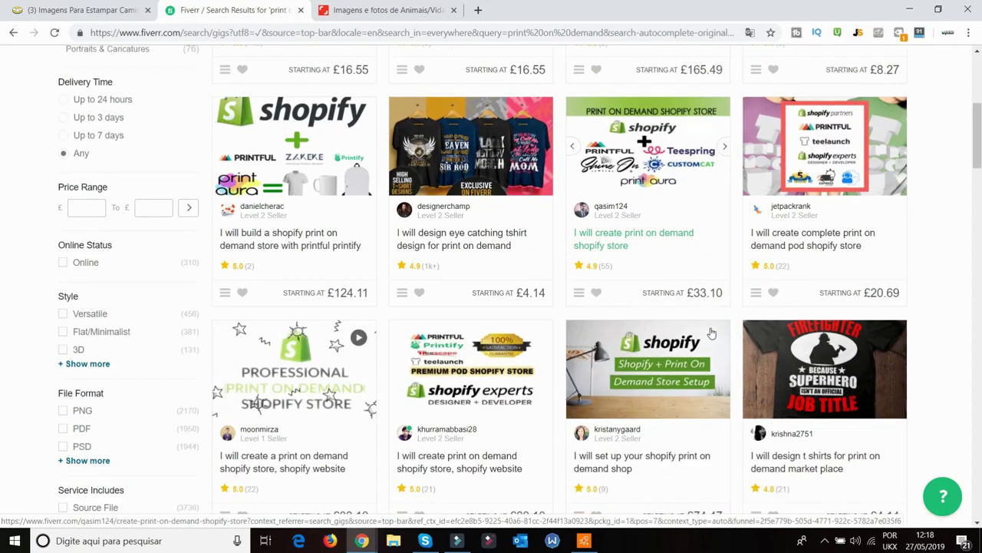
{"action": "scroll", "coordinate": [710, 335], "scroll_direction": "up", "scroll_amount": 5}
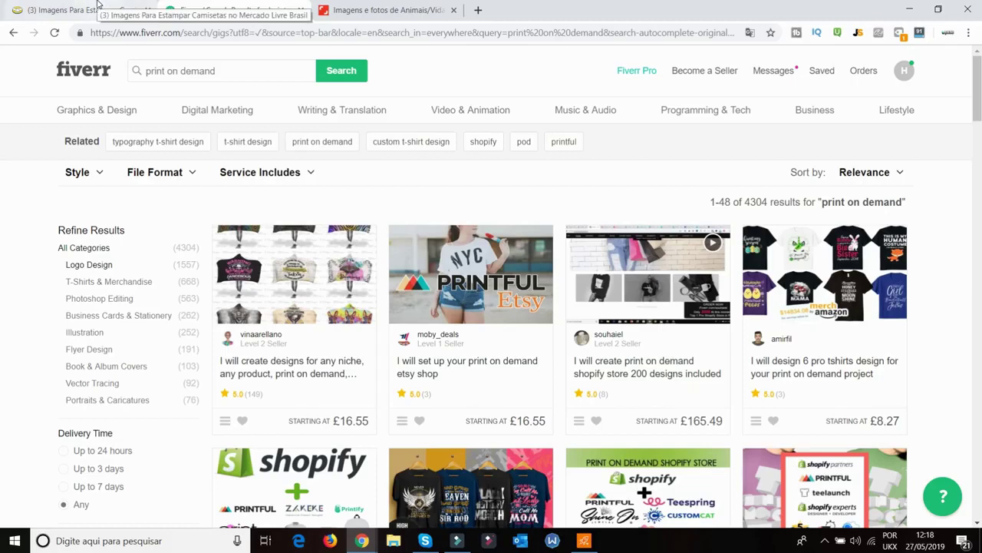
Browse Mercado Livre's 146 results for 'imagens para estampar camisetas'
{"action": "left_click", "coordinate": [127, 9]}
{"action": "scroll", "coordinate": [733, 252], "scroll_direction": "down", "scroll_amount": 14}
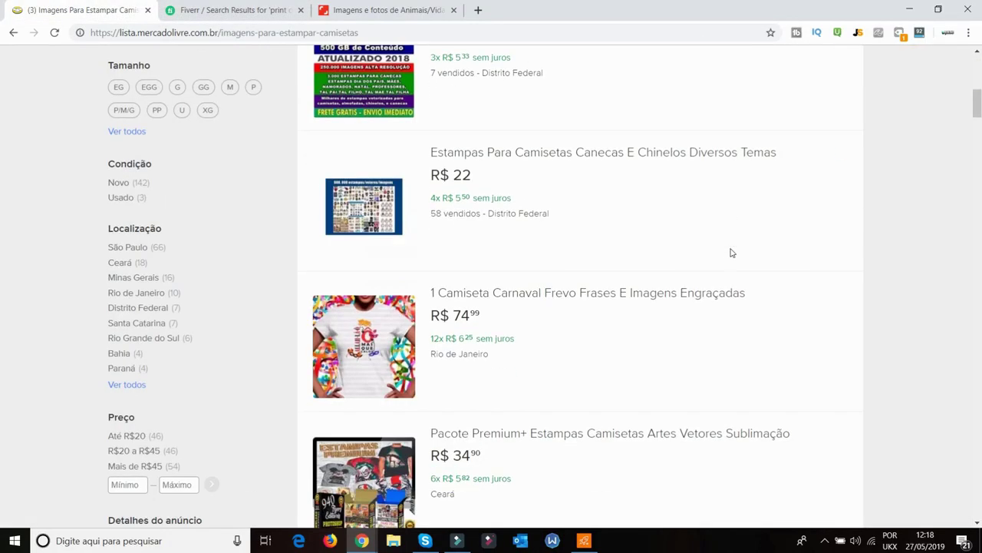
{"action": "scroll", "coordinate": [727, 253], "scroll_direction": "down", "scroll_amount": 5}
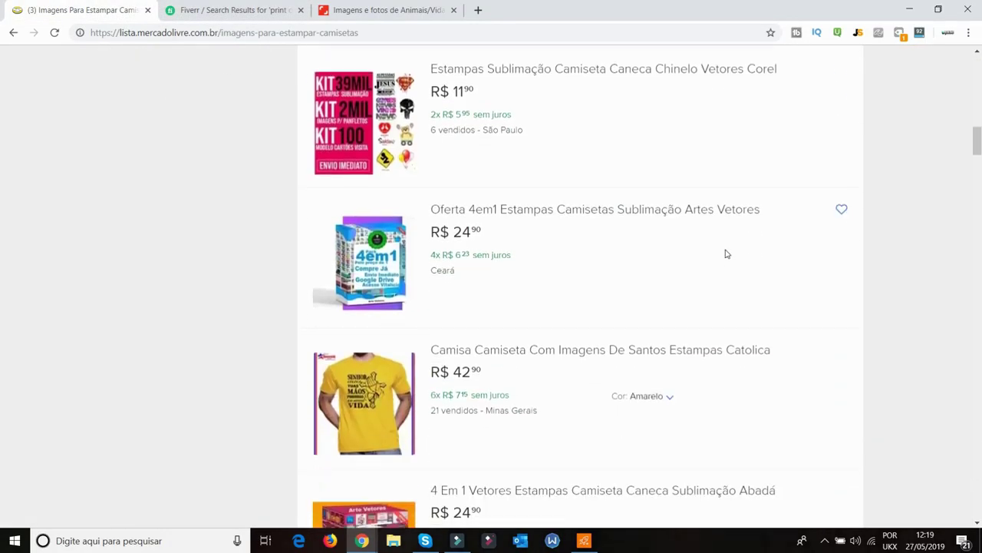
{"action": "scroll", "coordinate": [770, 281], "scroll_direction": "up", "scroll_amount": 20}
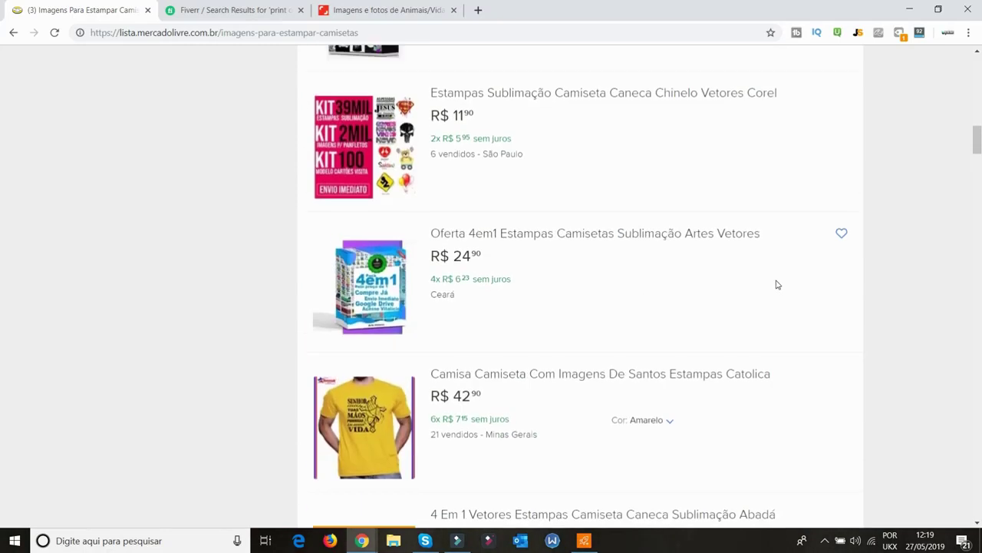
{"action": "mouse_move", "coordinate": [751, 266]}
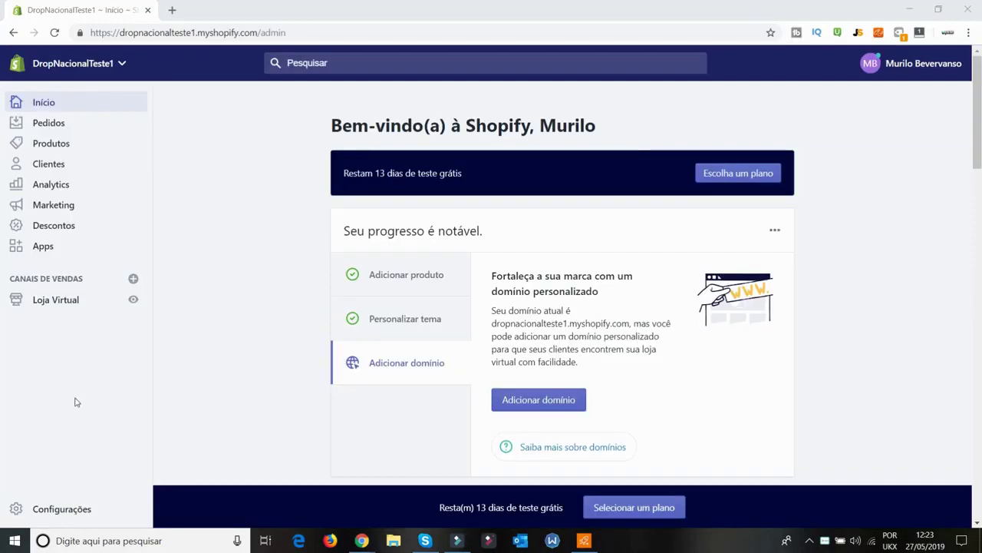
Edit the Domestic shipping zone, removing United Kingdom and the Standard and Heavy Goods weight rates
{"action": "left_click", "coordinate": [61, 509]}
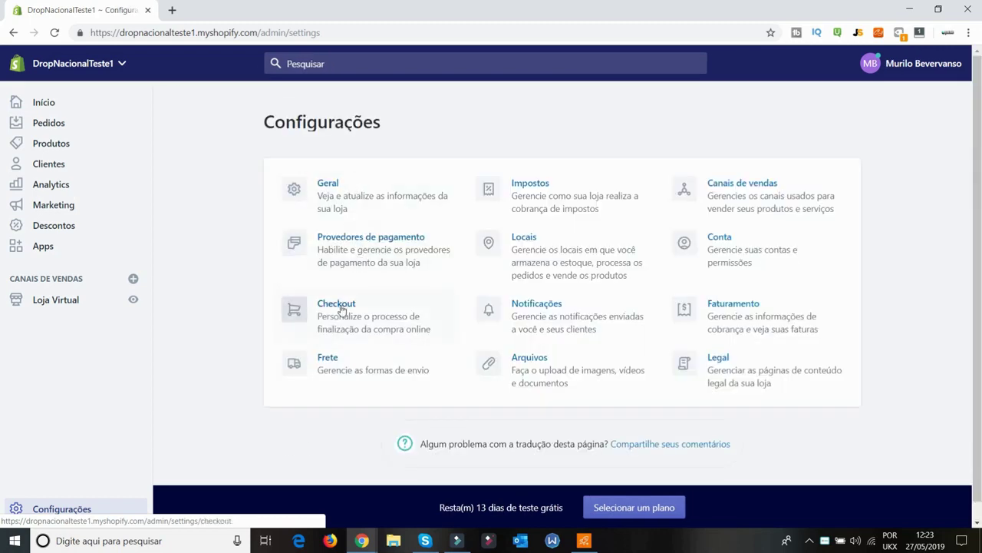
{"action": "left_click", "coordinate": [329, 357]}
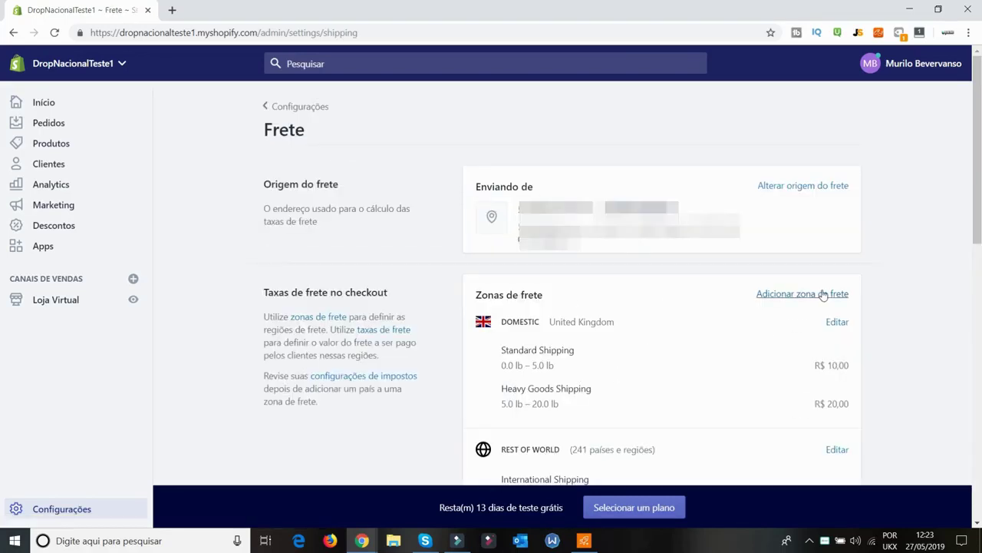
{"action": "left_click", "coordinate": [837, 322]}
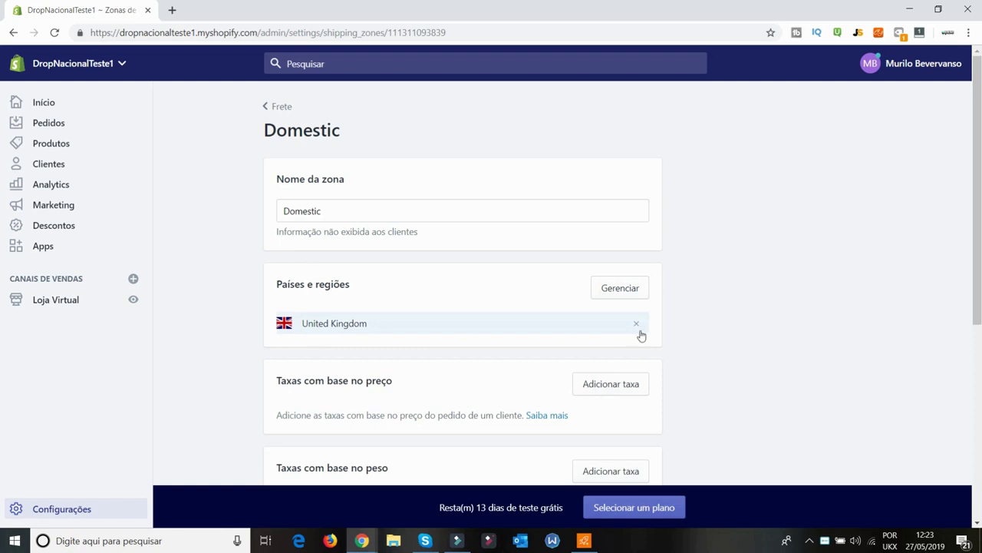
{"action": "left_click", "coordinate": [637, 323]}
{"action": "scroll", "coordinate": [639, 408], "scroll_direction": "down", "scroll_amount": 3}
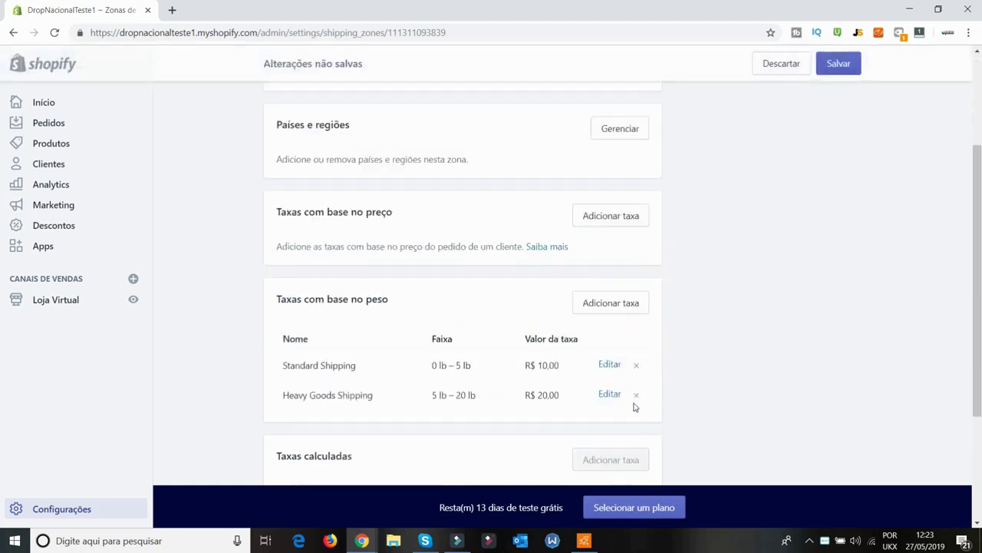
{"action": "left_click", "coordinate": [639, 330]}
{"action": "left_click", "coordinate": [638, 332]}
{"action": "scroll", "coordinate": [695, 347], "scroll_direction": "up", "scroll_amount": 3}
Rename the zone to Brasil and set Brazil as its country
{"action": "left_click_drag", "start_coordinate": [425, 208], "coordinate": [196, 197]}
{"action": "type", "text": "B"}
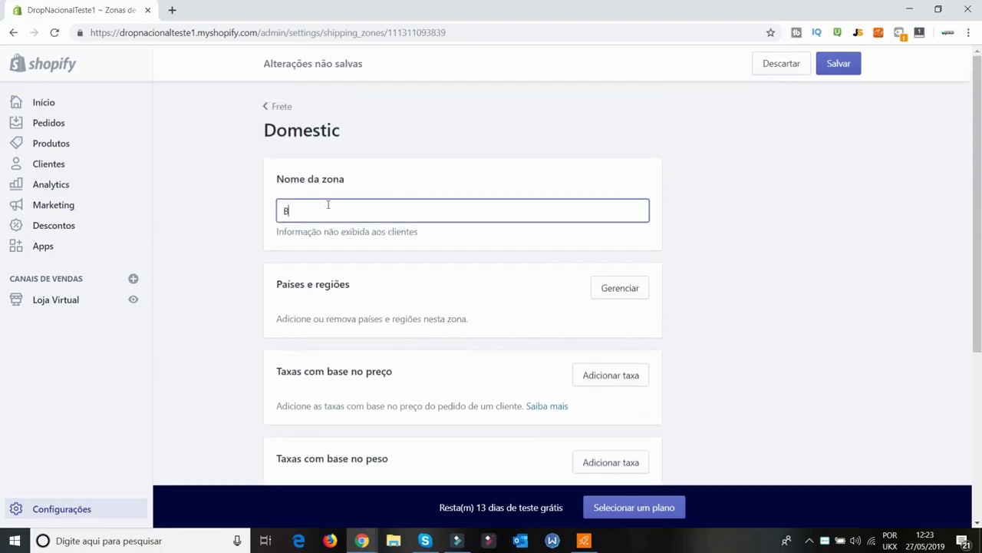
{"action": "type", "text": "rasil"}
{"action": "left_click", "coordinate": [627, 298]}
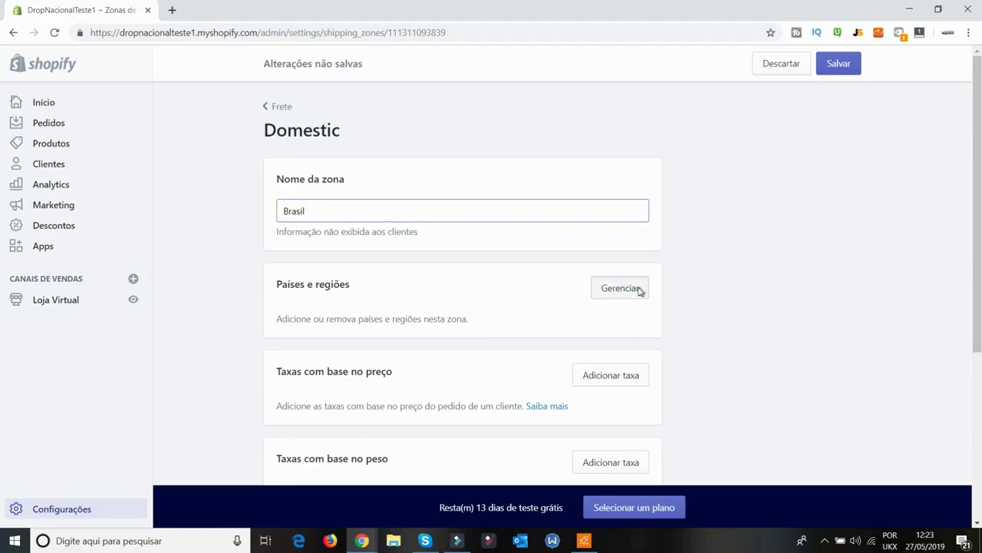
{"action": "left_click", "coordinate": [621, 288]}
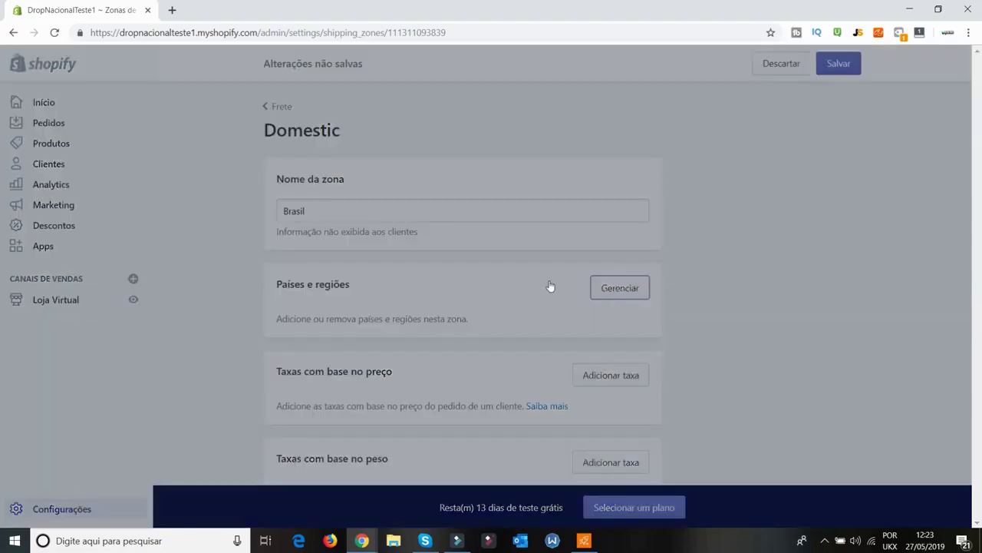
{"action": "left_click", "coordinate": [417, 153]}
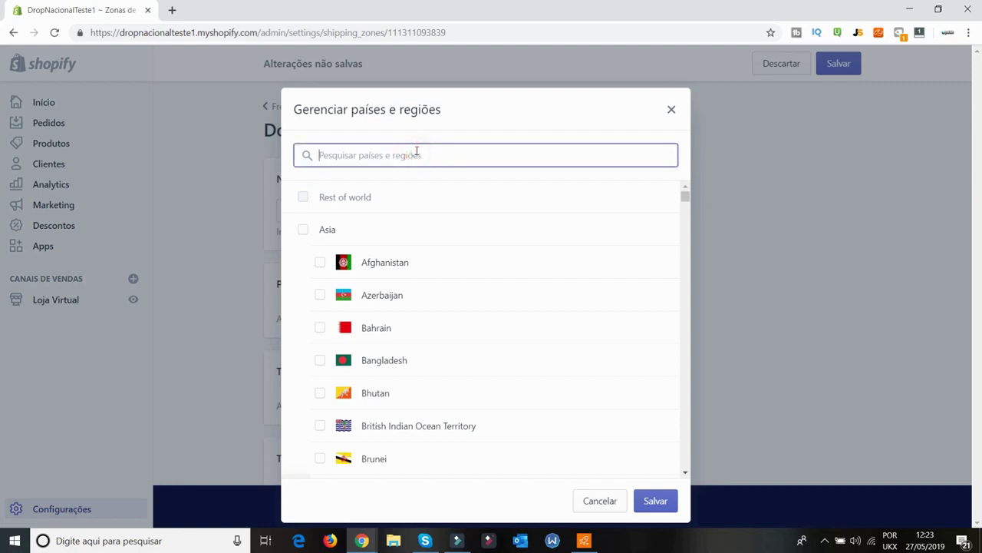
{"action": "type", "text": "brasil"}
{"action": "key", "text": "BackSpace"}
{"action": "key", "text": "BackSpace"}
{"action": "key", "text": "BackSpace"}
{"action": "type", "text": "z"}
{"action": "left_click", "coordinate": [373, 200]}
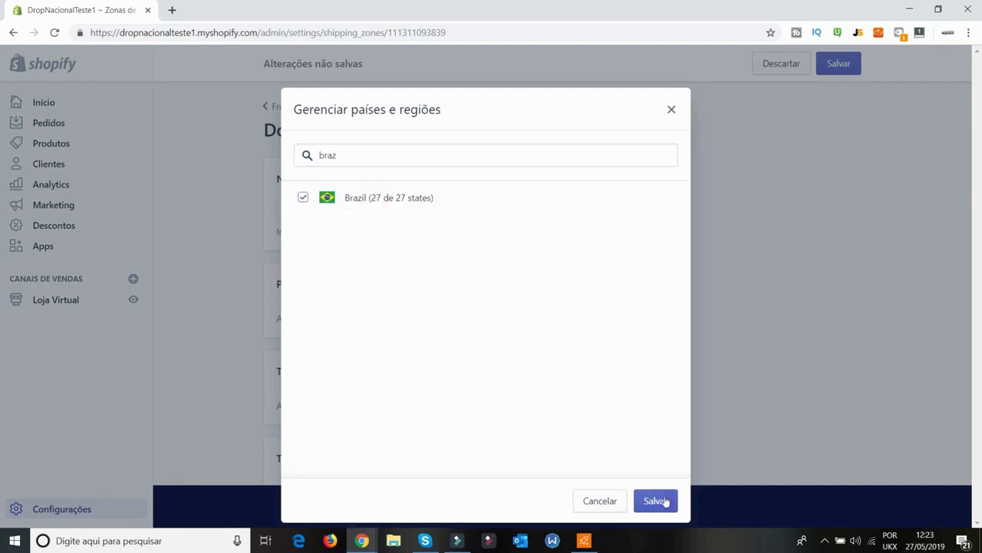
{"action": "left_click", "coordinate": [658, 501]}
Save the Brasil zone covering all 27 of Brazil's states
{"action": "scroll", "coordinate": [744, 277], "scroll_direction": "down", "scroll_amount": 2}
{"action": "scroll", "coordinate": [742, 277], "scroll_direction": "up", "scroll_amount": 1}
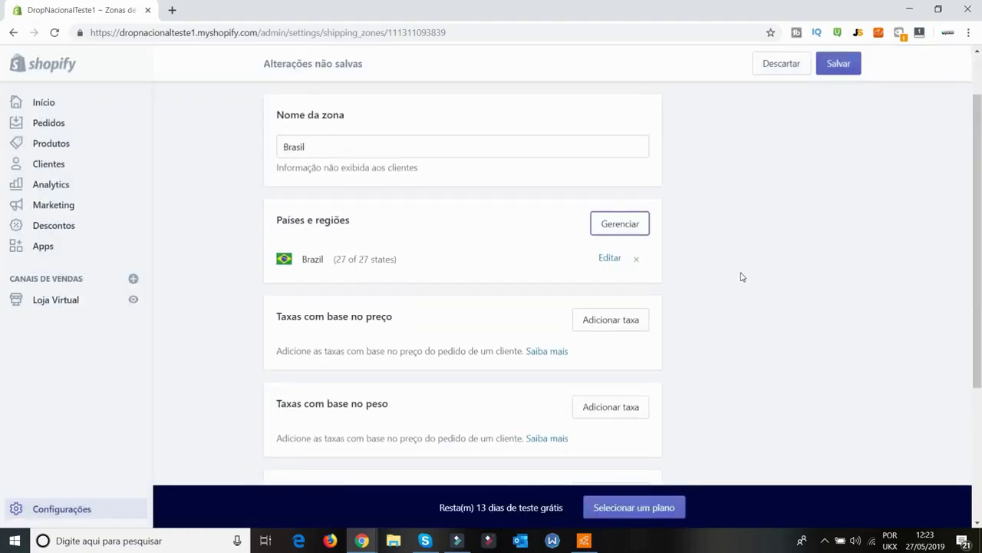
{"action": "scroll", "coordinate": [743, 277], "scroll_direction": "down", "scroll_amount": 3}
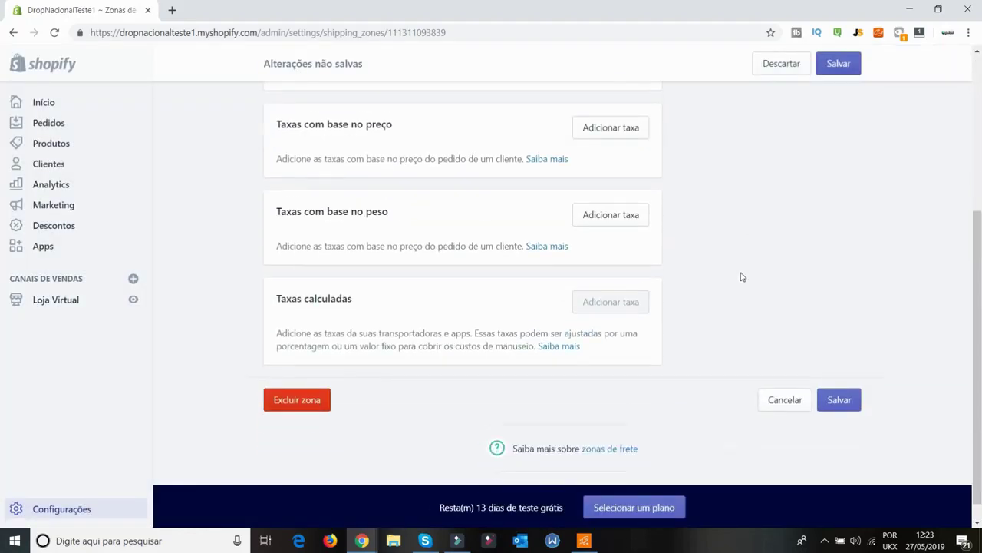
{"action": "left_click", "coordinate": [836, 400]}
Add a free price-based rate named 'Frete Grátis com Rastreio' from R$ 0,00 up
{"action": "scroll", "coordinate": [688, 258], "scroll_direction": "down", "scroll_amount": 2}
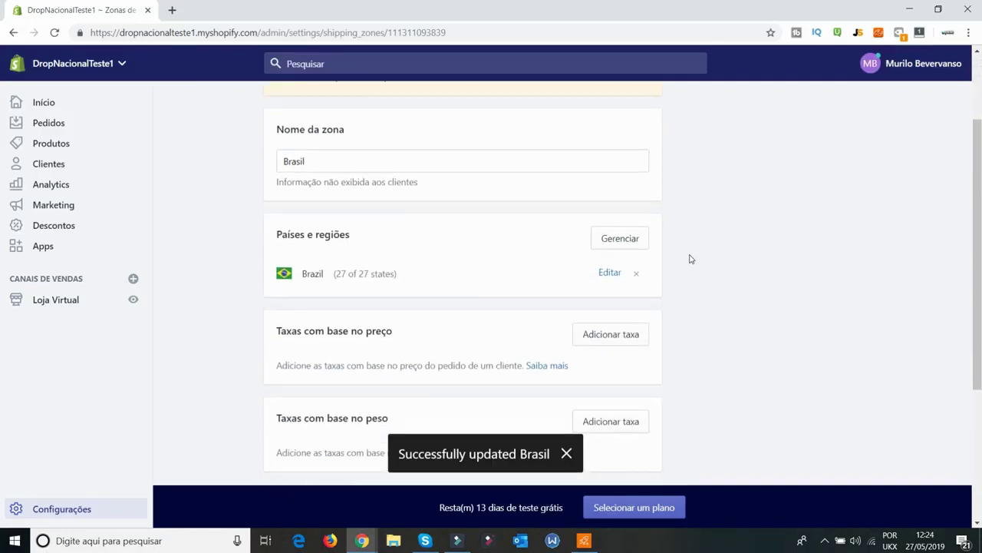
{"action": "left_click", "coordinate": [632, 323]}
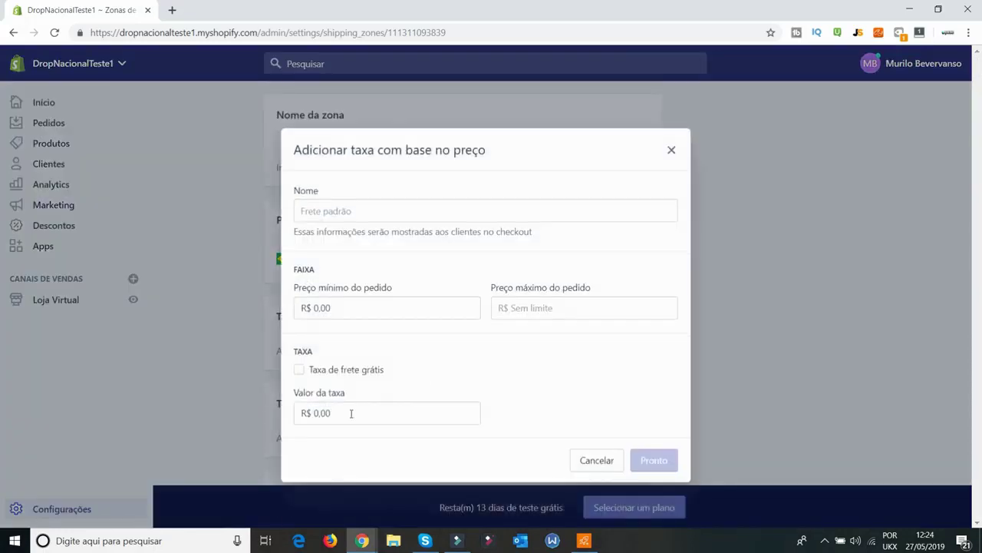
{"action": "left_click", "coordinate": [354, 374]}
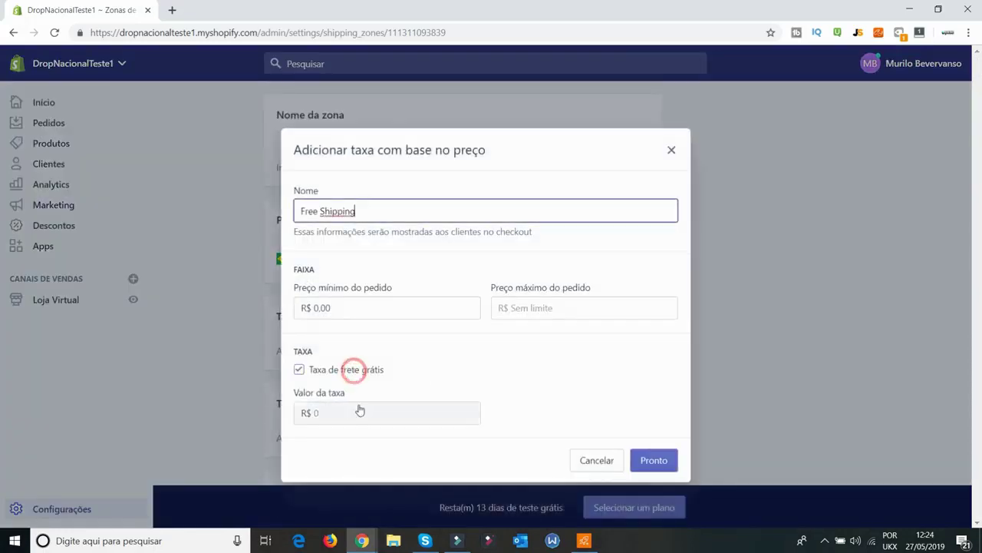
{"action": "triple_click", "coordinate": [426, 211]}
{"action": "type", "text": "Fr"}
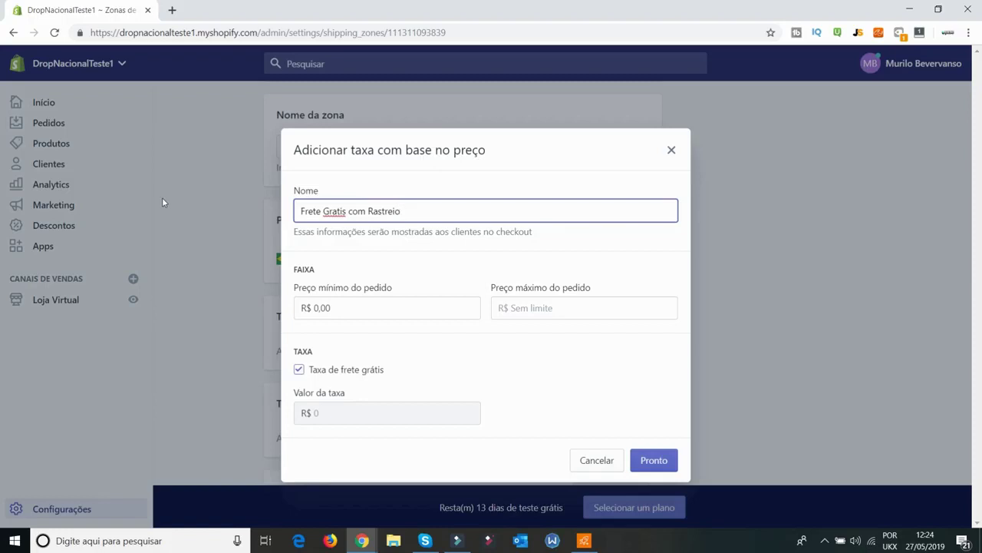
{"action": "right_click", "coordinate": [345, 218]}
{"action": "left_click", "coordinate": [369, 222]}
{"action": "left_click", "coordinate": [653, 458]}
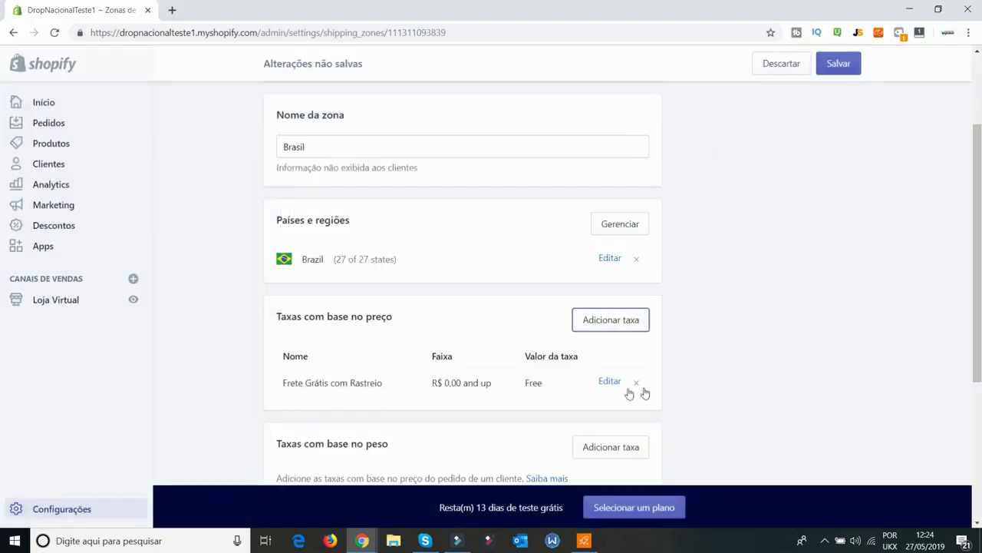
Save the Brasil zone with its new free price-based rate
{"action": "scroll", "coordinate": [633, 394], "scroll_direction": "down", "scroll_amount": 2}
{"action": "scroll", "coordinate": [738, 370], "scroll_direction": "down", "scroll_amount": 3}
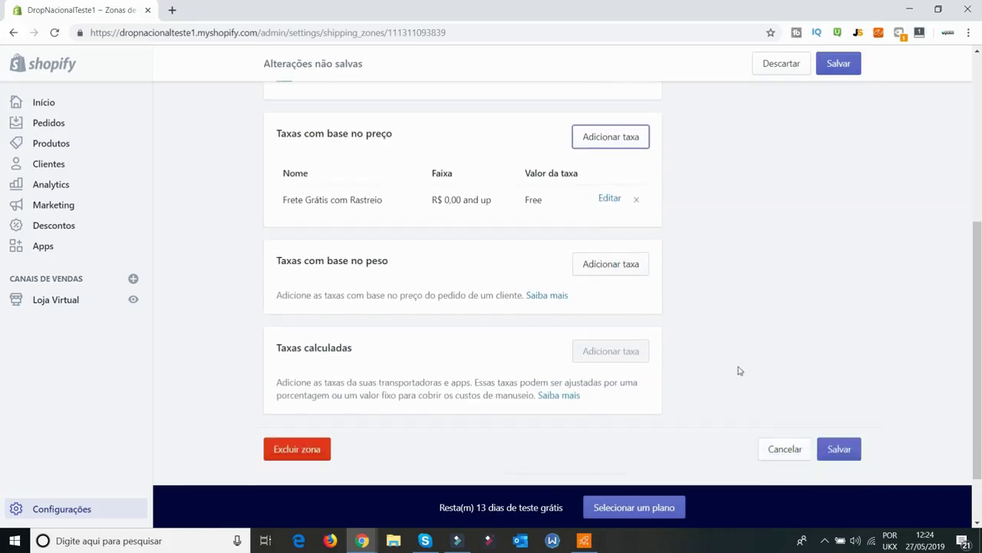
{"action": "left_click", "coordinate": [838, 377]}
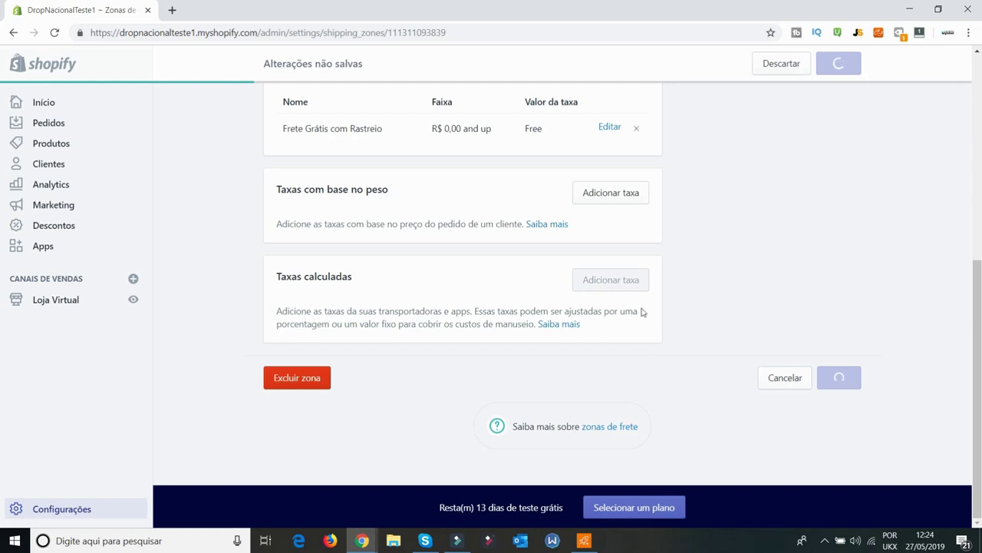
{"action": "scroll", "coordinate": [665, 296], "scroll_direction": "up", "scroll_amount": 2}
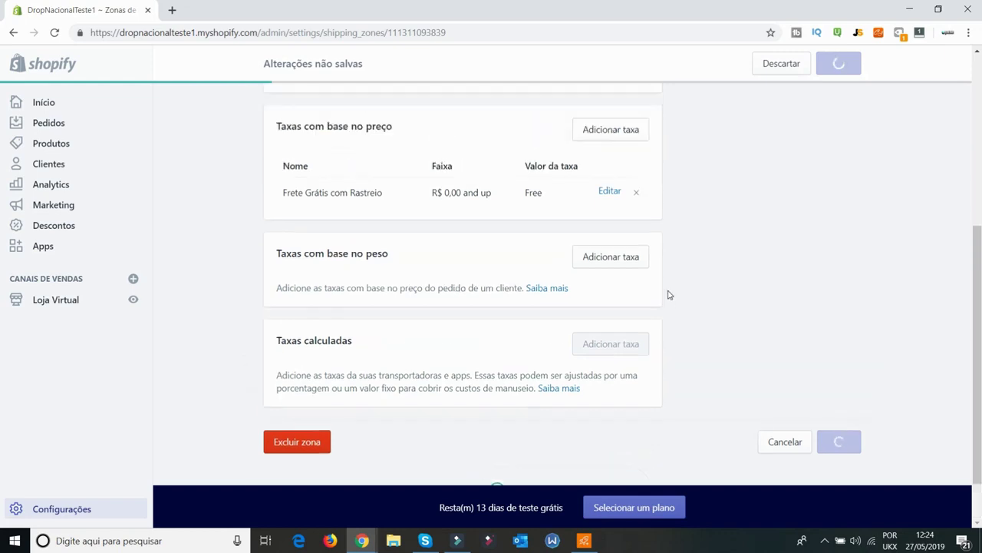
{"action": "scroll", "coordinate": [668, 295], "scroll_direction": "down", "scroll_amount": 3}
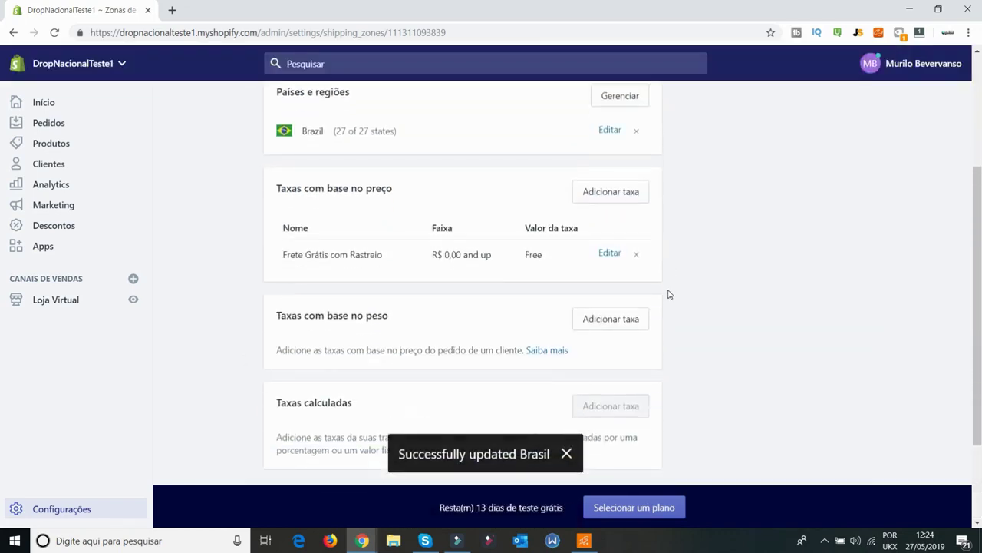
{"action": "scroll", "coordinate": [595, 323], "scroll_direction": "down", "scroll_amount": 2}
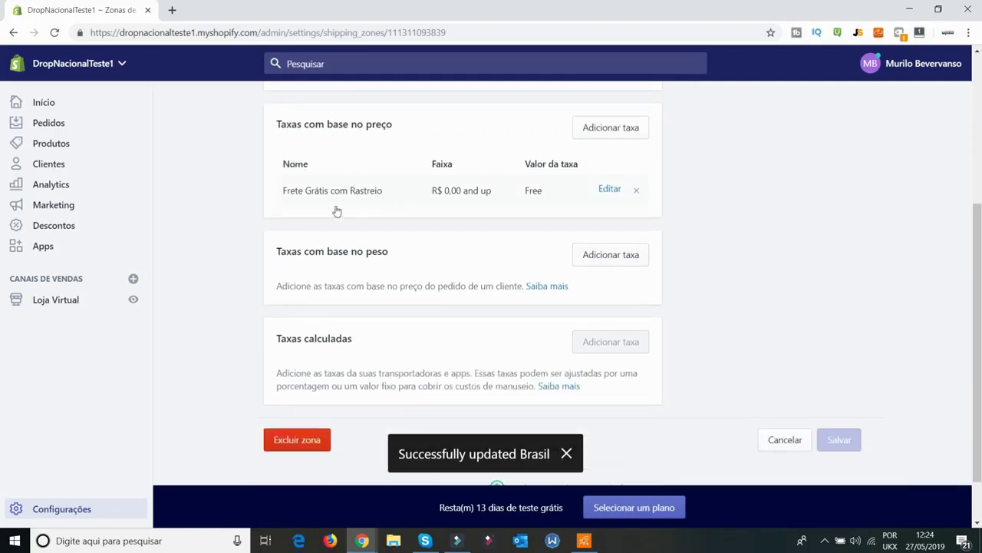
{"action": "left_click", "coordinate": [588, 256]}
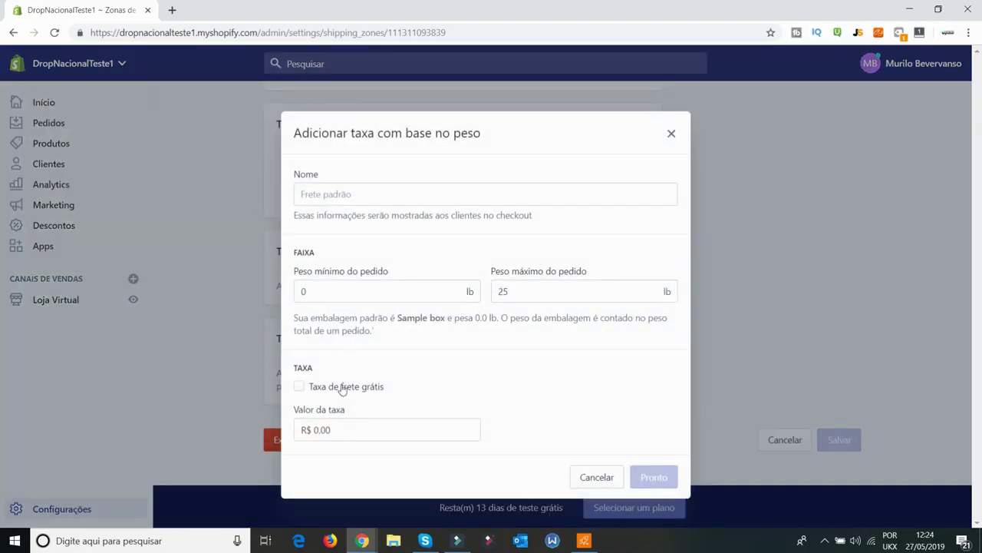
Make a free 0–25 lb weight-based rate named 'Frete Grátis com Rastreio' and save the zone
{"action": "left_click", "coordinate": [343, 388]}
{"action": "triple_click", "coordinate": [384, 197]}
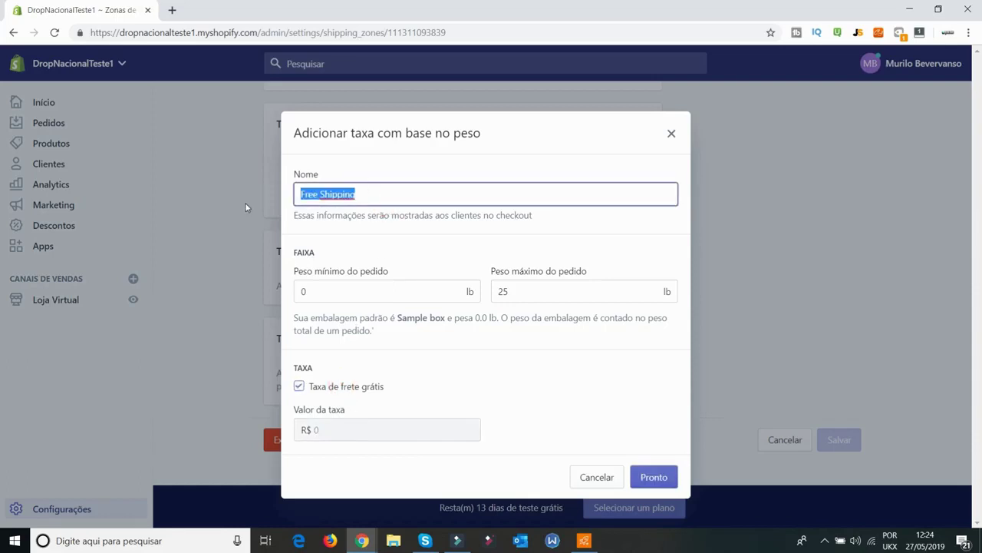
{"action": "type", "text": "Frete"}
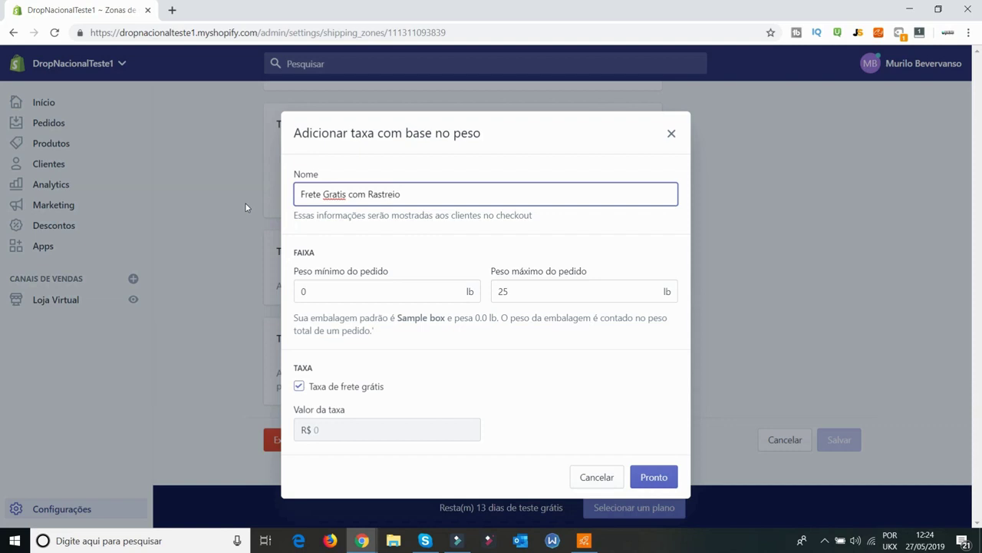
{"action": "right_click", "coordinate": [332, 194]}
{"action": "left_click", "coordinate": [347, 206]}
{"action": "left_click", "coordinate": [655, 479]}
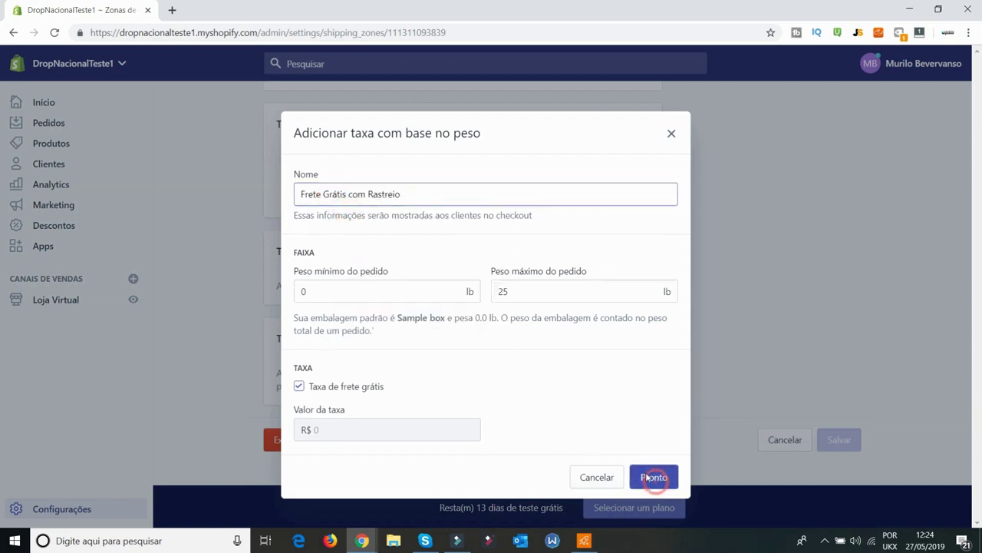
{"action": "left_click", "coordinate": [841, 64]}
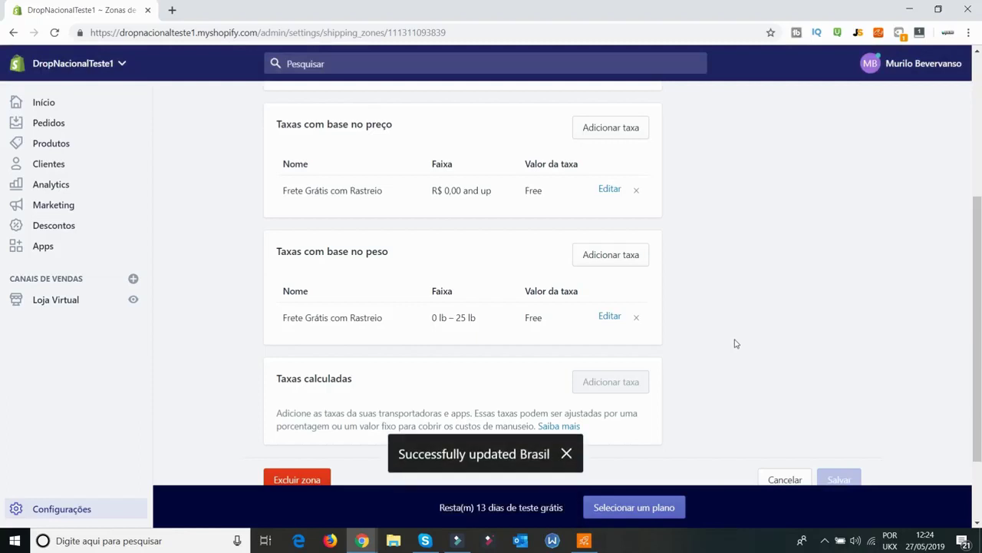
Go back to the Configurações settings overview from the Brasil zone
{"action": "scroll", "coordinate": [735, 338], "scroll_direction": "up", "scroll_amount": 3}
{"action": "scroll", "coordinate": [734, 343], "scroll_direction": "down", "scroll_amount": 4}
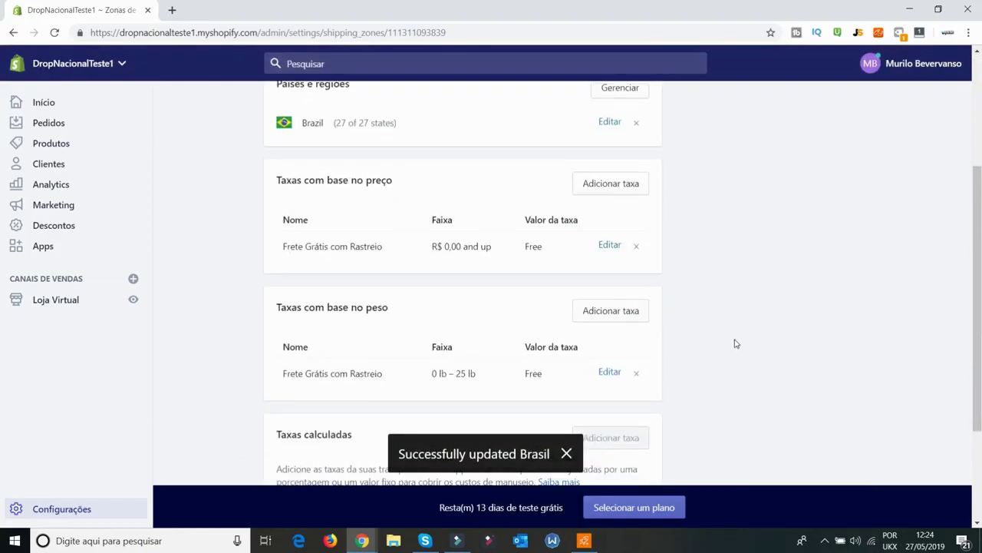
{"action": "left_click", "coordinate": [36, 516]}
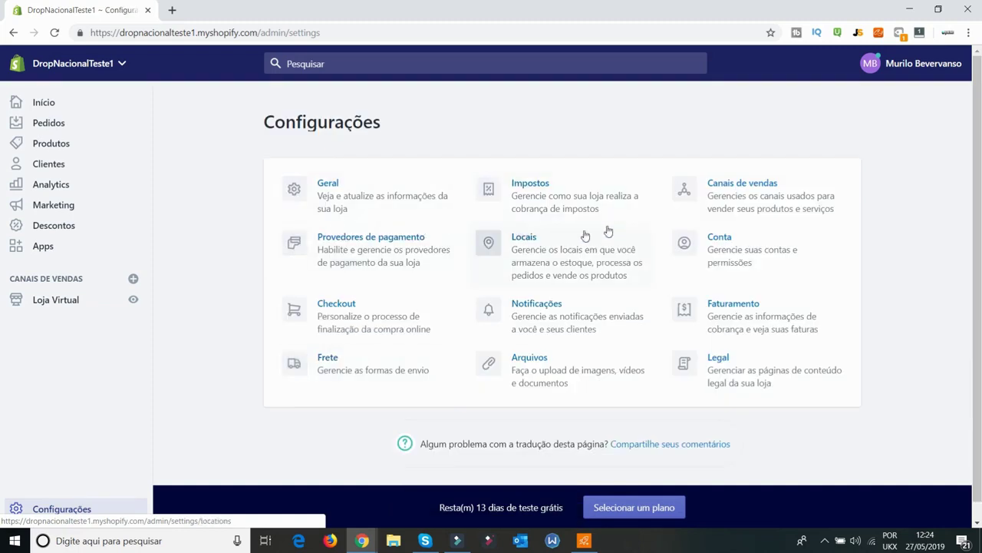
Review the payment providers, PayPal's fees and alternative payment methods, leaving them unchanged
{"action": "left_click", "coordinate": [368, 233]}
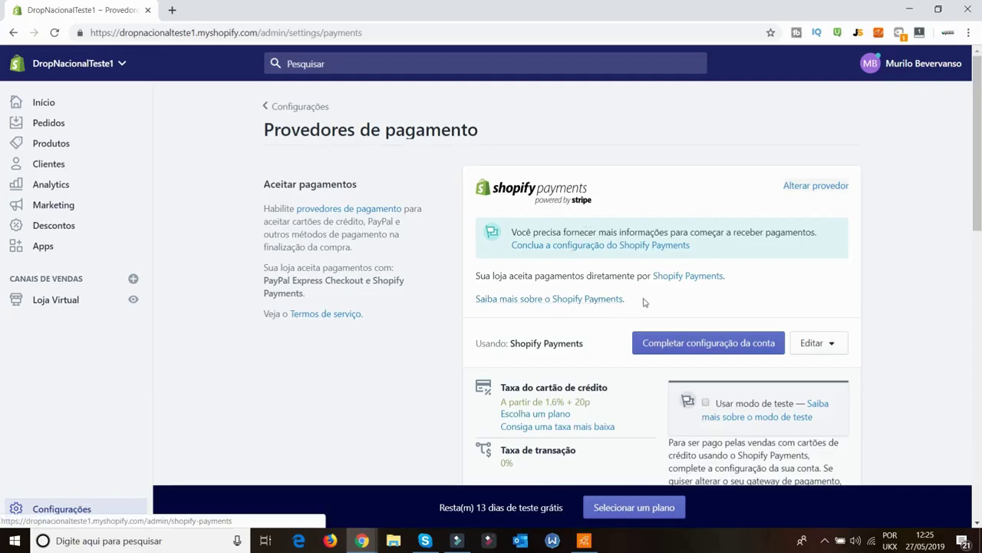
{"action": "scroll", "coordinate": [607, 330], "scroll_direction": "down", "scroll_amount": 4}
{"action": "scroll", "coordinate": [618, 347], "scroll_direction": "down", "scroll_amount": 2}
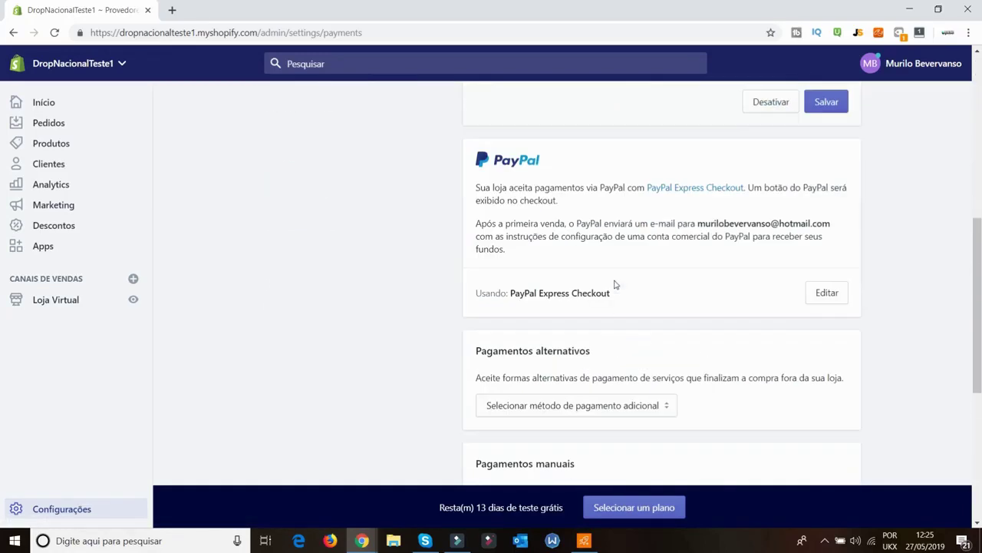
{"action": "left_click", "coordinate": [825, 292]}
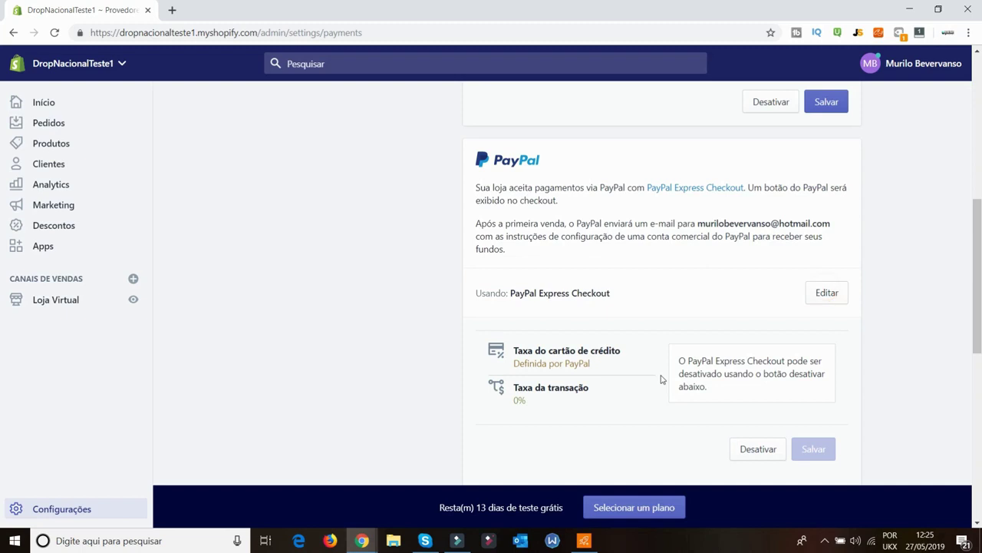
{"action": "scroll", "coordinate": [693, 348], "scroll_direction": "down", "scroll_amount": 2}
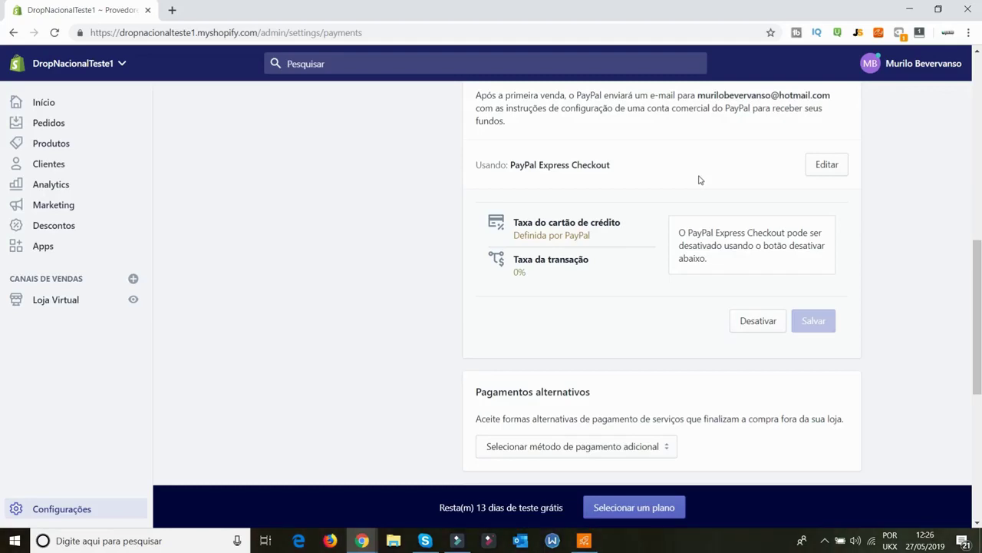
{"action": "scroll", "coordinate": [698, 179], "scroll_direction": "down", "scroll_amount": 3}
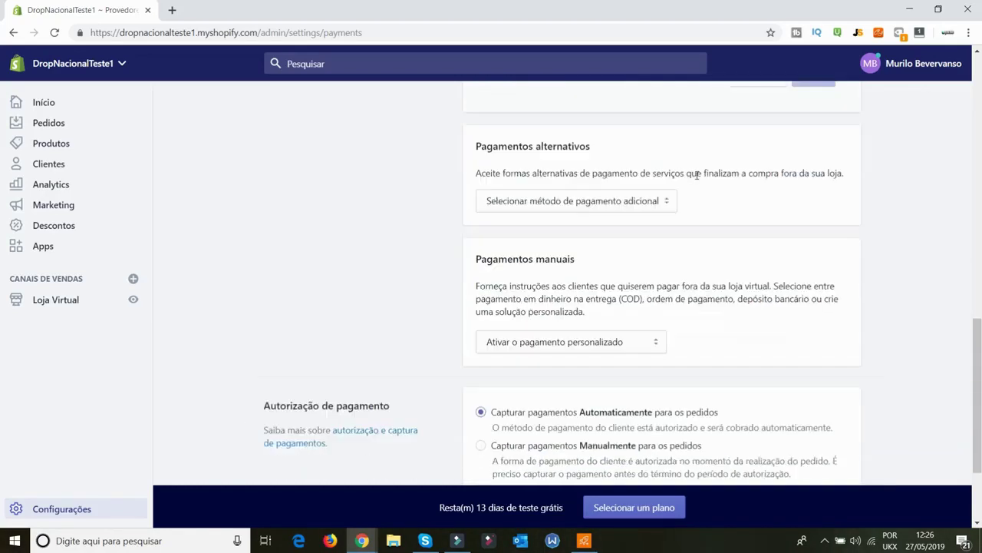
{"action": "left_click", "coordinate": [614, 189]}
{"action": "left_click", "coordinate": [778, 309]}
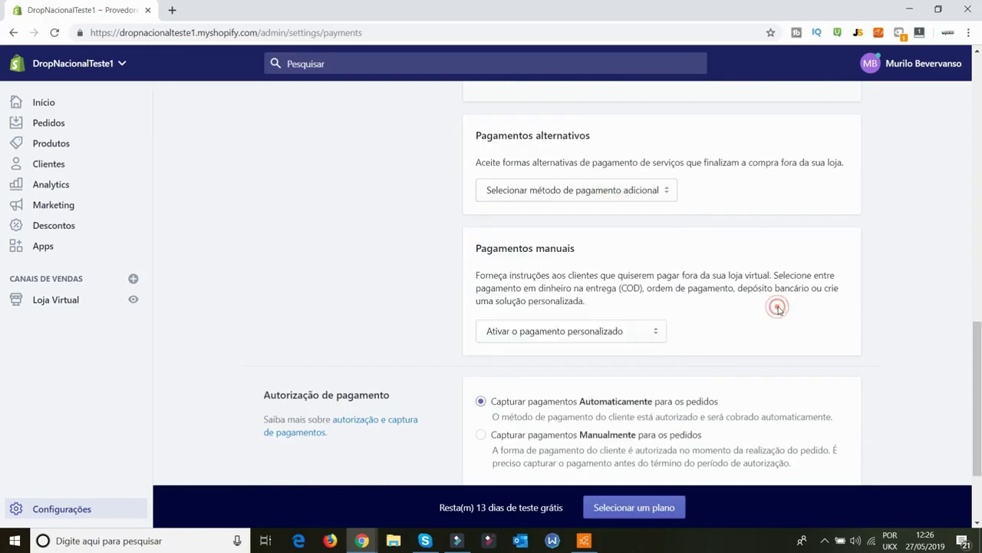
Keep payment capture set to Automaticamente and return to the settings overview
{"action": "scroll", "coordinate": [778, 310], "scroll_direction": "down", "scroll_amount": 1}
{"action": "scroll", "coordinate": [778, 310], "scroll_direction": "down", "scroll_amount": 1}
{"action": "left_click", "coordinate": [591, 271]}
{"action": "scroll", "coordinate": [833, 274], "scroll_direction": "up", "scroll_amount": 8}
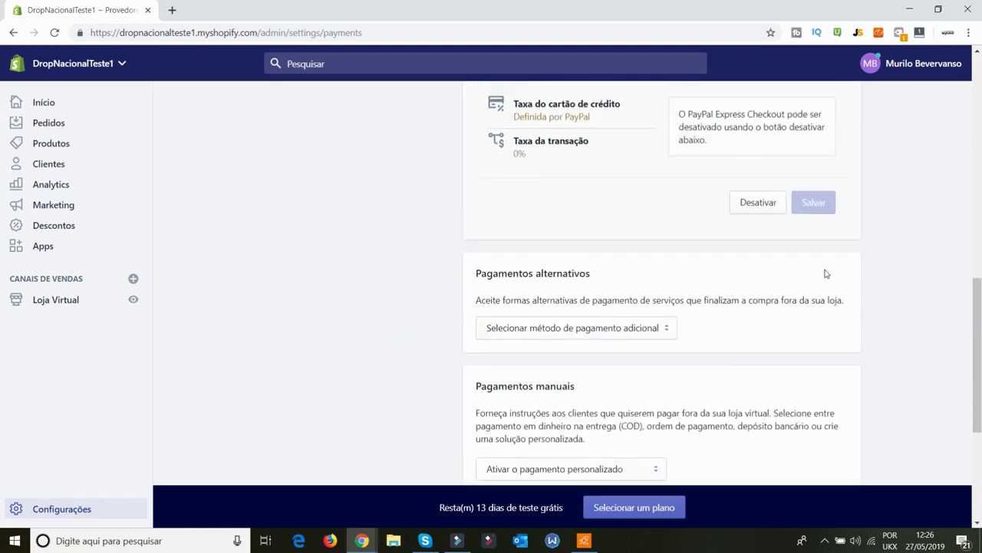
{"action": "scroll", "coordinate": [665, 241], "scroll_direction": "up", "scroll_amount": 3}
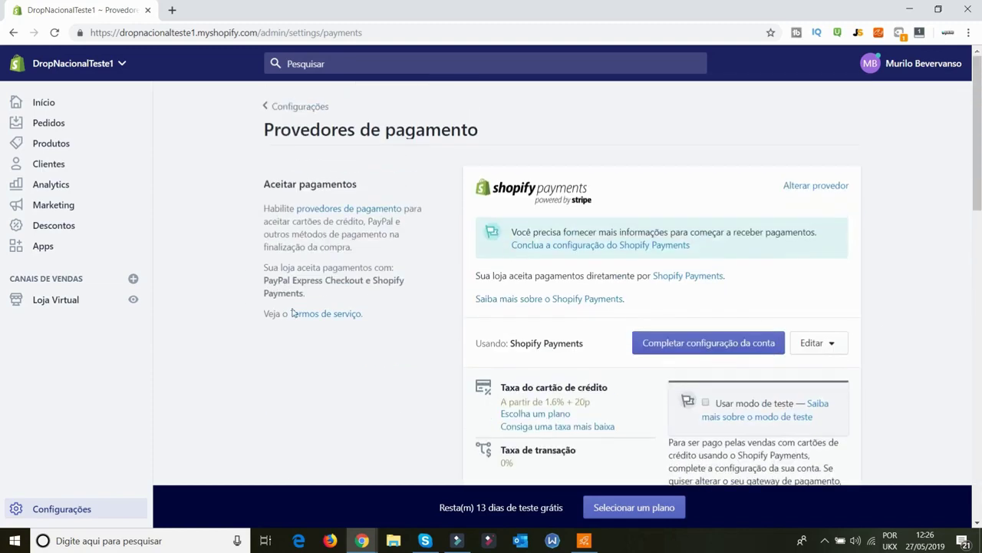
{"action": "left_click", "coordinate": [76, 509]}
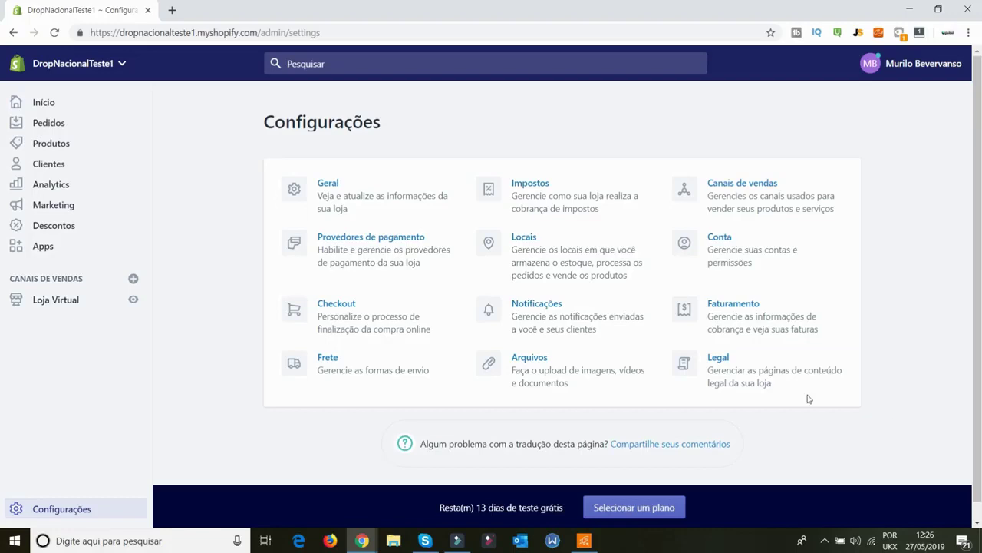
From Início, go through Adicionar domínio to Conectar domínio existente and focus the empty Domínio field
{"action": "left_click", "coordinate": [44, 102]}
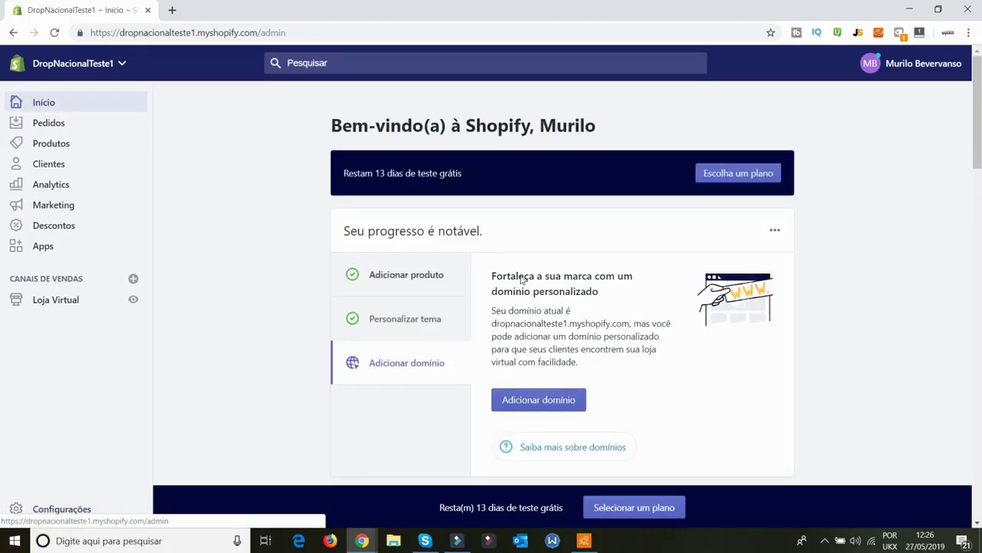
{"action": "scroll", "coordinate": [521, 280], "scroll_direction": "down", "scroll_amount": 1}
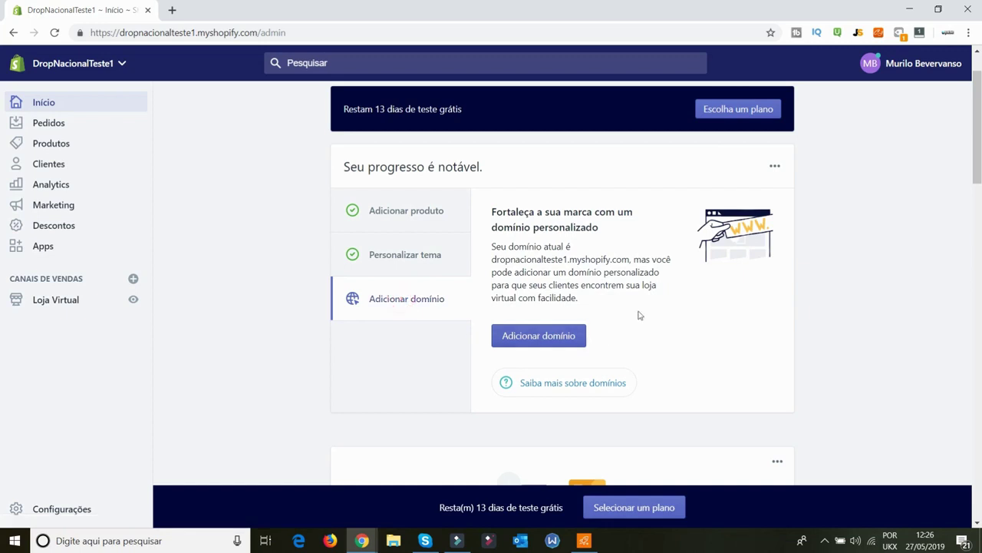
{"action": "left_click", "coordinate": [539, 336]}
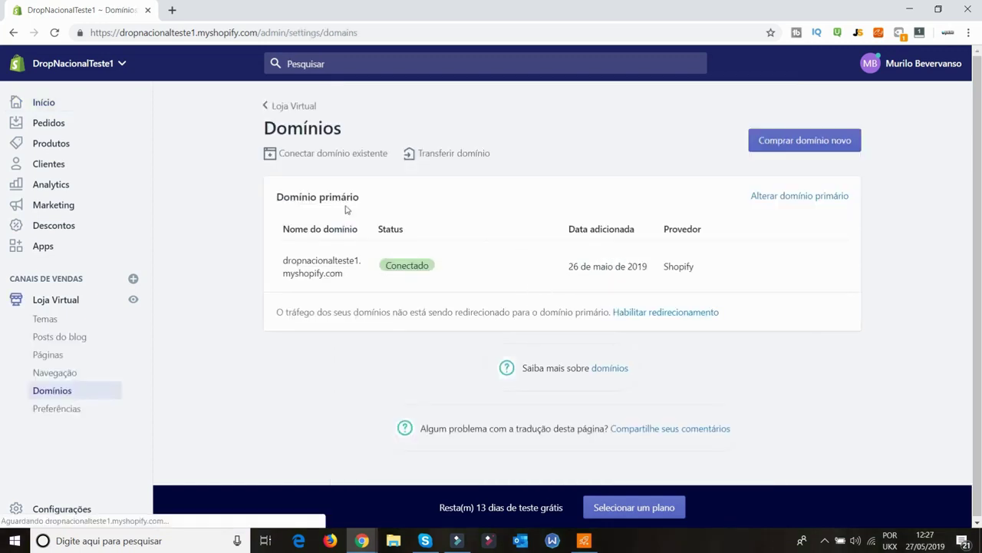
{"action": "left_click", "coordinate": [816, 145]}
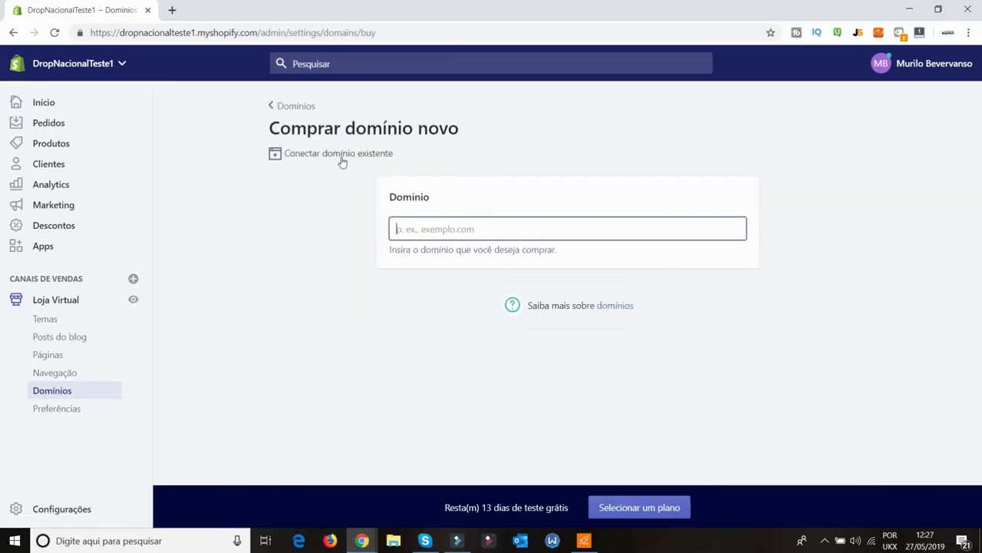
{"action": "left_click", "coordinate": [312, 154]}
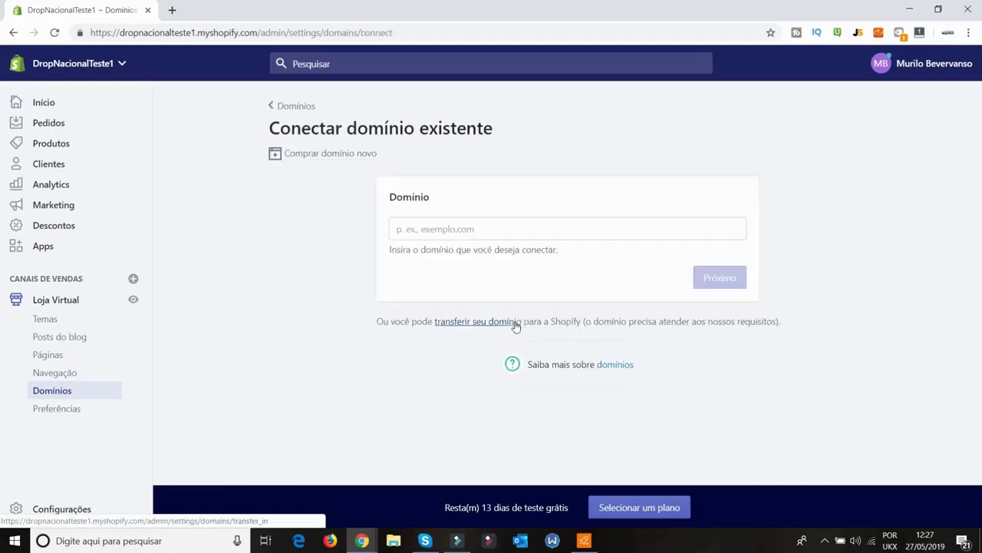
{"action": "left_click", "coordinate": [444, 232]}
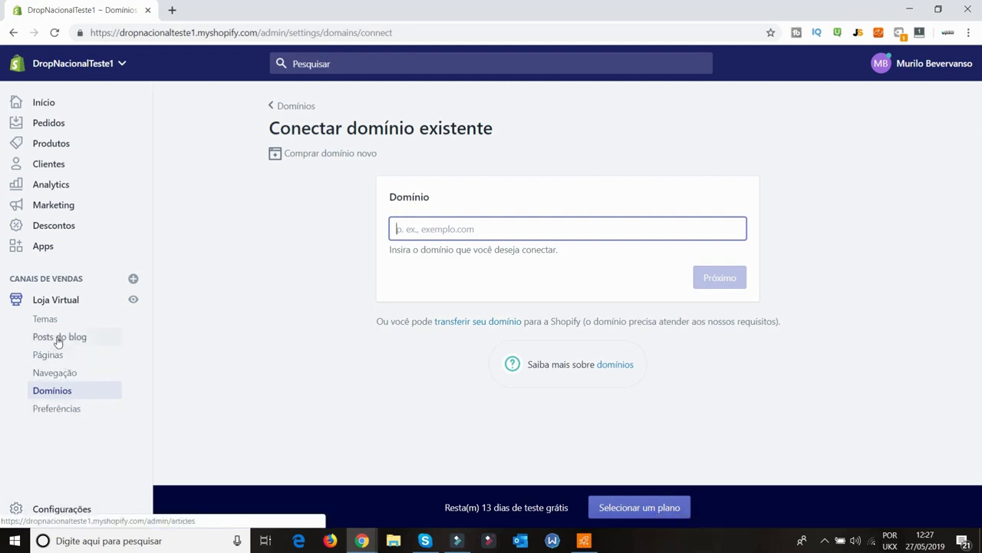
Open the Loja Virtual Temas page and scroll through it
{"action": "left_click", "coordinate": [55, 303]}
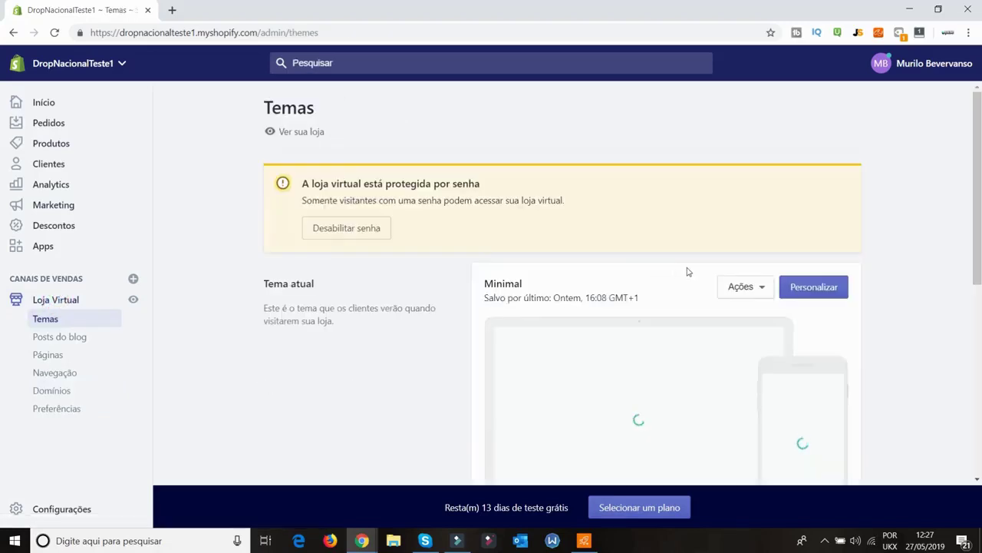
{"action": "scroll", "coordinate": [741, 278], "scroll_direction": "down", "scroll_amount": 5}
{"action": "scroll", "coordinate": [738, 290], "scroll_direction": "down", "scroll_amount": 1}
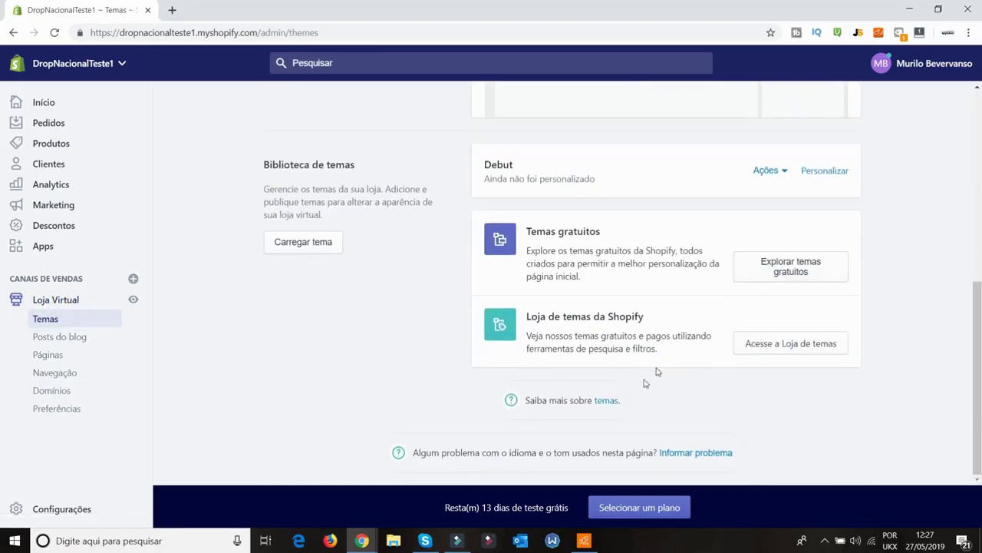
{"action": "scroll", "coordinate": [665, 406], "scroll_direction": "up", "scroll_amount": 10}
{"action": "scroll", "coordinate": [533, 195], "scroll_direction": "down", "scroll_amount": 1}
{"action": "scroll", "coordinate": [369, 130], "scroll_direction": "up", "scroll_amount": 1}
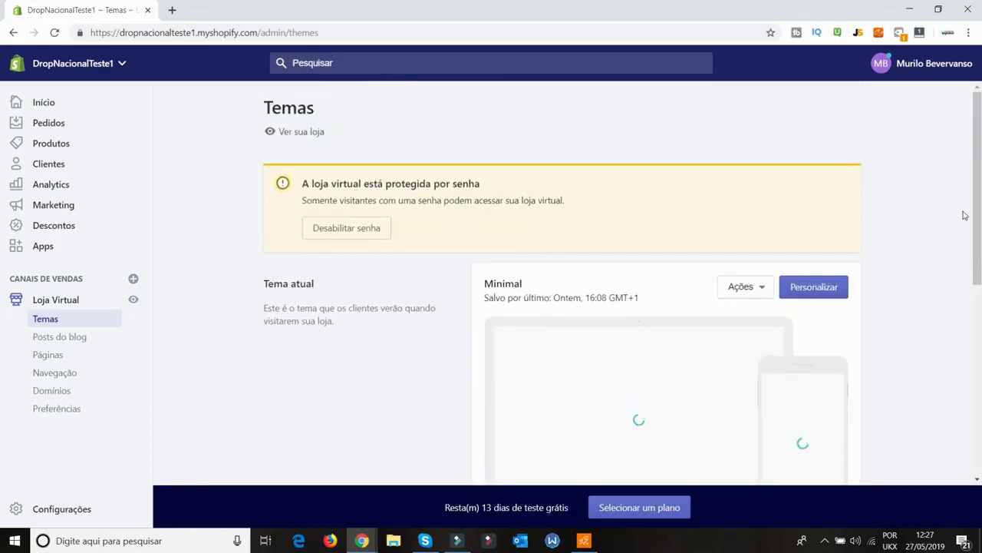
Follow Desabilitar senha in the password banner to reach the Preferências password protection section
{"action": "left_click", "coordinate": [891, 216]}
{"action": "left_click_drag", "start_coordinate": [297, 216], "coordinate": [224, 207]}
{"action": "left_click", "coordinate": [246, 211]}
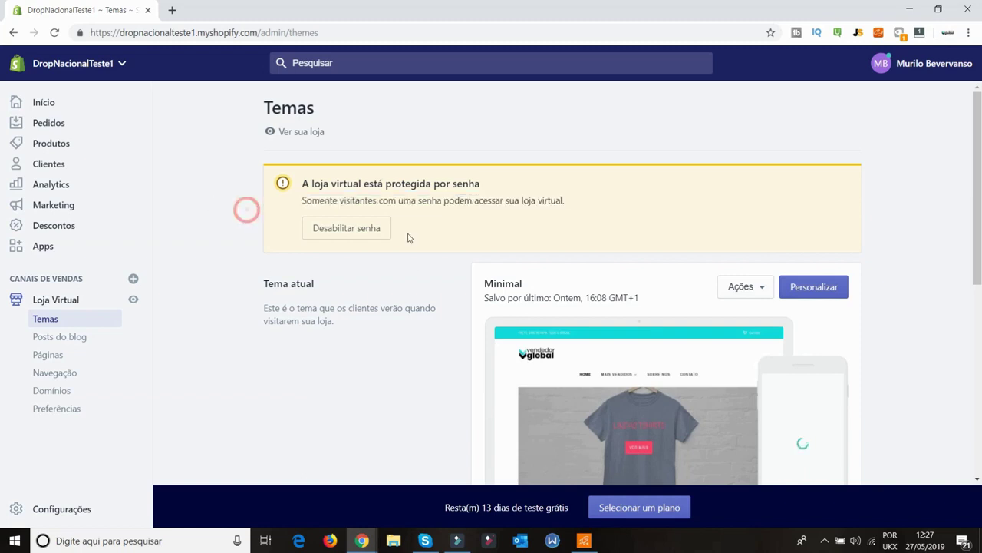
{"action": "left_click", "coordinate": [346, 228]}
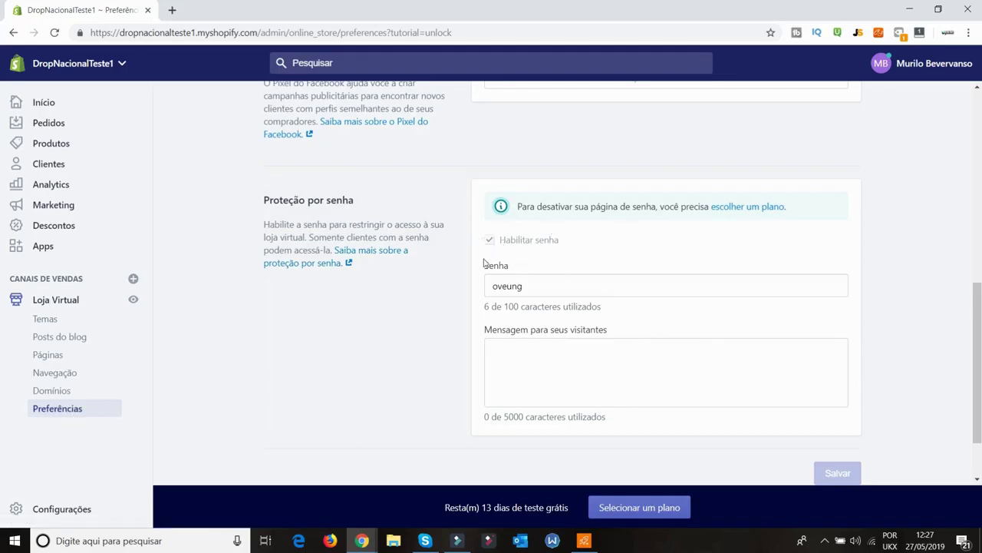
Review Preferências, highlighting the Pixel do Facebook and Google Analytics headings
{"action": "scroll", "coordinate": [797, 435], "scroll_direction": "up", "scroll_amount": 3}
{"action": "scroll", "coordinate": [737, 220], "scroll_direction": "down", "scroll_amount": 2}
{"action": "scroll", "coordinate": [738, 221], "scroll_direction": "up", "scroll_amount": 2}
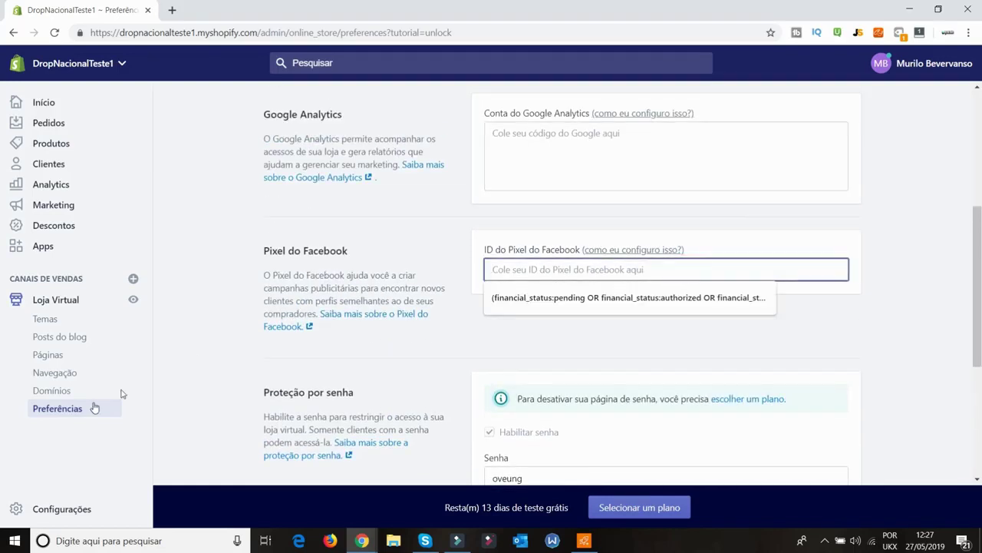
{"action": "triple_click", "coordinate": [295, 244]}
{"action": "scroll", "coordinate": [461, 335], "scroll_direction": "up", "scroll_amount": 4}
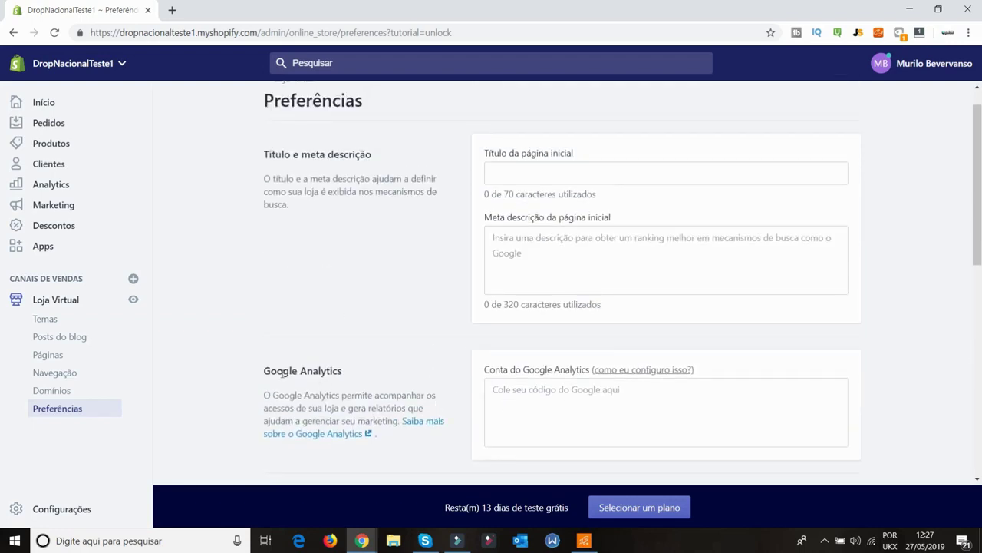
{"action": "triple_click", "coordinate": [291, 373]}
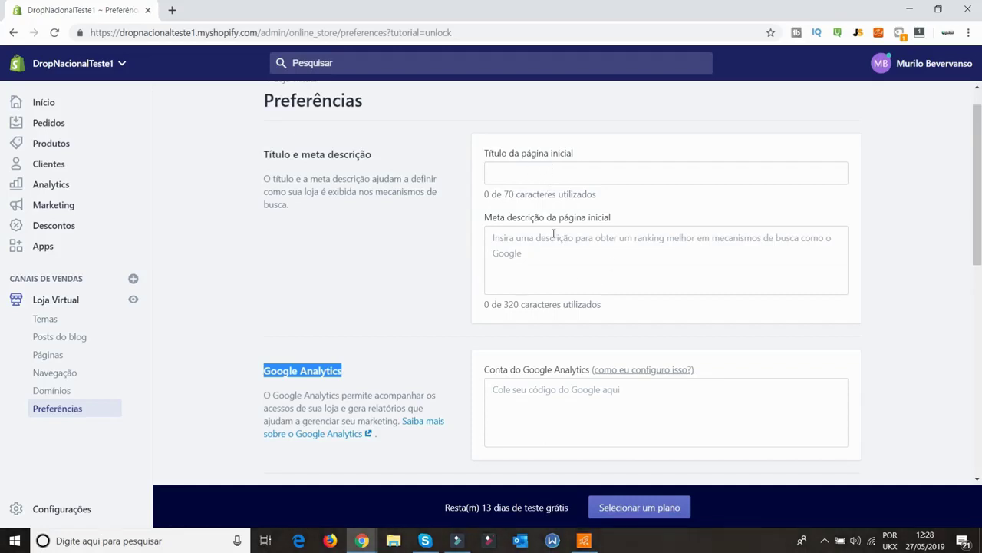
{"action": "scroll", "coordinate": [461, 287], "scroll_direction": "up", "scroll_amount": 1}
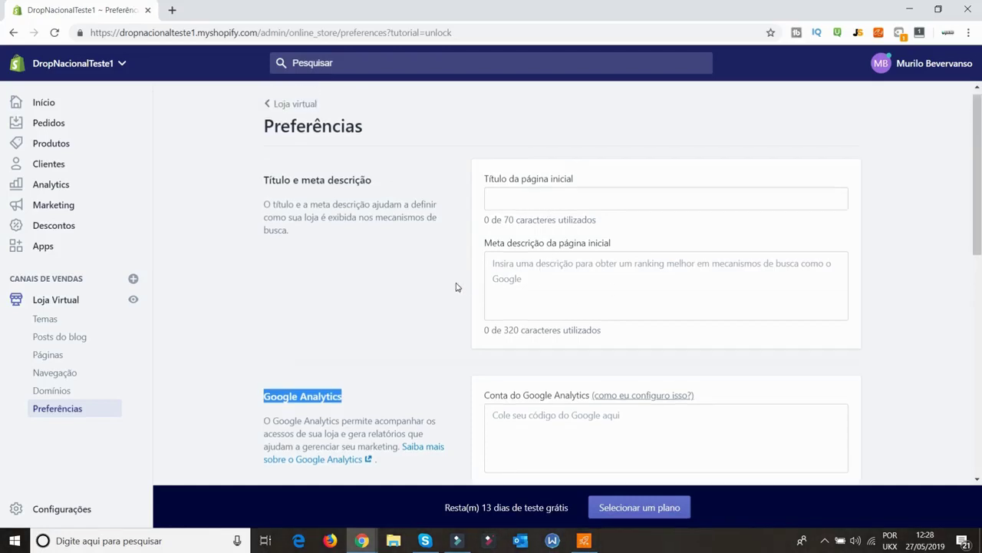
{"action": "scroll", "coordinate": [460, 307], "scroll_direction": "down", "scroll_amount": 5}
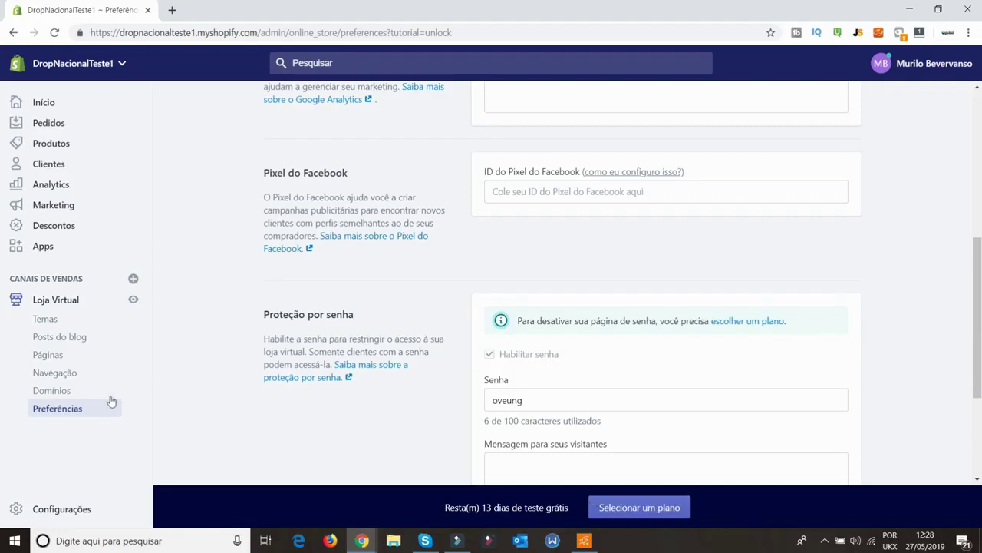
Open Escolha um plano para sua loja and compare the $29, $79 and $299 plans
{"action": "left_click", "coordinate": [750, 319]}
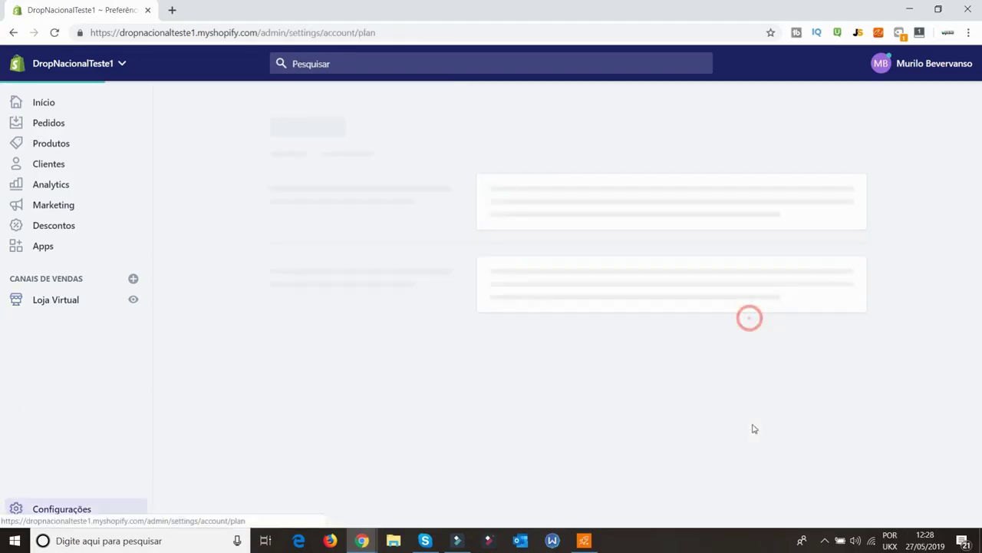
{"action": "scroll", "coordinate": [545, 307], "scroll_direction": "down", "scroll_amount": 1}
{"action": "scroll", "coordinate": [419, 388], "scroll_direction": "down", "scroll_amount": 2}
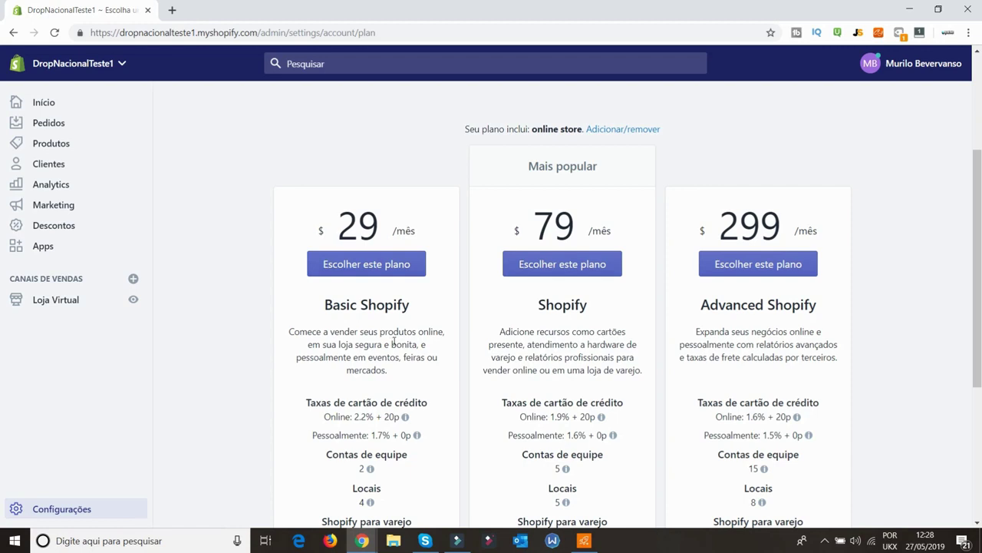
{"action": "scroll", "coordinate": [394, 343], "scroll_direction": "down", "scroll_amount": 2}
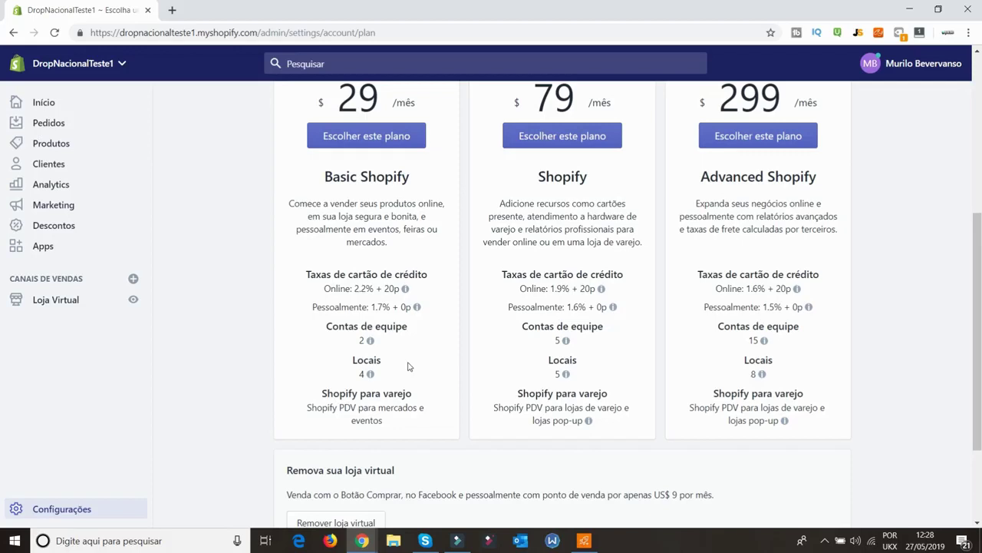
{"action": "mouse_move", "coordinate": [387, 375]}
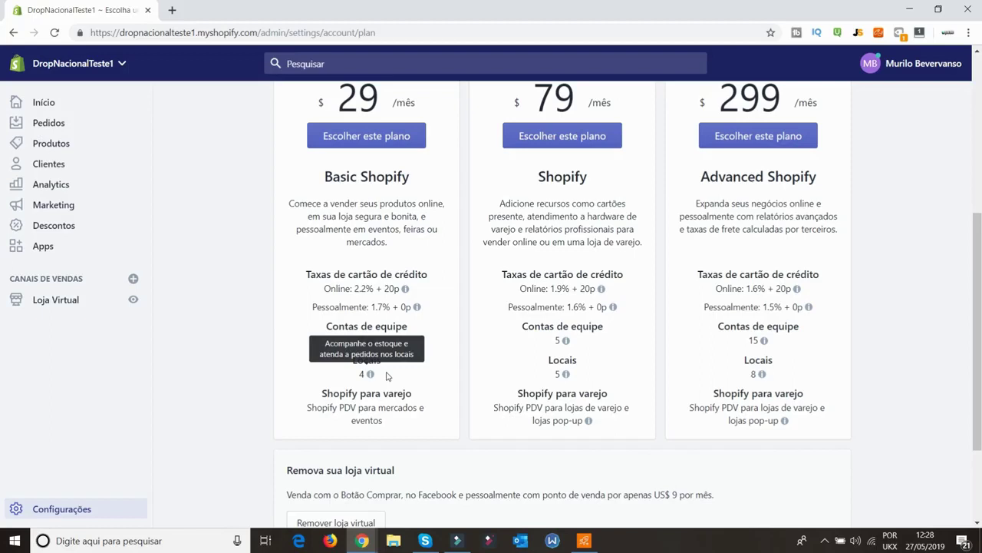
{"action": "scroll", "coordinate": [184, 440], "scroll_direction": "up", "scroll_amount": 4}
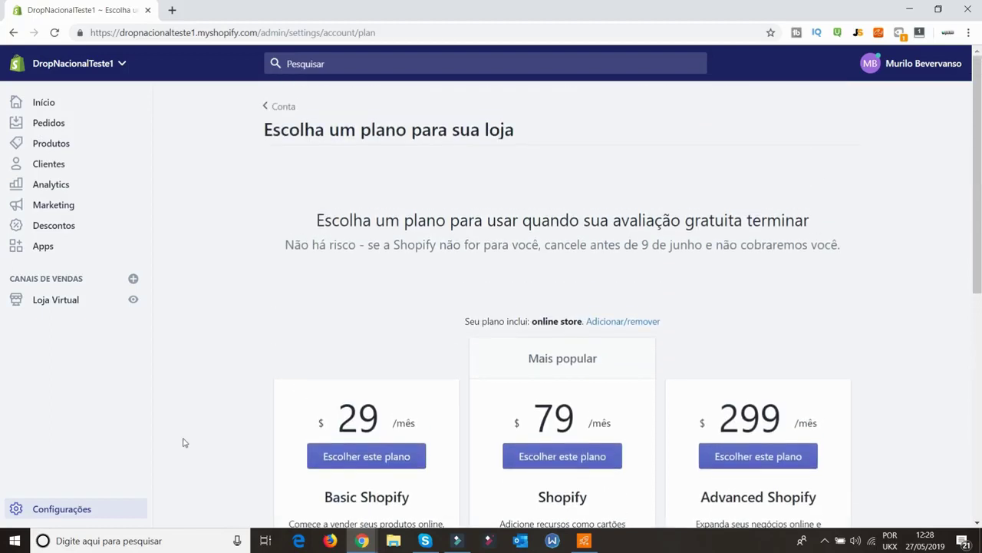
{"action": "scroll", "coordinate": [212, 447], "scroll_direction": "down", "scroll_amount": 3}
{"action": "scroll", "coordinate": [212, 448], "scroll_direction": "up", "scroll_amount": 2}
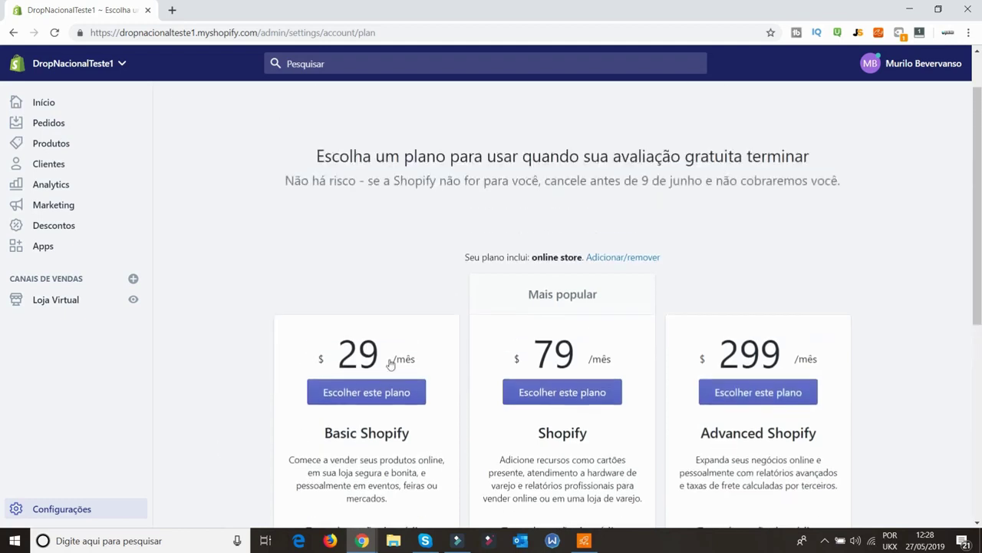
Read the free-trial heading and no-risk cancellation note, then return to Início
{"action": "triple_click", "coordinate": [747, 158]}
{"action": "left_click_drag", "start_coordinate": [293, 181], "coordinate": [844, 185]}
{"action": "left_click", "coordinate": [842, 185]}
{"action": "left_click", "coordinate": [402, 209]}
{"action": "scroll", "coordinate": [355, 225], "scroll_direction": "up", "scroll_amount": 1}
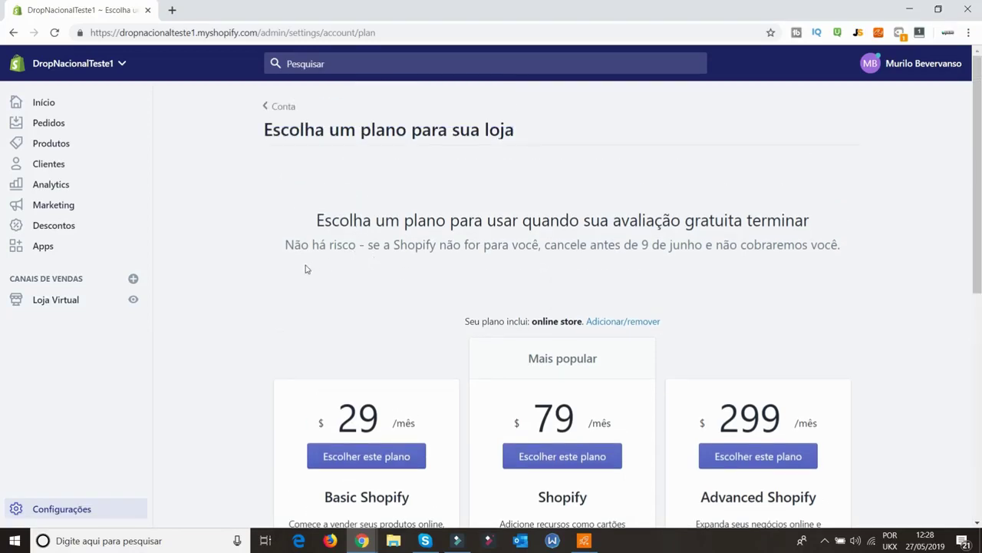
{"action": "left_click", "coordinate": [60, 107]}
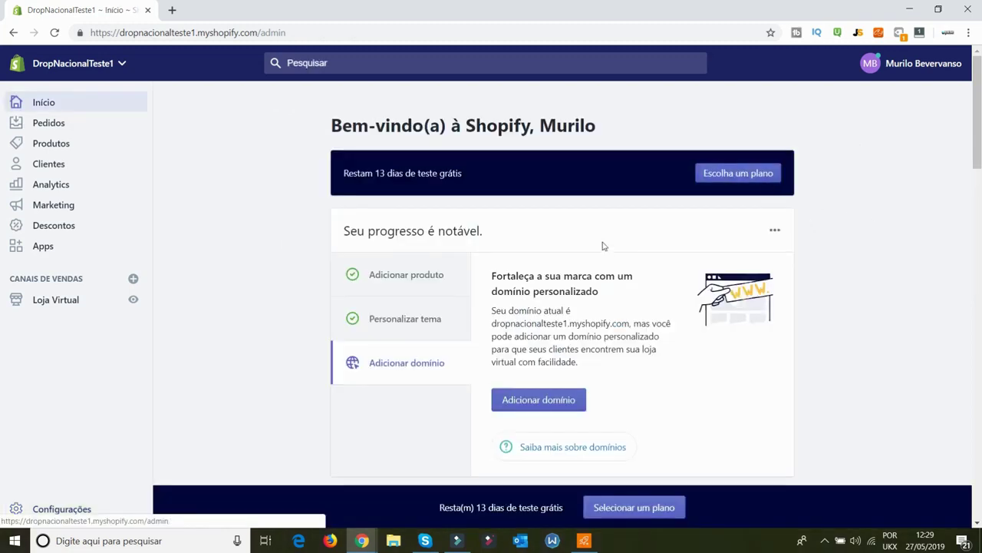